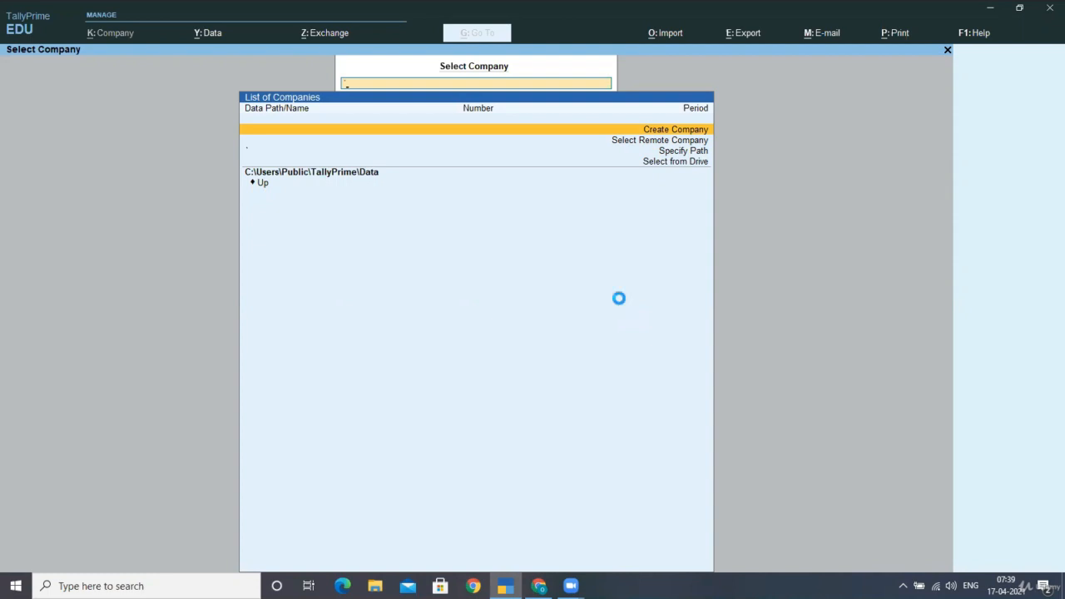
Start a new company named SUKRITI TRADERS, keeping the same text as its mailing name
text(S)
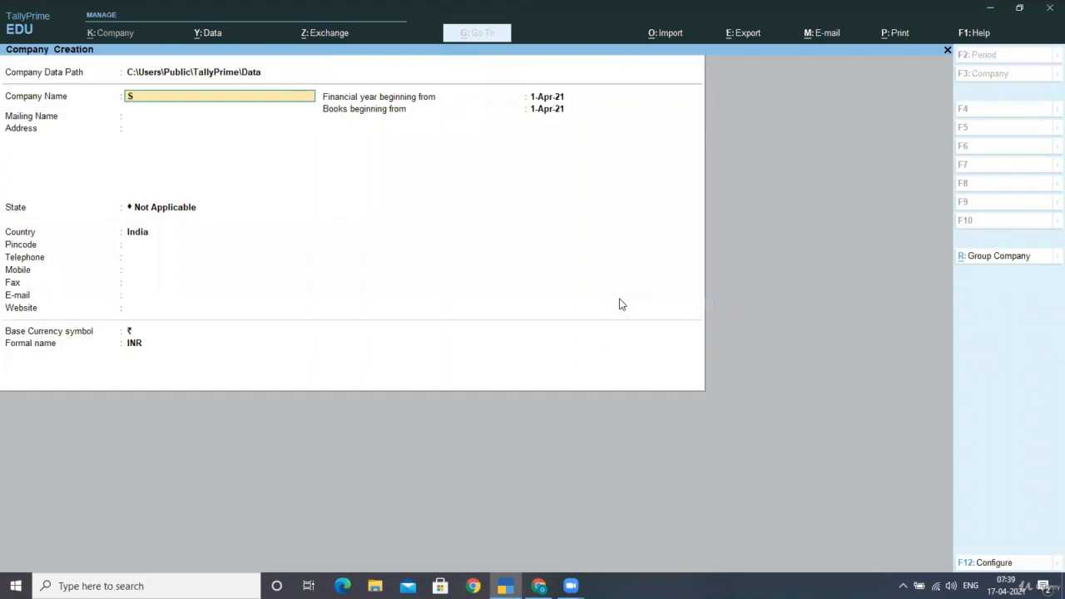
text(UKRITI TRADERS)
key(Return)
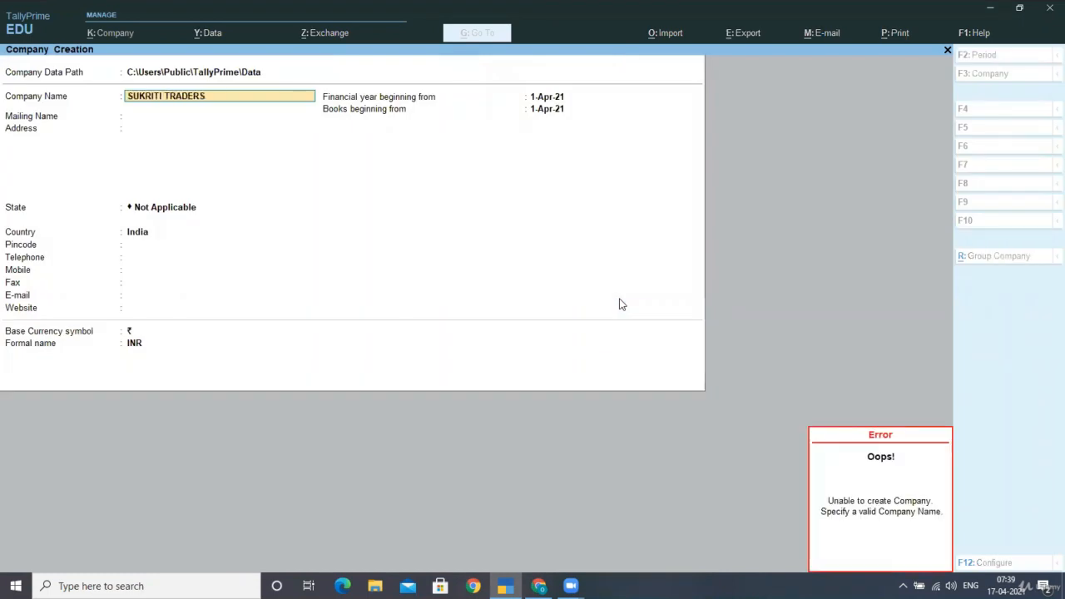
key(Return)
key(Return)
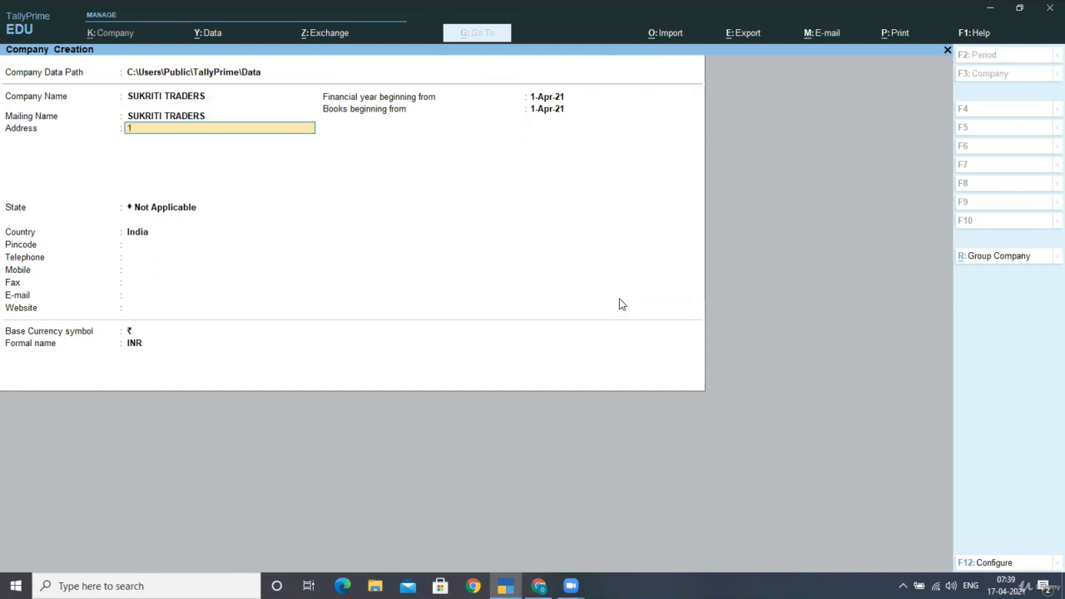
Fill in the company's street address and set its state to Delhi, leaving the contact details blank
key(Return)
key(Return)
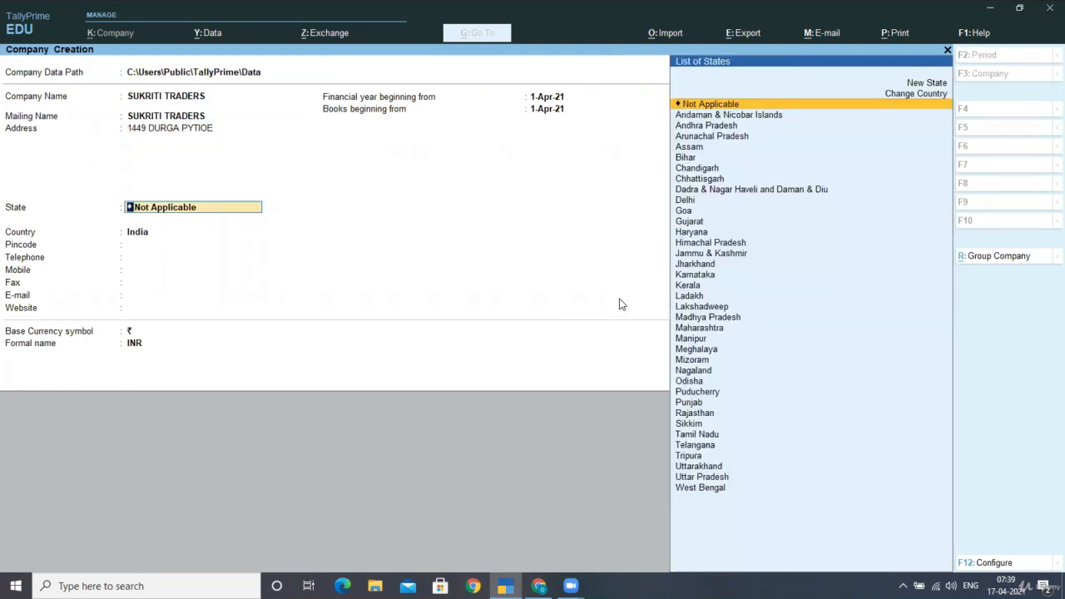
text(de)
key(Return)
key(Return)
key(Return)
key(Return)
key(Return)
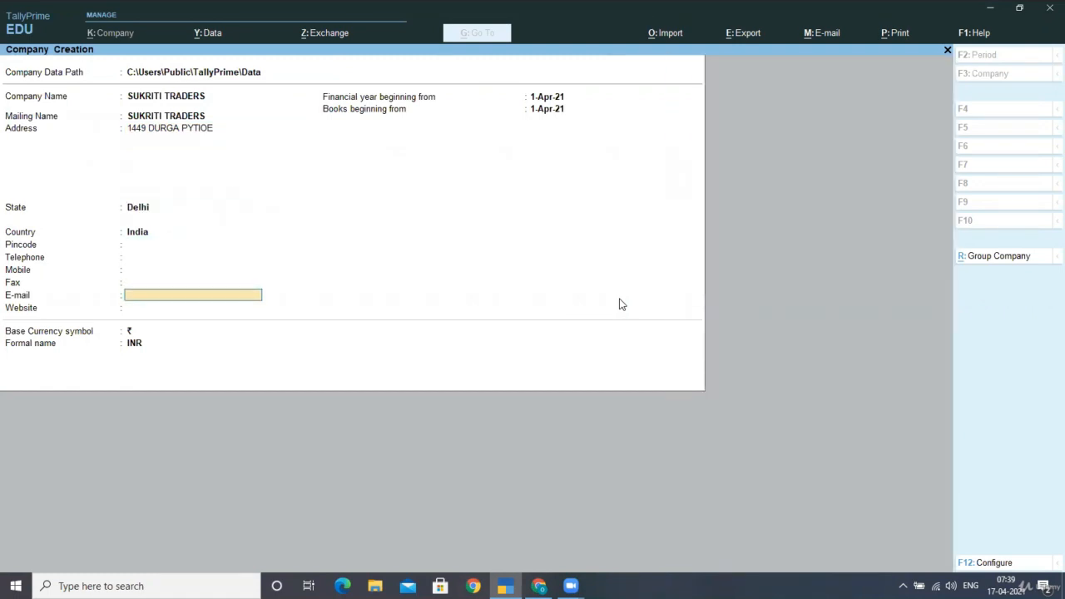
Set the financial year to begin from 1-Apr-20 and save the new company
key(Return)
key(Return)
text(1-)
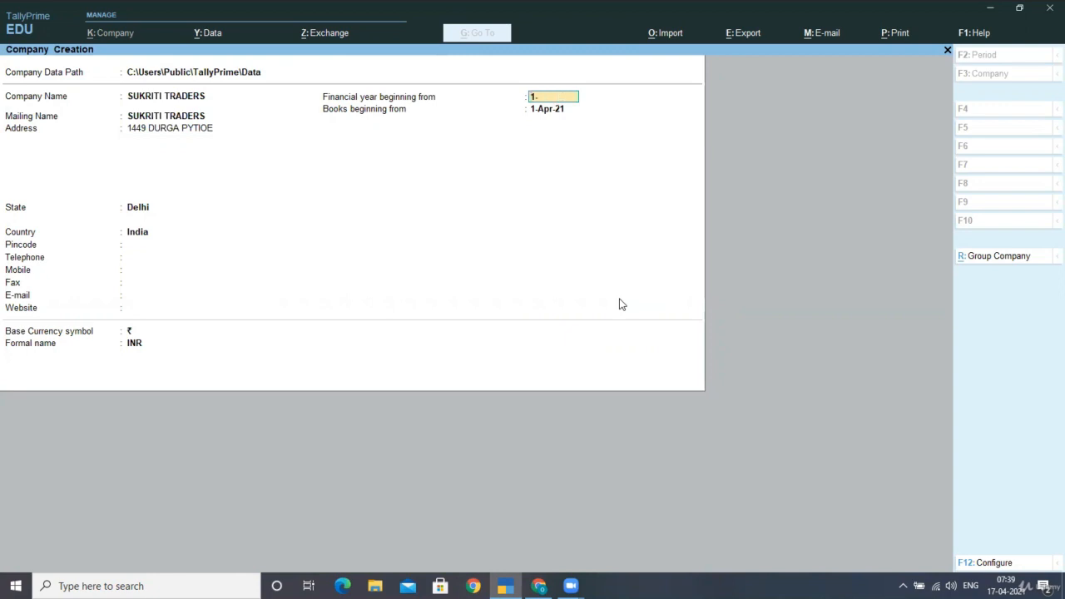
text(4-20)
key(Return)
key(ctrl+a)
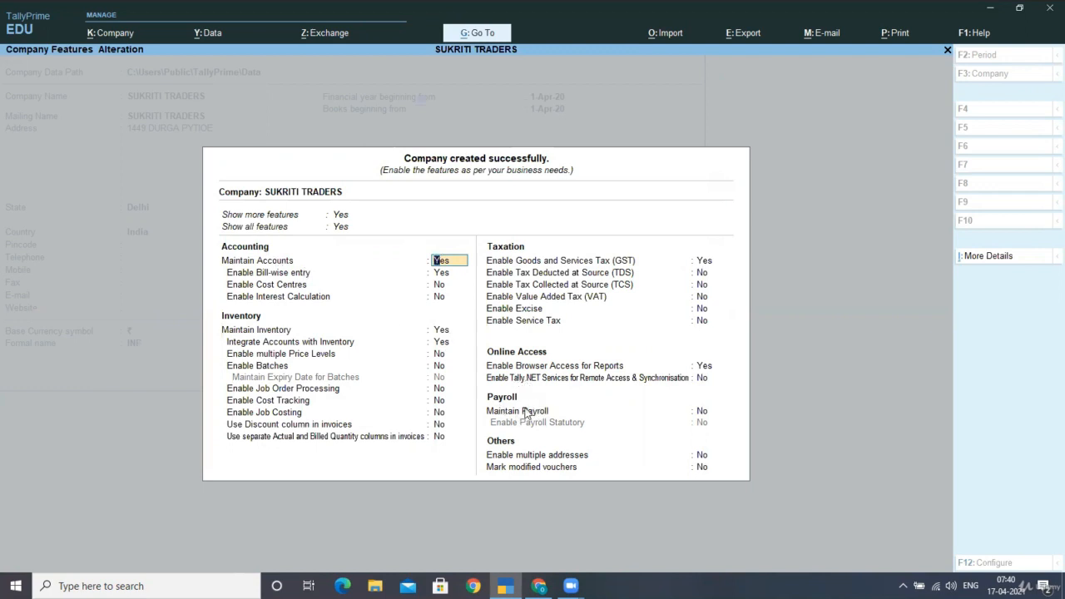
Set both Maintain Payroll and Enable Payroll Statutory to Yes in the company features
click(701, 411)
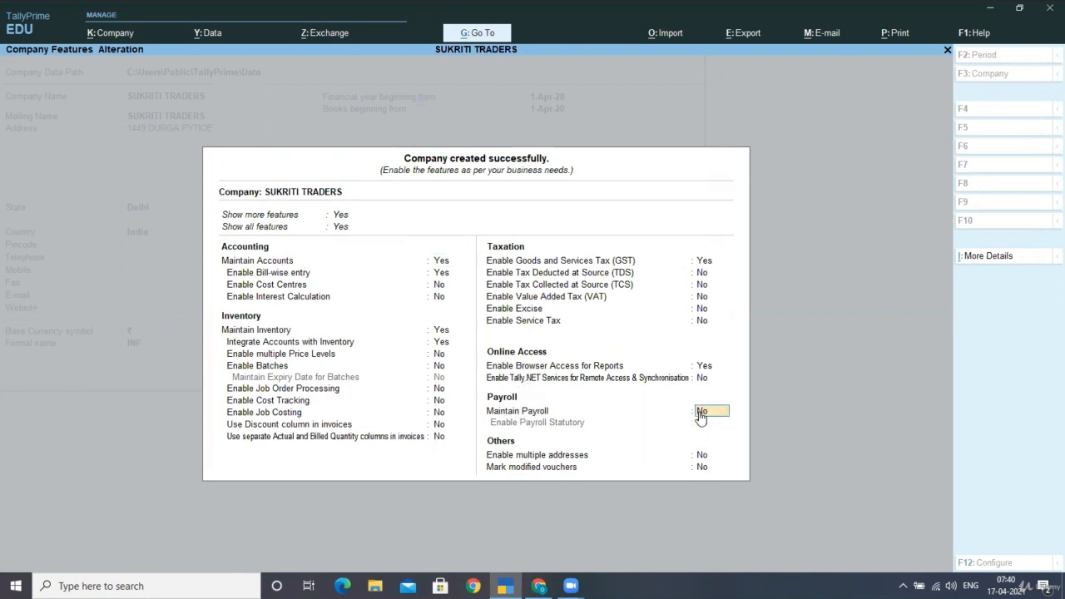
text(yES)
key(Return)
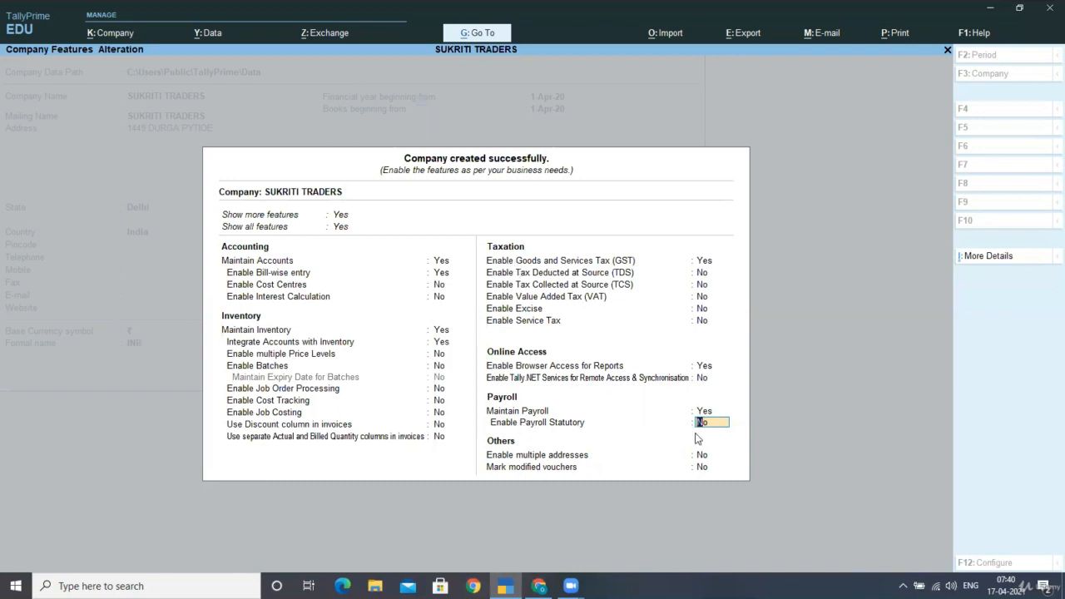
text(YES)
key(Return)
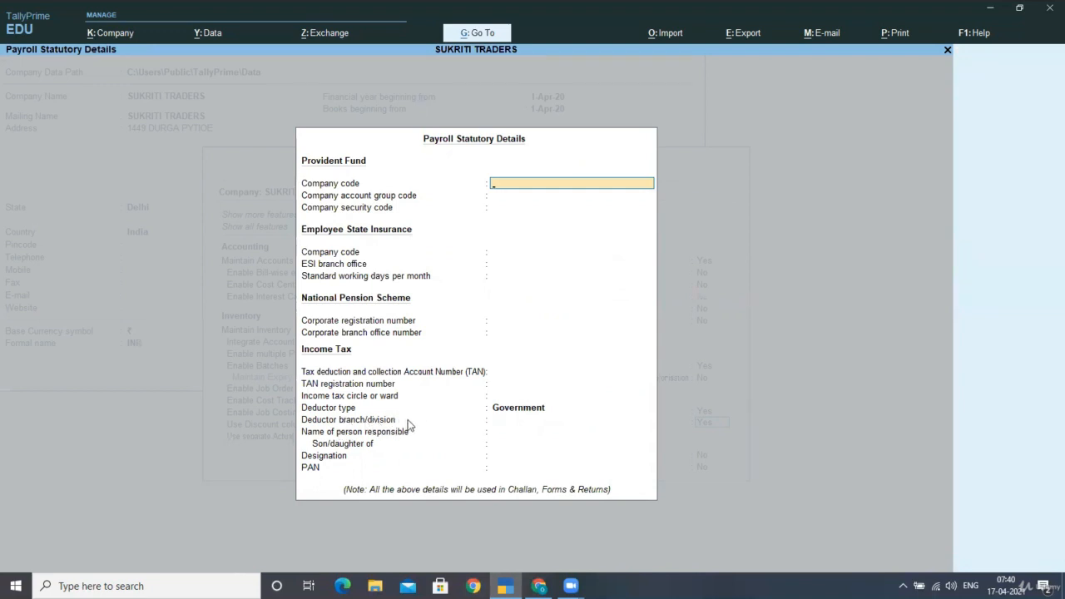
Set the income tax deductor type to Others in the payroll statutory details, leaving the fields above it blank
key(Return)
key(Return)
key(Return)
key(Return)
key(Return)
key(Return)
key(Return)
key(Return)
key(Return)
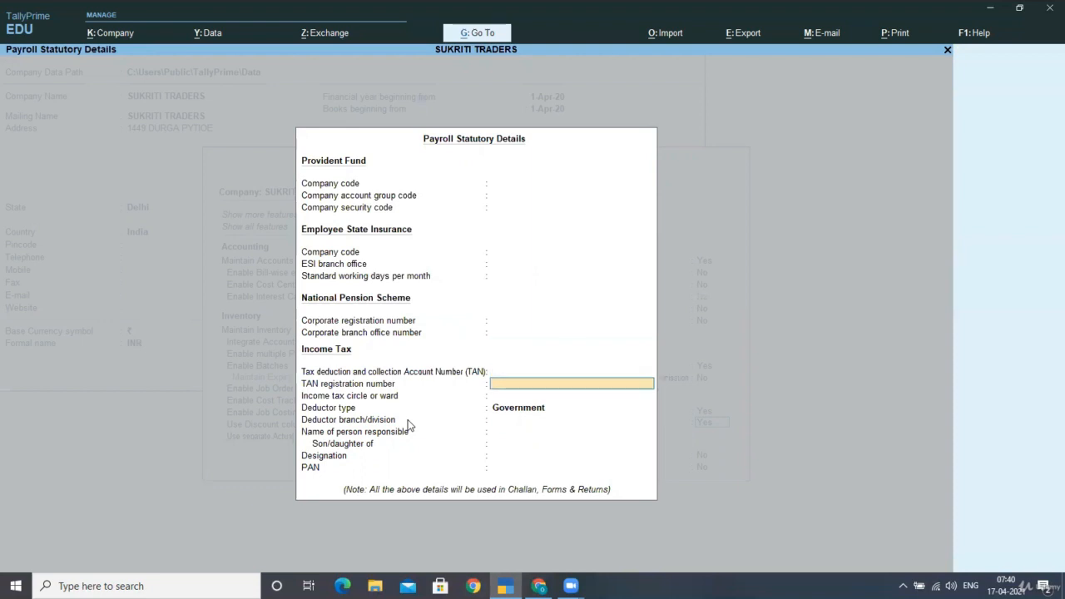
key(Return)
key(Return)
text(g)
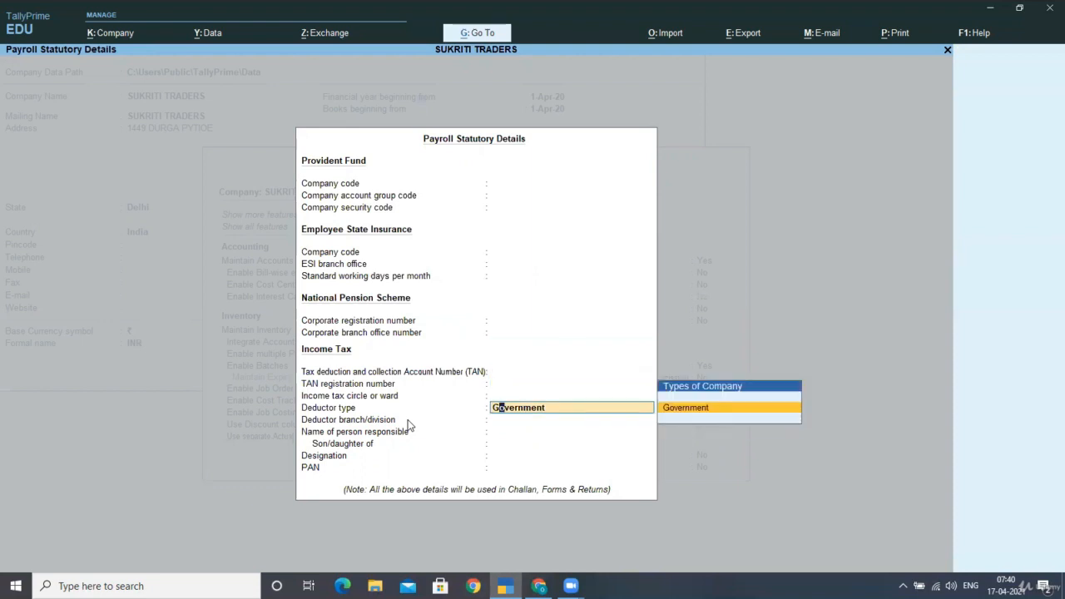
key(BackSpace)
key(BackSpace)
key(BackSpace)
key(BackSpace)
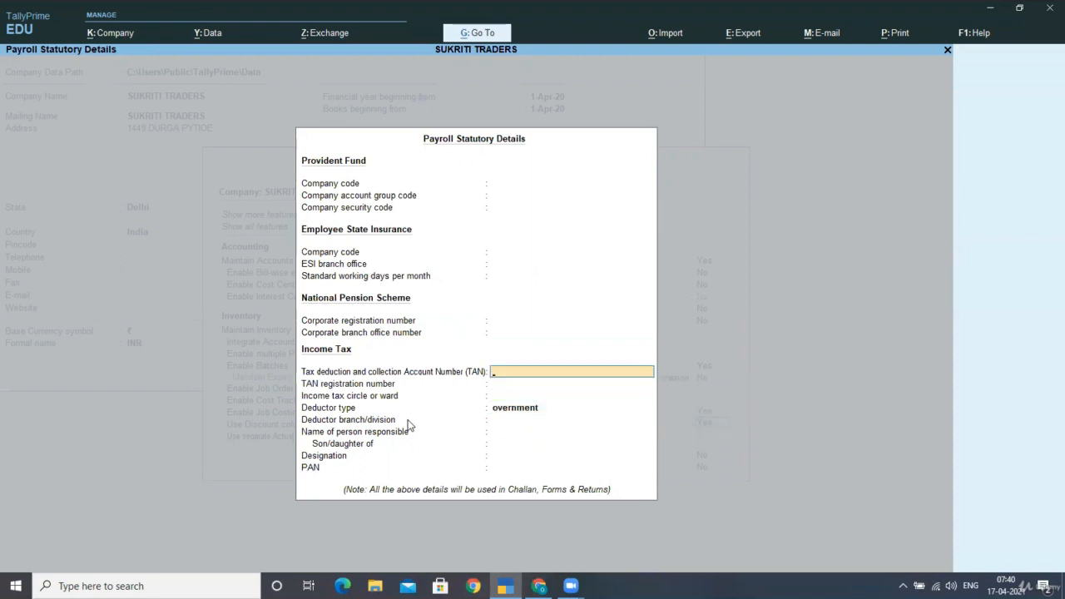
key(Return)
key(Return)
key(Return)
key(Return)
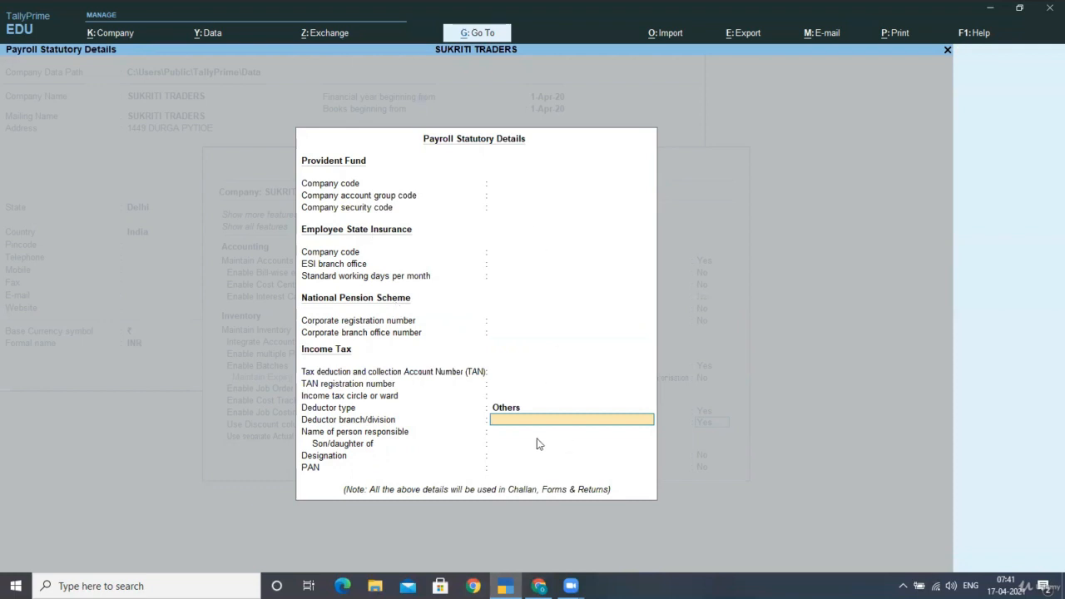
Leave the remaining statutory details blank and save the company features with multiple addresses and marking of modified vouchers at No
key(Return)
key(Return)
key(Return)
key(Return)
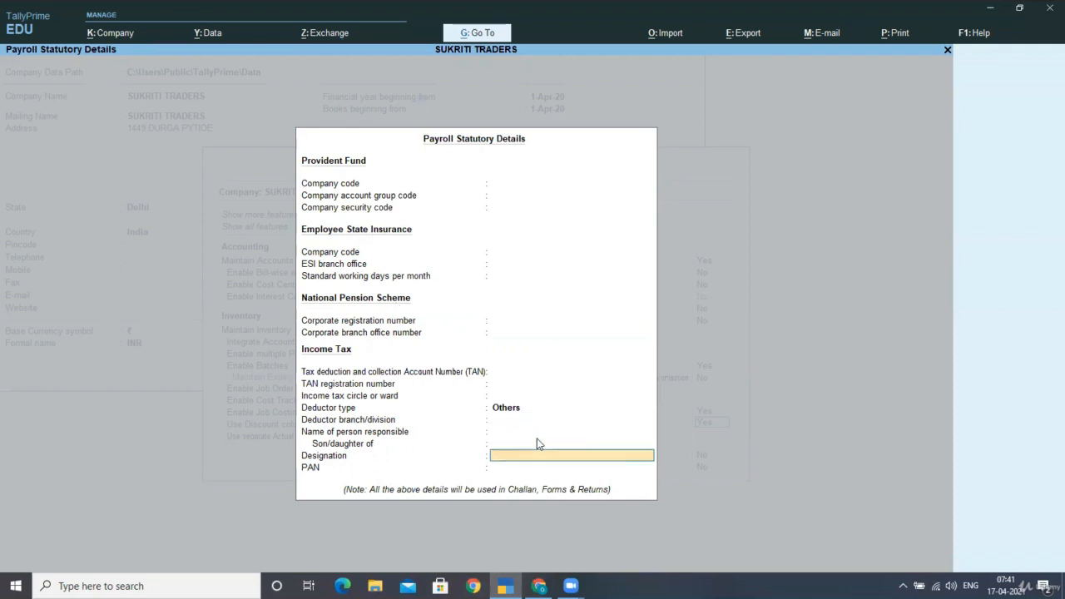
key(Return)
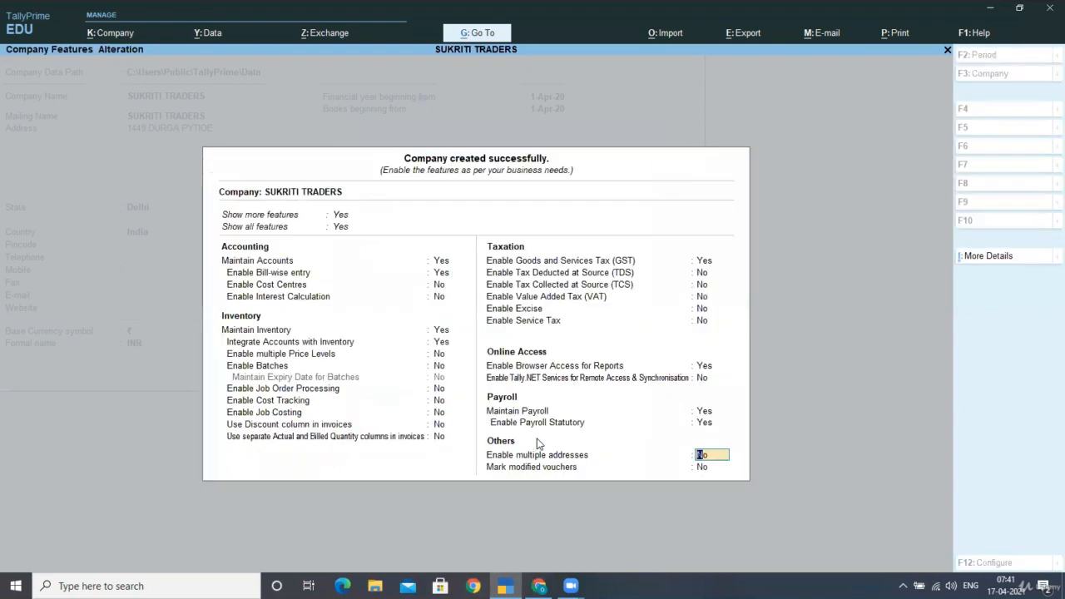
key(Return)
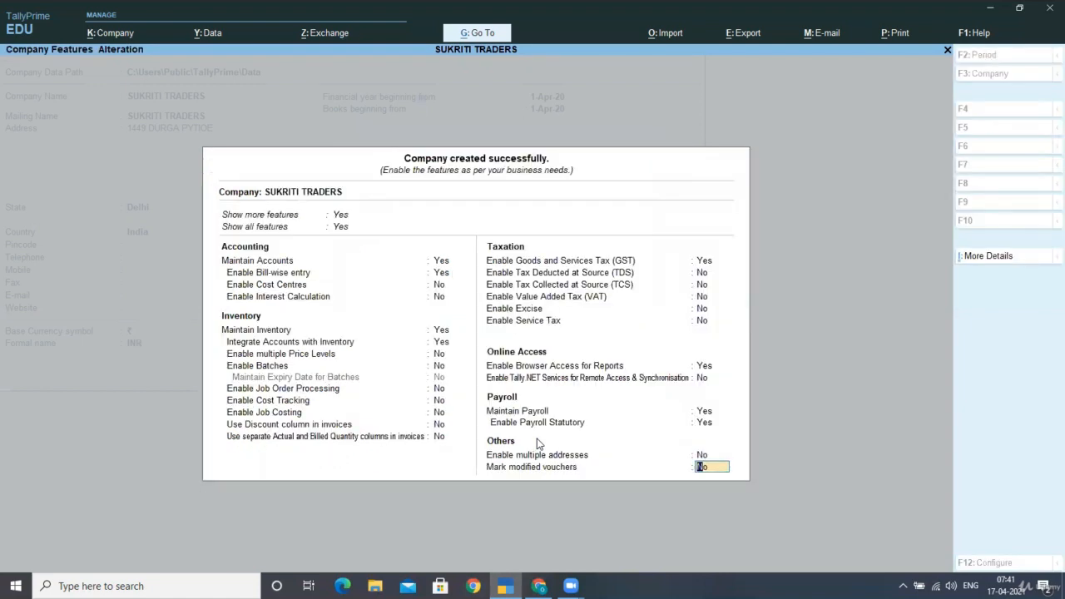
key(Return)
key(Return)
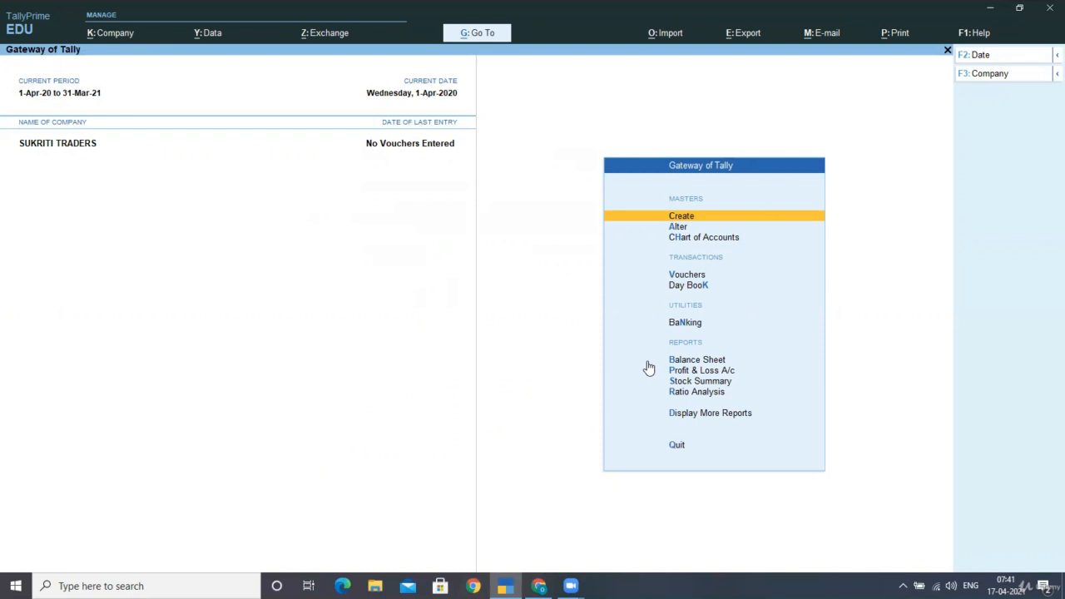
Create a ledger named HDFC BANK under Bank Accounts, save it and leave ledger creation
key(Return)
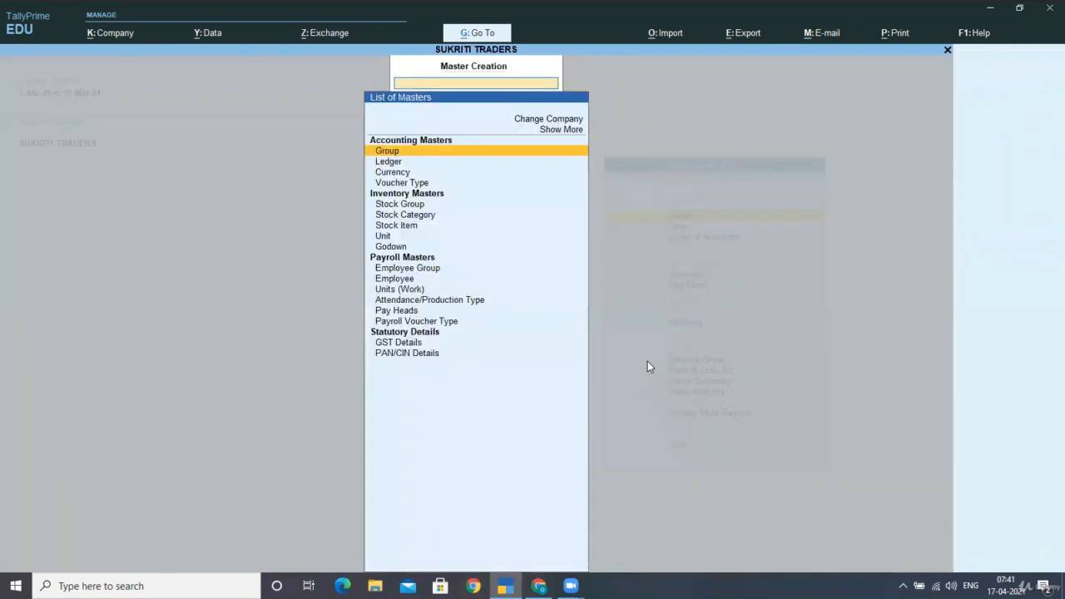
key(Down)
key(Return)
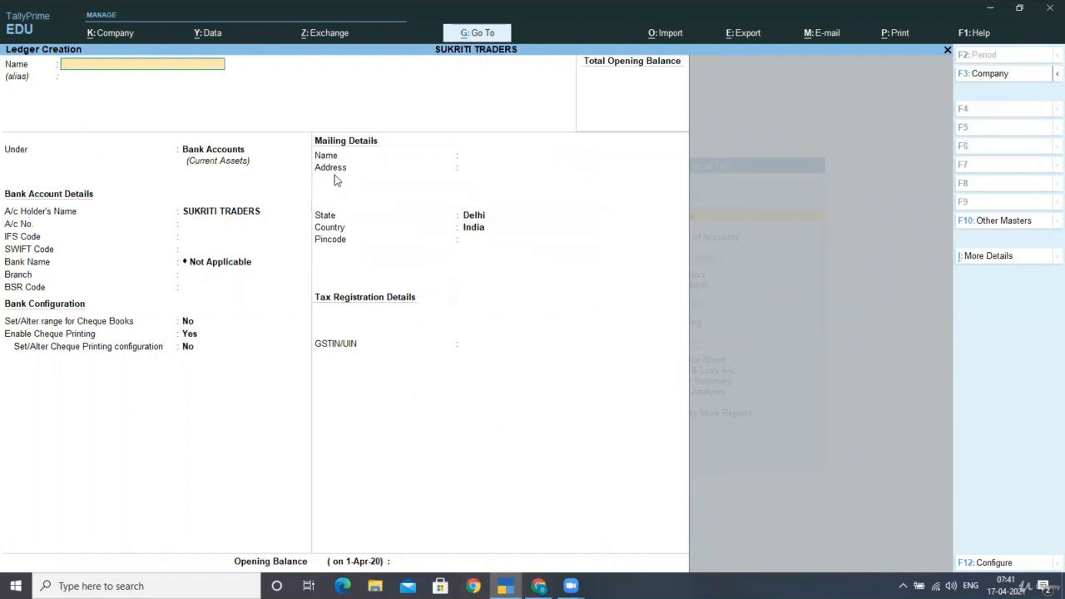
text(HDFC BANK)
key(Return)
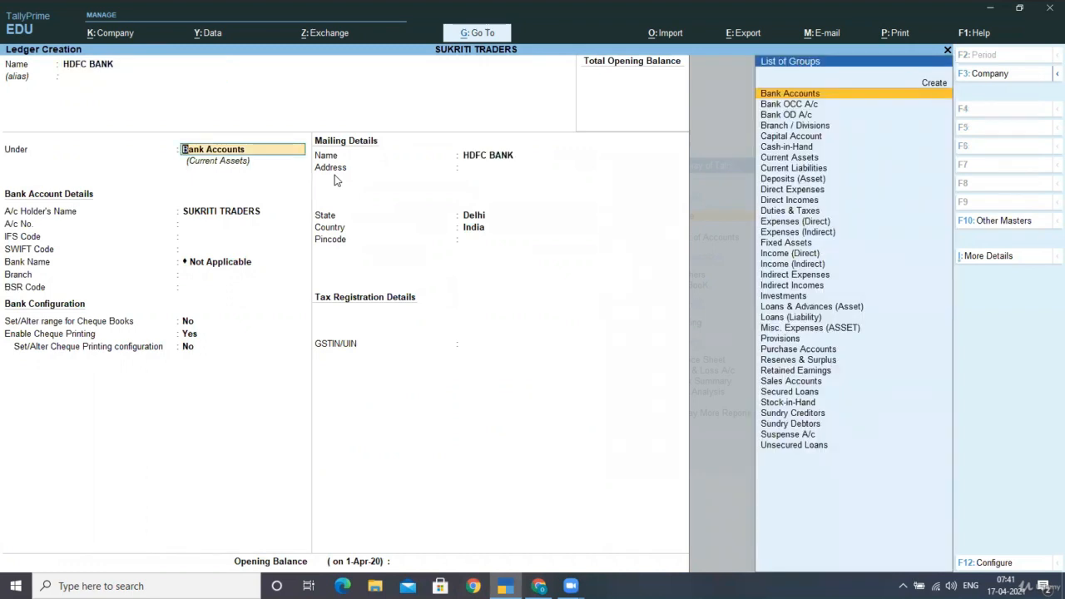
key(Return)
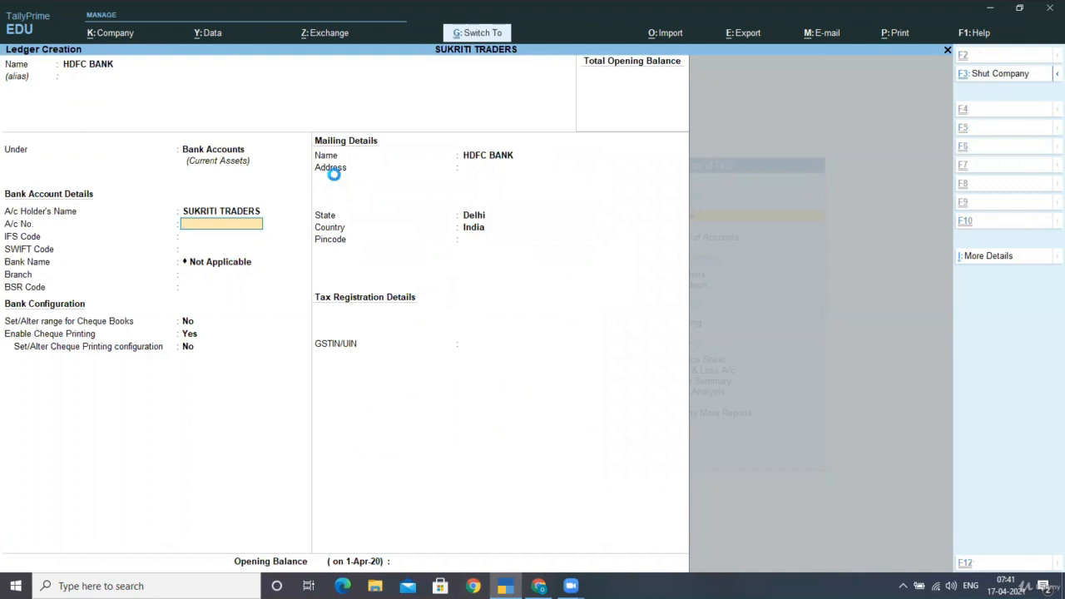
key(ctrl+a)
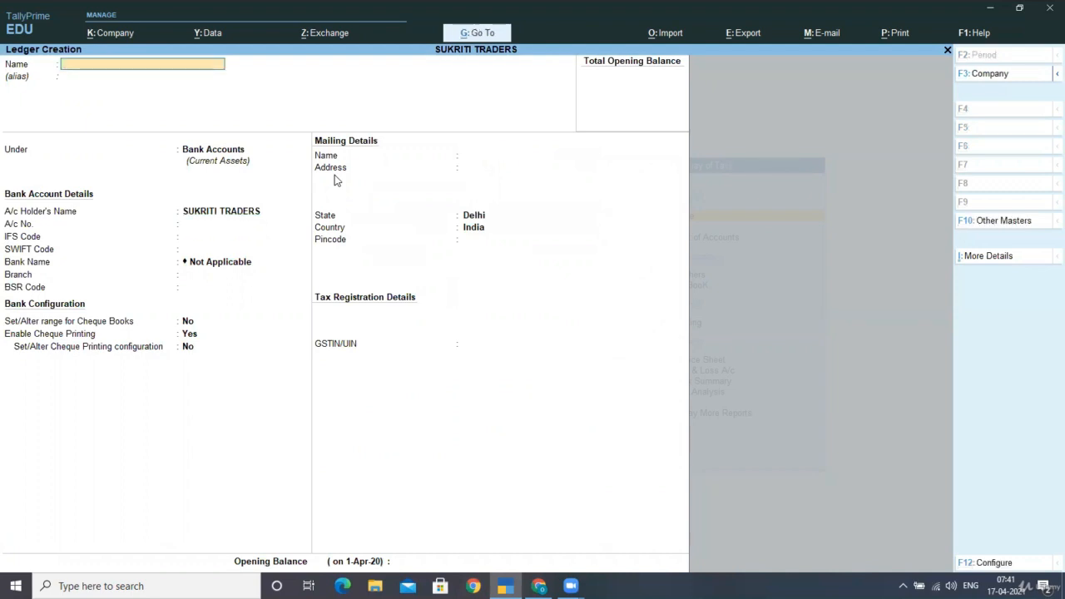
key(Escape)
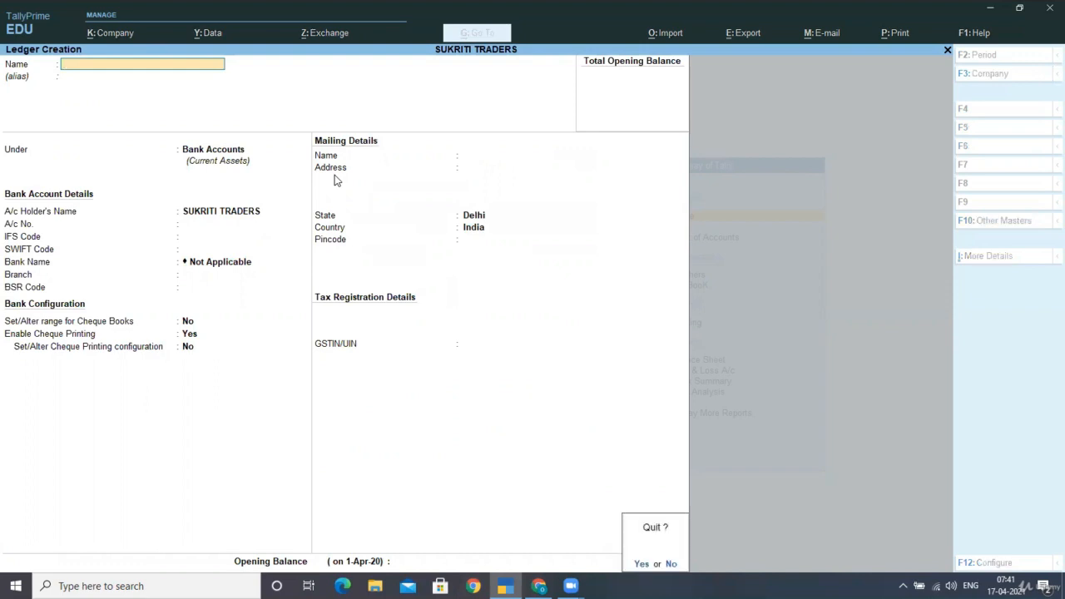
key(Return)
key(Escape)
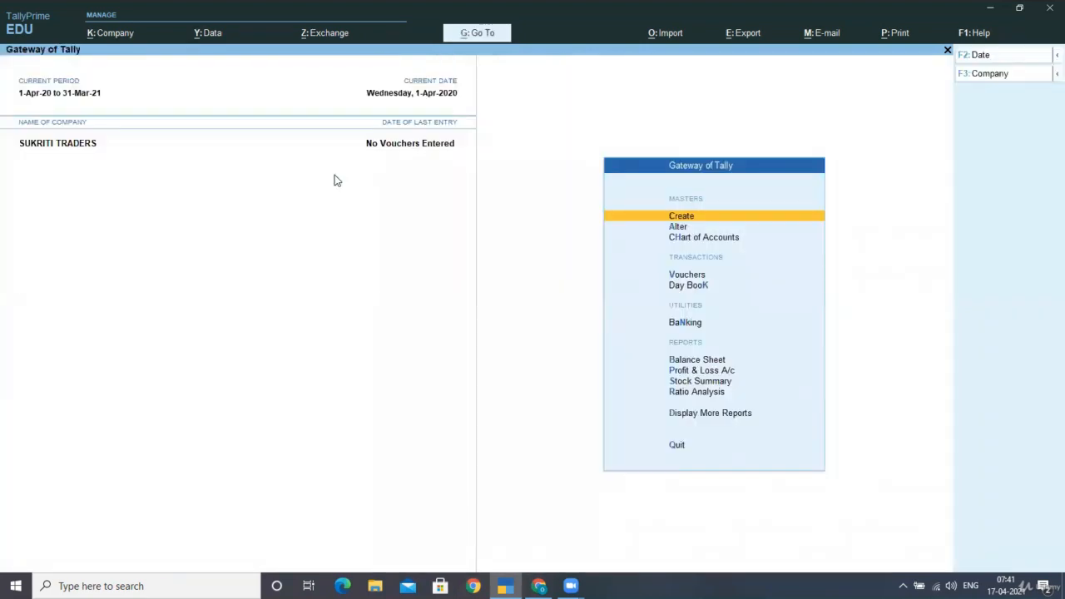
Open the list of masters for creation and review the payroll masters from Employee Group to Payroll Voucher Type
key(Down)
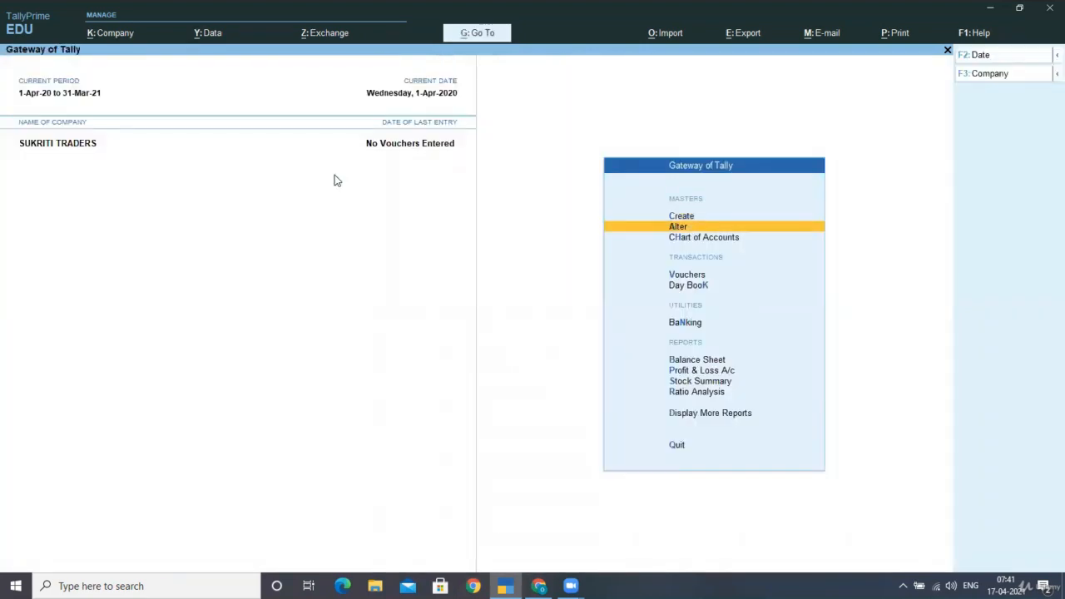
key(Up)
key(Return)
key(Down)
key(Down)
key(Down)
key(Down)
key(Down)
key(Down)
key(Down)
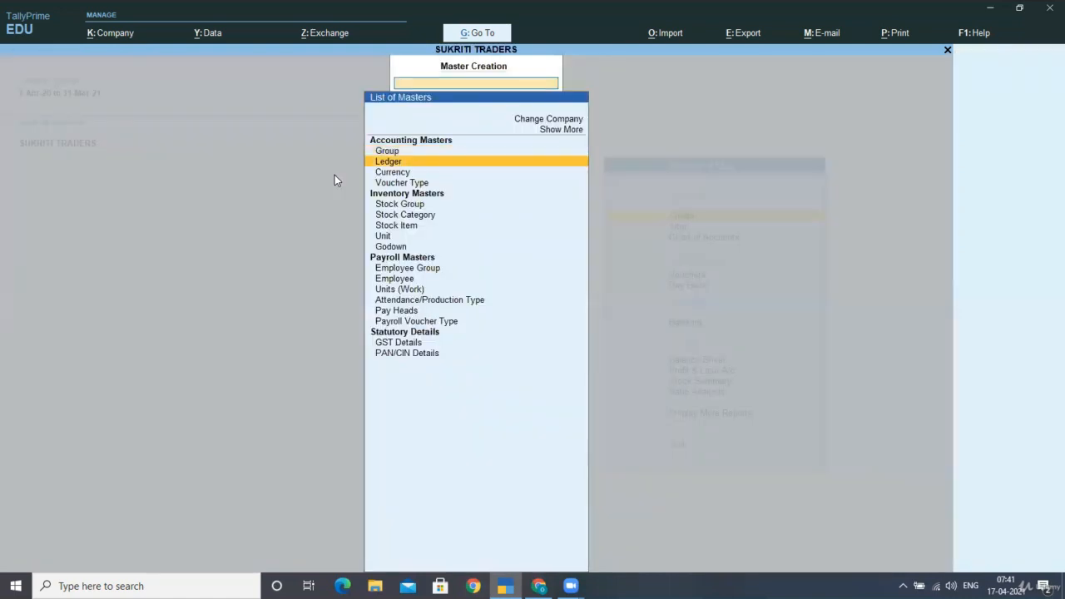
key(Down)
key(Down)
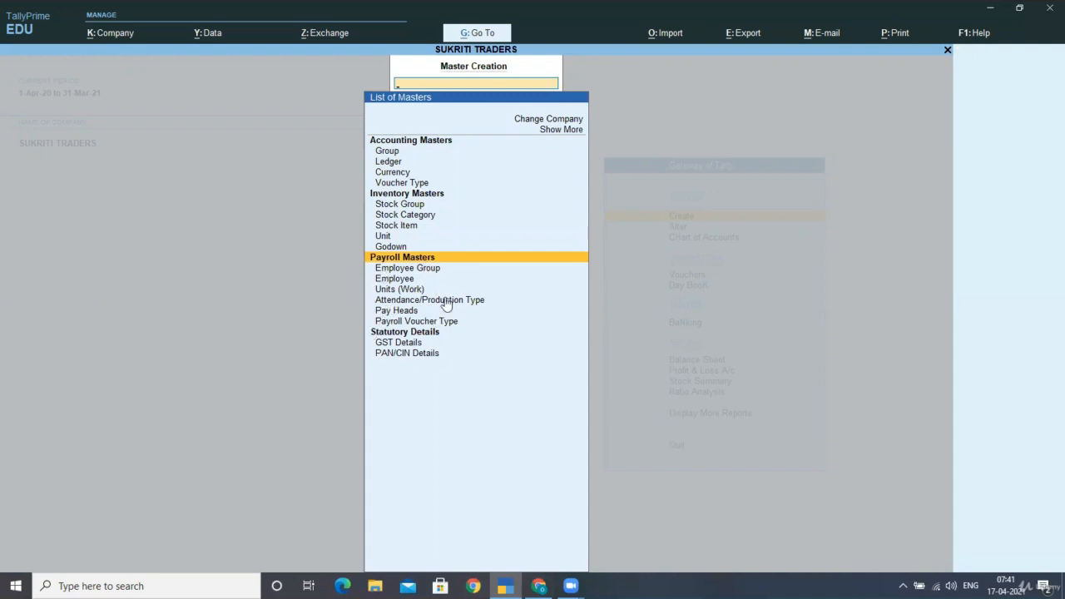
key(Down)
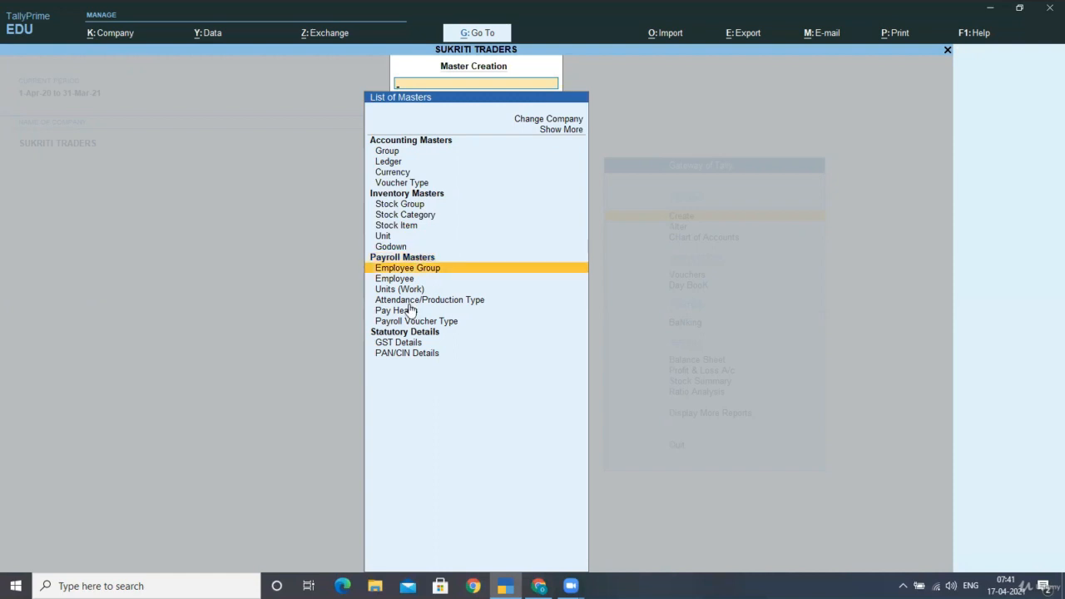
key(Down)
key(Down)
key(Down)
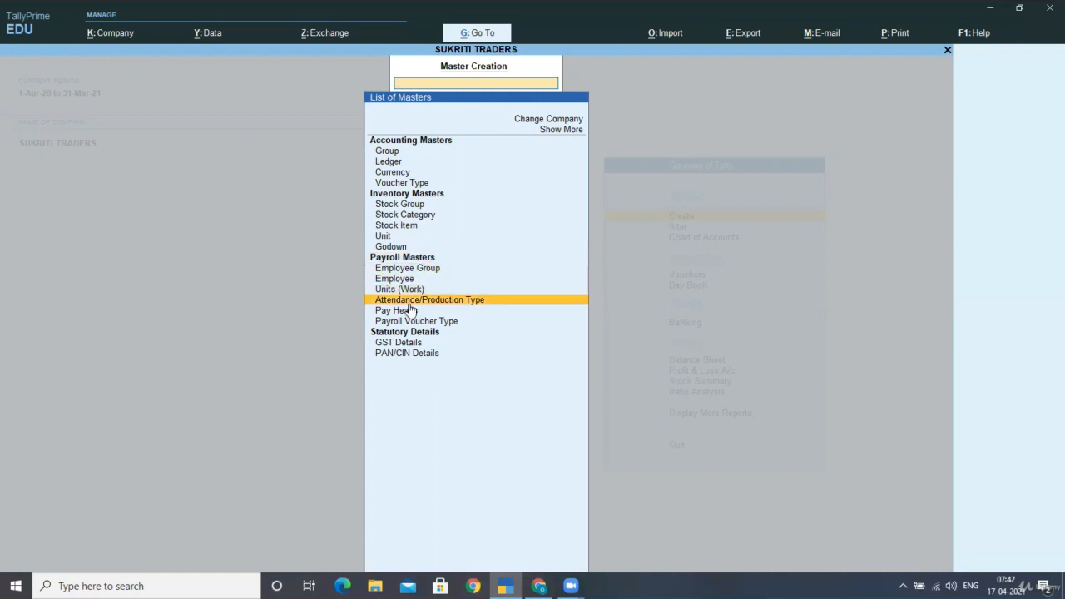
key(Down)
key(Down)
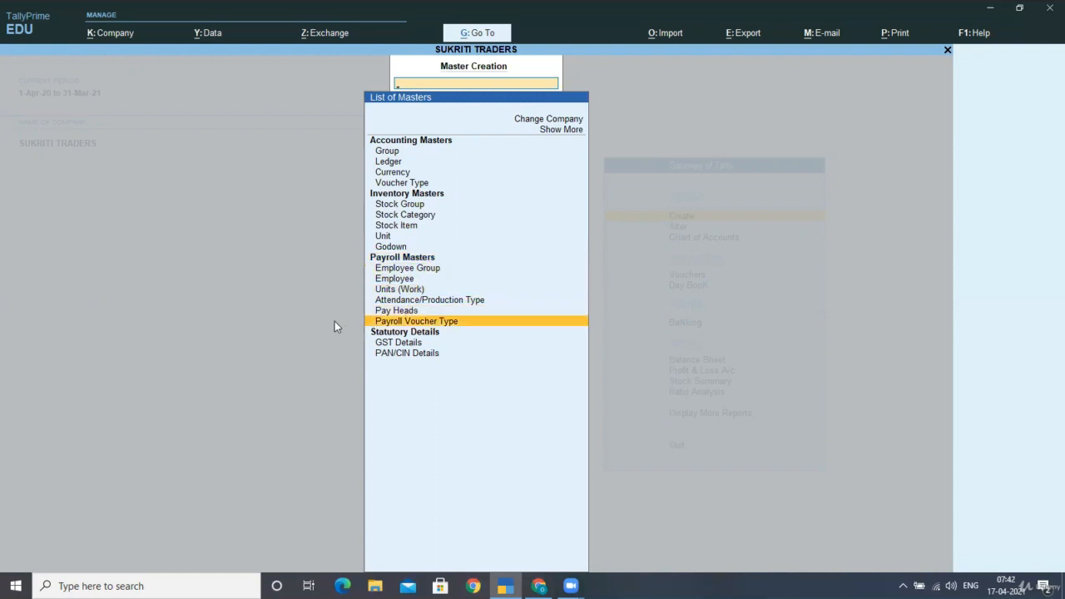
key(Up)
key(Up)
key(Up)
key(Up)
key(Up)
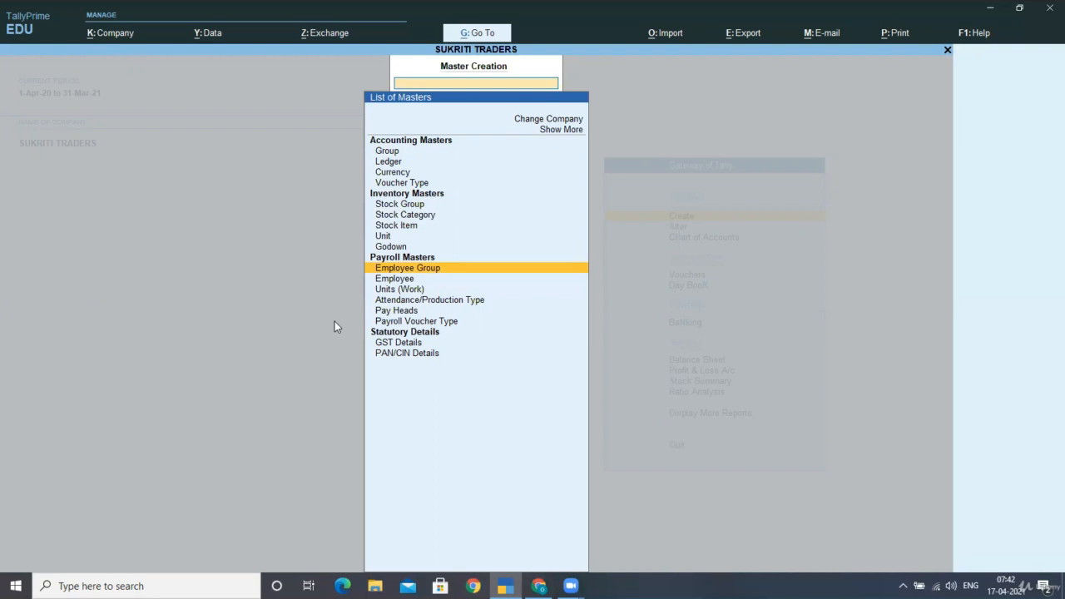
Create an employee group named STAFF under Primary, with Define salary details set to No
key(Return)
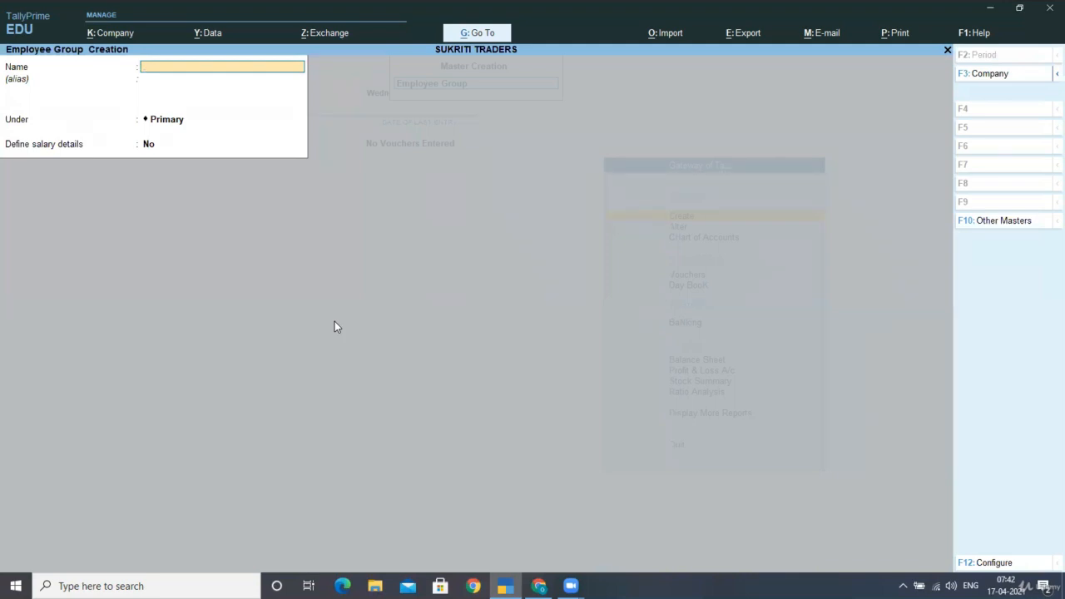
text(S)
text(TAFF)
key(Return)
key(Return)
key(Return)
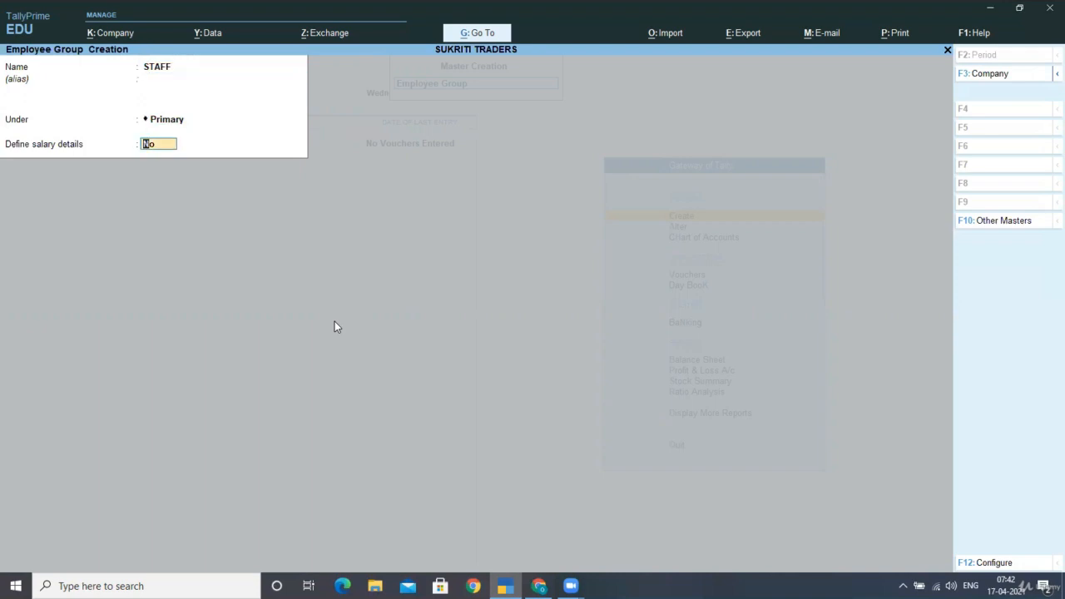
key(Return)
Create an employee group named WORKERS under Primary with Define salary details at No, and leave group creation
key(Return)
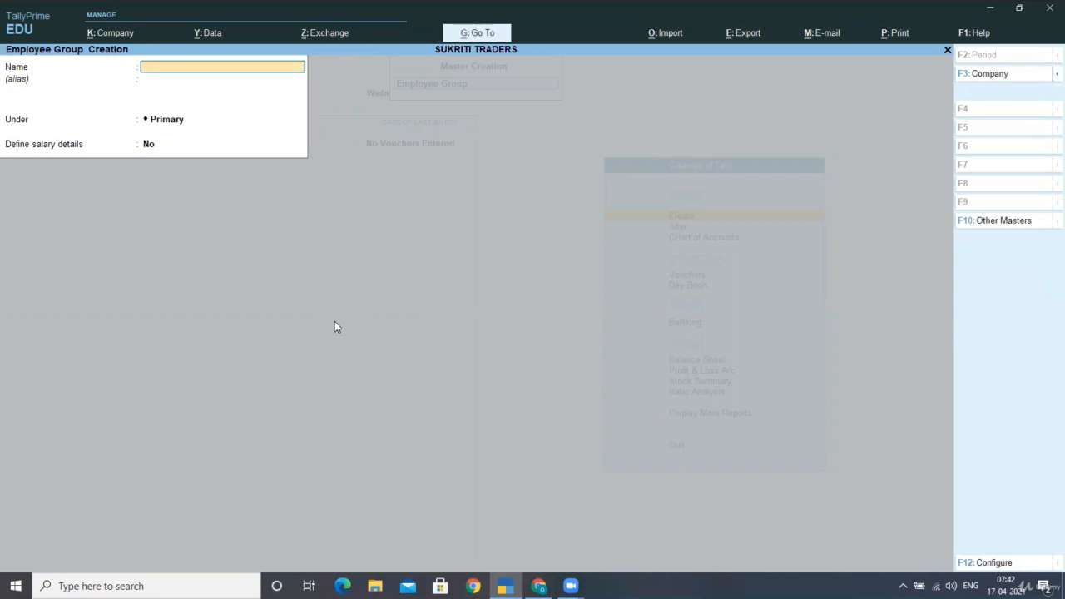
text(WORKERS)
key(Return)
key(Return)
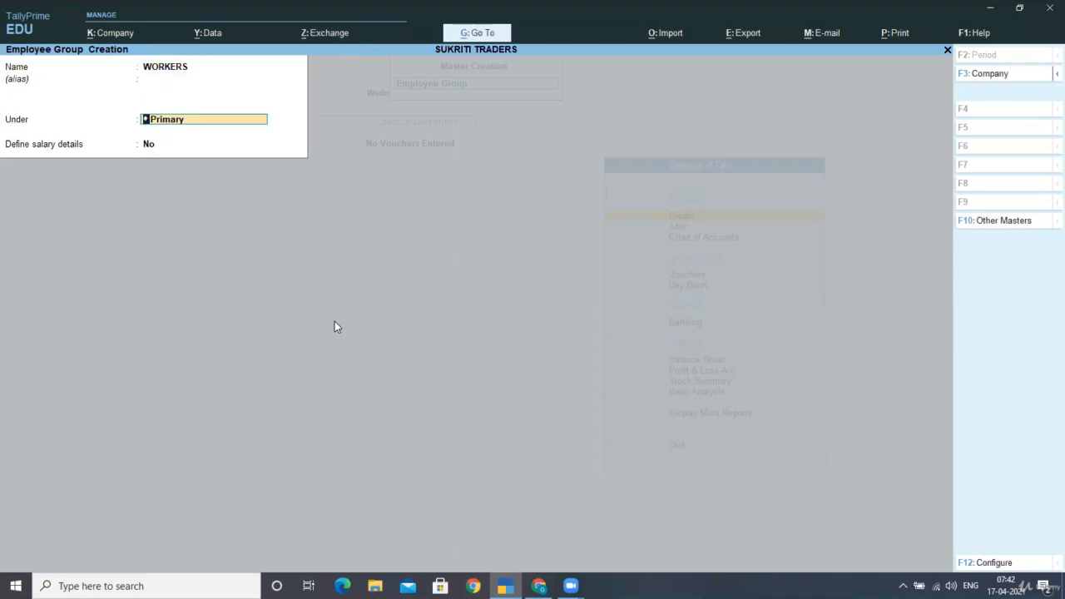
key(Return)
key(Return)
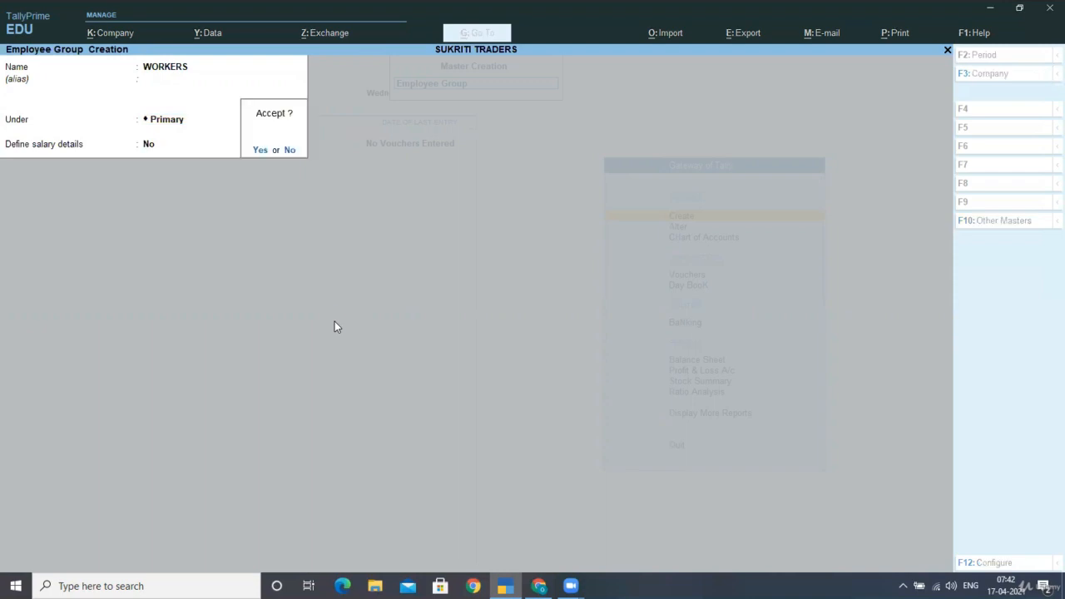
Start a new employee master, enter the employee's name and place the employee under the STAFF group
key(Return)
key(Escape)
key(Return)
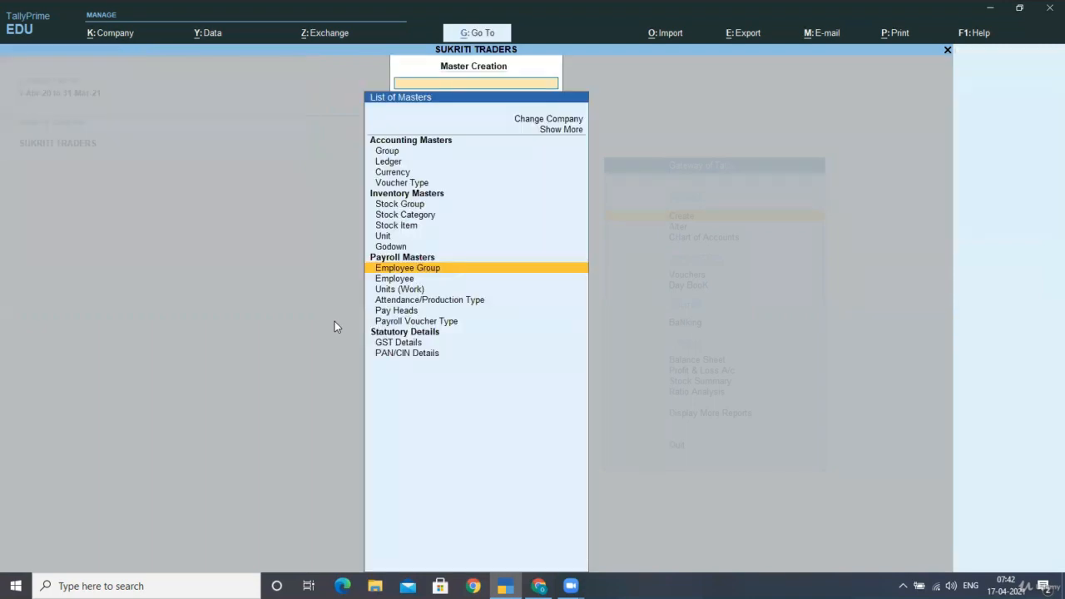
key(Down)
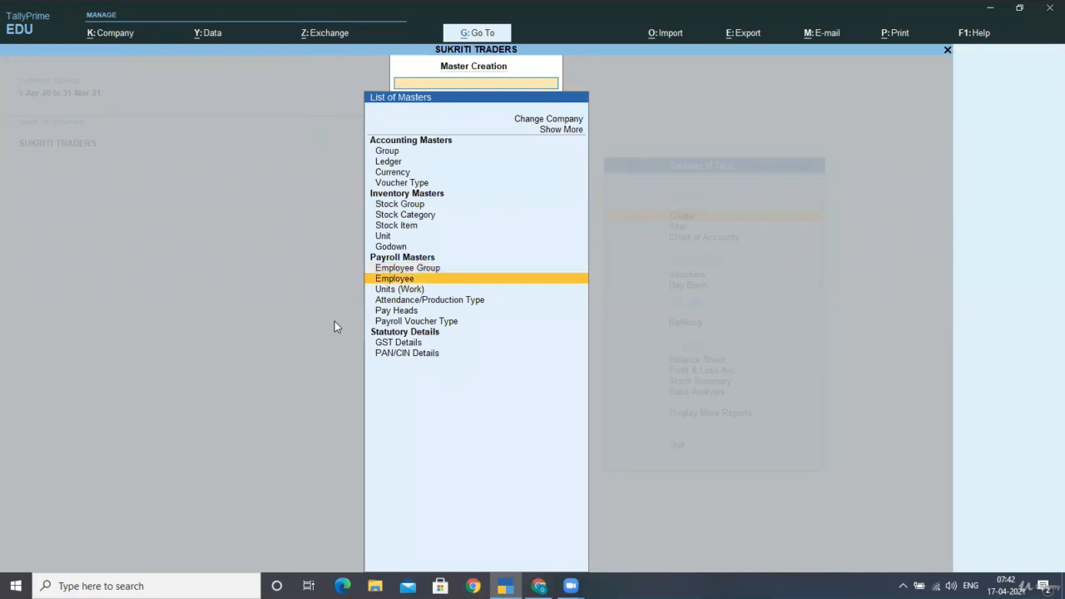
key(Return)
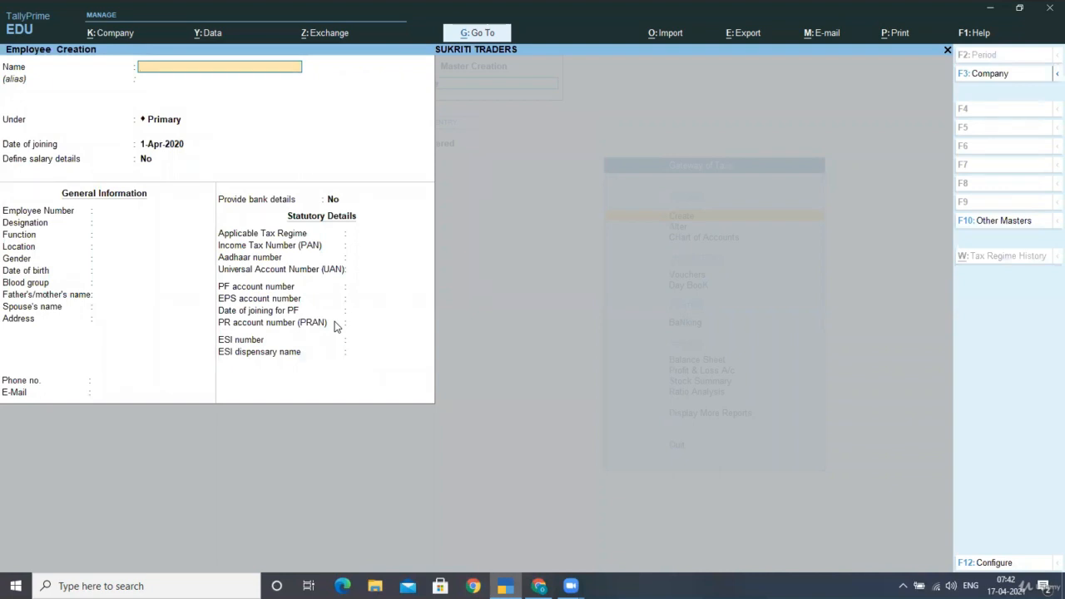
text(DANIA)
key(Return)
key(Return)
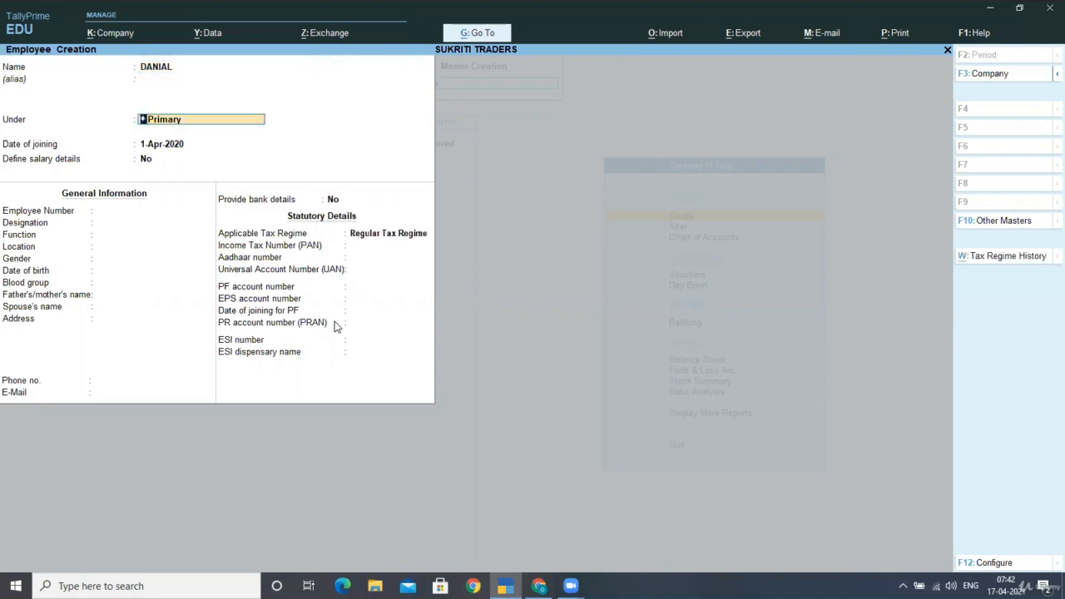
key(space)
key(Down)
key(Down)
key(Down)
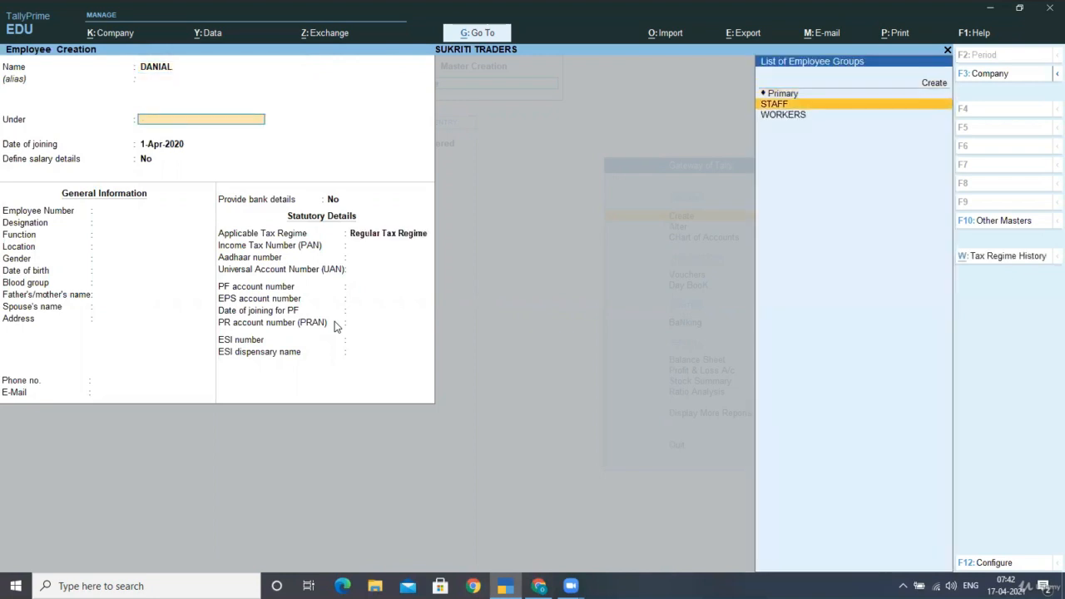
key(Return)
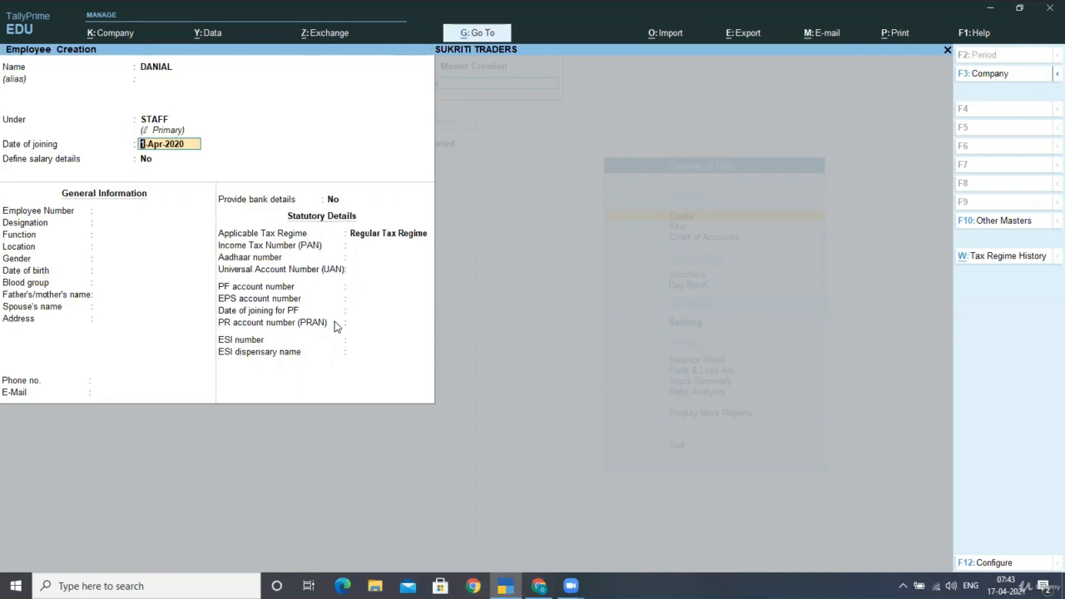
Accept 1-Apr-2020 as joining date and No for salary details, with gender and blood group Unknown and the other general information blank
key(Return)
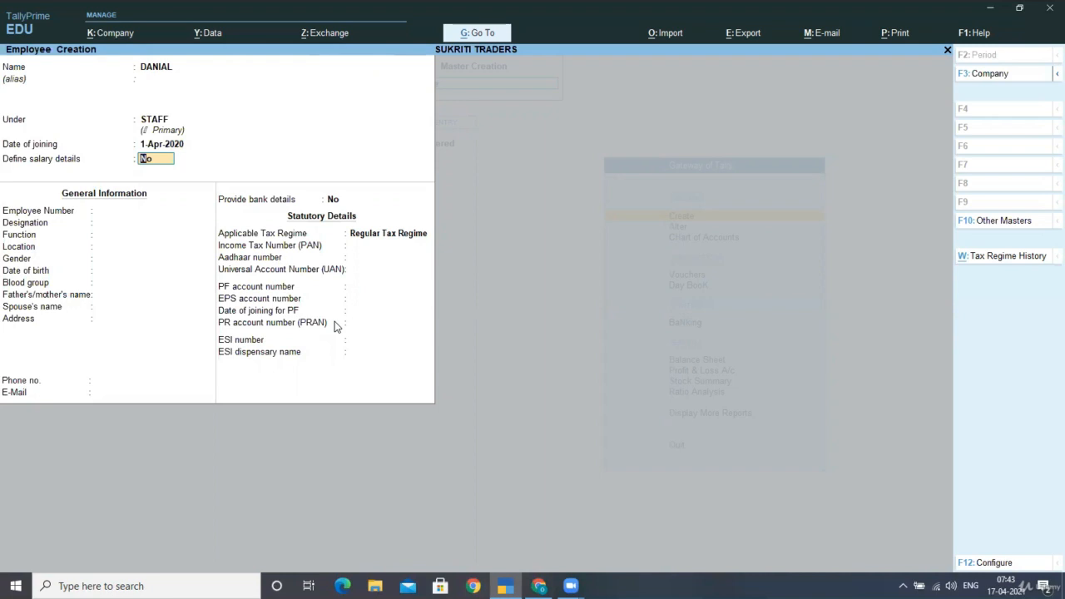
key(Return)
key(Return)
key(Return)
key(Return)
key(Return)
key(Return)
key(Return)
key(Return)
key(Return)
key(Return)
key(Return)
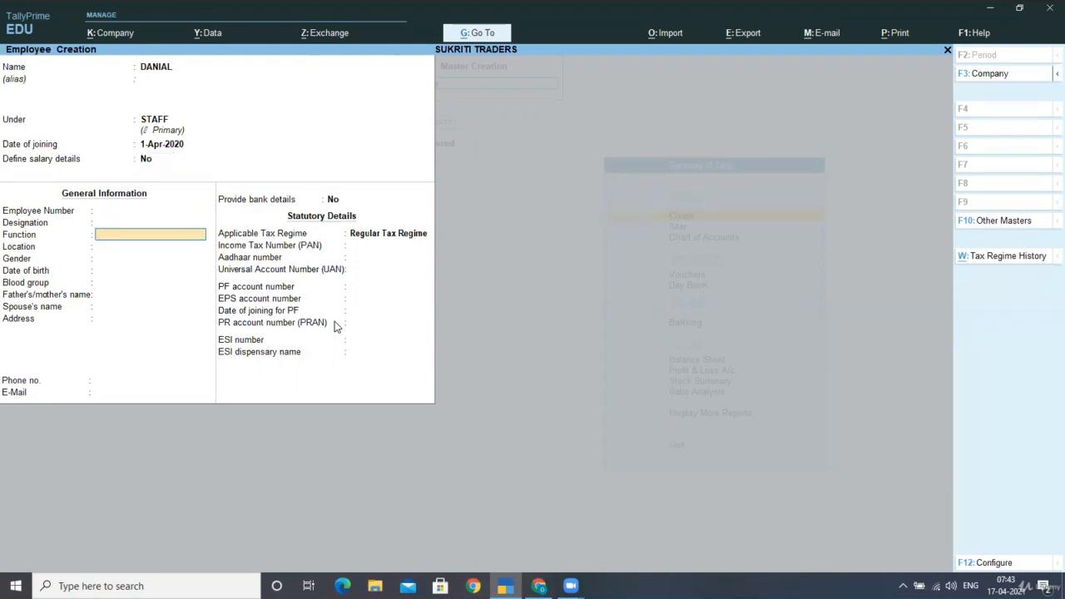
key(Return)
key(Return)
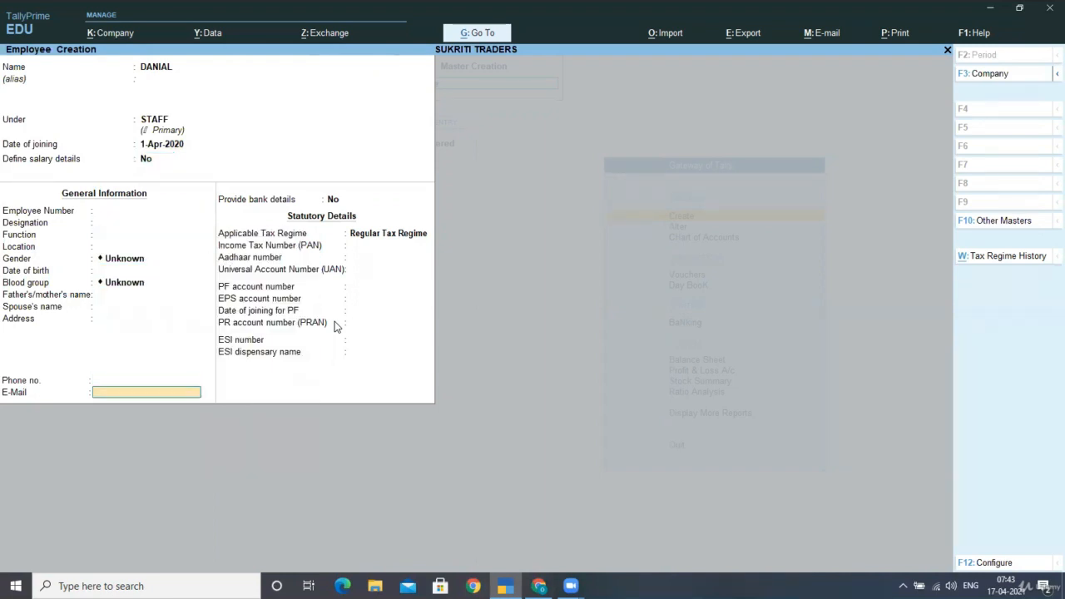
Enable bank details for the employee and enter the bank account number and IFS code 2113
text(Y)
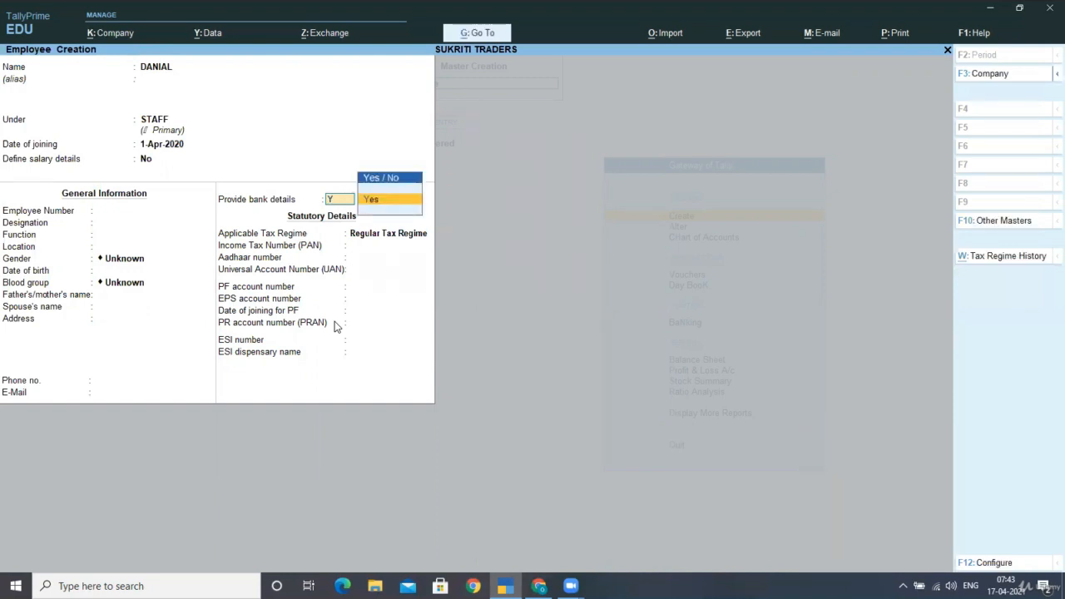
key(Return)
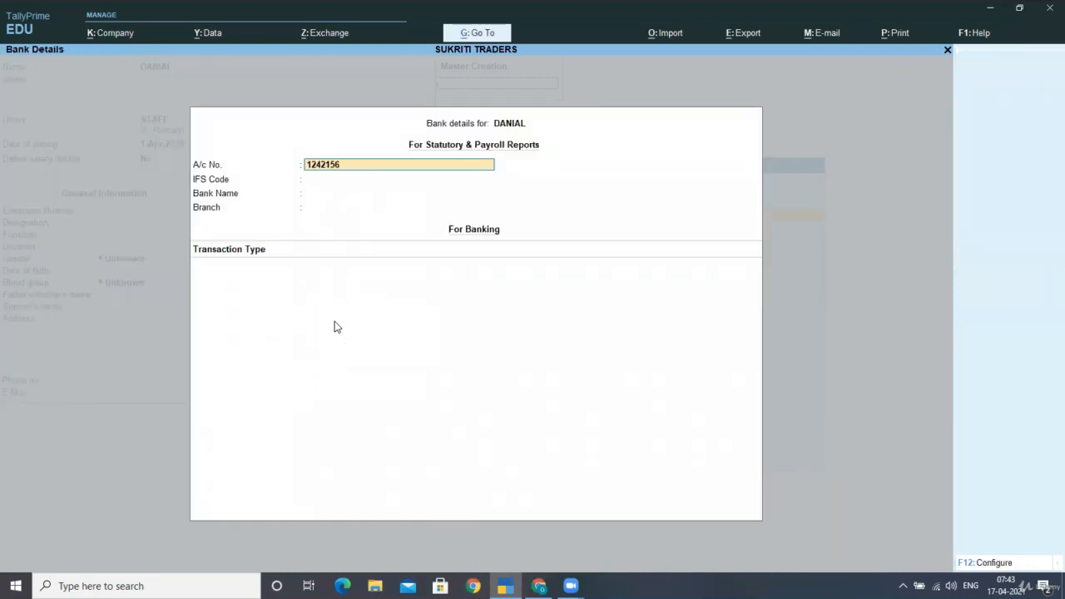
key(Return)
text(2113)
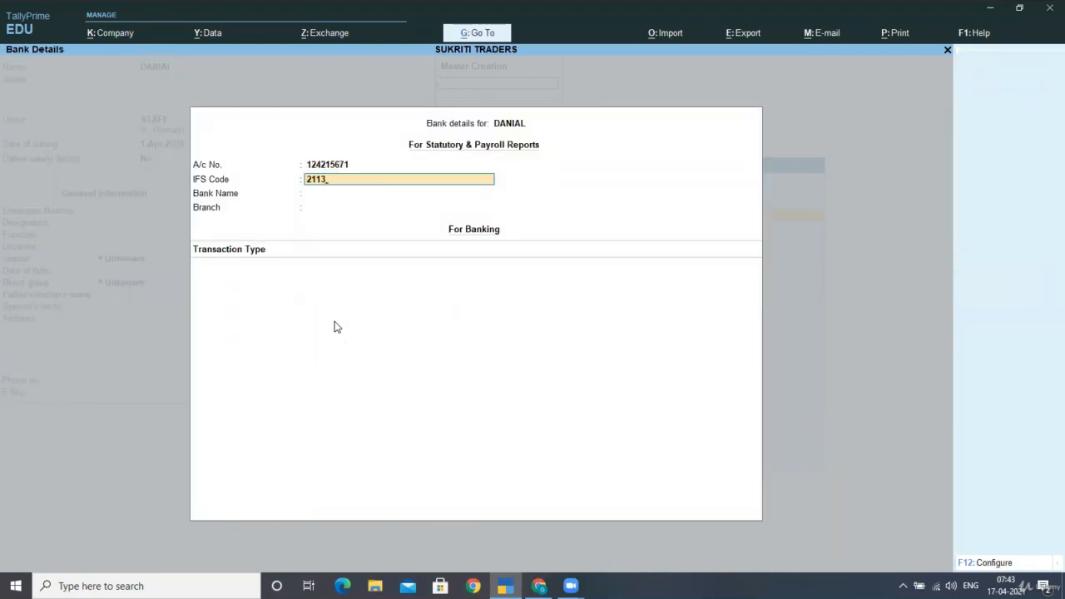
key(Return)
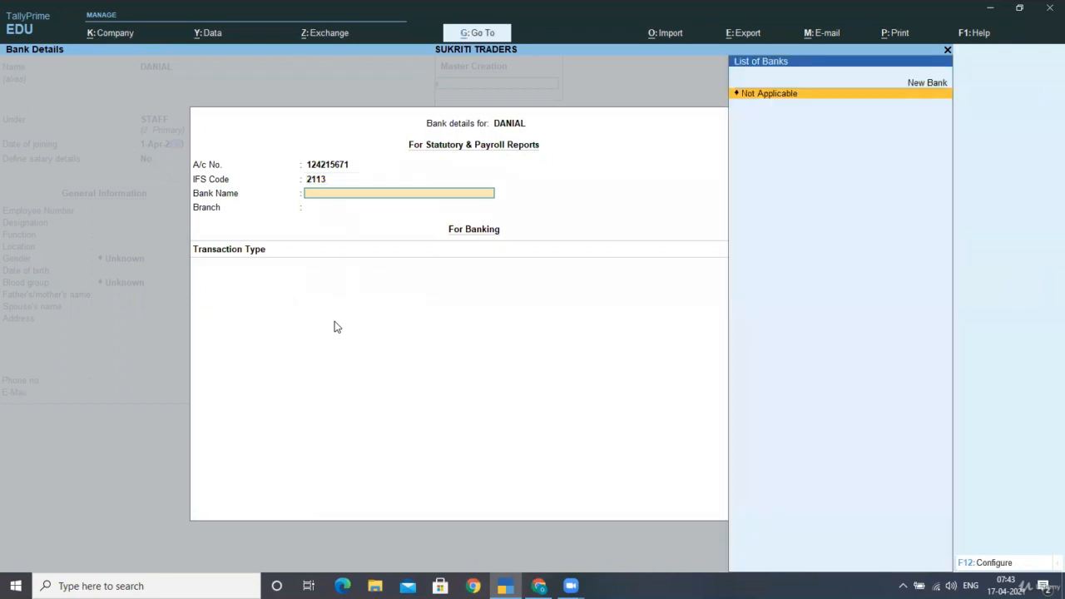
Add a new bank named SBI to the employee's bank details and set the branch to JYUOTI ROAD
key(Up)
key(Return)
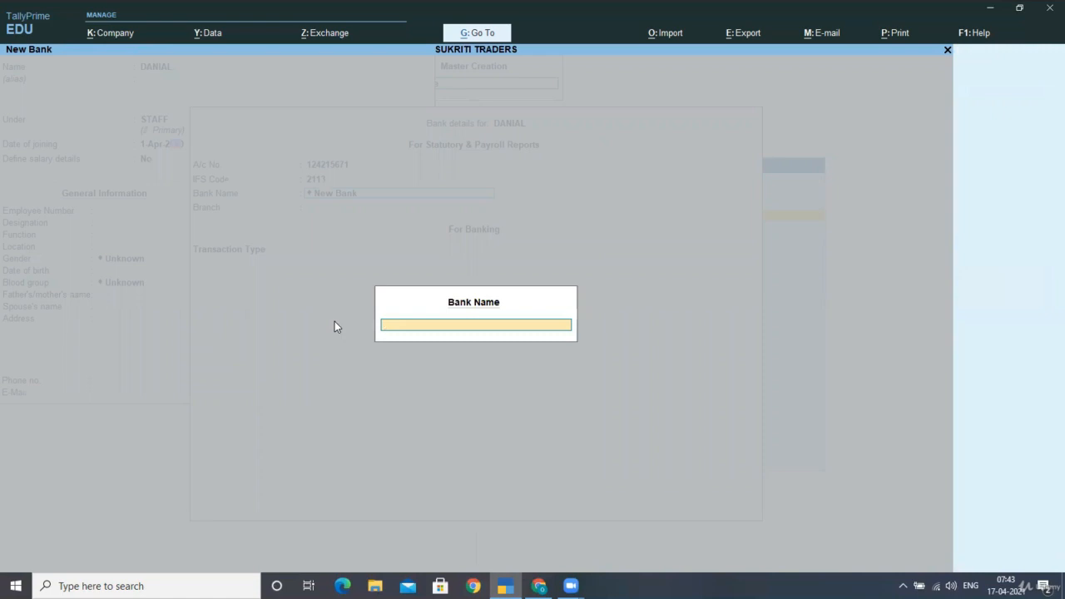
text(SBI)
key(Return)
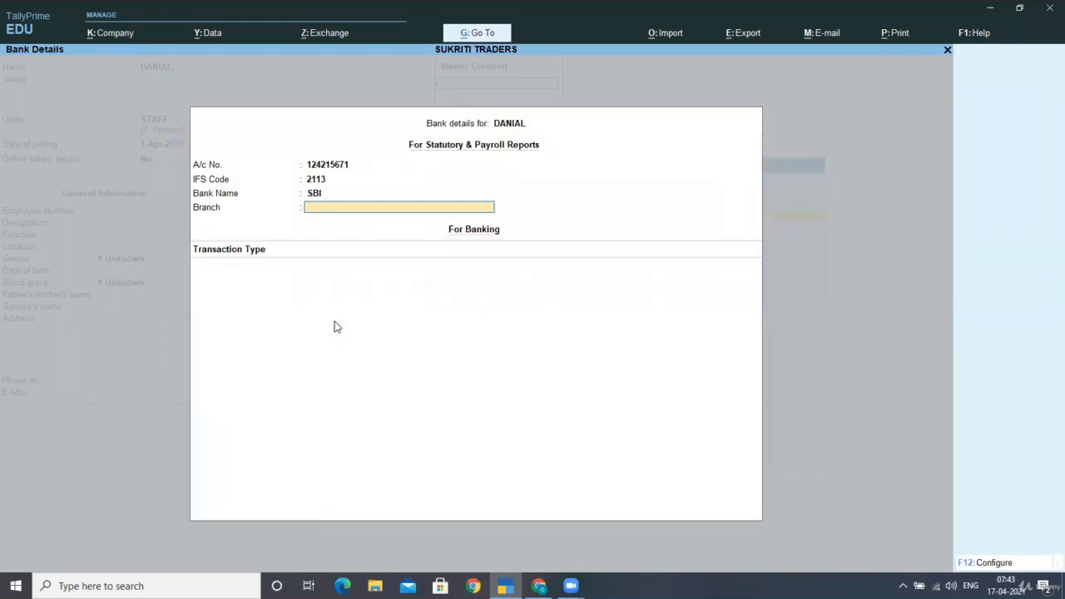
text(JYUOTI ROAD)
key(Return)
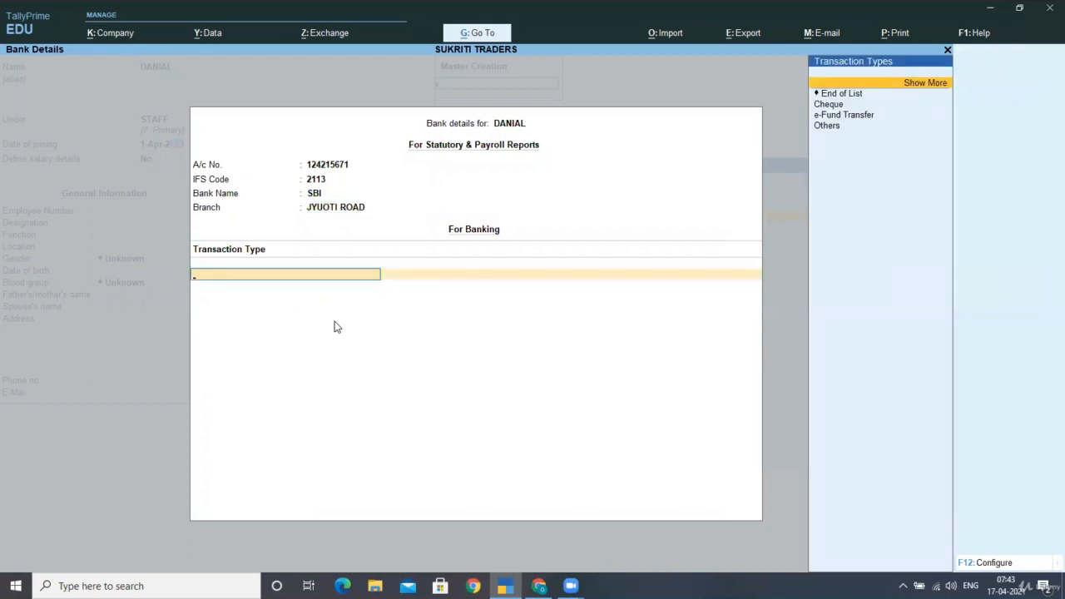
Look through the banking transaction types and finish the bank details with End of List, without adding any type
key(Down)
key(Down)
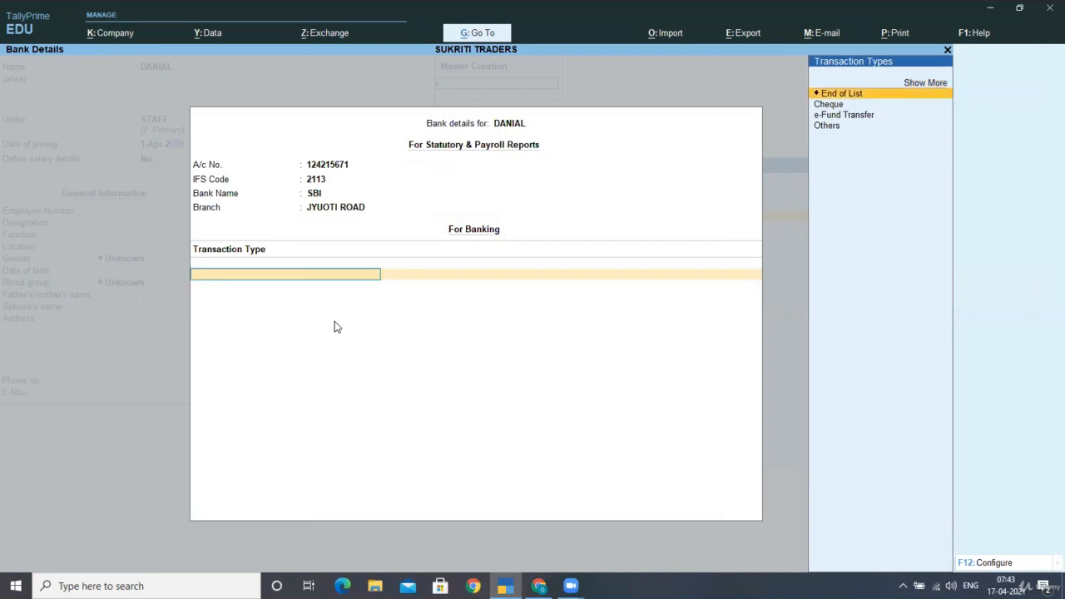
key(Down)
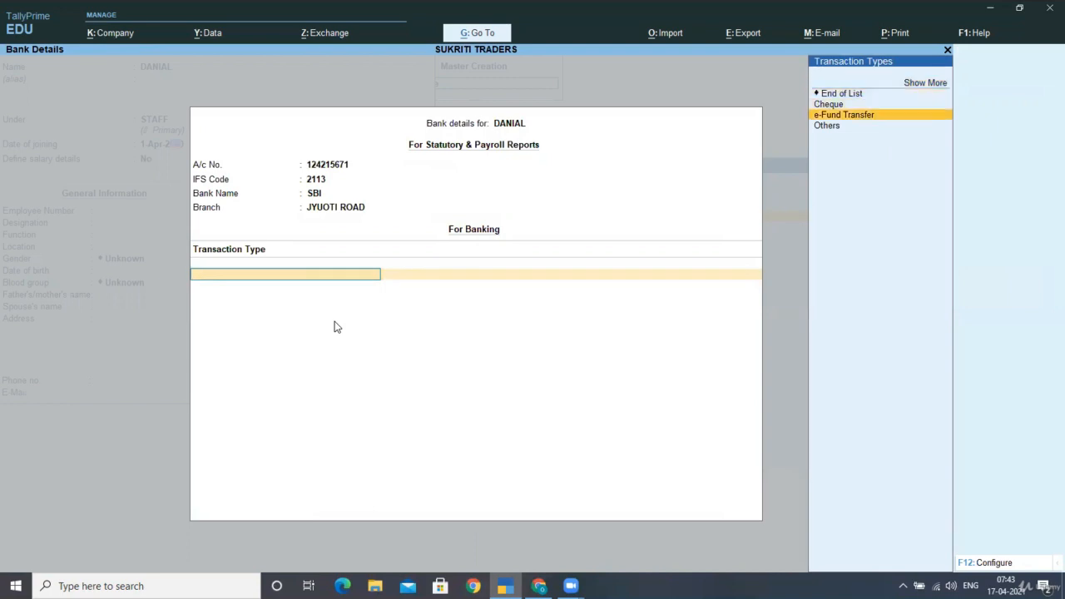
key(Down)
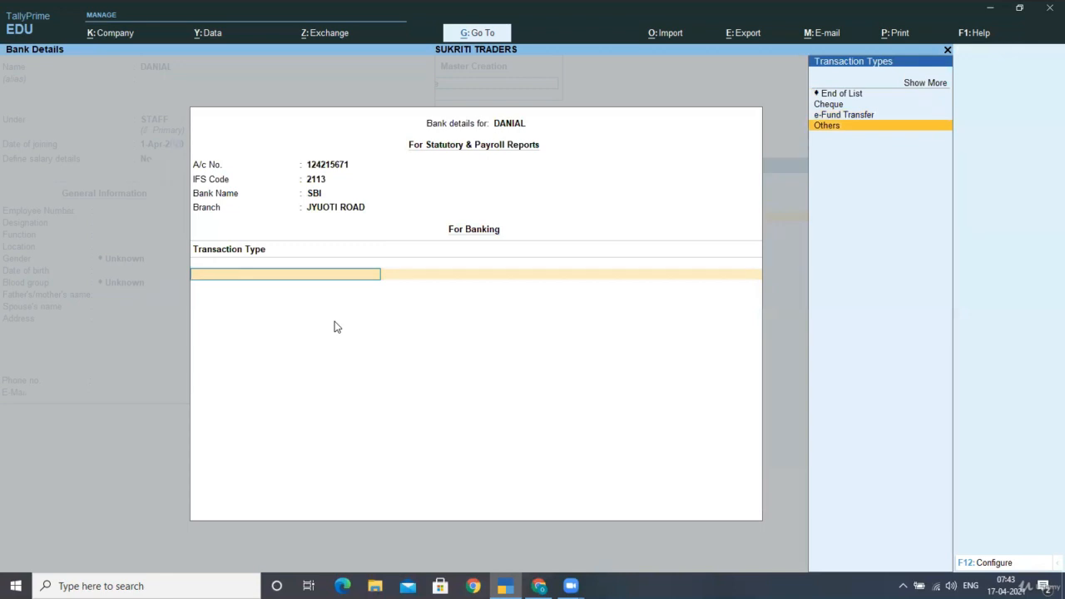
key(Up)
key(Up)
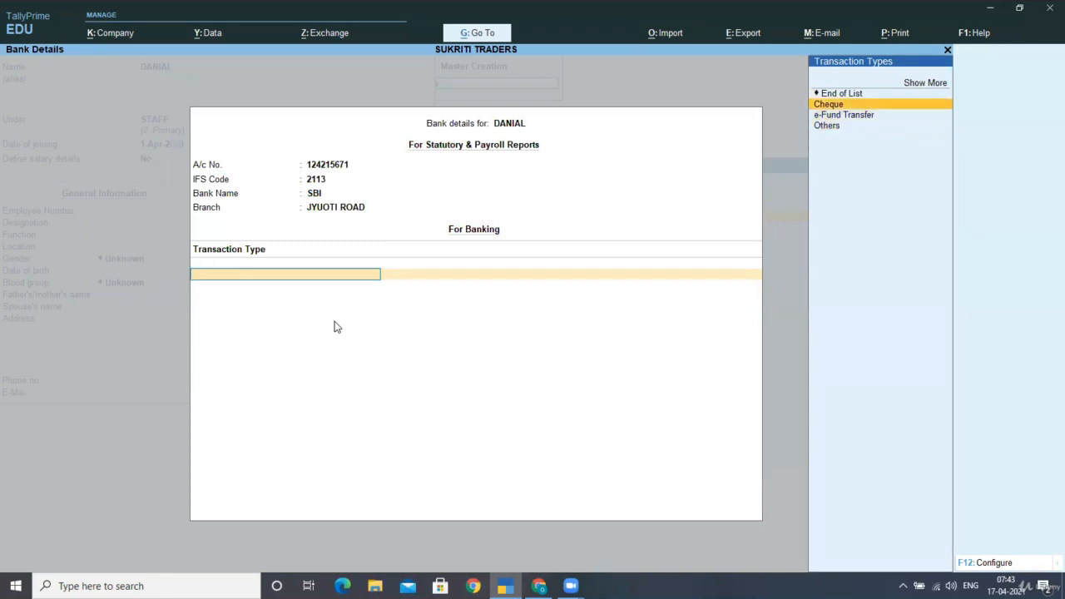
key(Up)
key(Return)
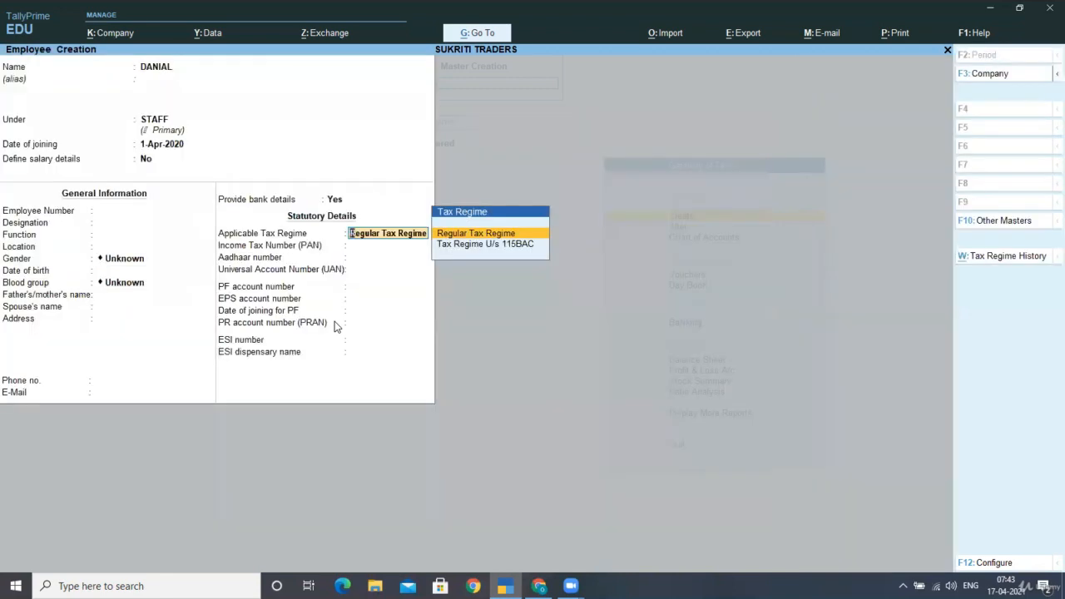
Keep Regular Tax Regime, leave the remaining statutory details blank and save the employee
key(Return)
key(Return)
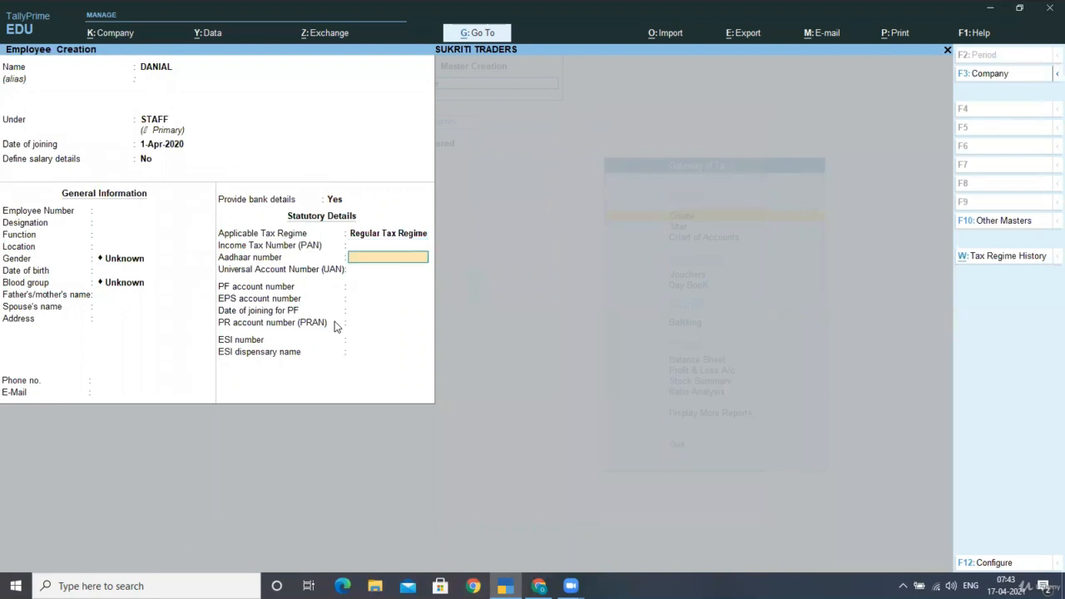
key(Return)
key(Return)
key(Return)
key(Return)
key(Return)
key(Return)
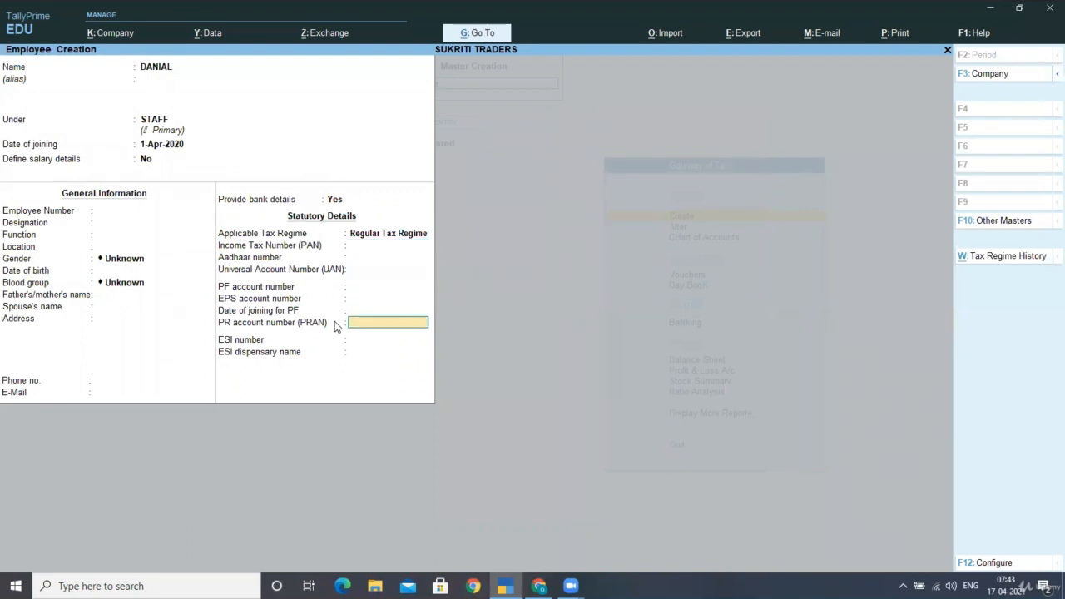
key(Return)
key(Return)
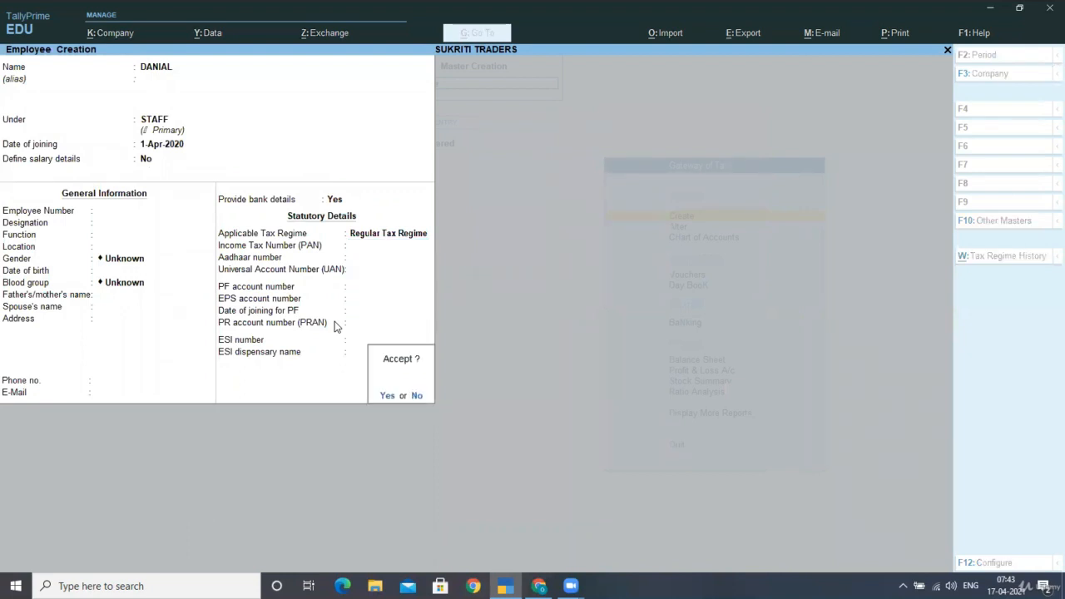
key(Return)
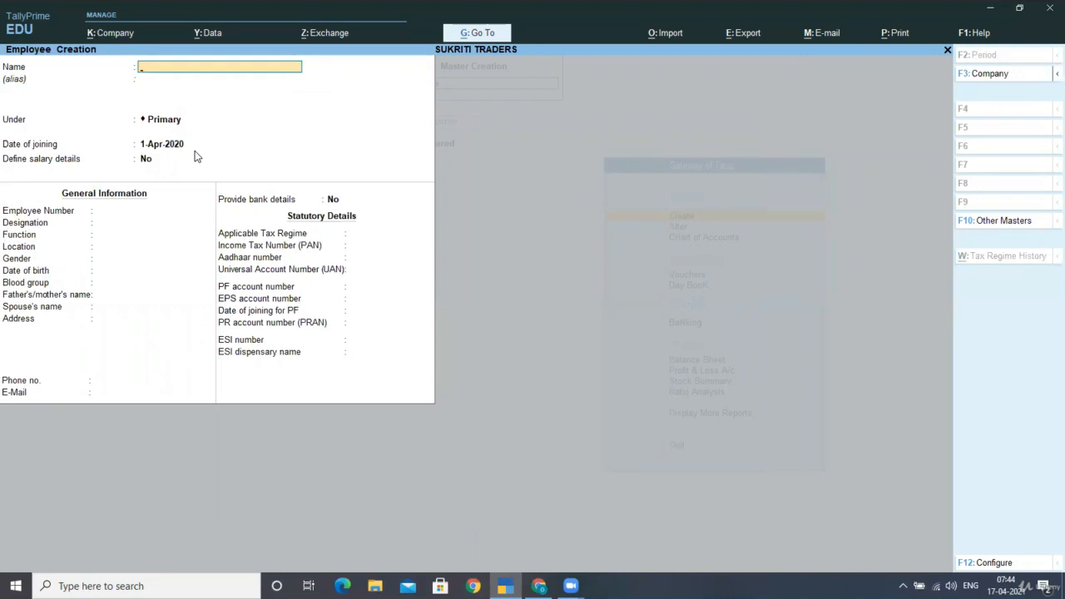
Enter the second employee's name under the STAFF group, with joining date 1-Apr-2020 and Define salary details at No
text(PREETI)
key(Return)
key(Return)
text(S)
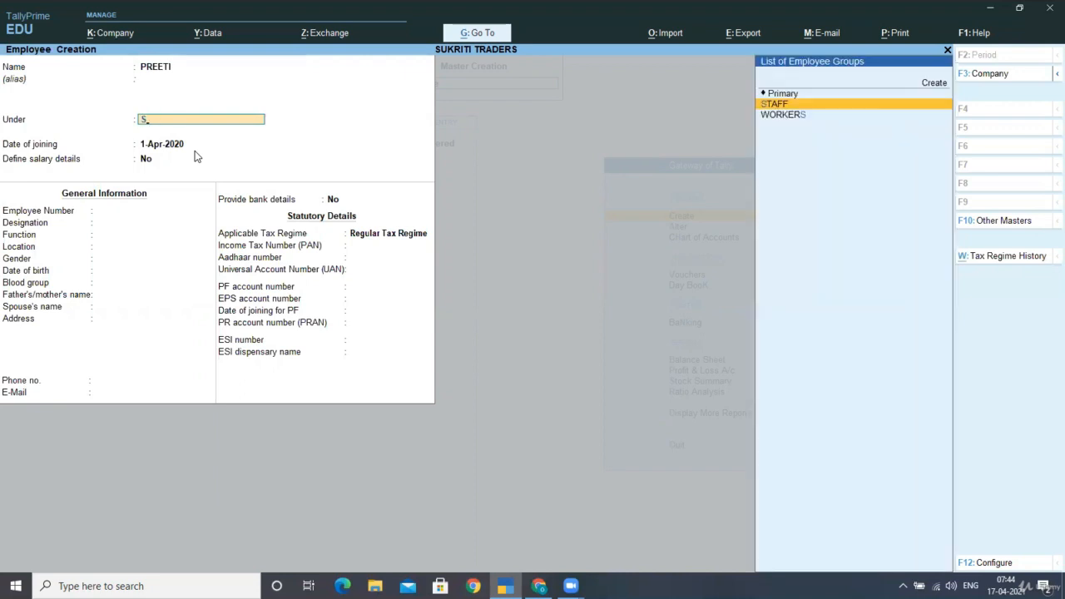
key(Return)
key(Return)
key(Return)
key(Return)
key(Return)
key(Return)
key(Return)
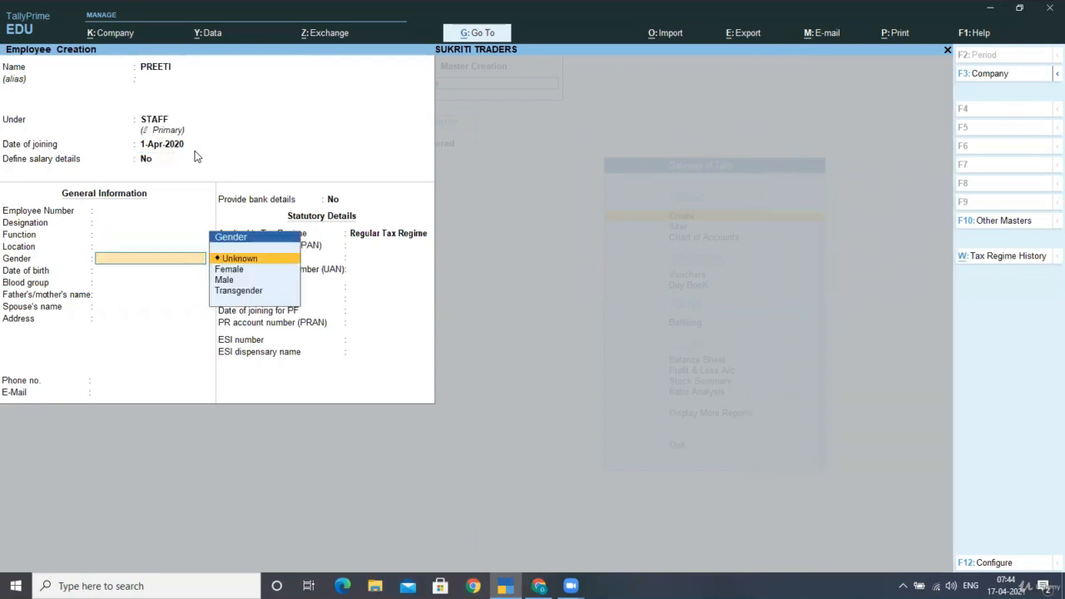
Keep the second employee's gender and blood group as Unknown and leave the other general information blank
key(Return)
key(Return)
key(Return)
key(Return)
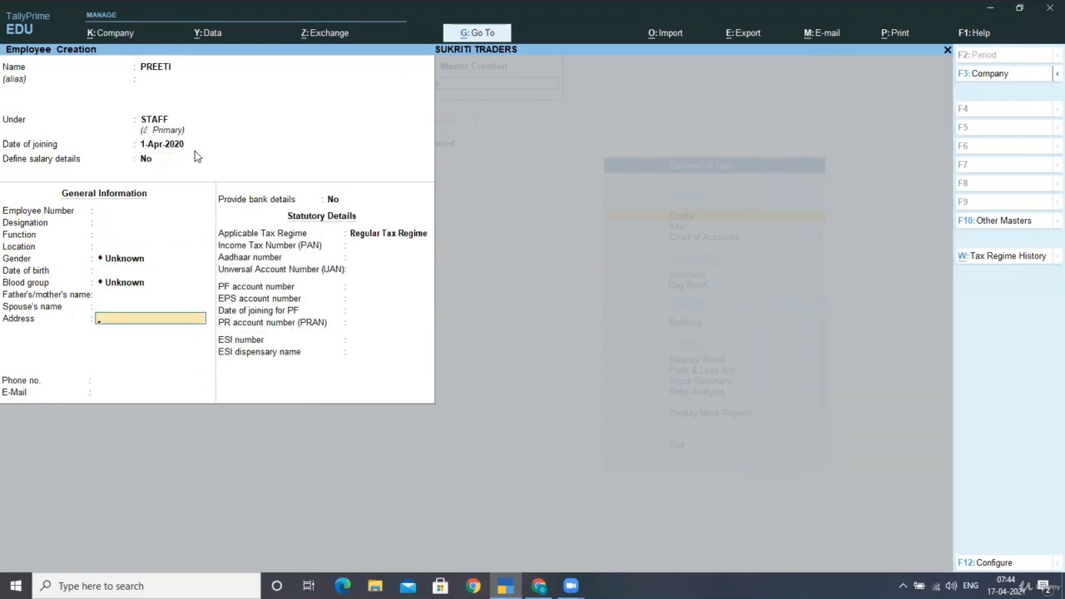
key(Return)
key(Return)
key(Return)
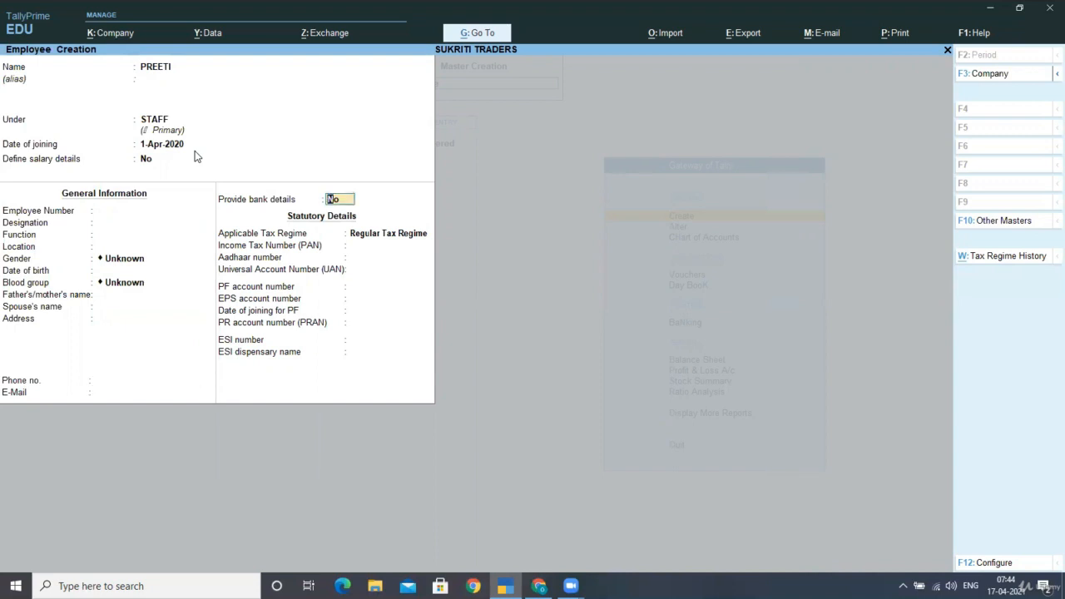
Enable bank details for the second employee and enter the bank account number and IFS code 21312
key(y)
key(Return)
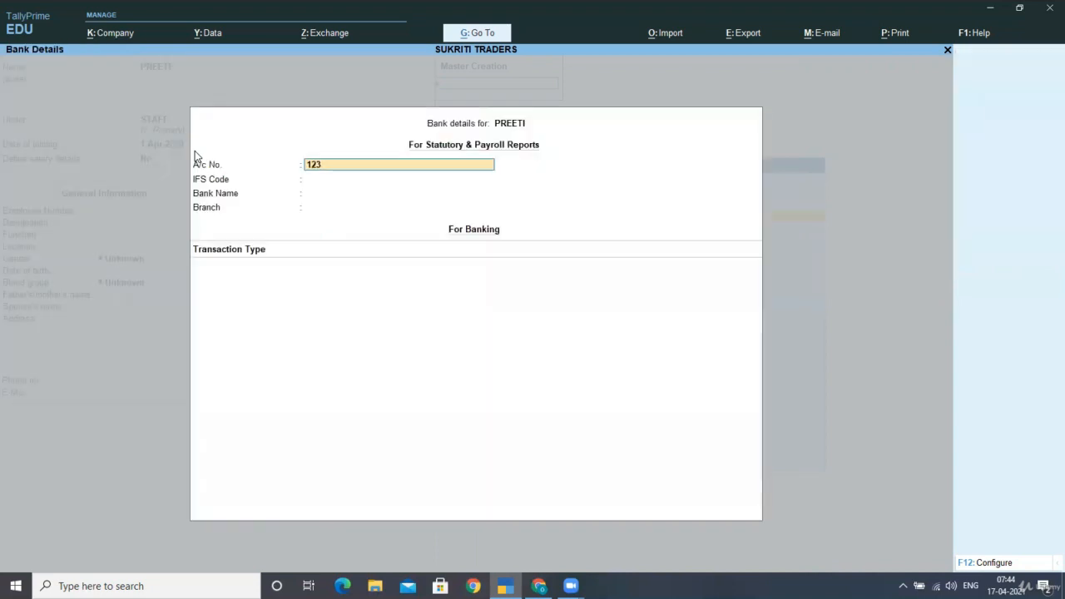
key(Return)
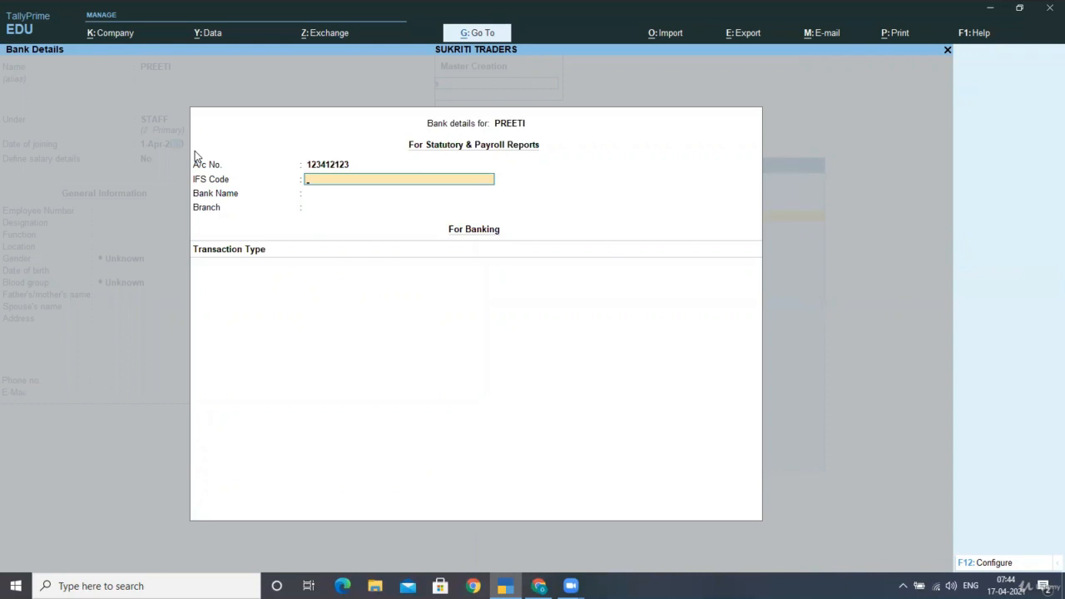
text(21312)
key(Return)
Add SBI as a new bank in the second employee's bank details, with branch JYOTI NAGAR
key(Return)
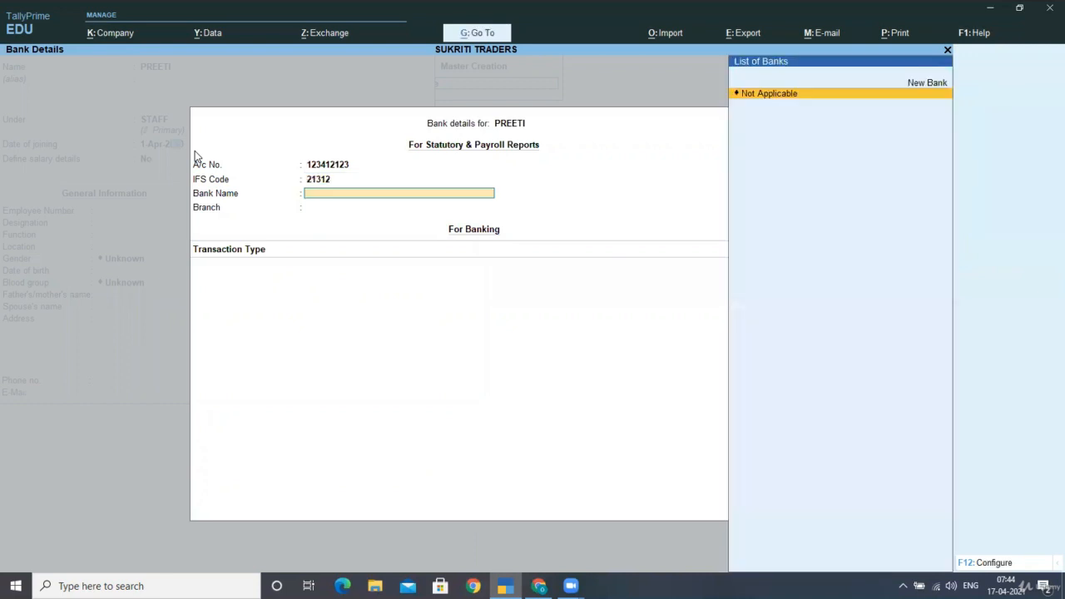
key(Up)
key(Return)
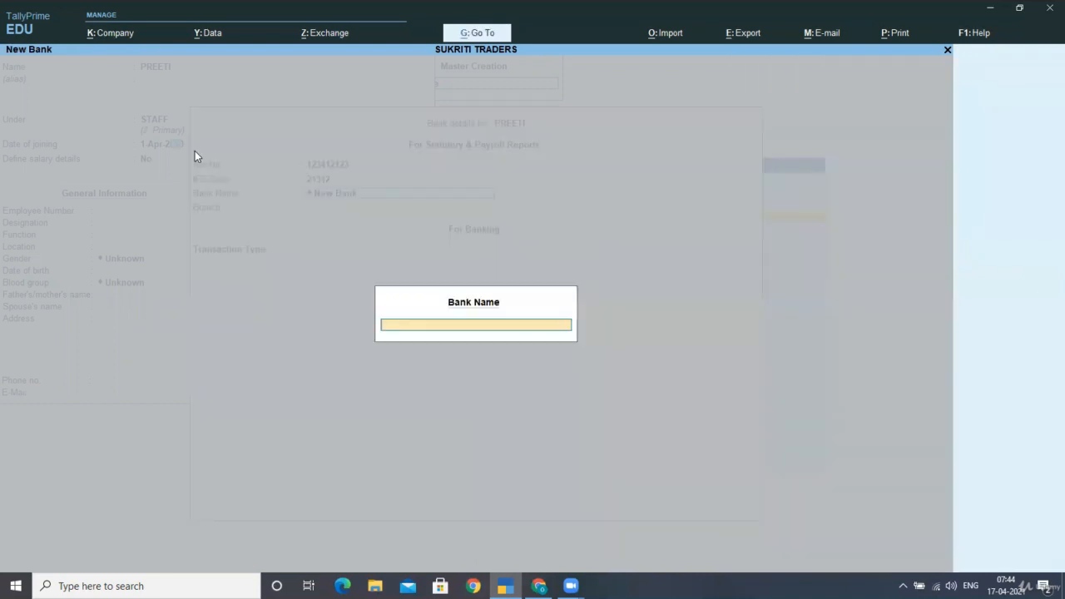
text(SBI)
key(Return)
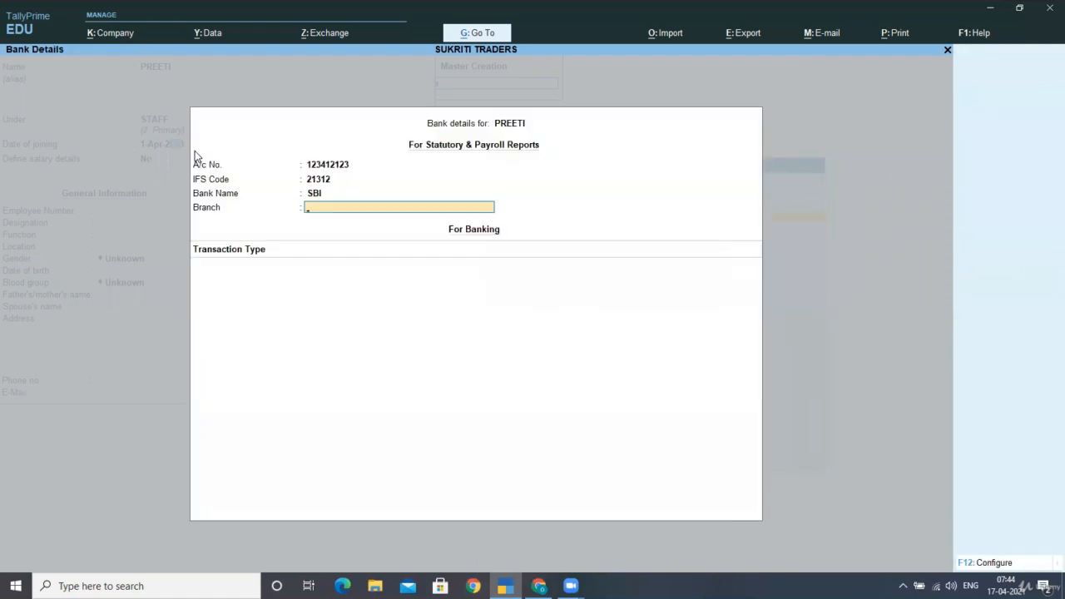
text(JYPO)
key(BackSpace)
key(BackSpace)
key(BackSpace)
text(OTI NAGAR)
key(Return)
Leave the transaction type empty, keep Regular Tax Regime and save the second employee
key(Return)
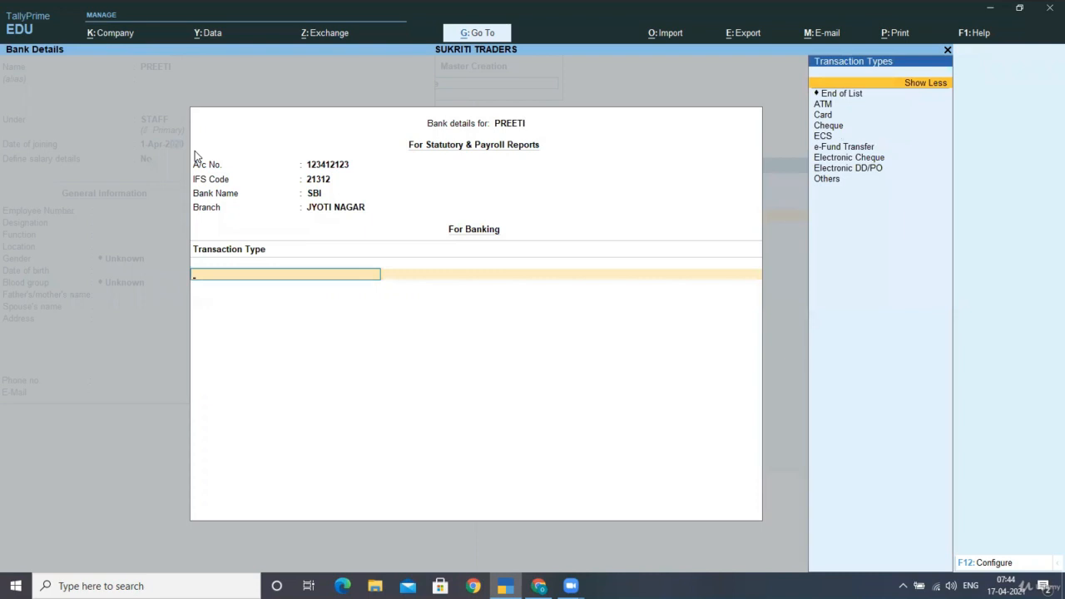
key(Return)
key(Return)
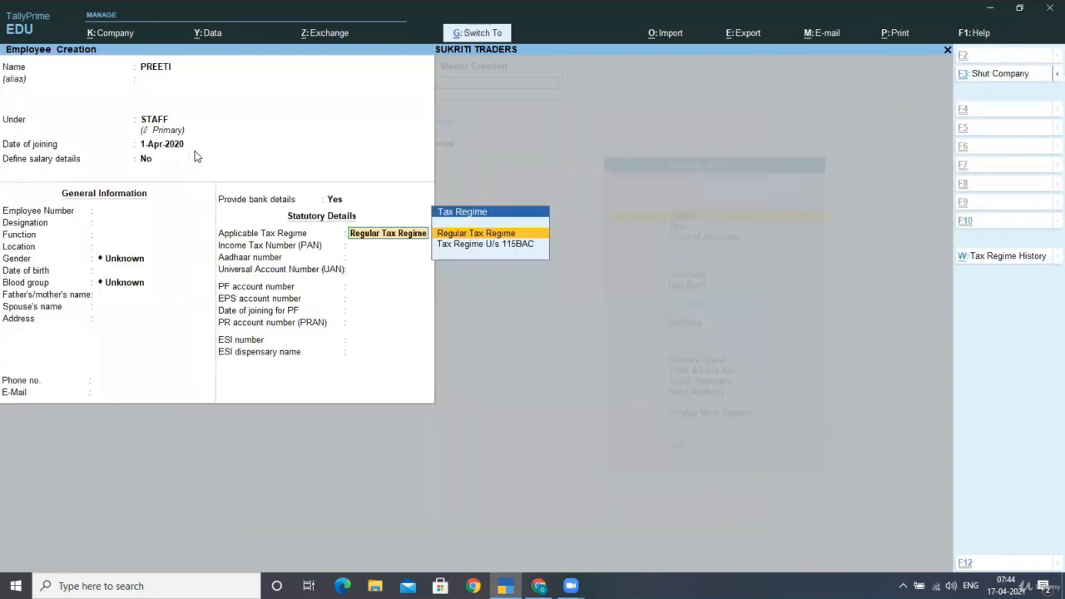
key(ctrl+a)
Enter the third employee's name under the WORKERS group, with joining date 1-Apr-2020 and Define salary details at No
text(JO)
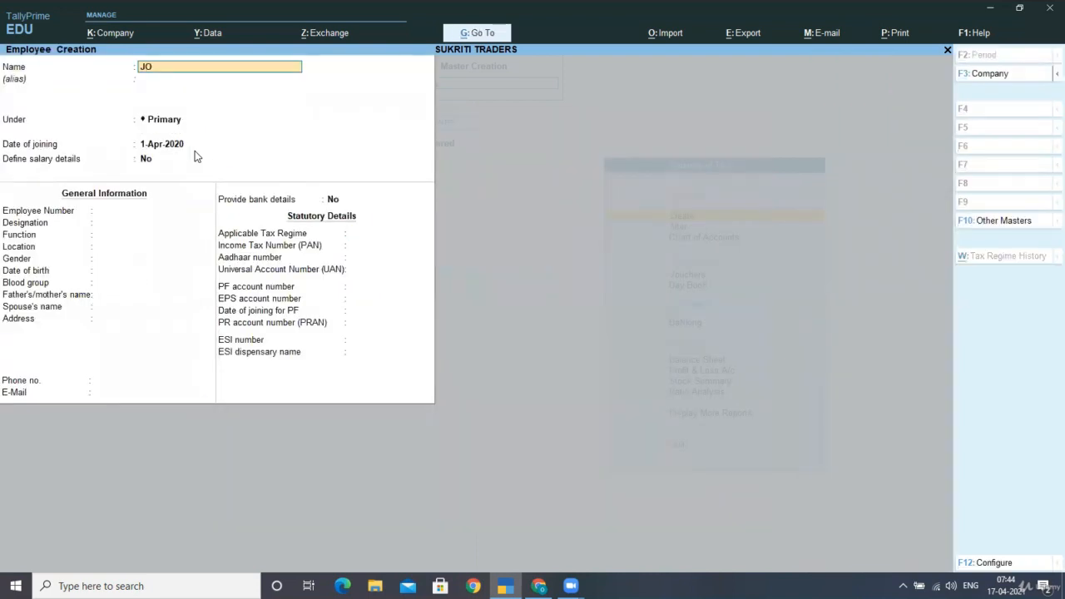
text(SEPH)
key(Return)
key(Return)
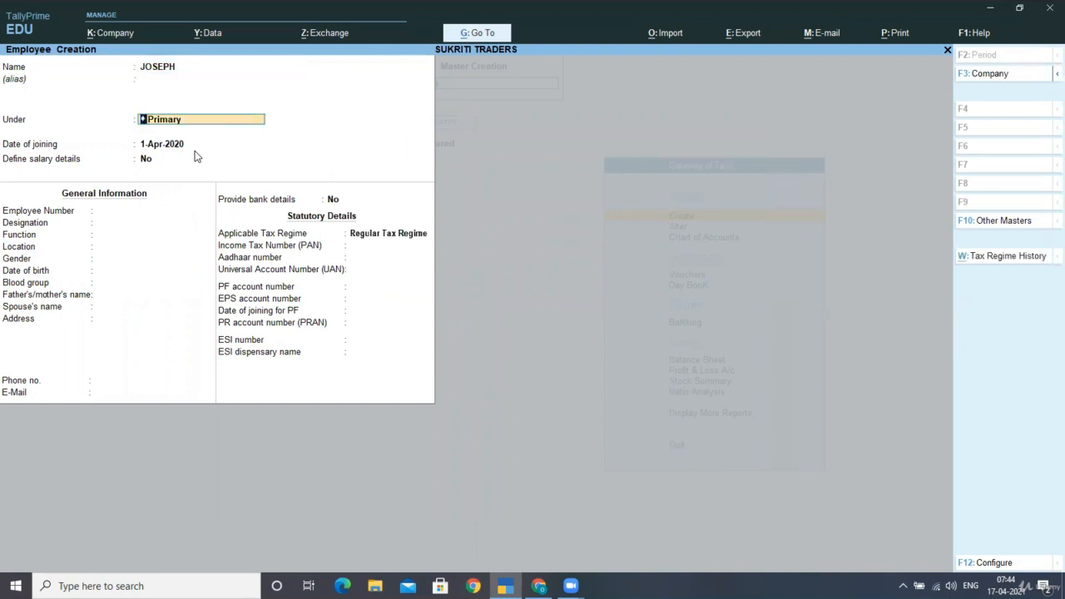
text(W)
key(Return)
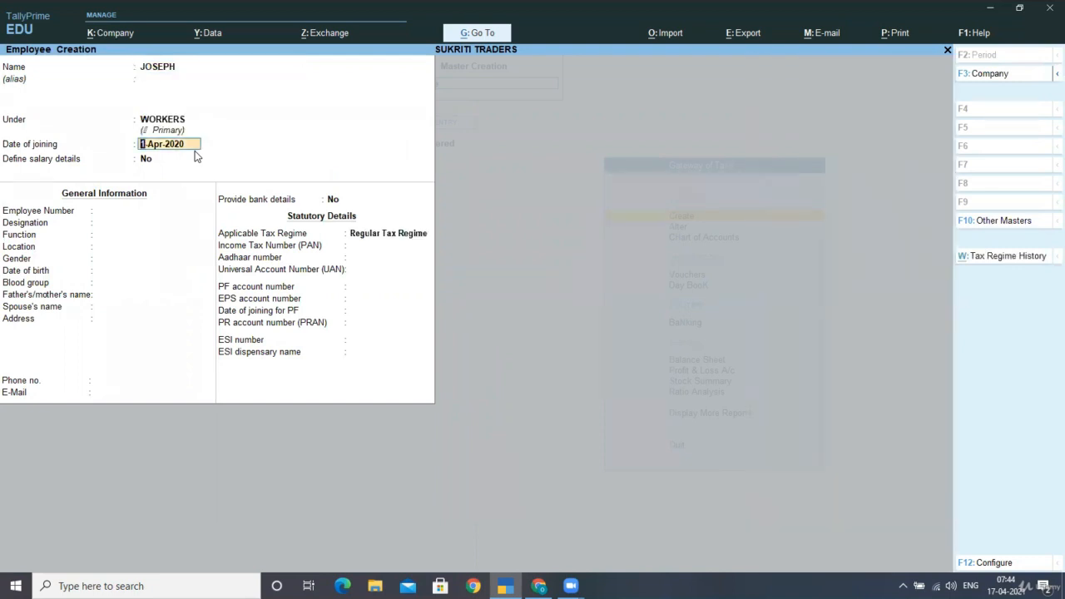
key(Return)
key(Return)
key(Return)
Keep the third employee's gender and blood group as Unknown and leave the other general information blank
key(Return)
key(Return)
key(Return)
key(Return)
key(Return)
key(Return)
key(Return)
key(Return)
key(Return)
key(Return)
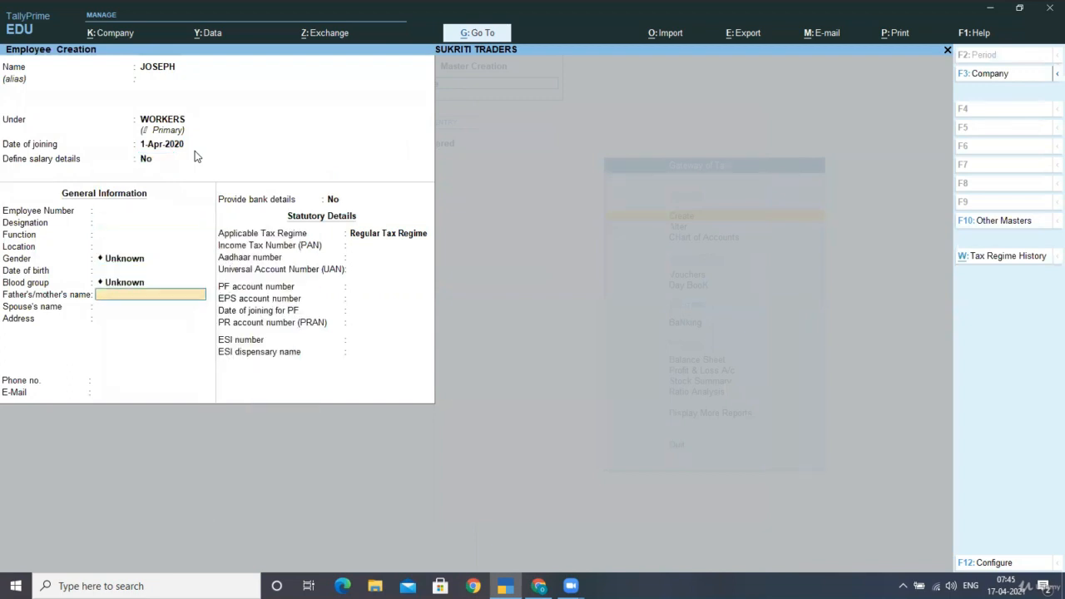
Enable bank details for the third employee, enter only the account number with bank name Not Applicable, and save the employee
key(Return)
key(y)
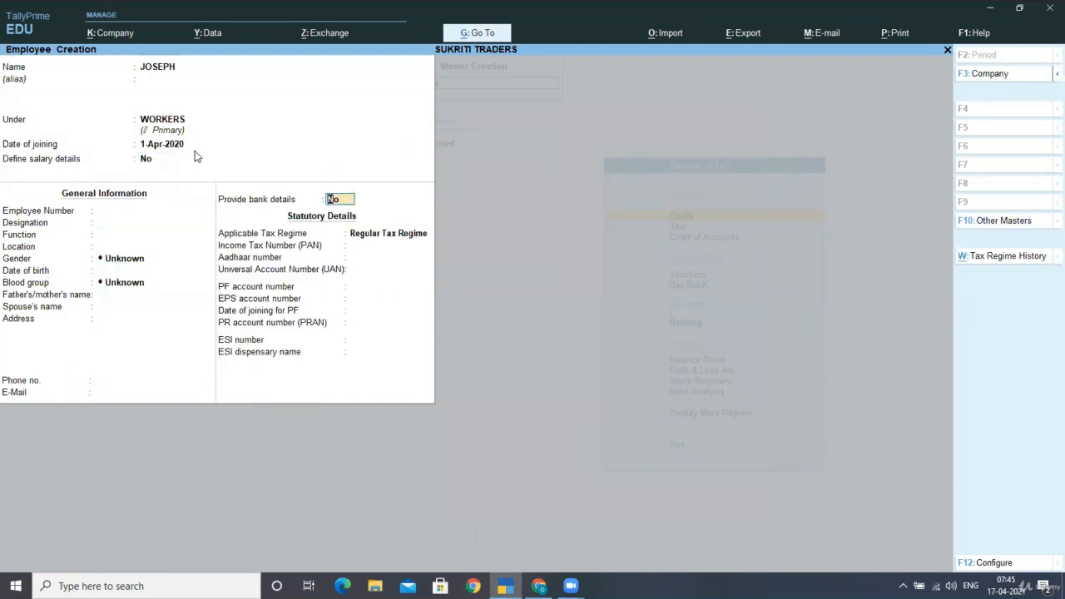
key(Return)
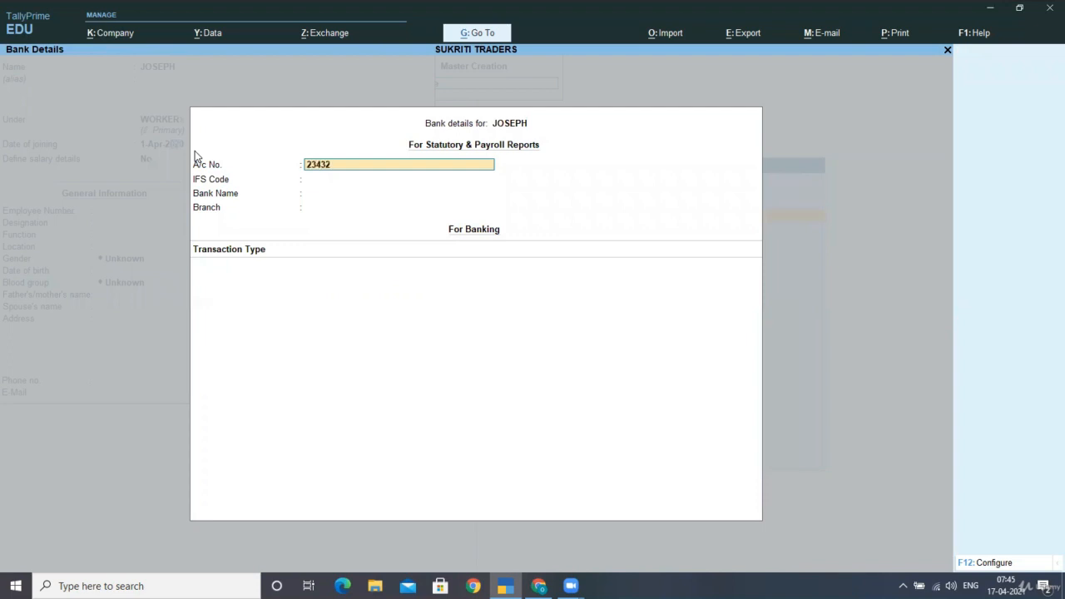
key(Return)
key(Return)
key(Return)
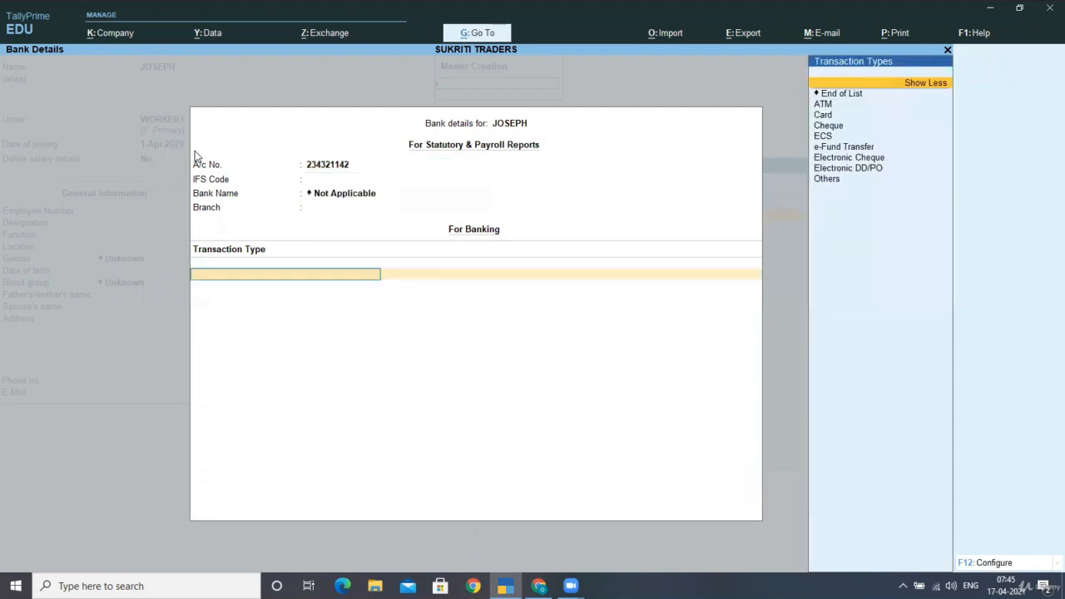
key(Return)
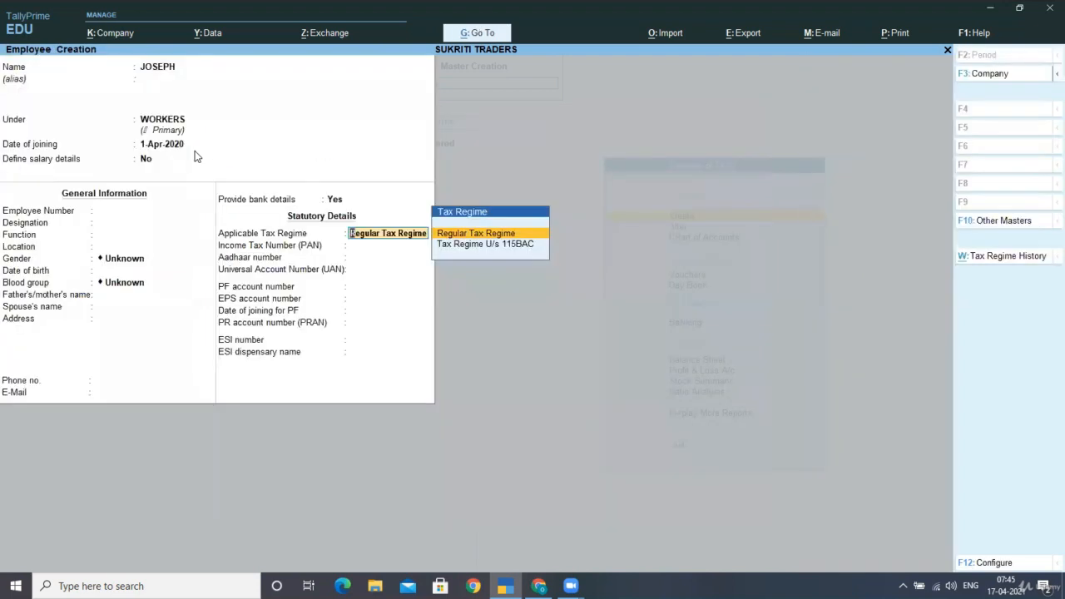
key(ctrl+a)
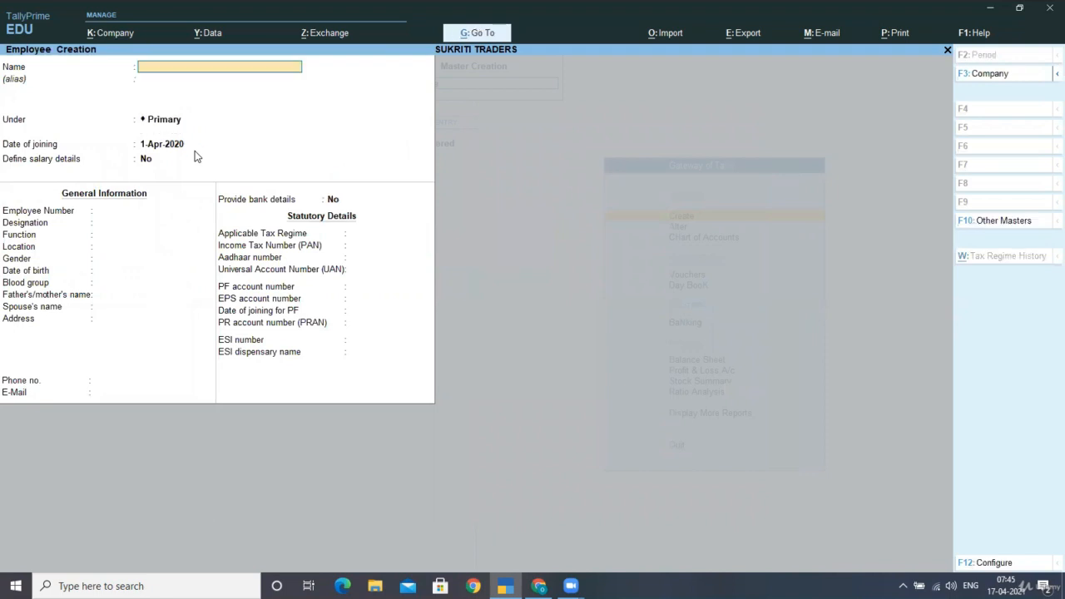
Enter the fourth employee's name under the WORKERS group, with joining date 1-Apr-2020 and Define salary details at No
text(SUKRITI)
key(Return)
key(Return)
text(W)
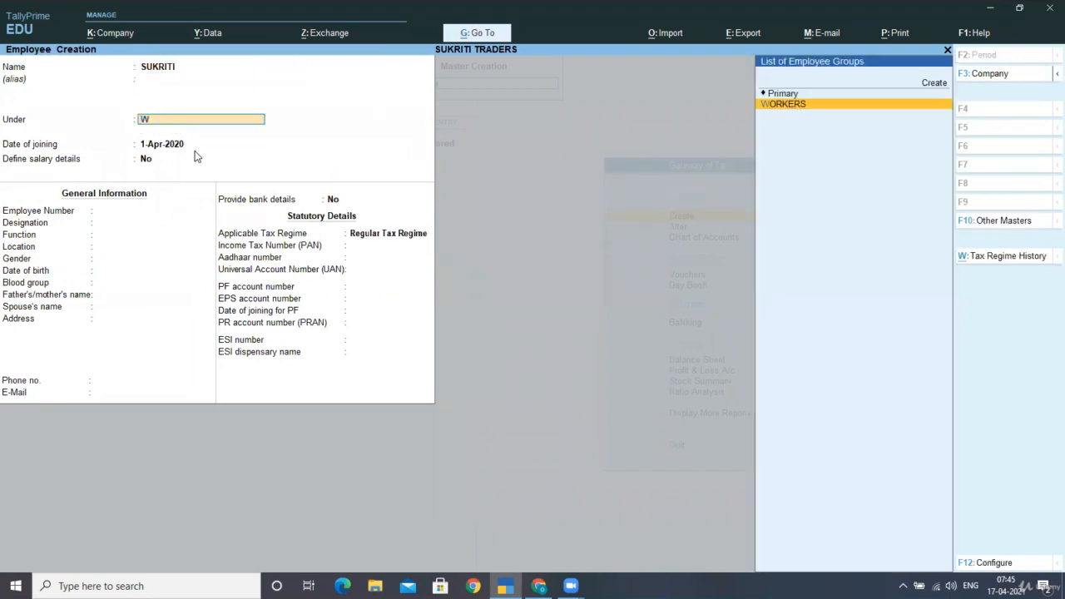
key(Return)
key(Return)
key(Return)
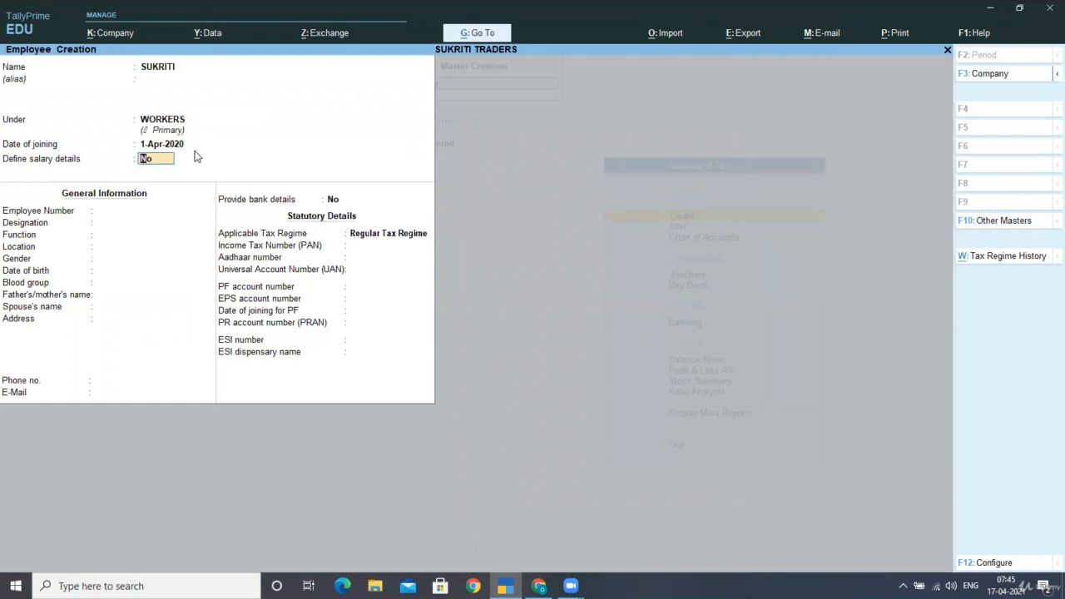
key(Return)
key(Return)
key(Return)
key(Return)
key(Return)
key(Return)
key(Return)
key(Return)
key(Return)
key(Return)
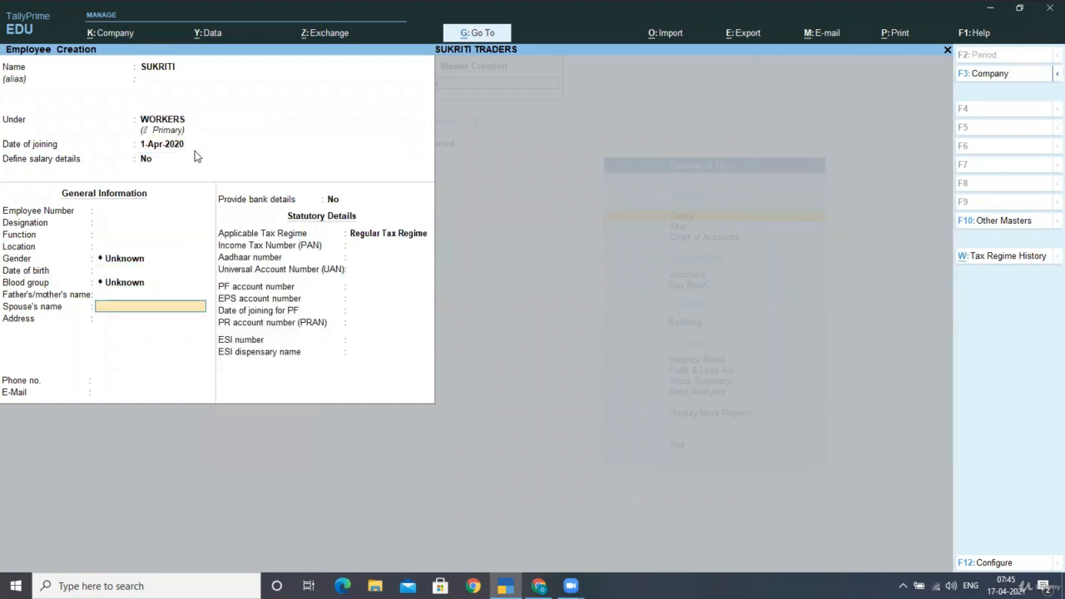
Keep the fourth employee's gender and blood group as Unknown and leave the other general information blank
key(Return)
Enable bank details for the fourth employee, enter only the account number with bank name Not Applicable, and save the employee
key(Return)
key(y)
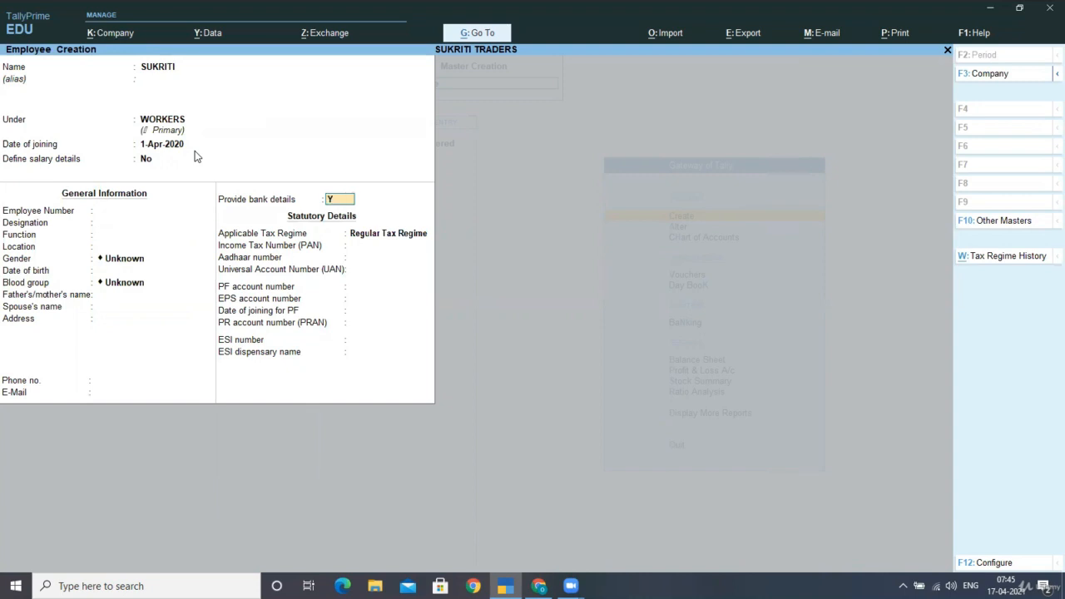
key(Return)
text(3Q4234EQWQE)
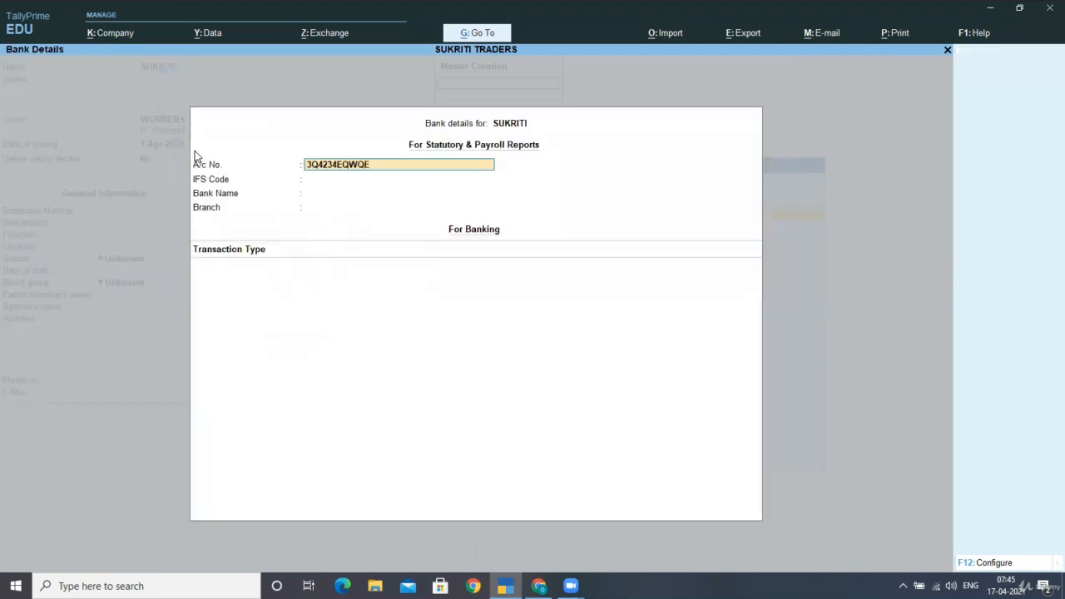
key(Return)
key(Return)
key(Return)
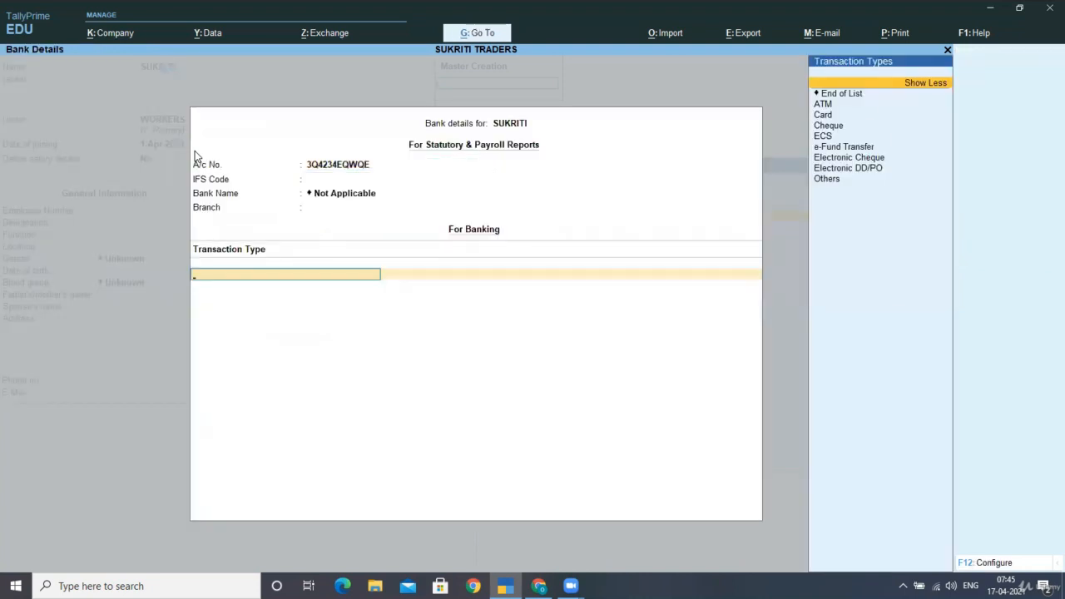
key(Return)
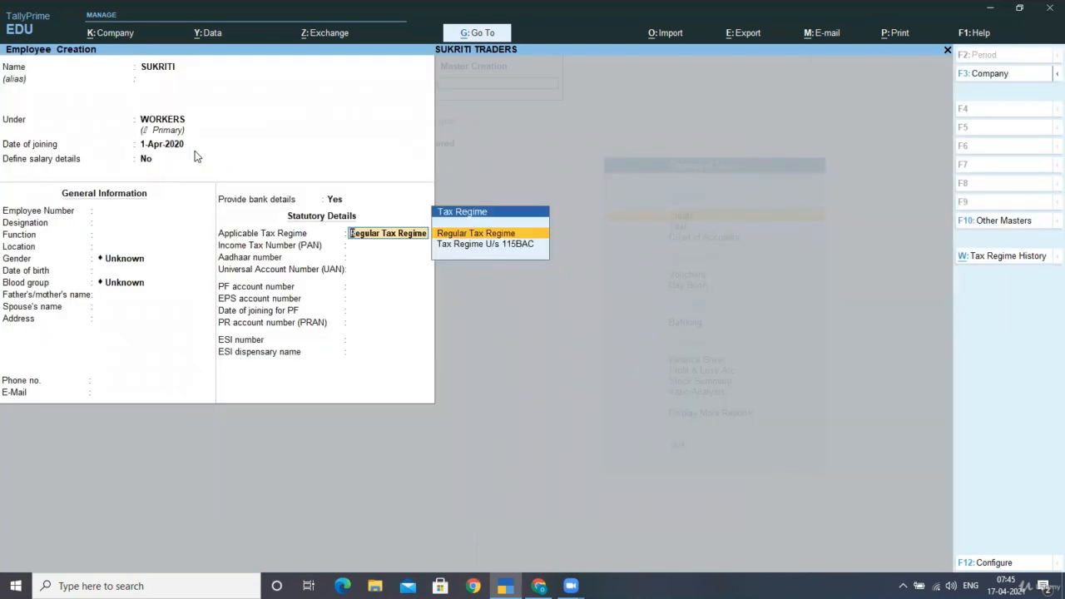
key(Return)
key(ctrl+a)
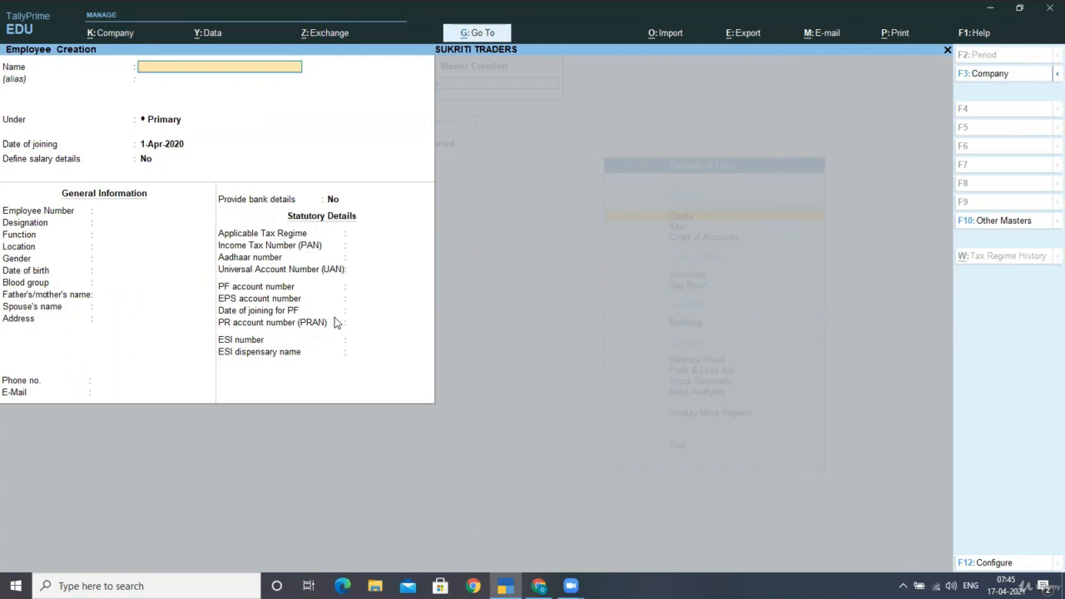
Quit employee creation and start a Simple work unit with symbol H and formal name HOURS
key(Escape)
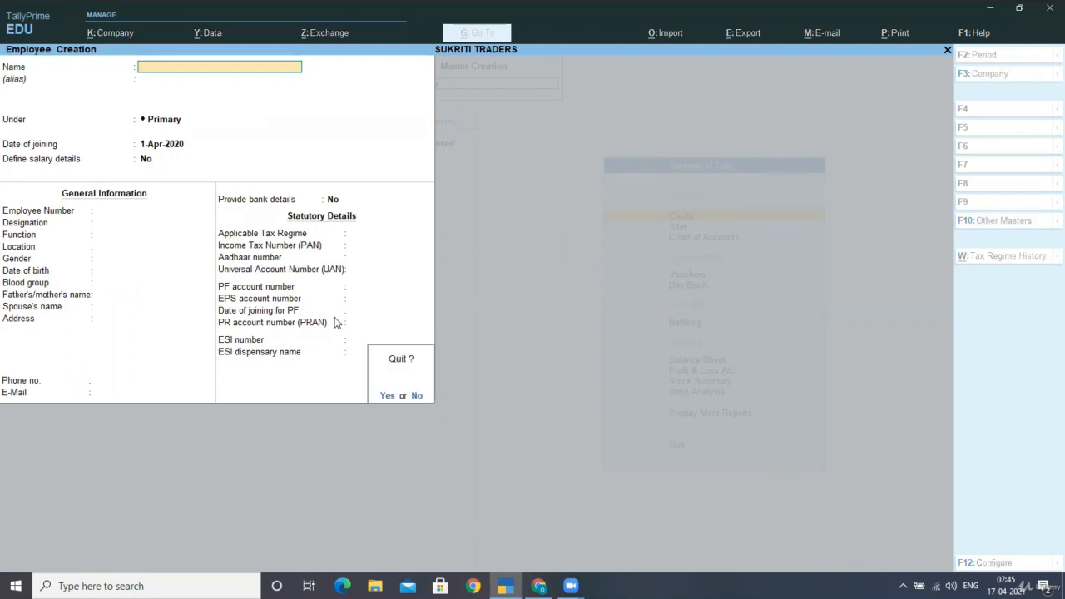
key(Return)
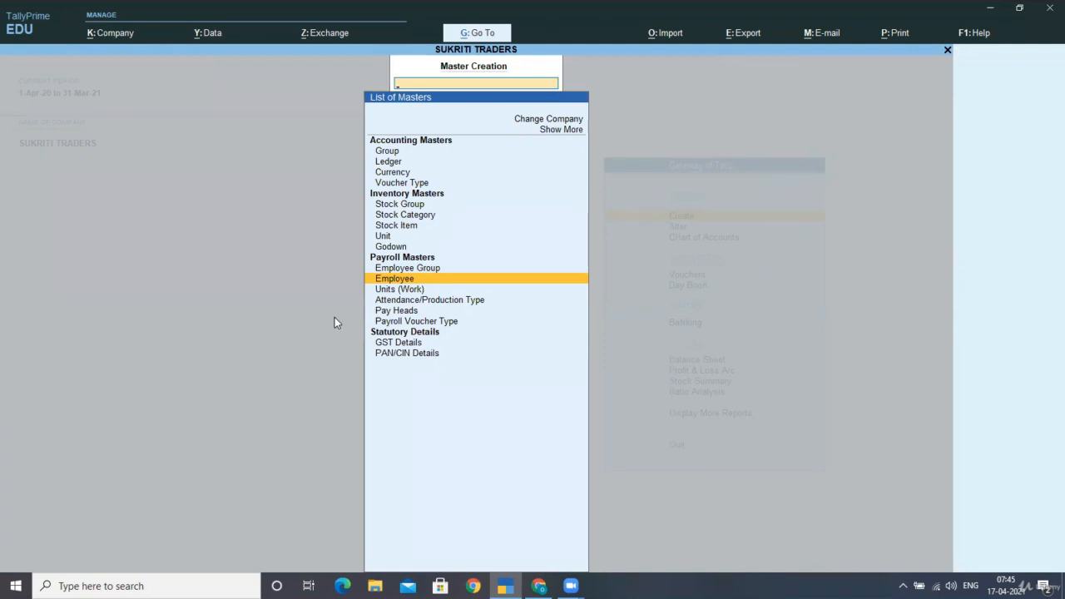
key(Down)
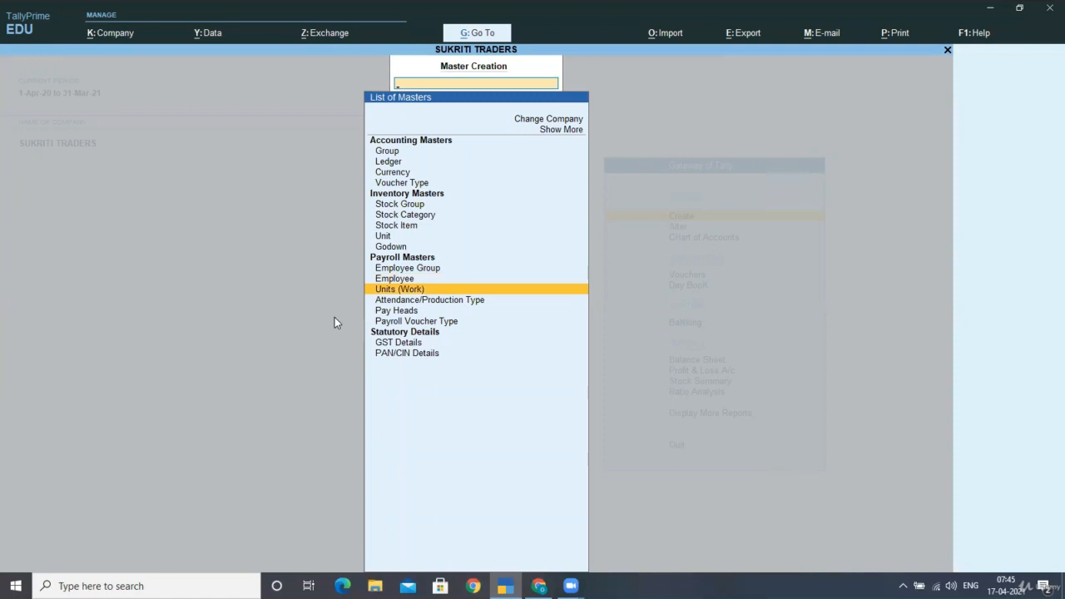
key(Return)
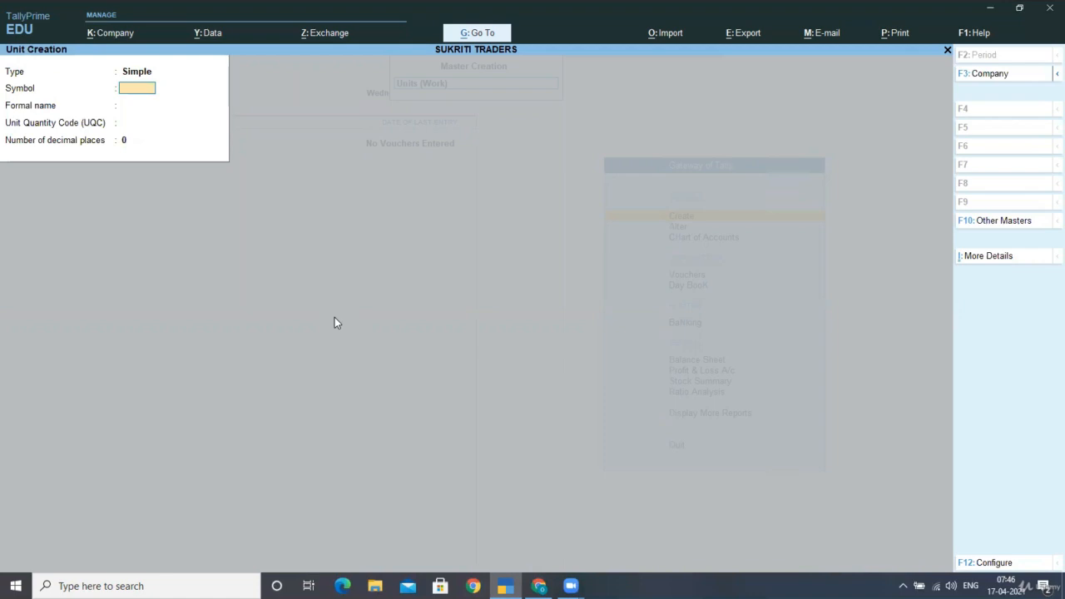
text(H)
key(Return)
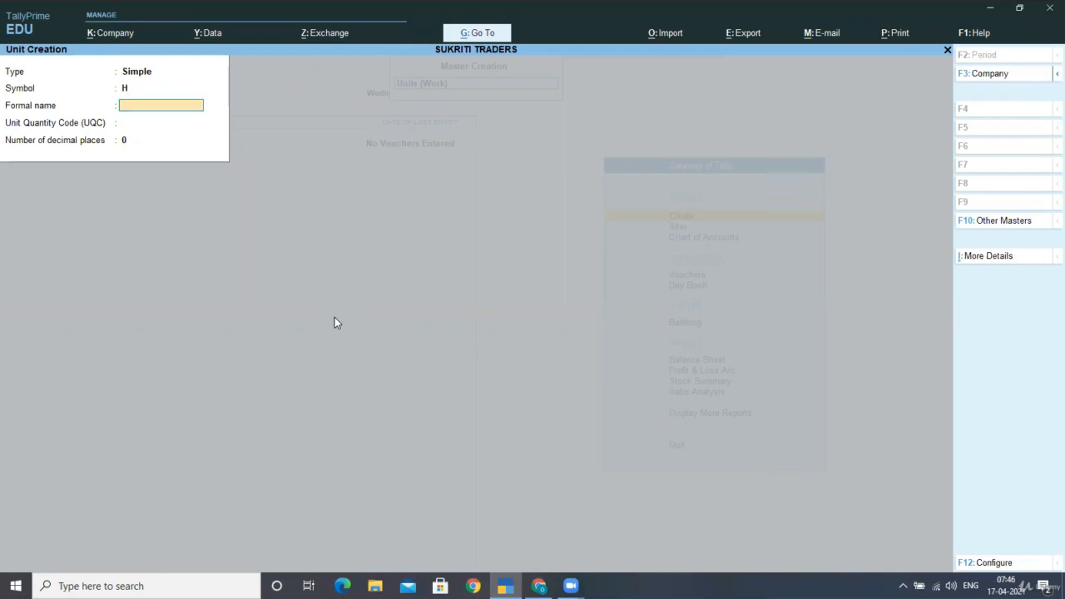
text(HO)
text(URS)
key(Return)
text(J)
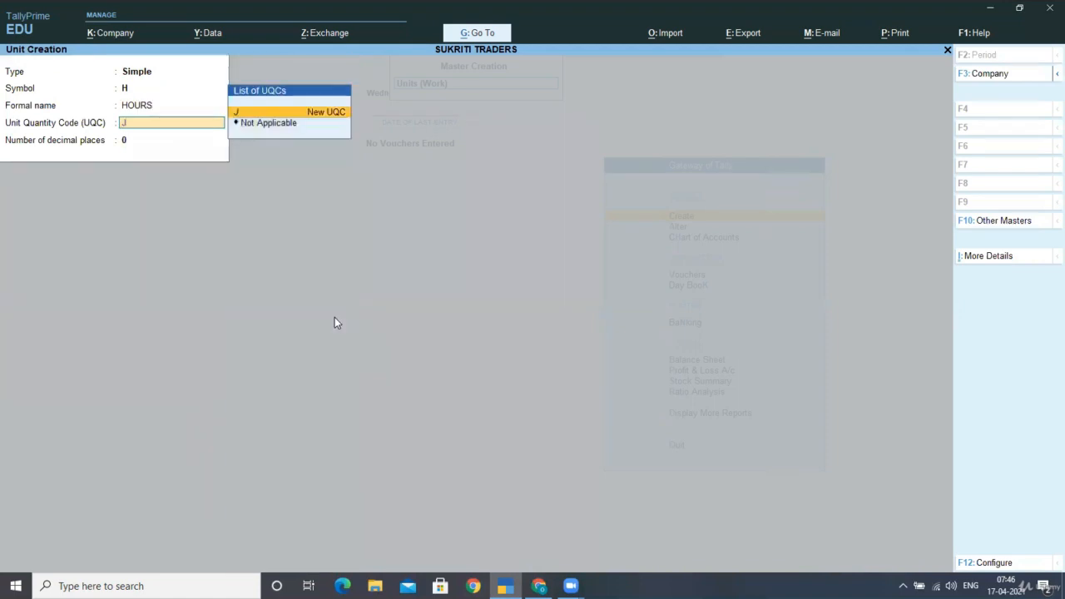
key(BackSpace)
text(H)
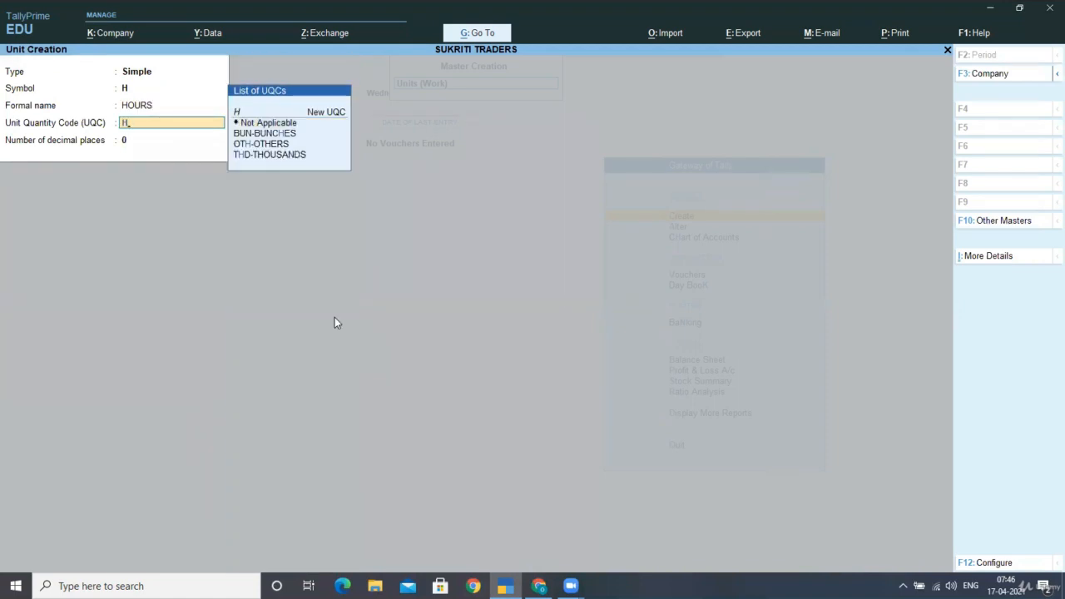
key(BackSpace)
Configure unit creation to use no Unit Quantity Code or decimal places, keeping the formal name, and save the HOURS unit
key(F12)
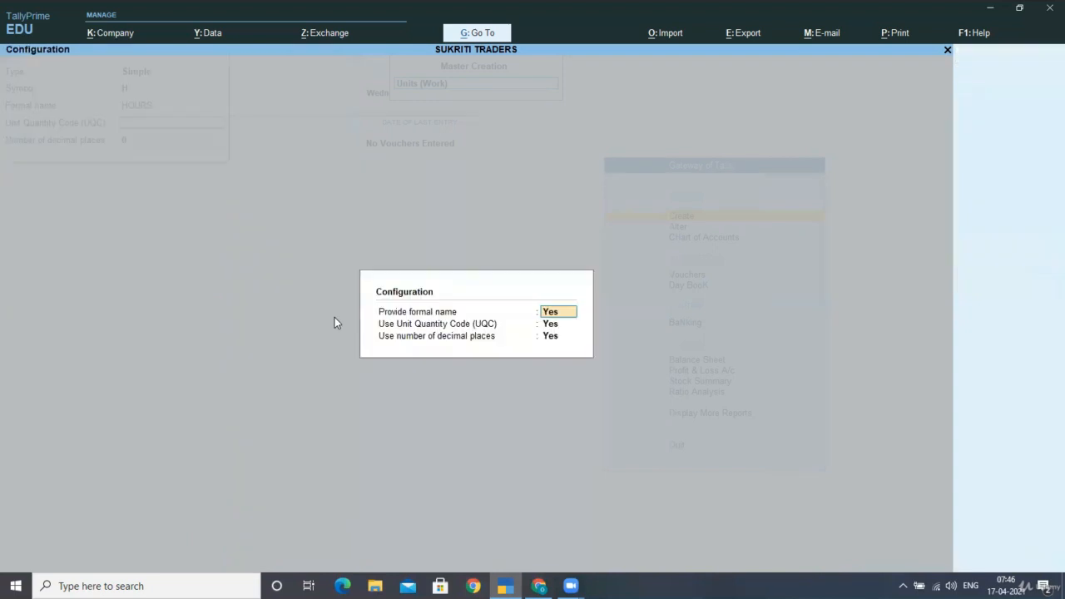
text(N)
key(BackSpace)
text(Y)
key(Return)
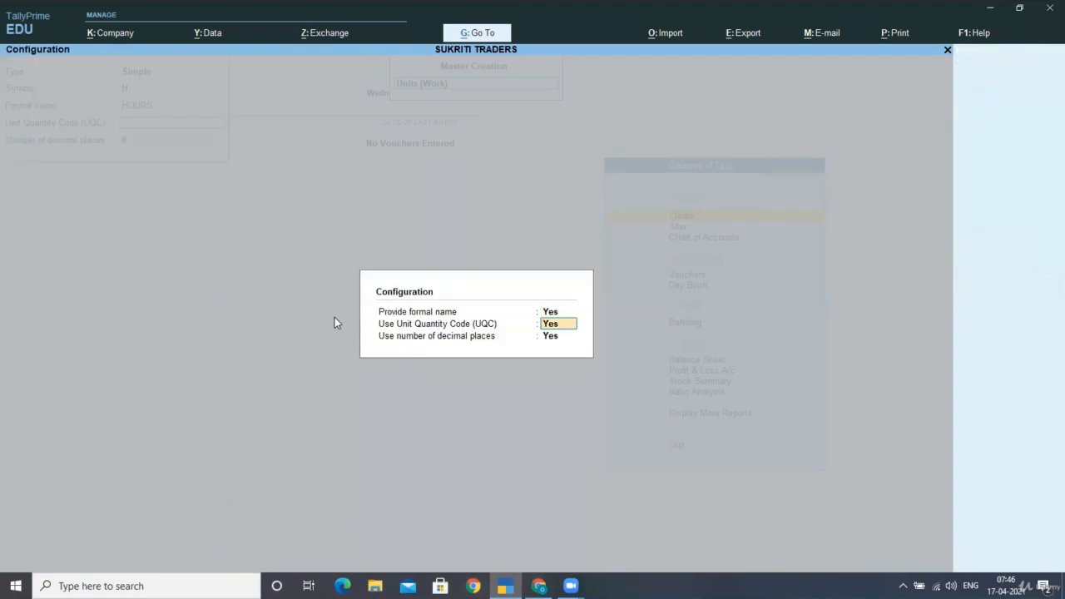
text(N)
key(Return)
key(Return)
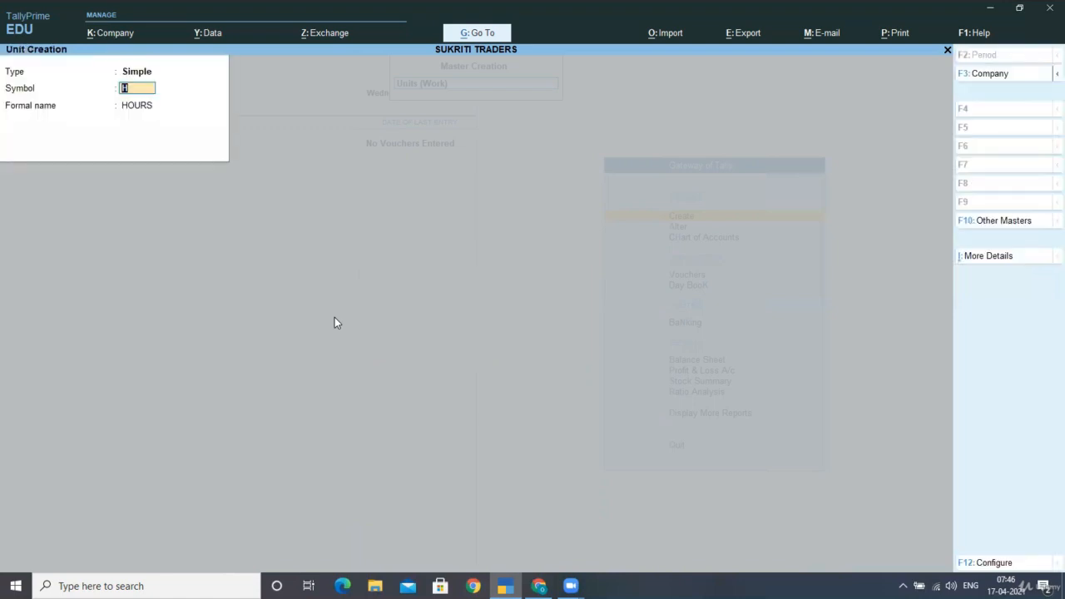
key(ctrl+a)
Create a second Simple work unit with symbol M and formal name MINUTES, and leave unit creation
text(M)
key(Return)
text(MINUTES)
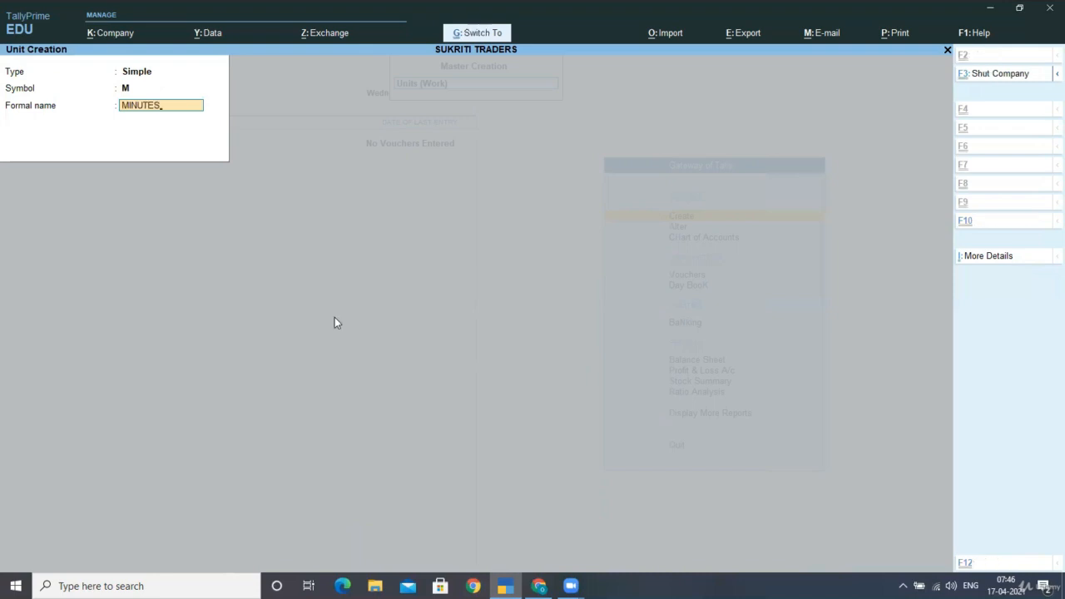
key(ctrl+a)
key(Escape)
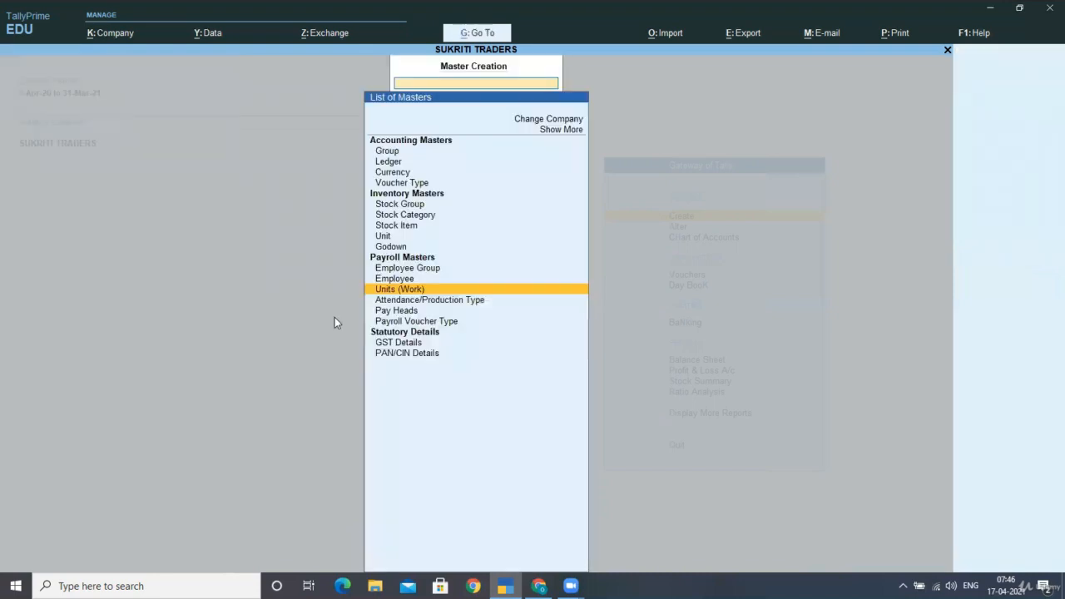
Start a Compound work unit with H (HOURS) as its first unit
key(Return)
key(BackSpace)
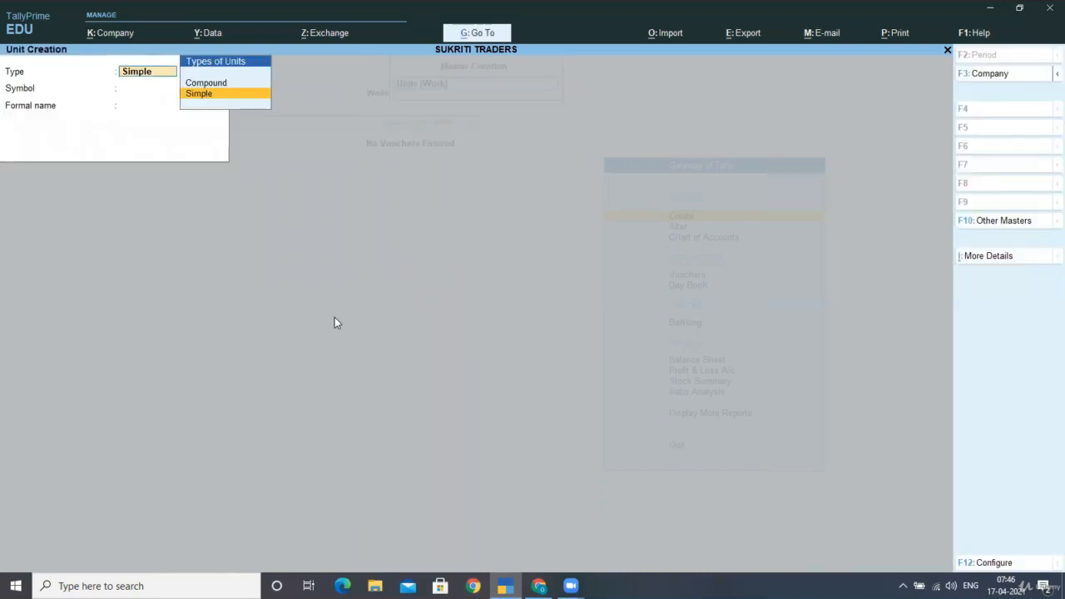
key(Up)
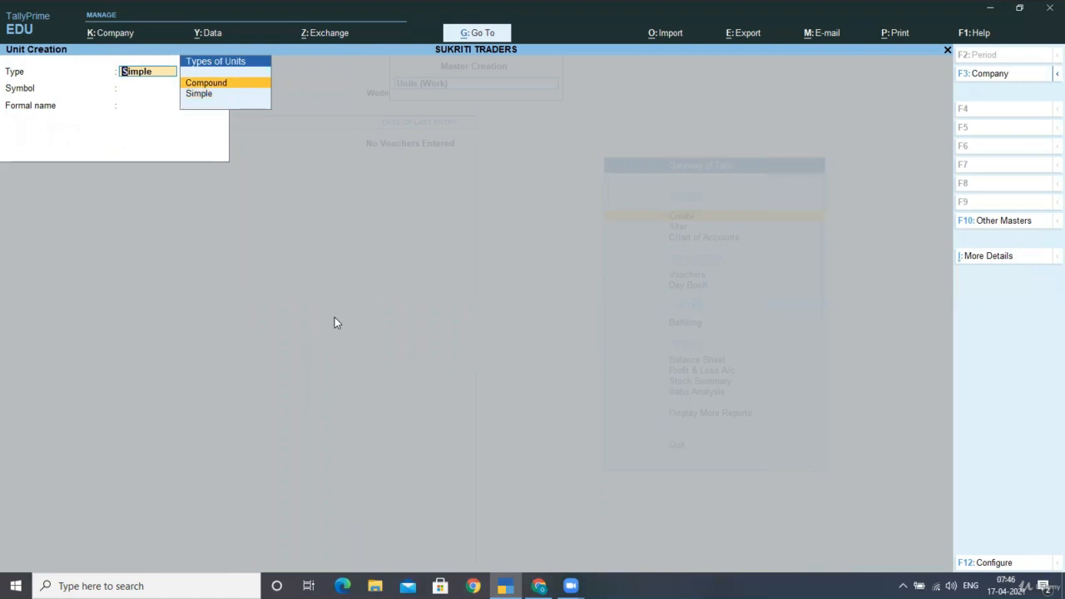
key(Return)
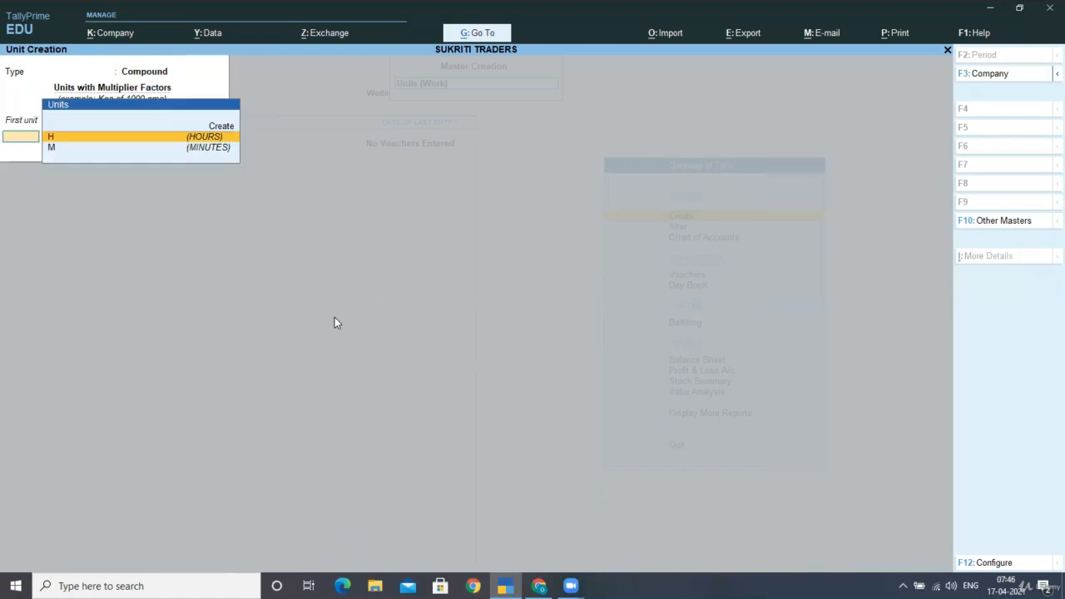
key(Down)
key(Up)
key(Return)
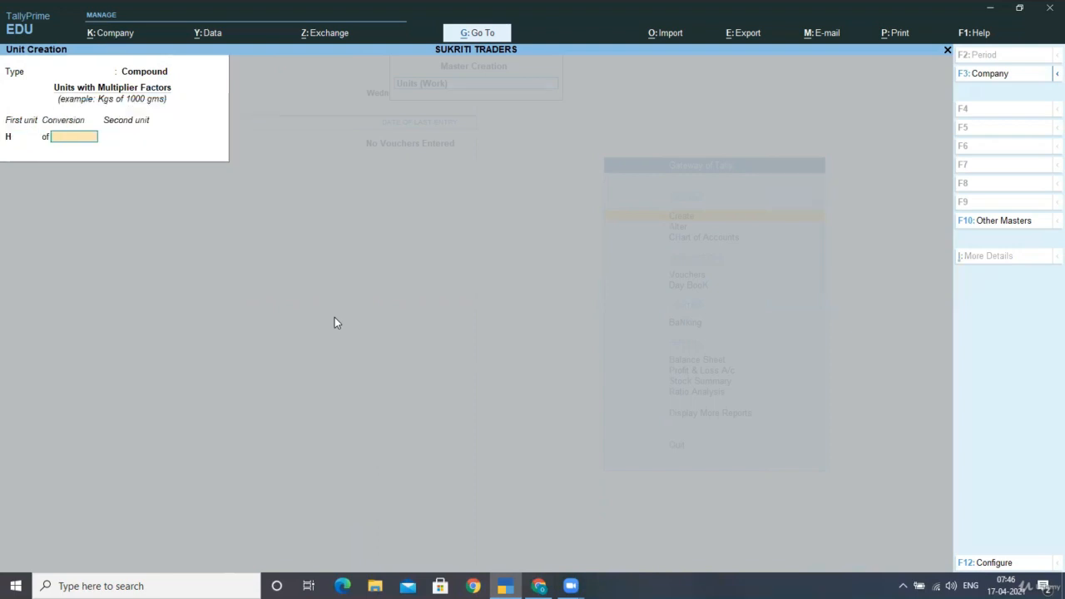
Set the compound unit's conversion to 60 with M (MINUTES) as second unit, save it, and leave unit creation
text(60)
key(Return)
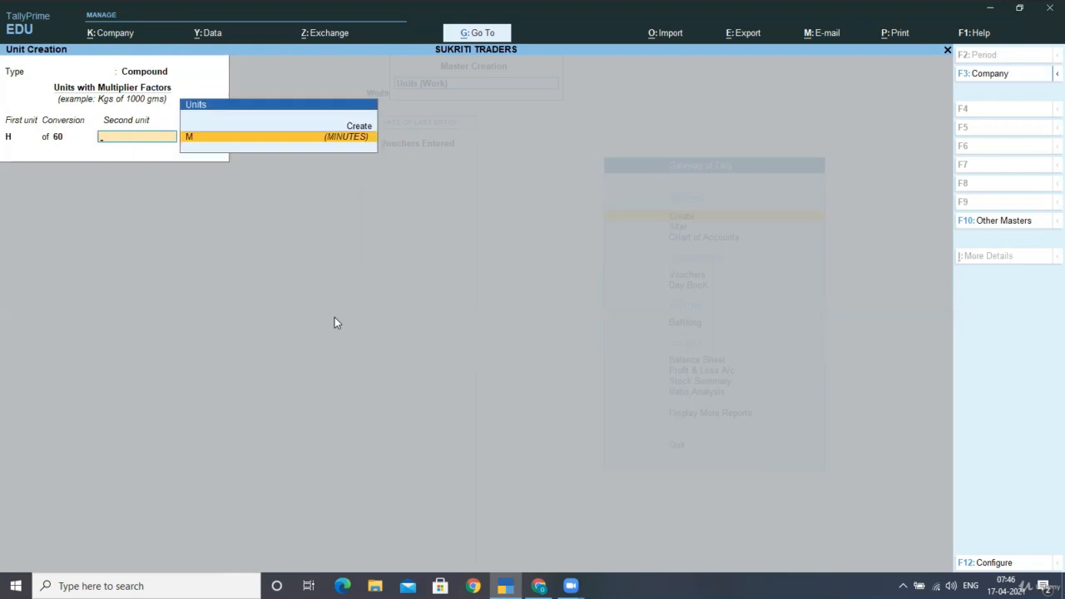
key(Return)
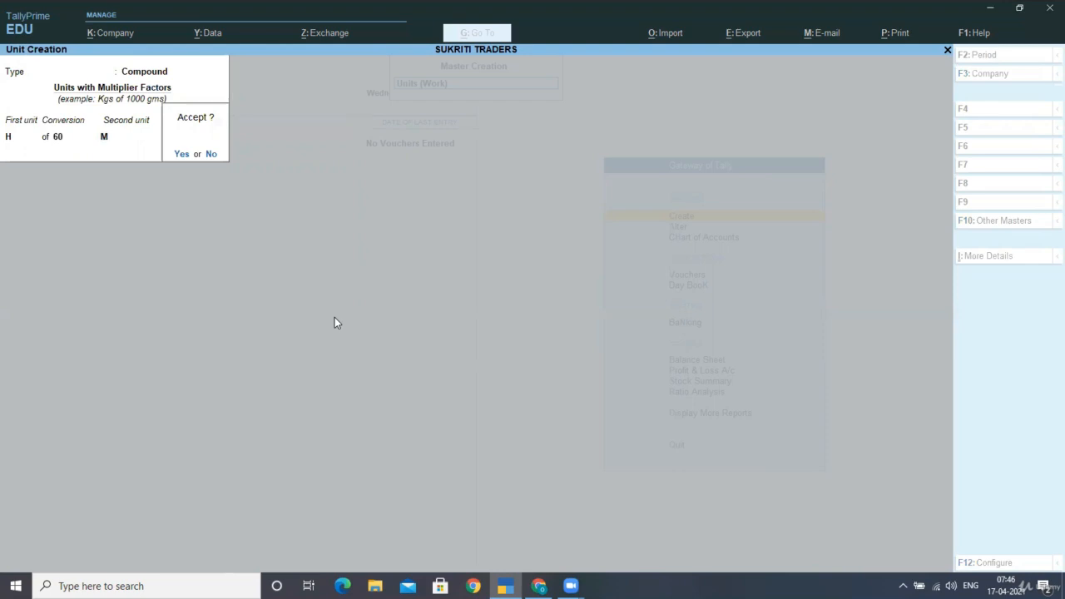
key(Return)
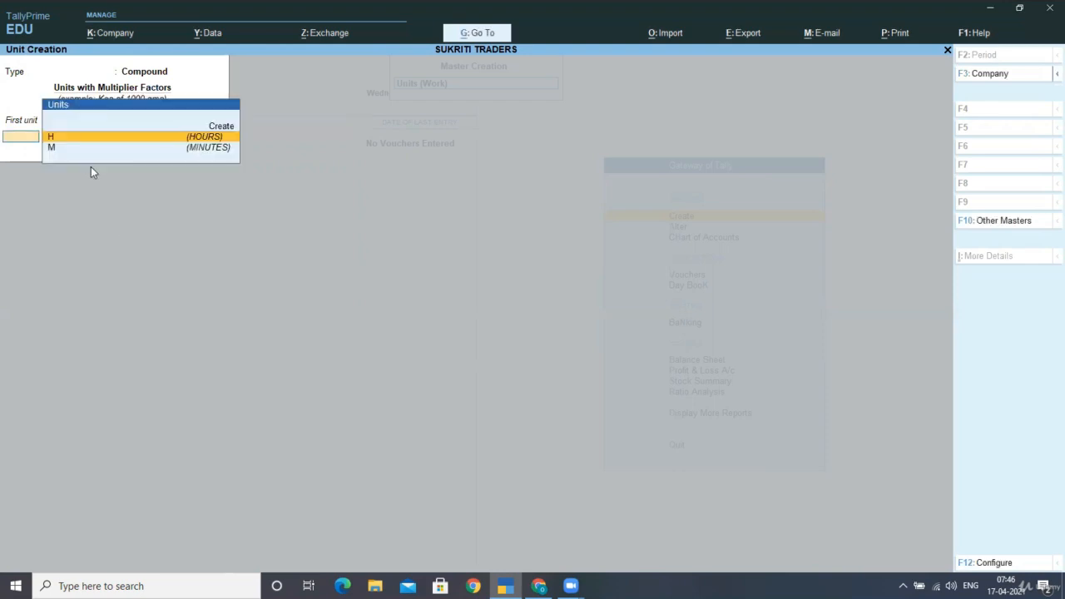
key(BackSpace)
key(BackSpace)
key(BackSpace)
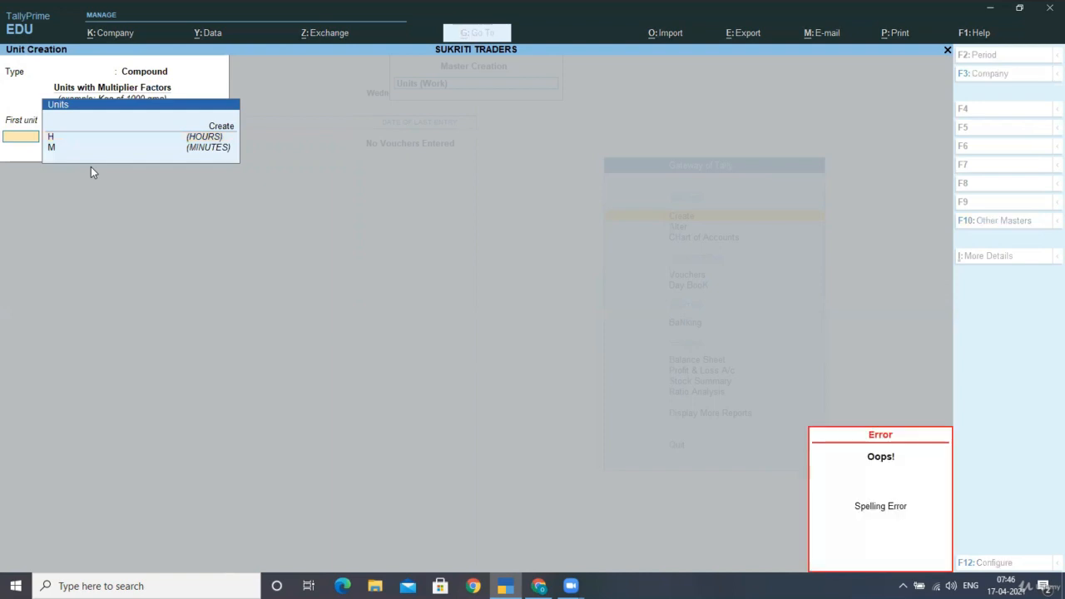
key(Escape)
key(Return)
Create an attendance type named PRESENT under Primary, with type Attendance / Leave with Pay and period type Days
key(Down)
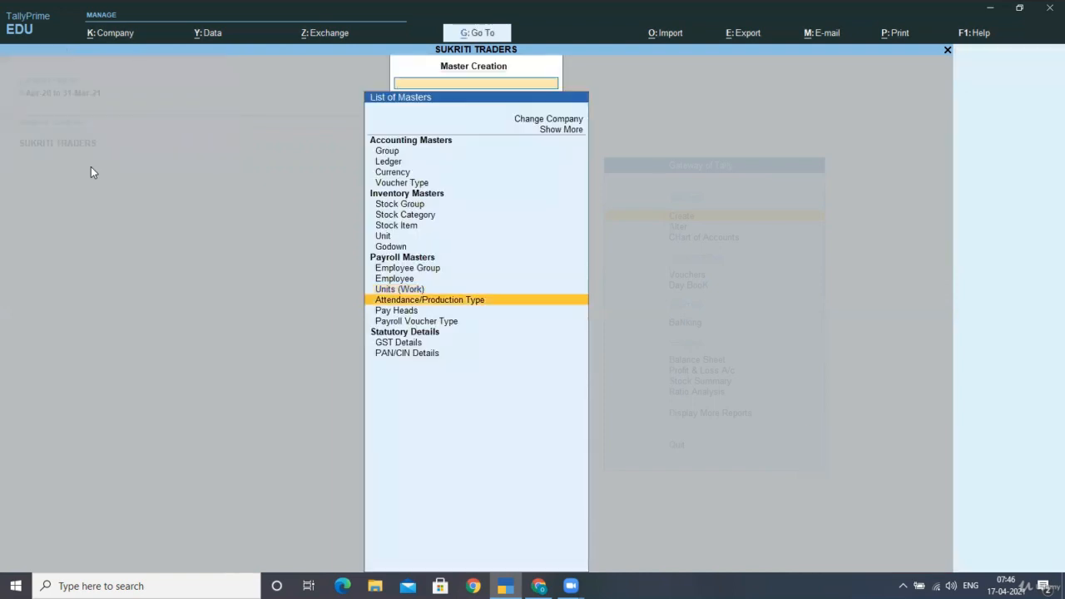
key(Return)
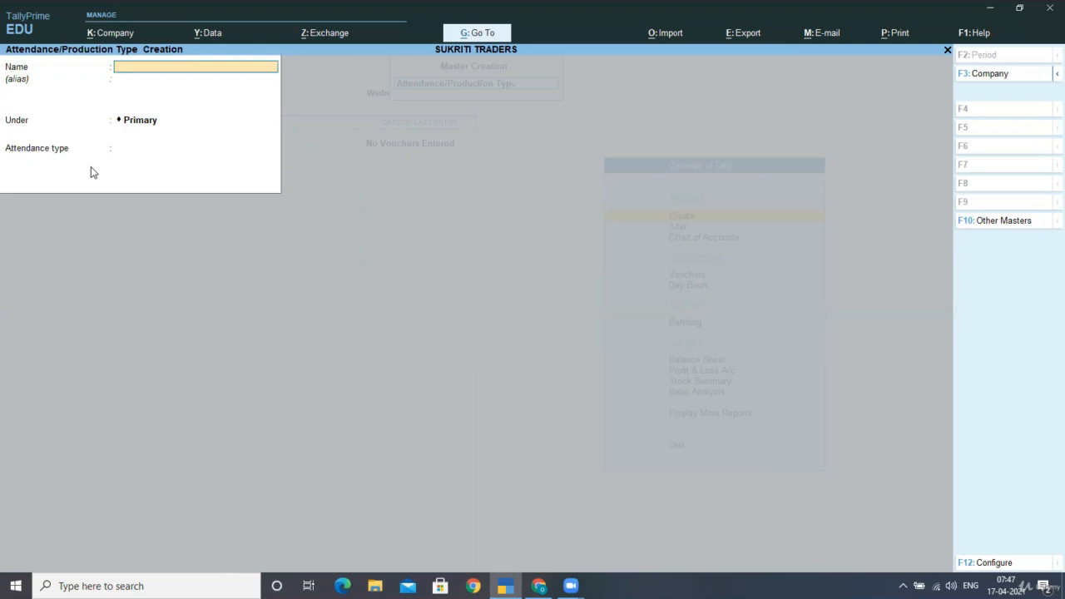
text(PRESENT)
key(Return)
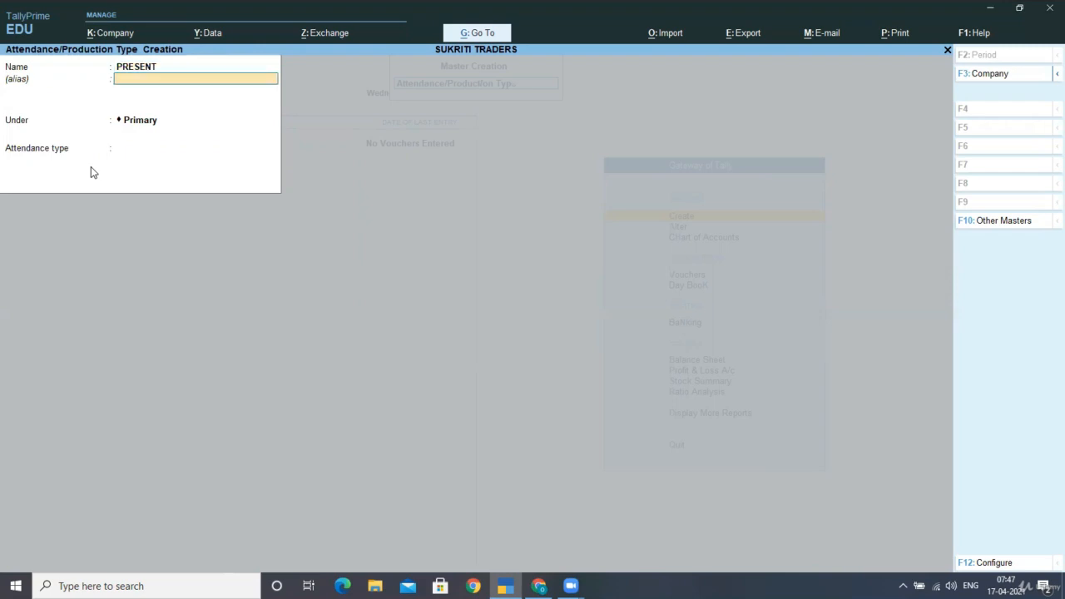
key(Return)
key(Return)
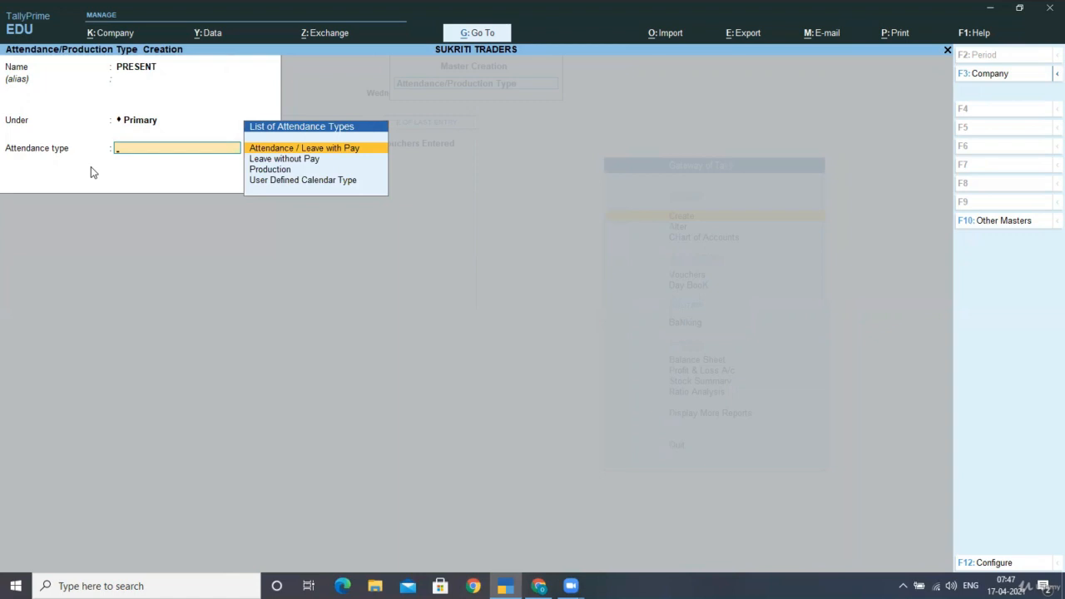
key(Return)
key(Return)
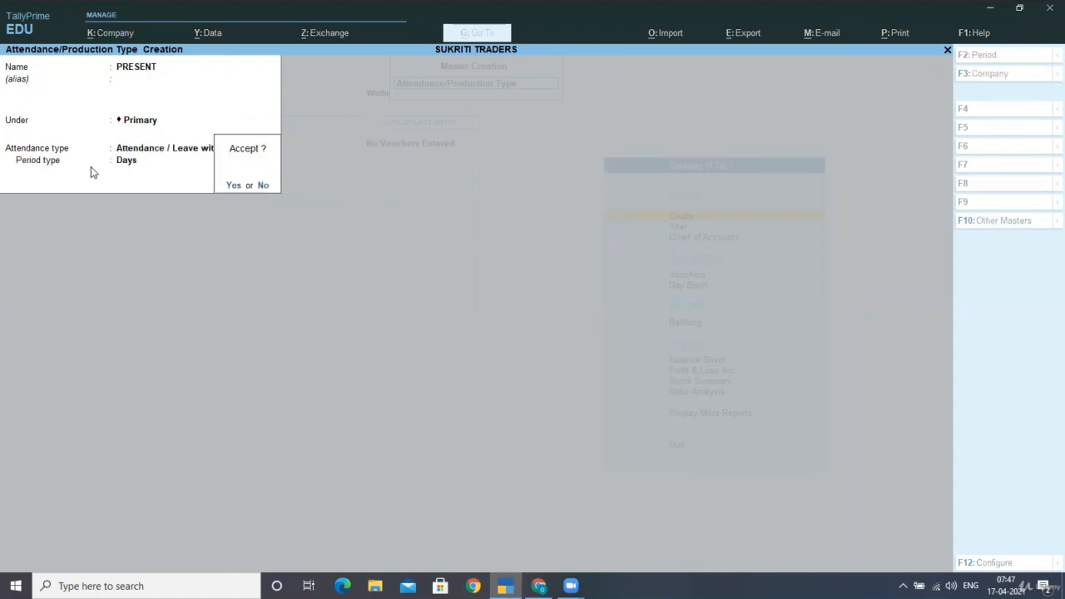
key(Return)
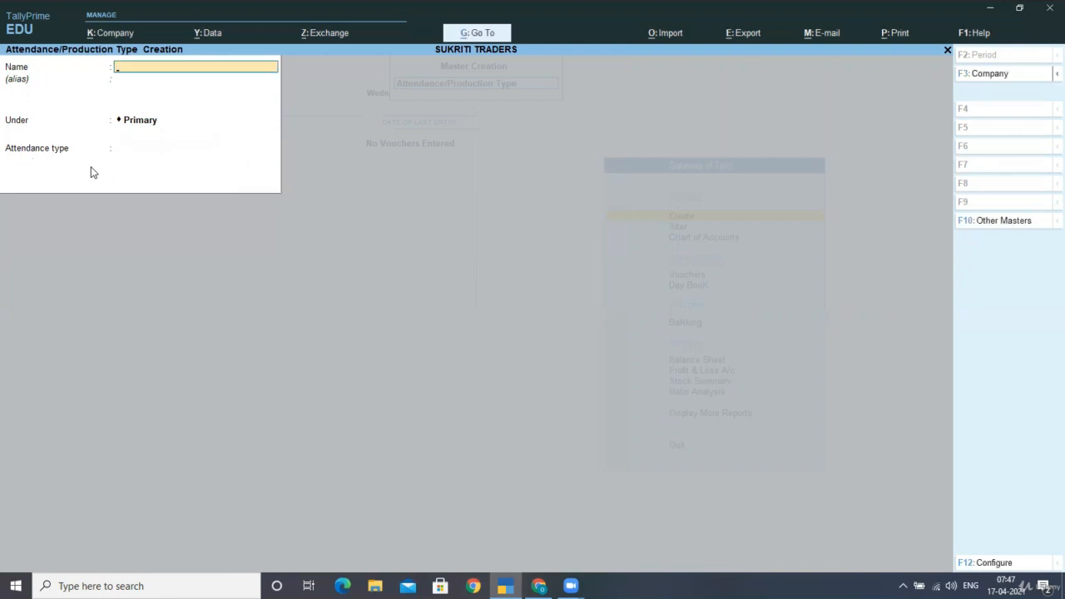
Start another attendance/production type named OVERTIME under Primary with attendance type Production
text(OVERTIME)
key(Return)
key(Return)
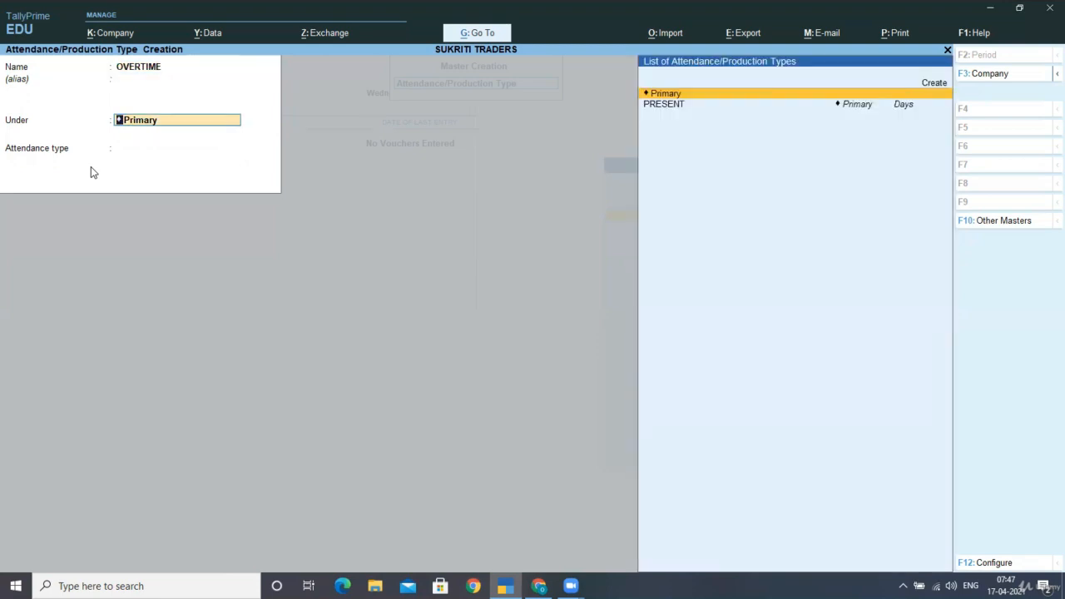
key(Return)
key(Down)
key(Down)
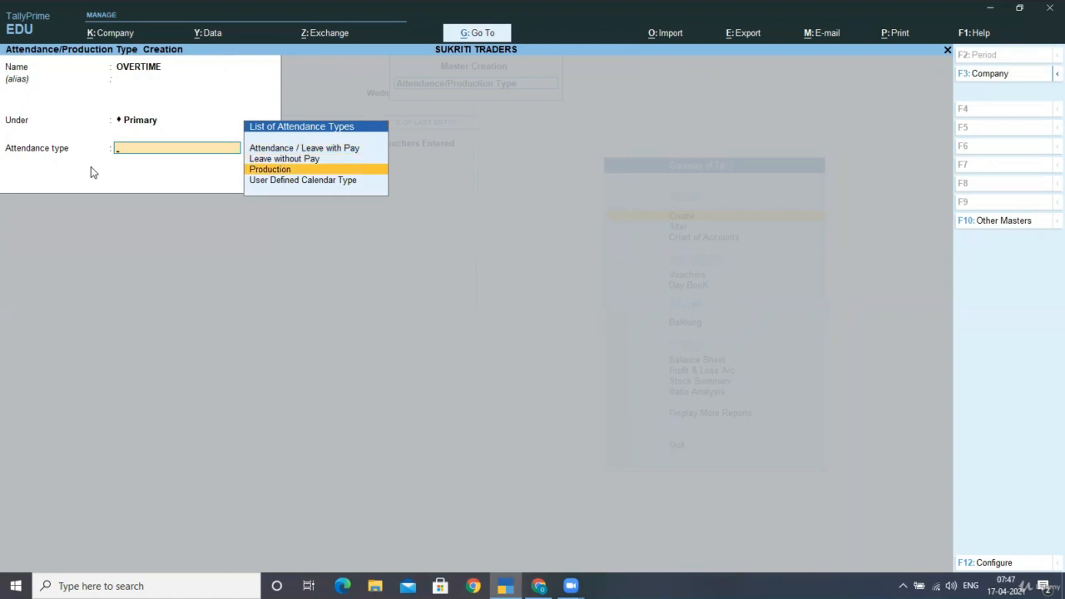
key(Return)
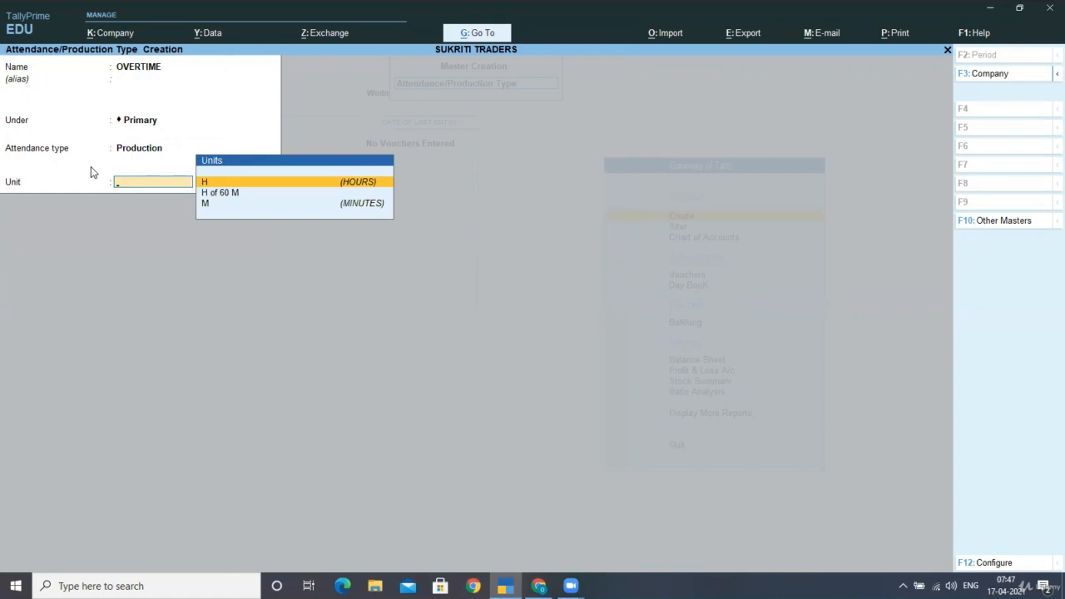
Assign the unit H of 60 M to OVERTIME, save it, and quit attendance type creation
key(Down)
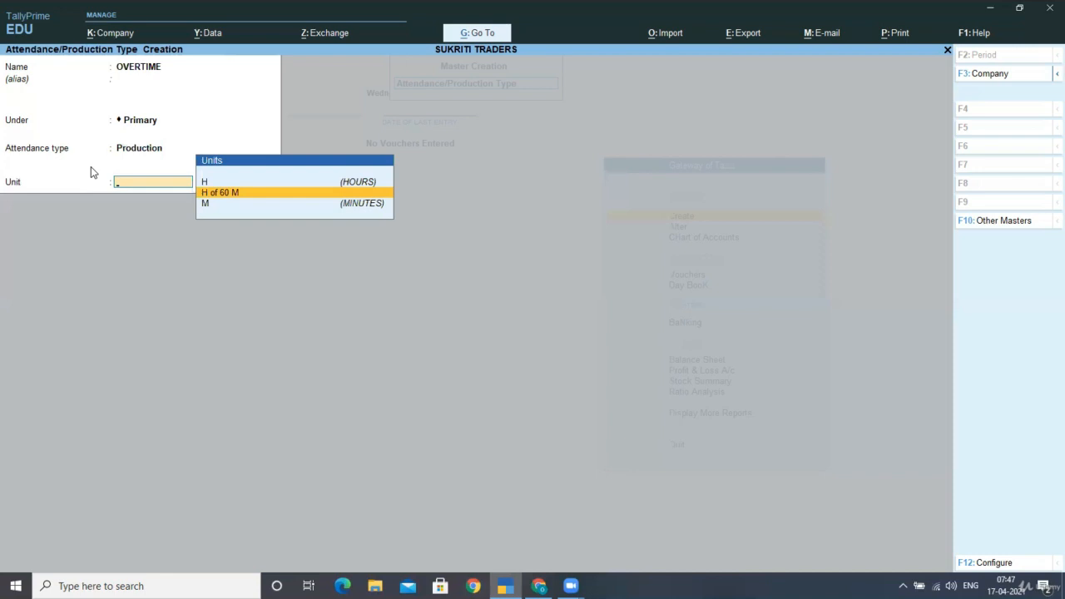
key(Return)
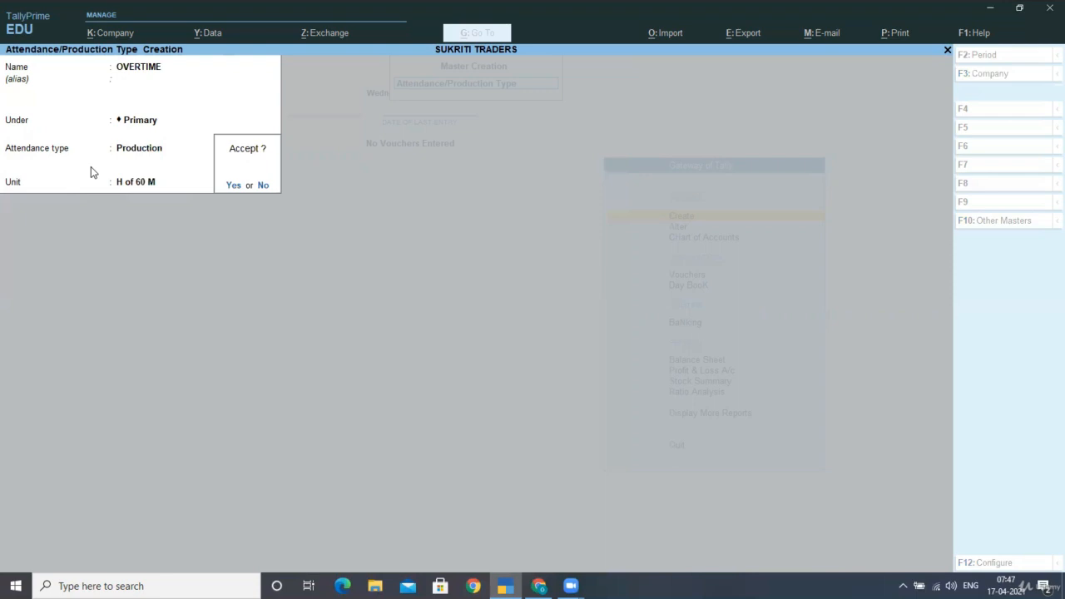
key(Return)
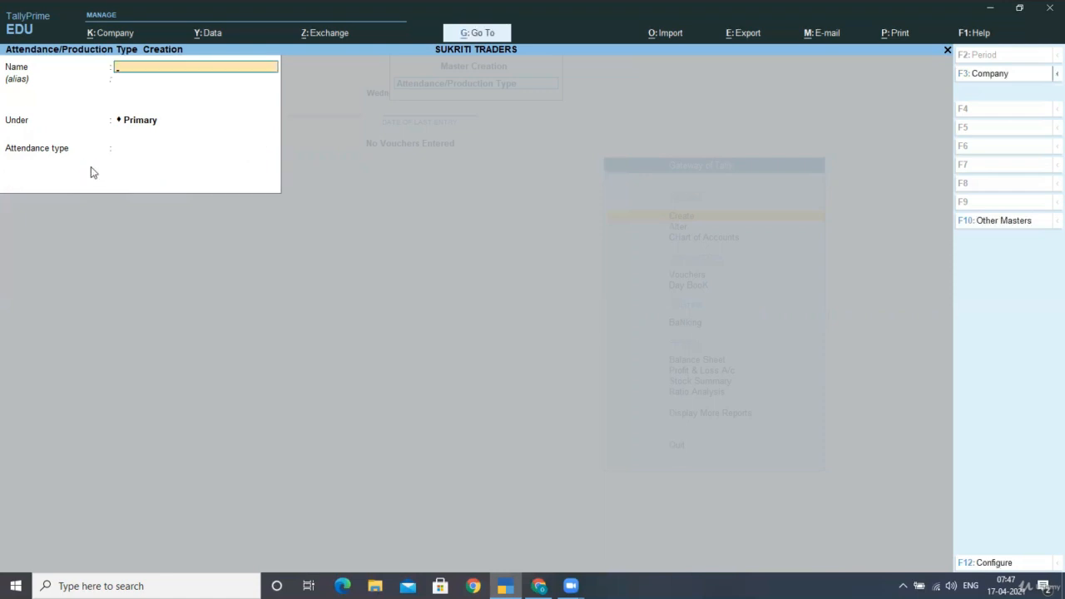
key(Escape)
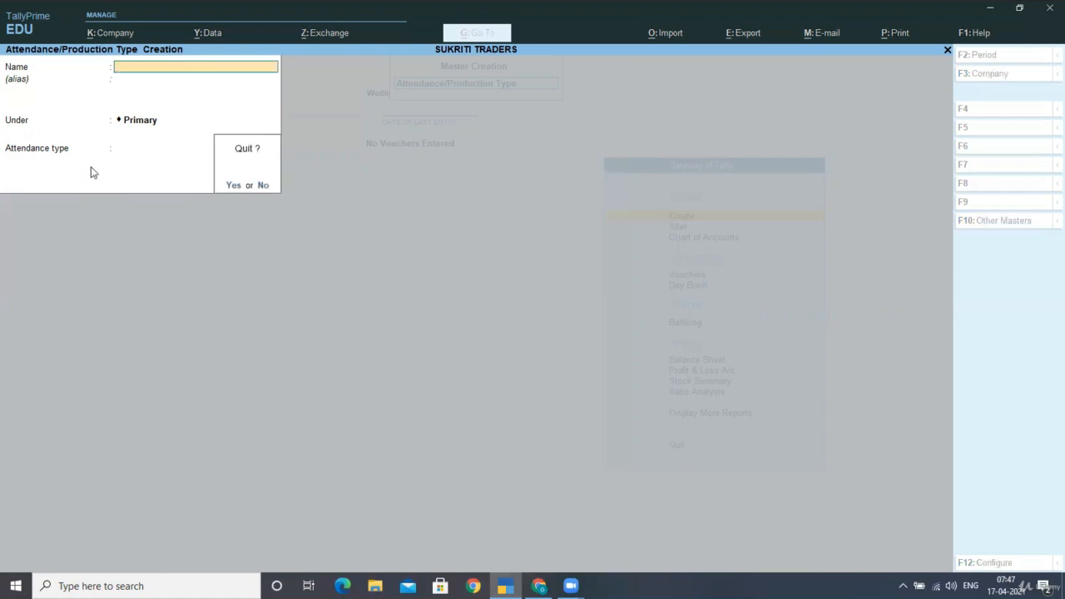
key(Return)
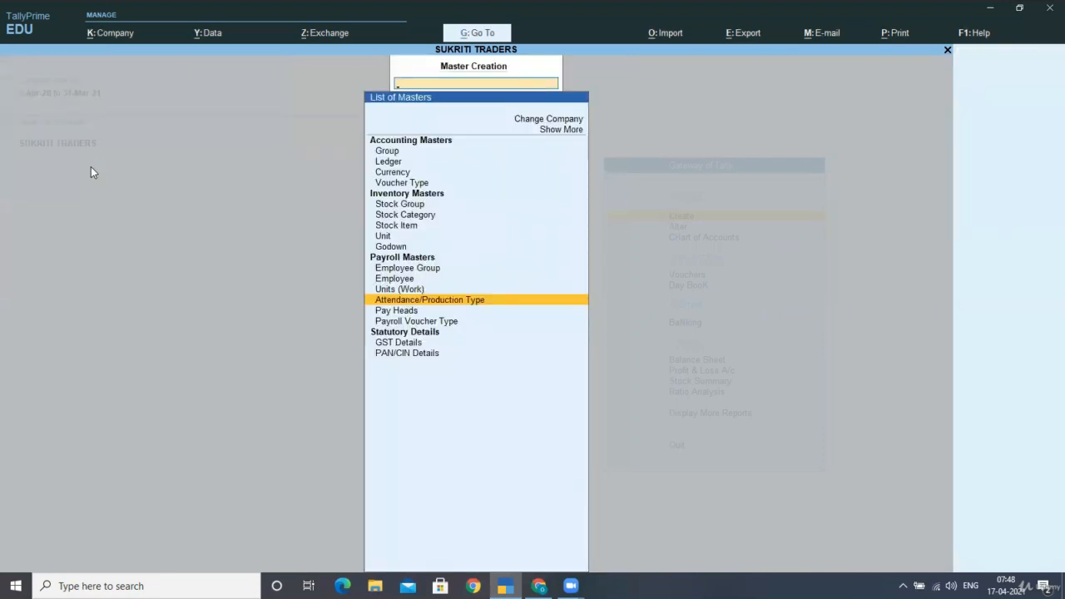
Start a pay head named BASIC PAY with type Earnings for Employees and income type Fixed
key(Down)
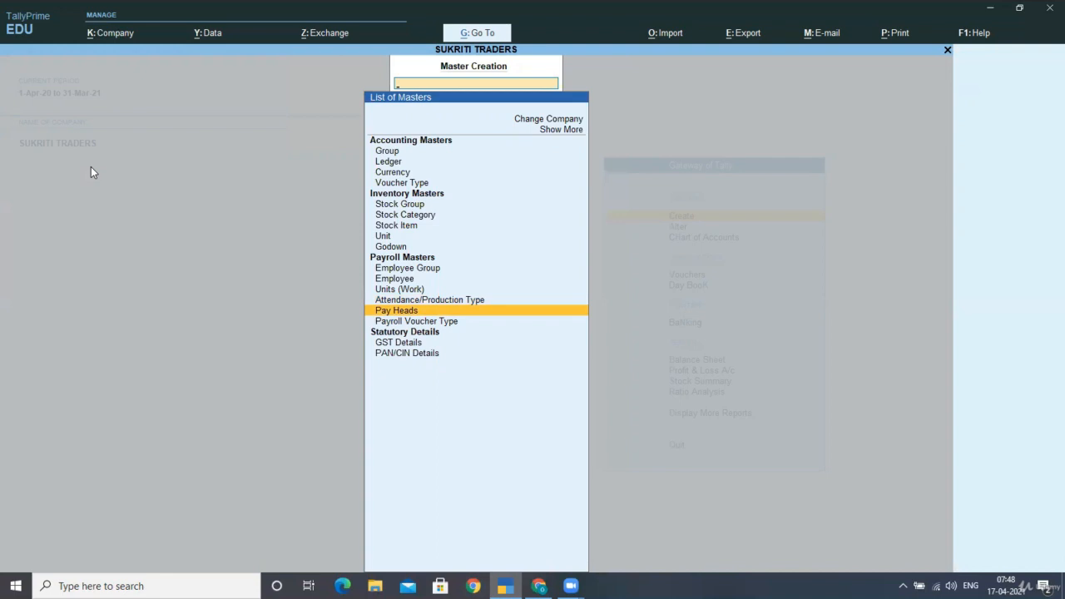
key(Return)
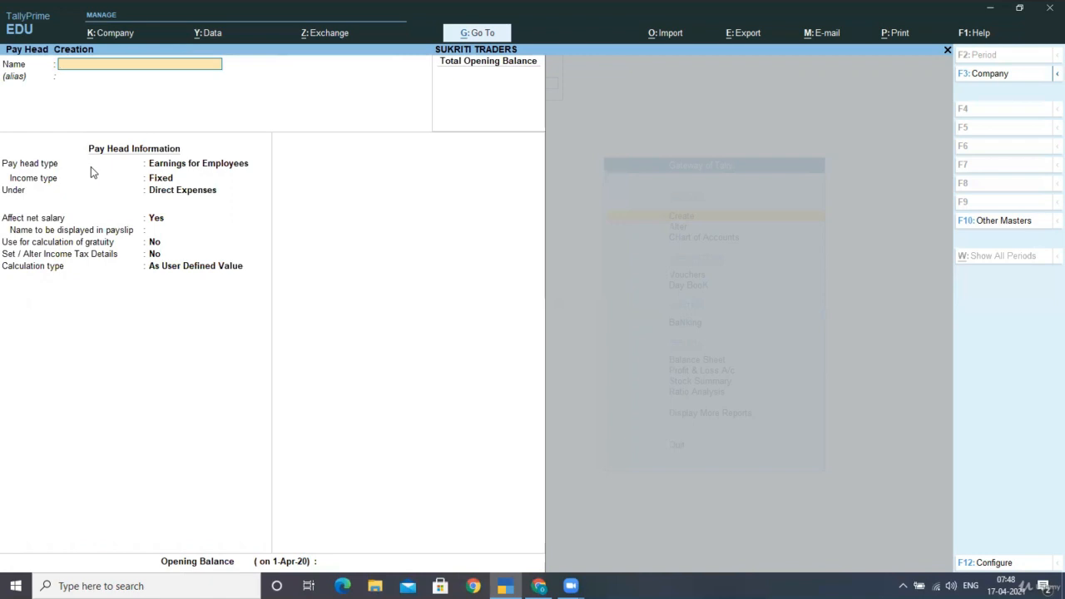
text(BASIC PAY)
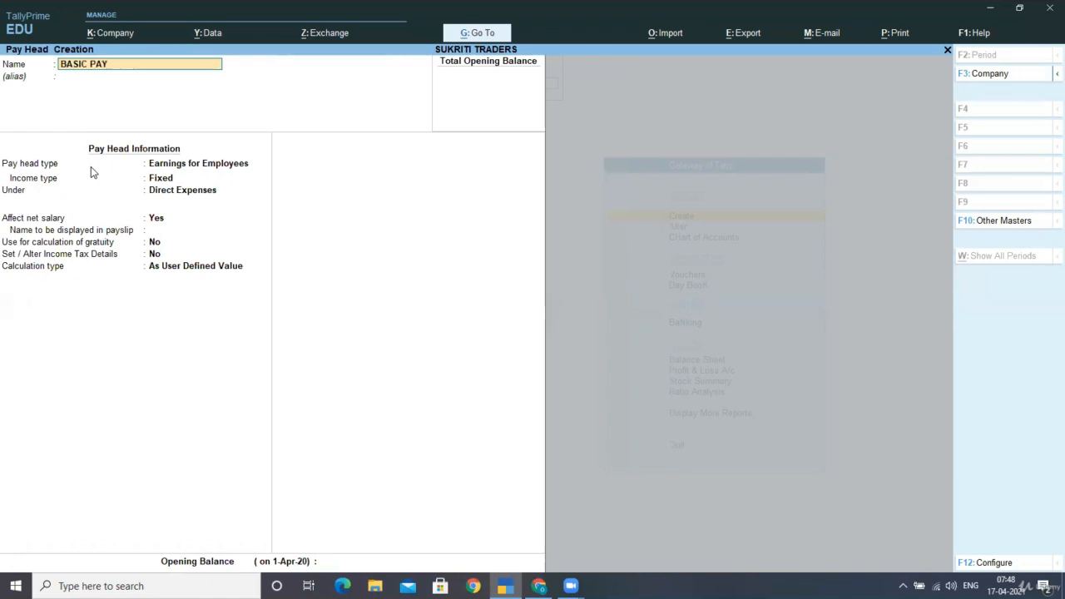
key(Return)
key(Return)
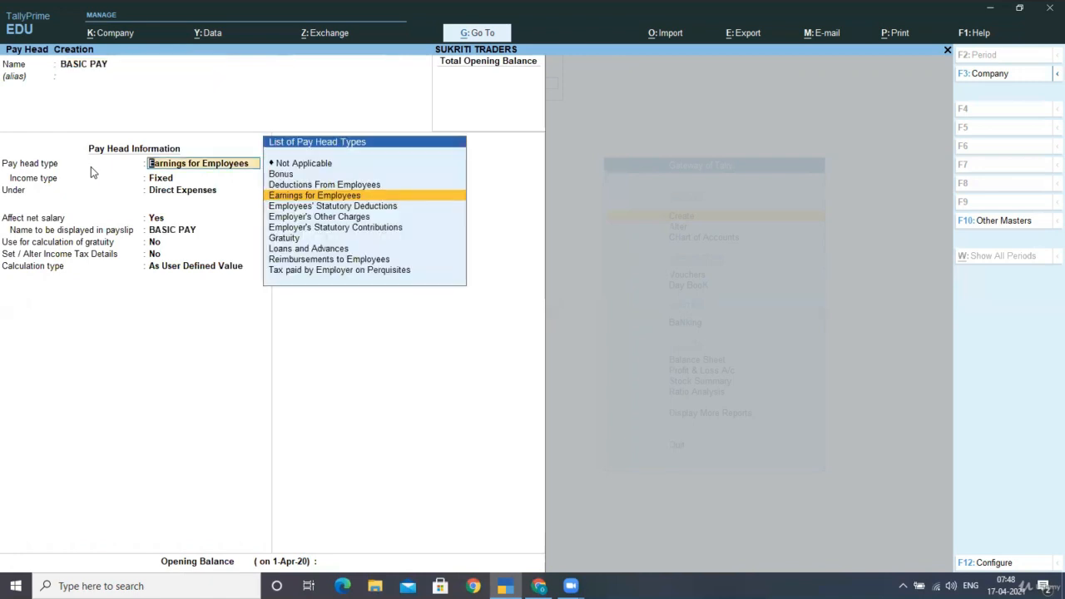
key(Return)
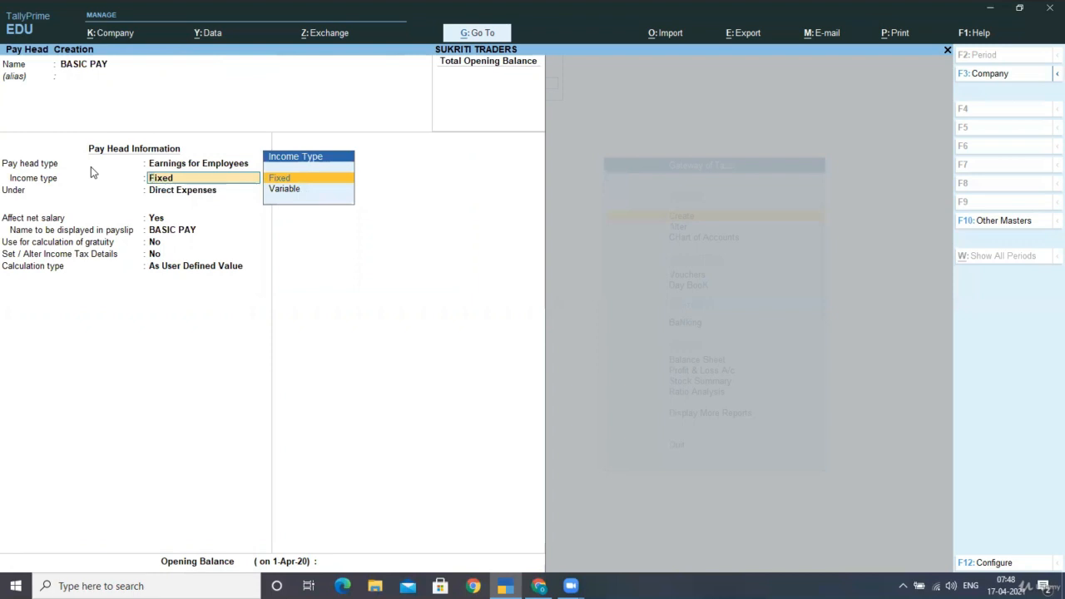
key(Return)
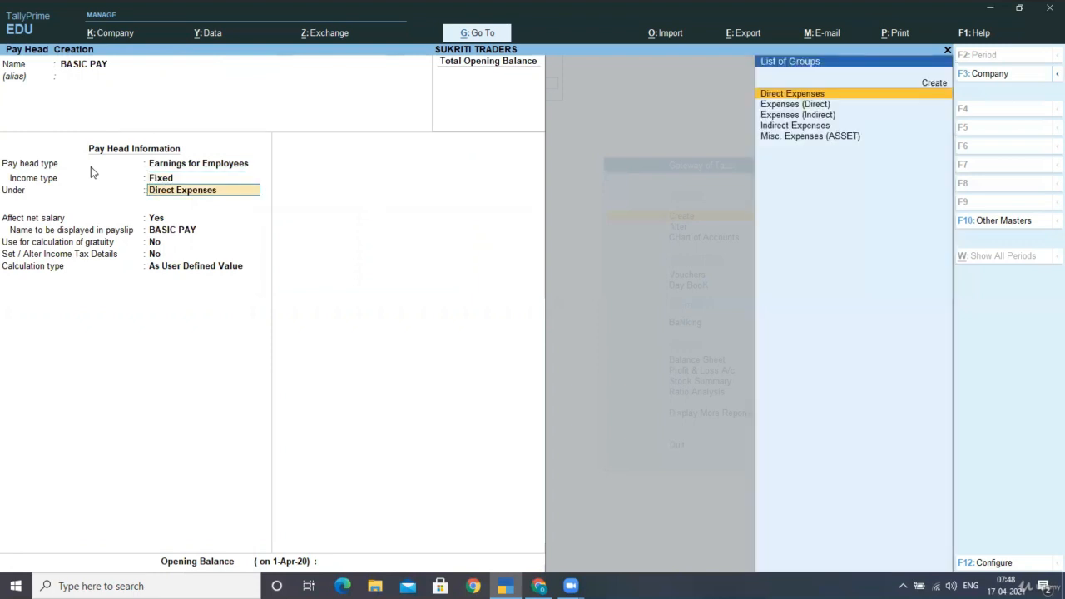
Place BASIC PAY under Indirect Expenses, affecting net salary, with payslip name BASIC PAY and no use for gratuity
key(Down)
key(Down)
key(Down)
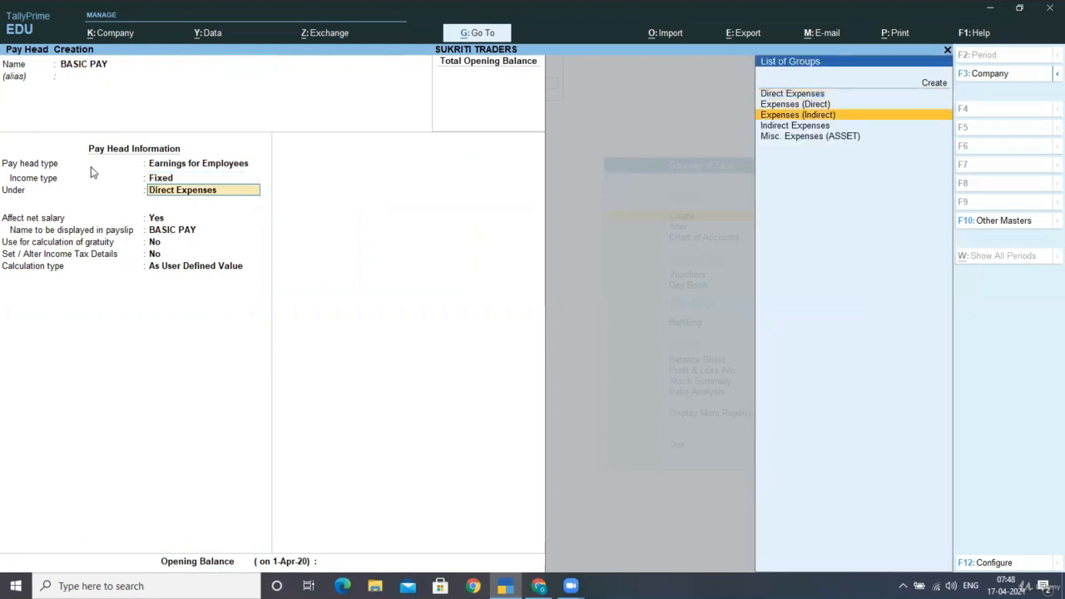
key(Return)
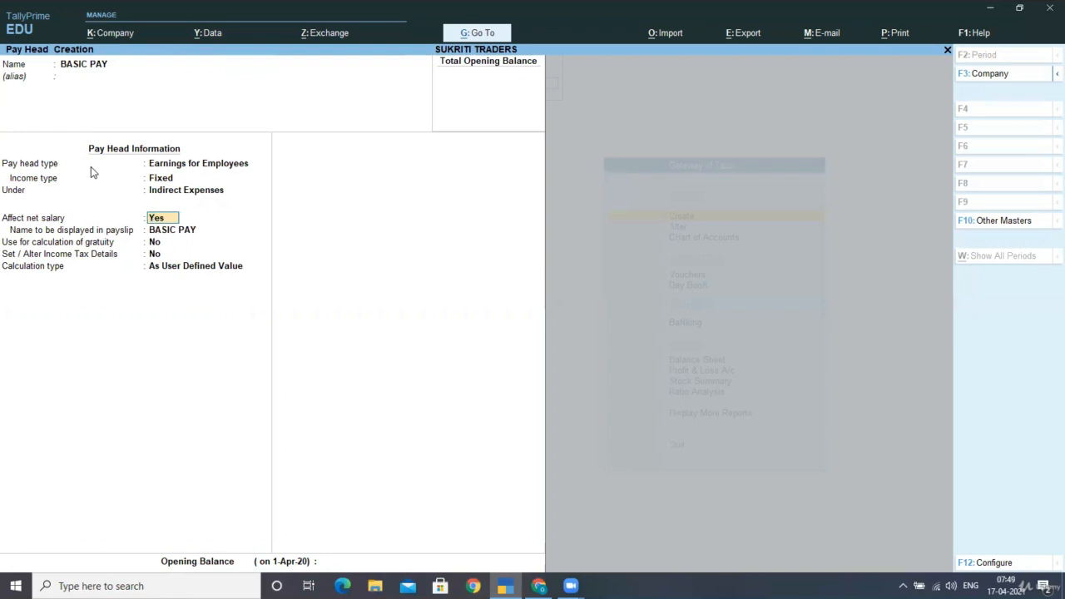
key(Return)
key(Return)
key(Return)
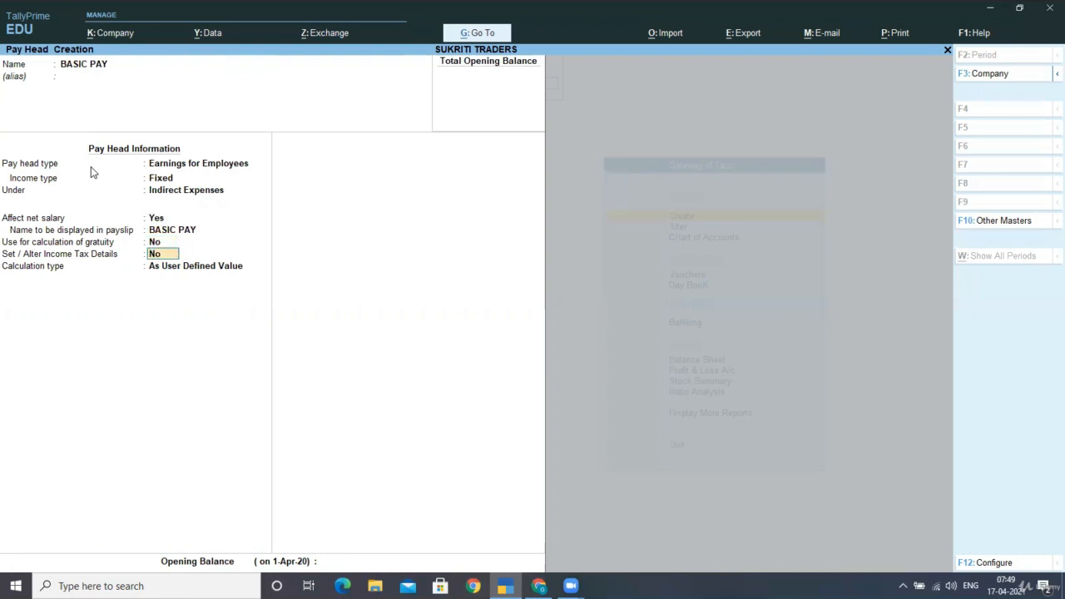
Configure pay head creation to provide notes for pay heads and allow excluding pay heads for ESI eligibility
key(F12)
key(Return)
key(Return)
key(Return)
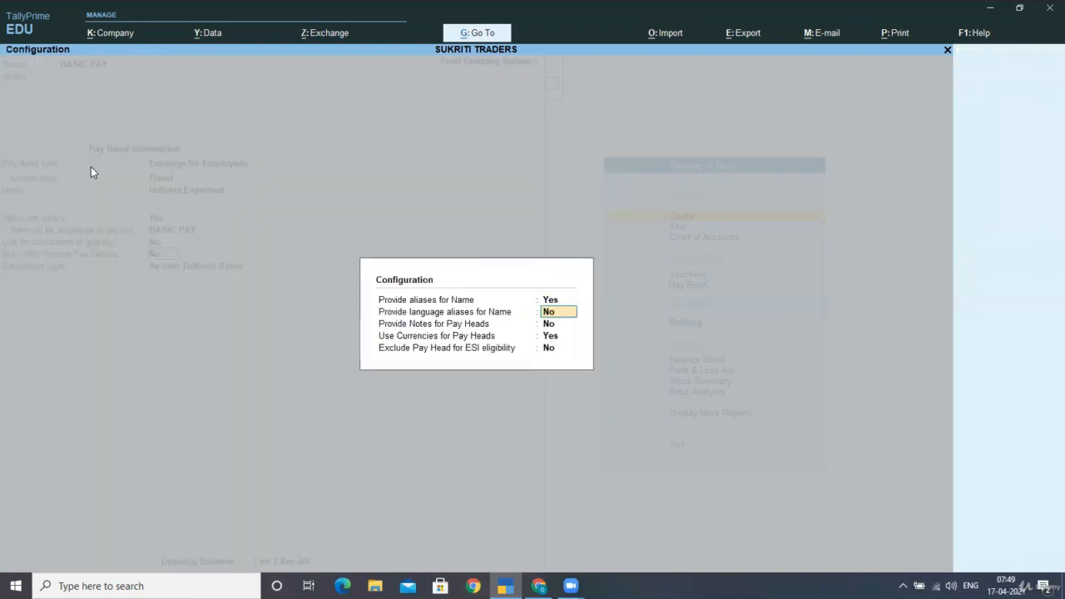
key(Up)
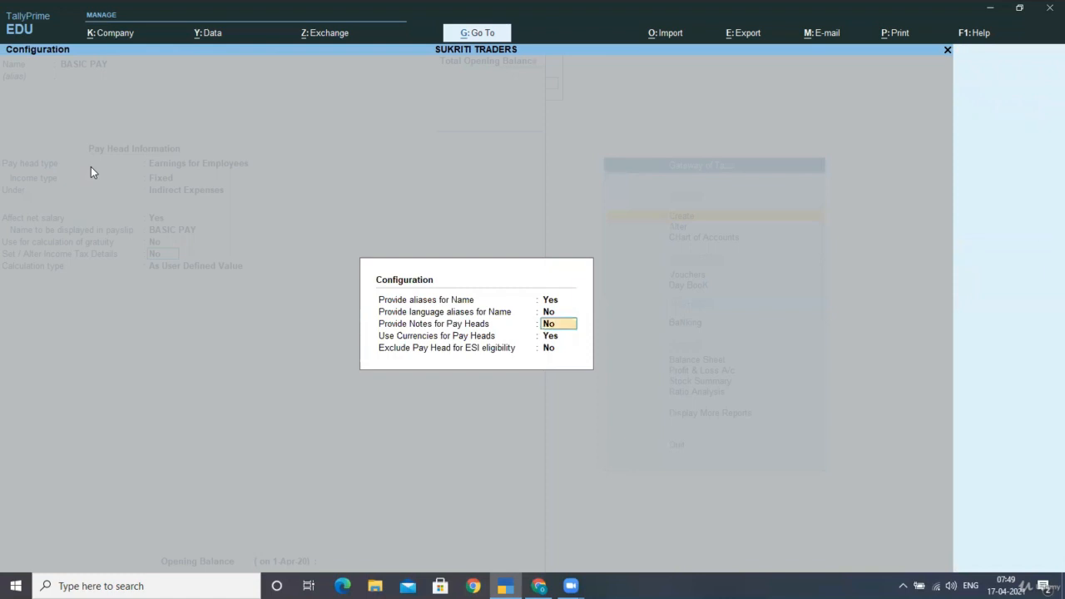
text(Y)
key(Return)
key(Return)
text(N)
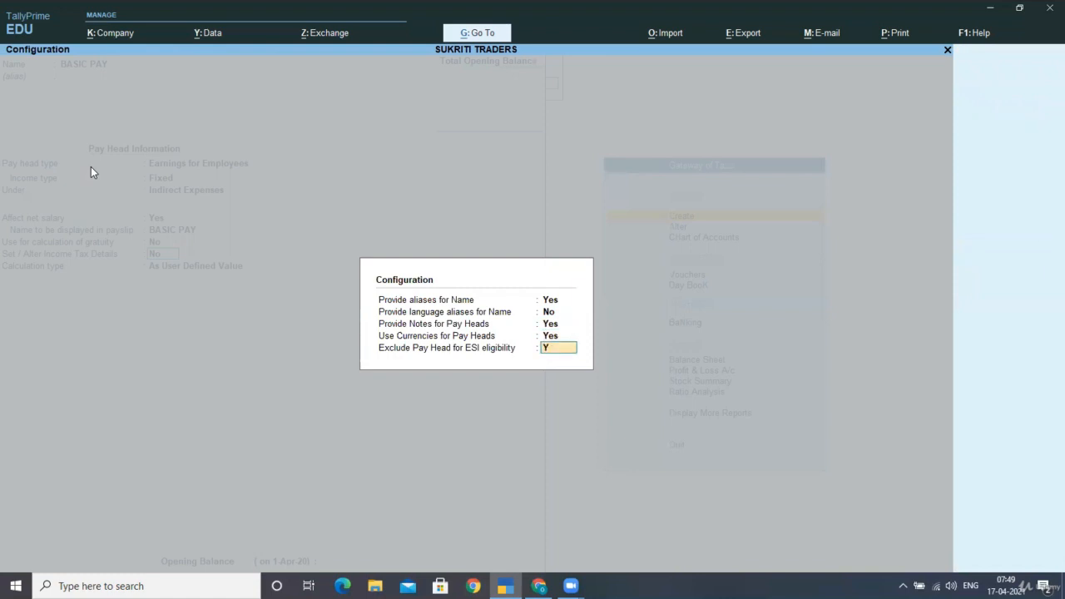
key(Return)
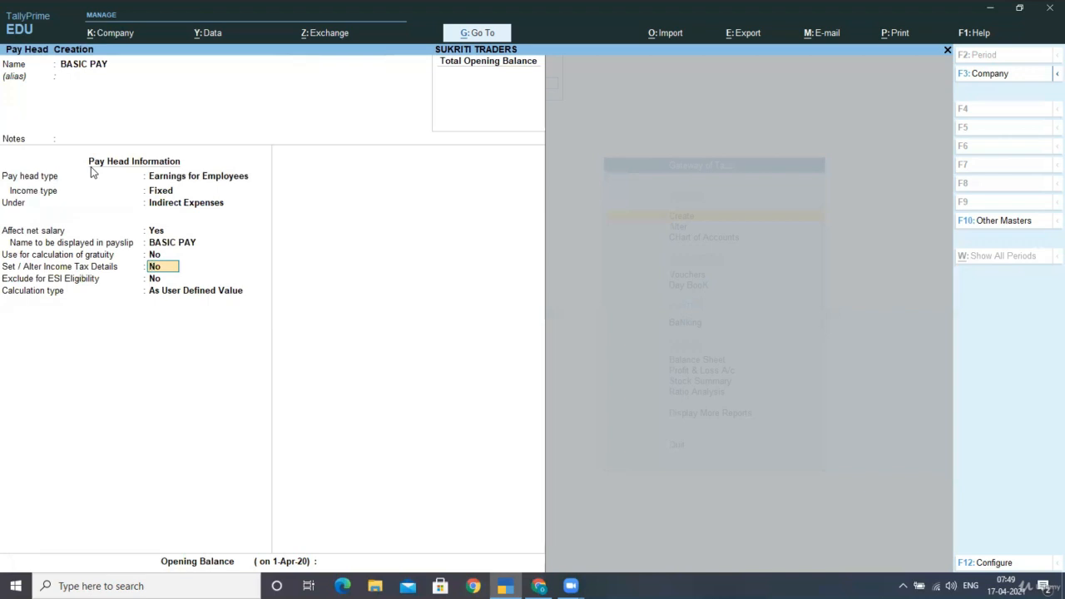
Keep income tax details and ESI exclusion at No for BASIC PAY, and calculate it On Attendance using PRESENT
key(Return)
key(Return)
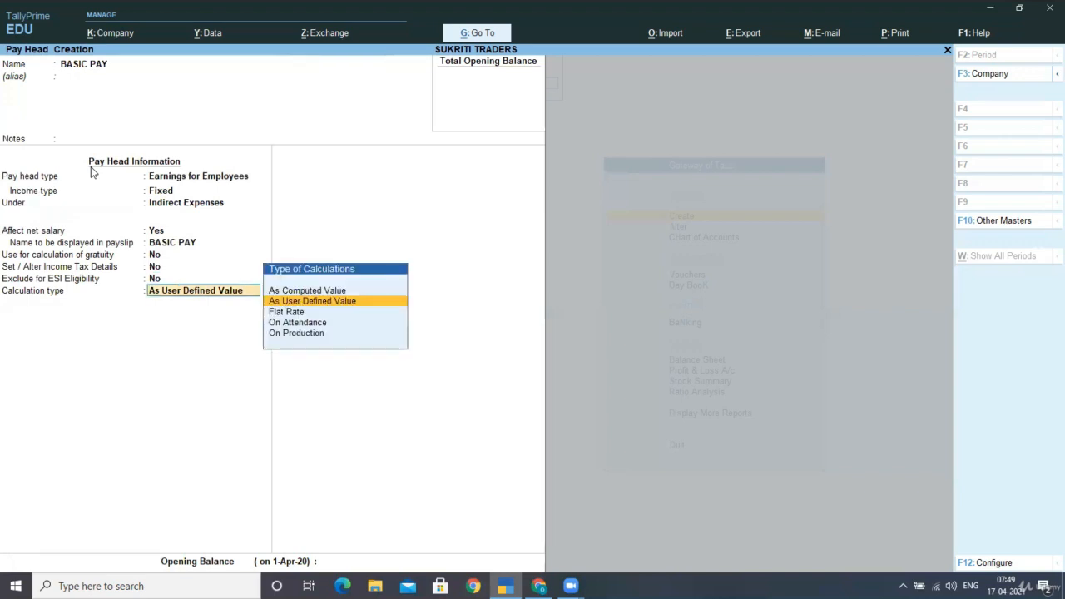
key(Down)
key(Down)
key(Return)
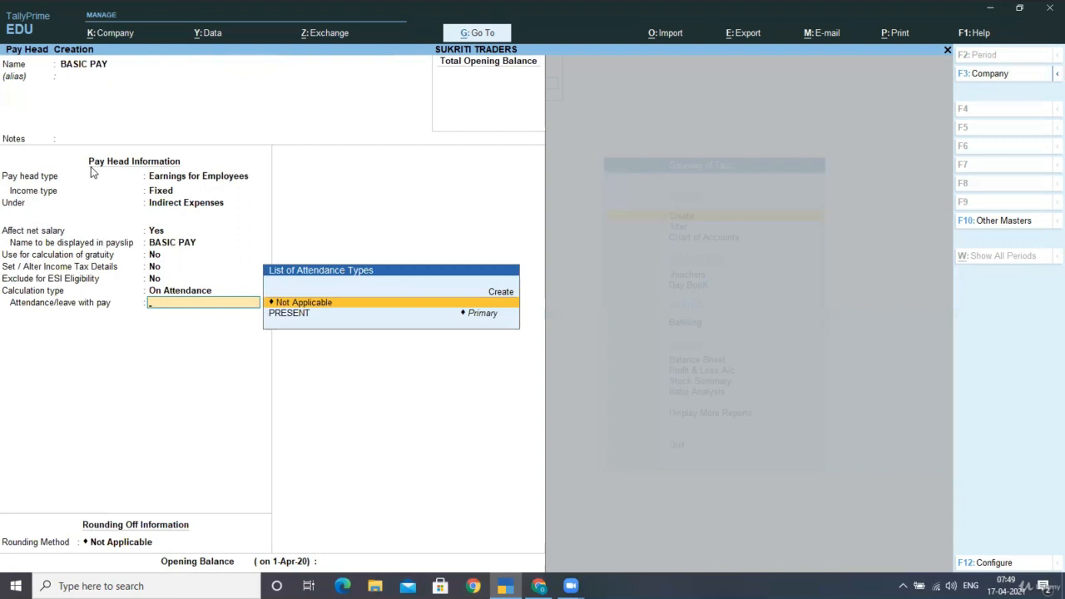
key(Down)
key(Return)
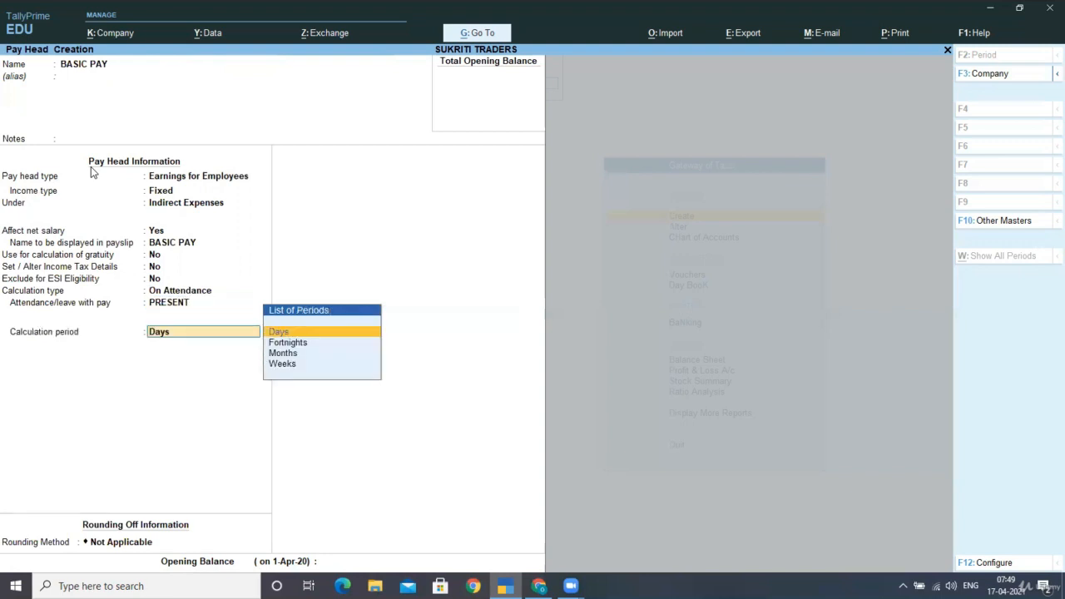
Set the calculation period of BASIC PAY to Months
key(Down)
key(Down)
key(Down)
key(Up)
key(Return)
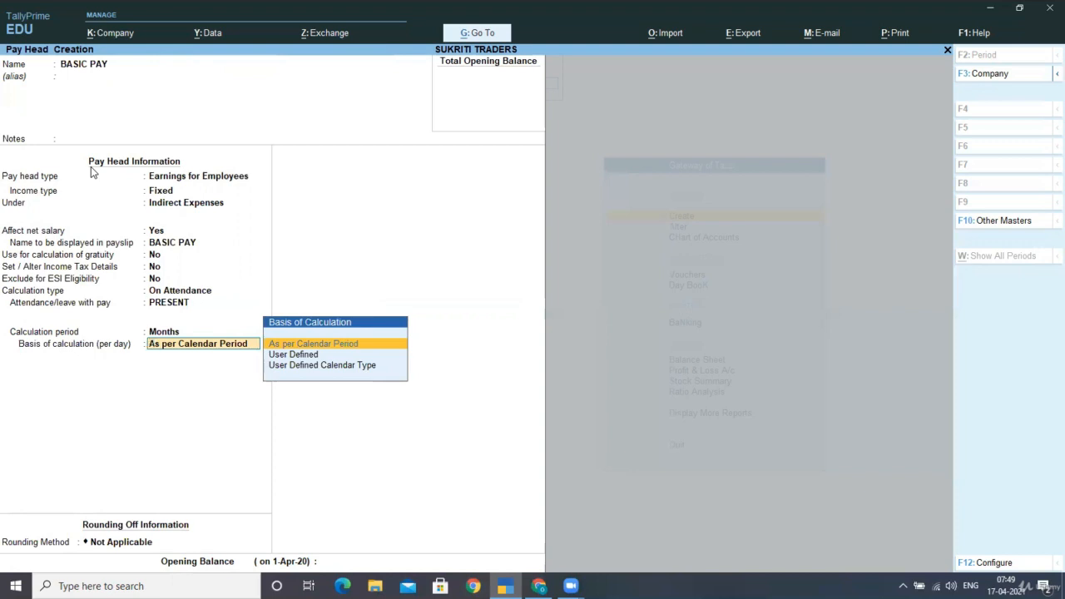
Set the per-day basis of calculation for BASIC PAY to User Defined, with months of 26 days
key(Return)
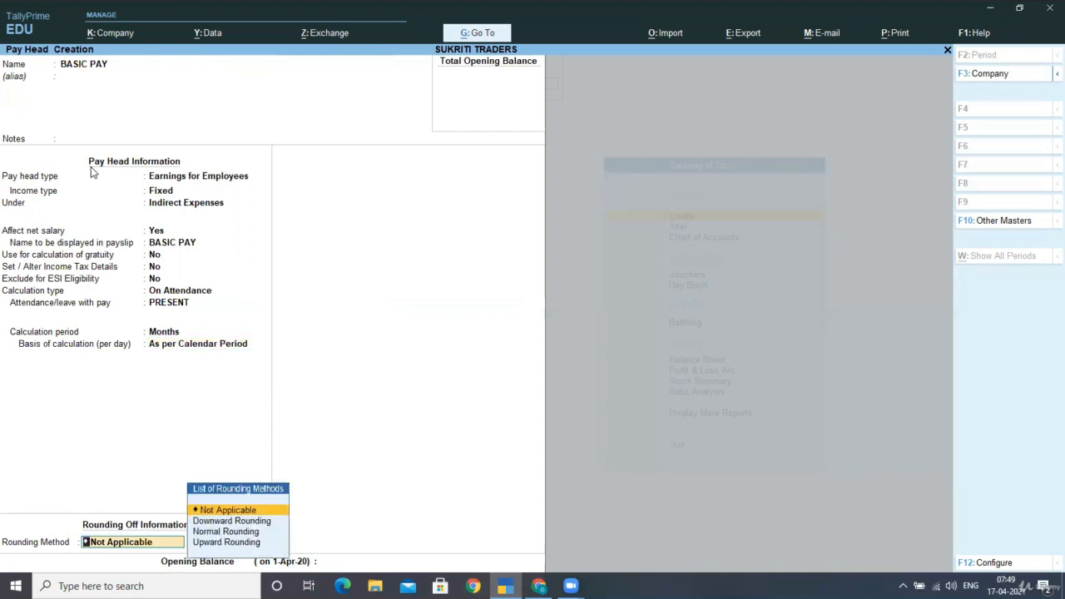
key(BackSpace)
key(Down)
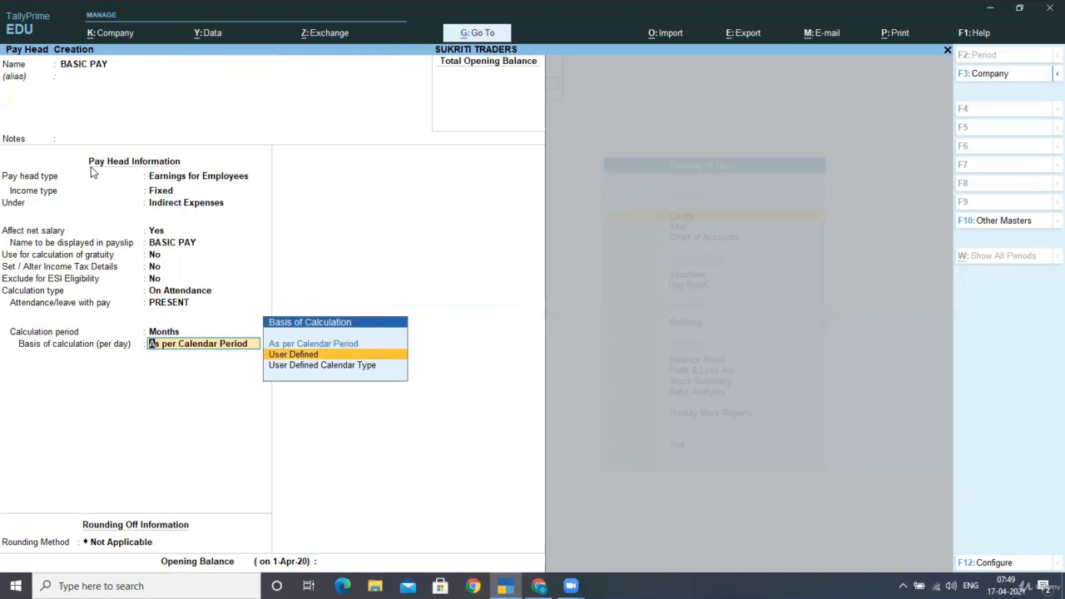
key(Return)
text(26)
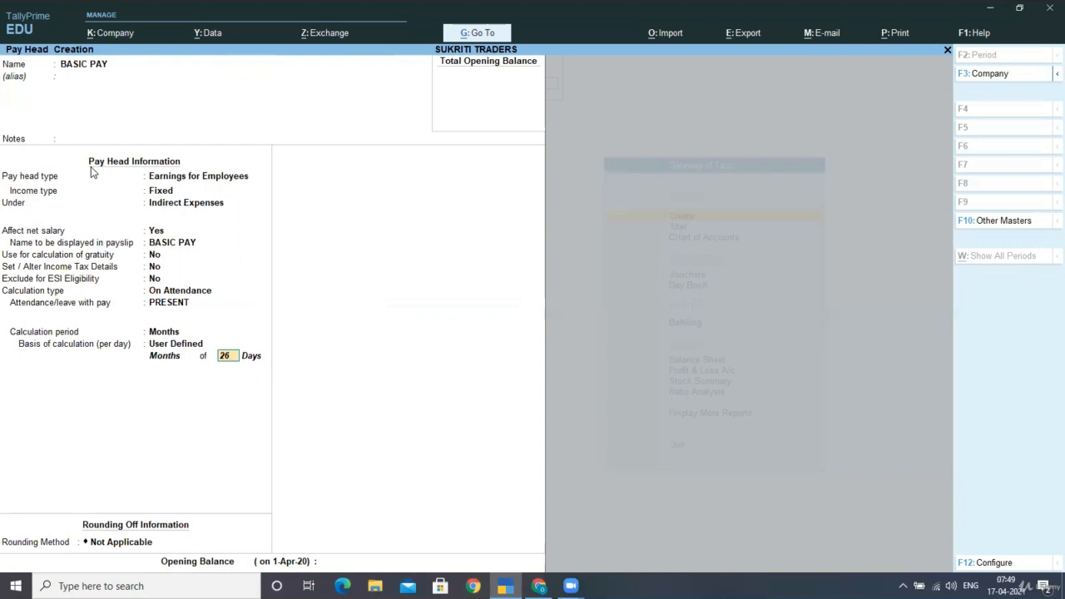
key(Return)
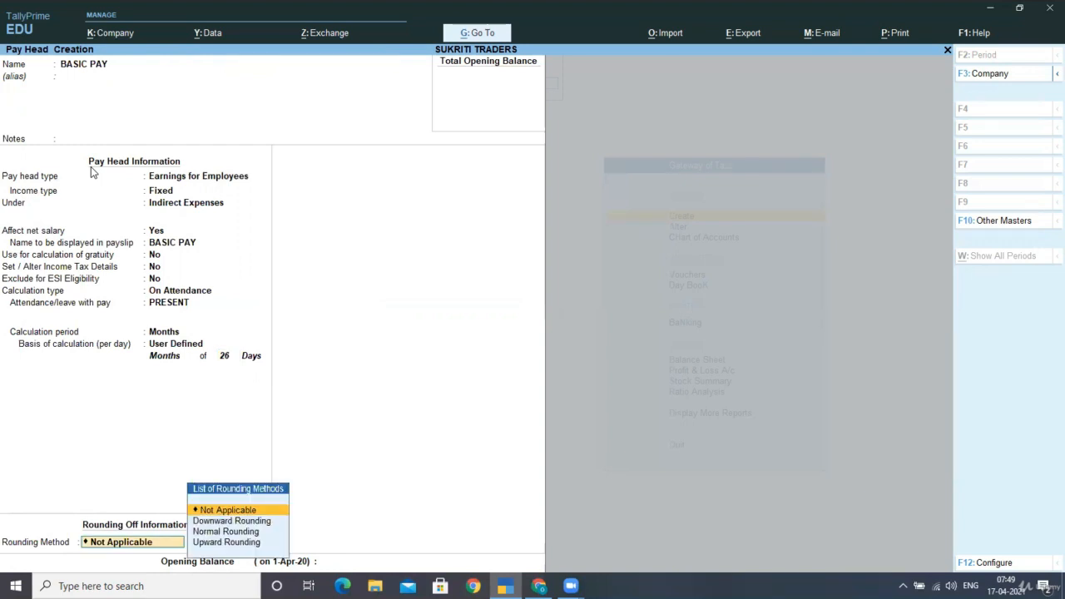
Apply Upward Rounding without a limit to BASIC PAY, leave the opening balance blank, and save the pay head
key(Down)
key(Down)
key(Down)
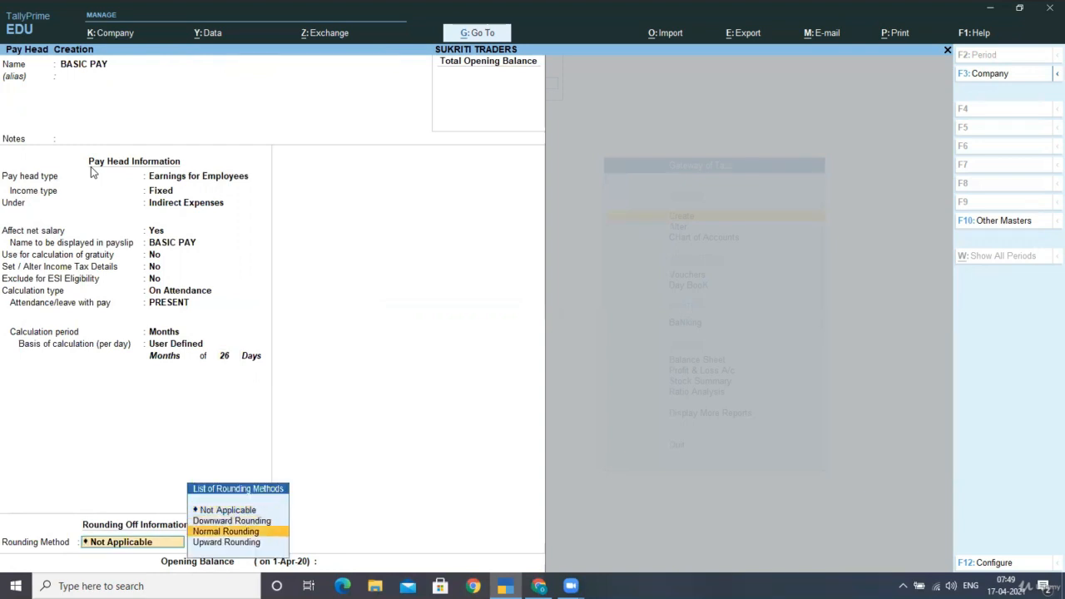
key(Return)
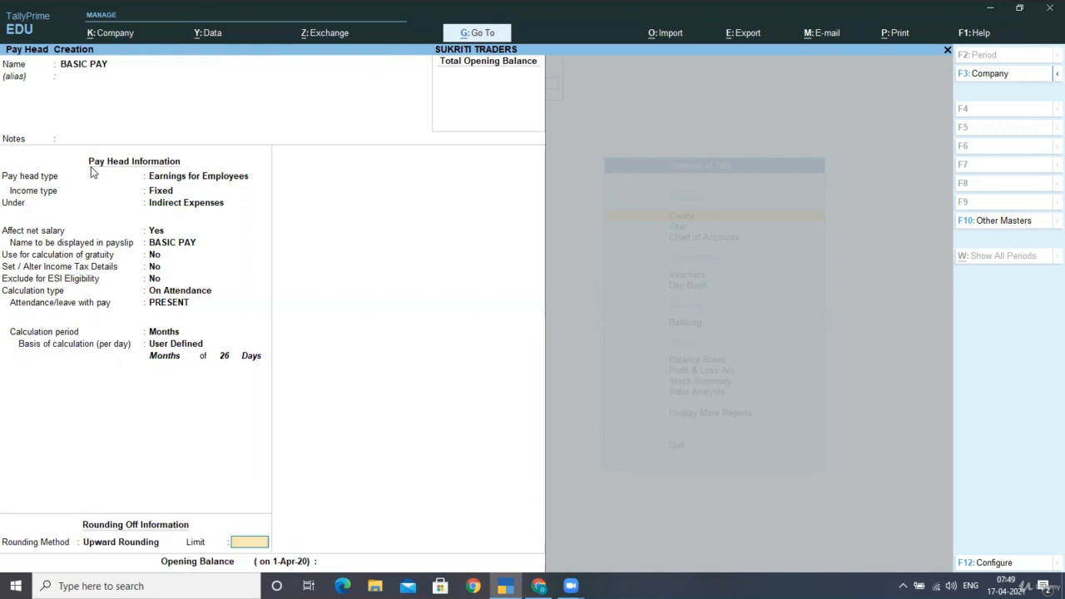
key(Return)
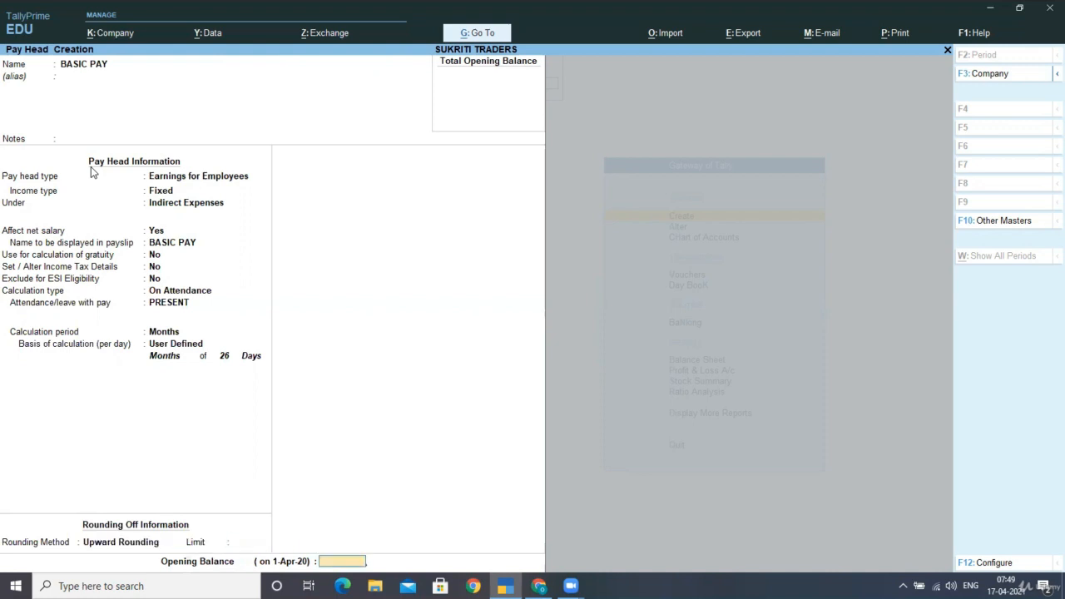
key(Return)
key(Return)
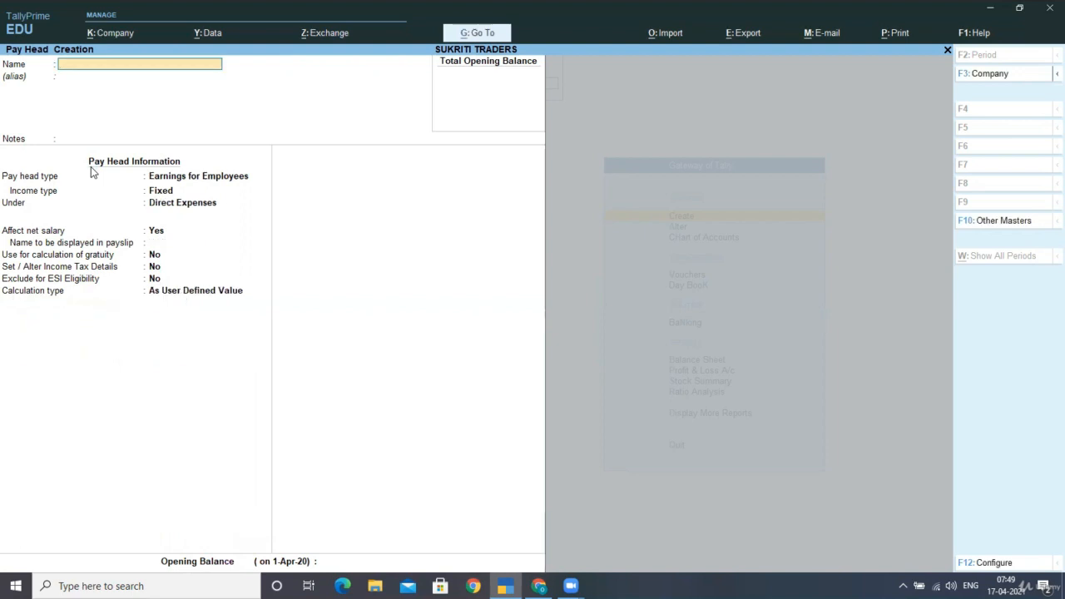
Start a pay head named OVERTIME PAY with type Earnings for Employees and income type Fixed
text(OVERTIME PAY)
key(Return)
key(Return)
key(Return)
key(Return)
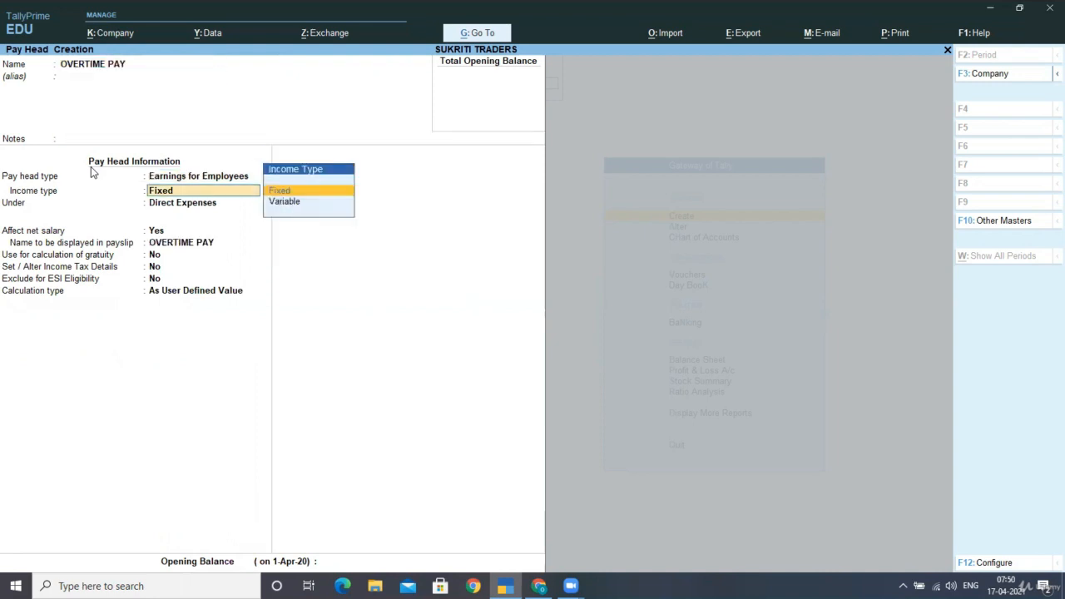
key(Return)
Place OVERTIME PAY under Indirect Expenses, affecting net salary, with the same payslip name and gratuity, income tax details and ESI exclusion at No
key(Down)
key(Down)
key(Down)
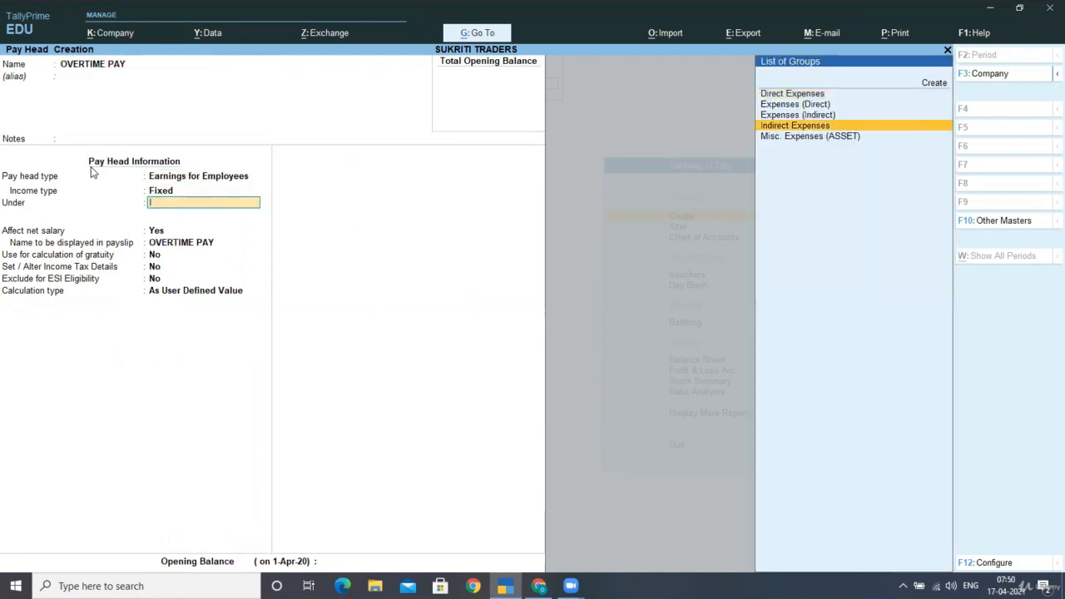
key(Return)
key(Return)
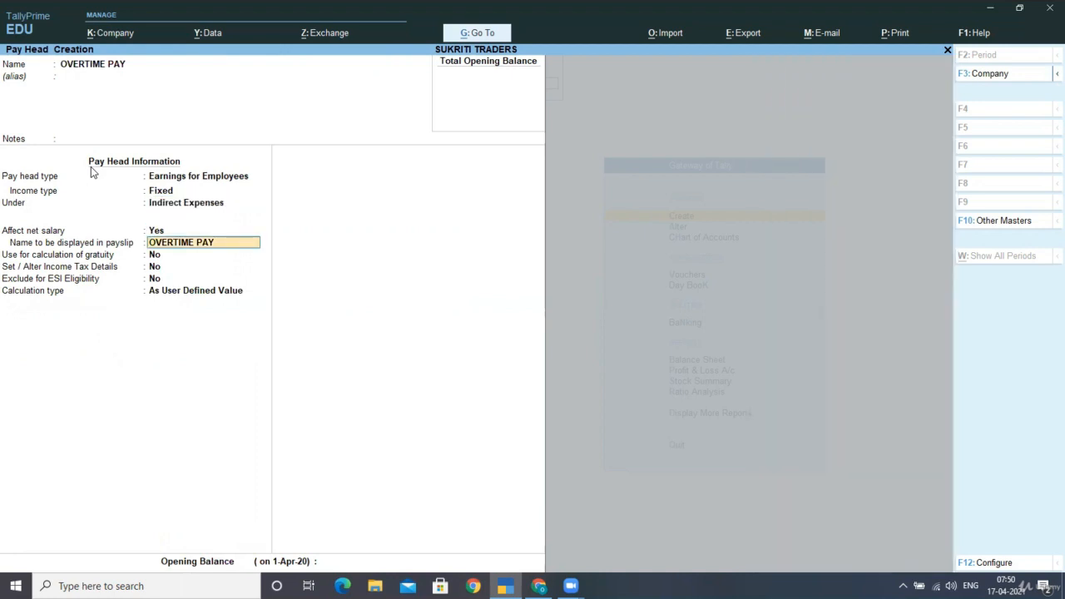
key(Return)
key(Return)
key(Return)
key(Return)
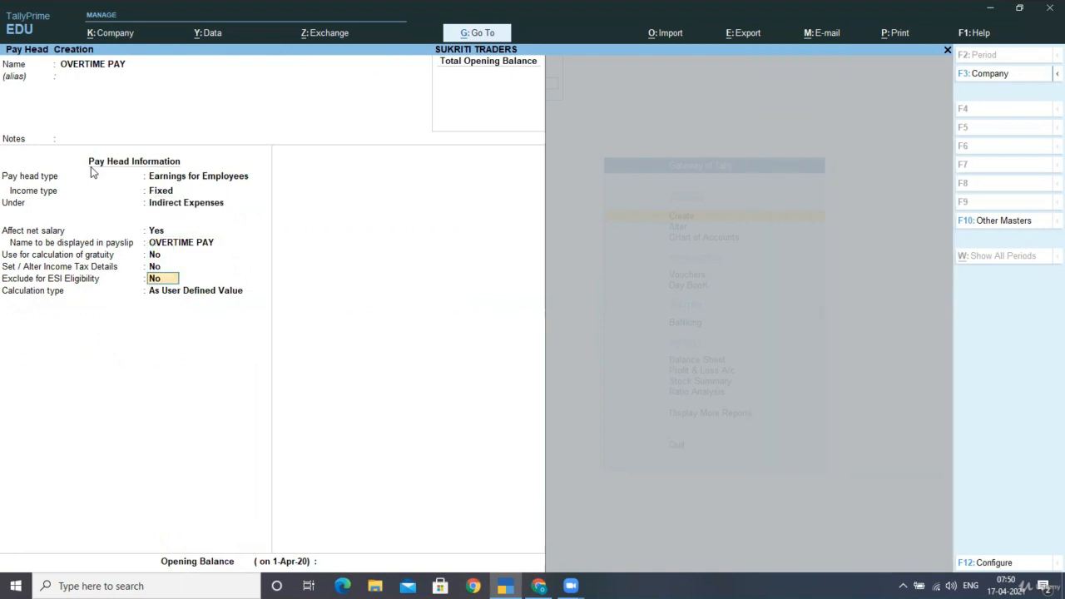
Calculate OVERTIME PAY On Production using the OVERTIME production type, with no rounding or opening balance, and save the pay head
key(Down)
key(Down)
key(Down)
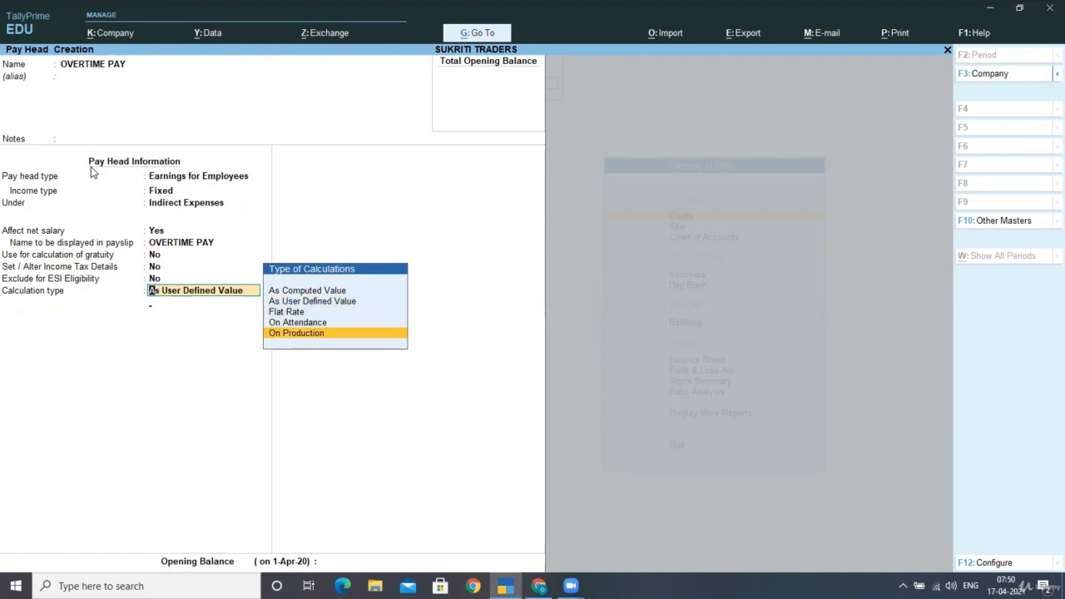
key(Return)
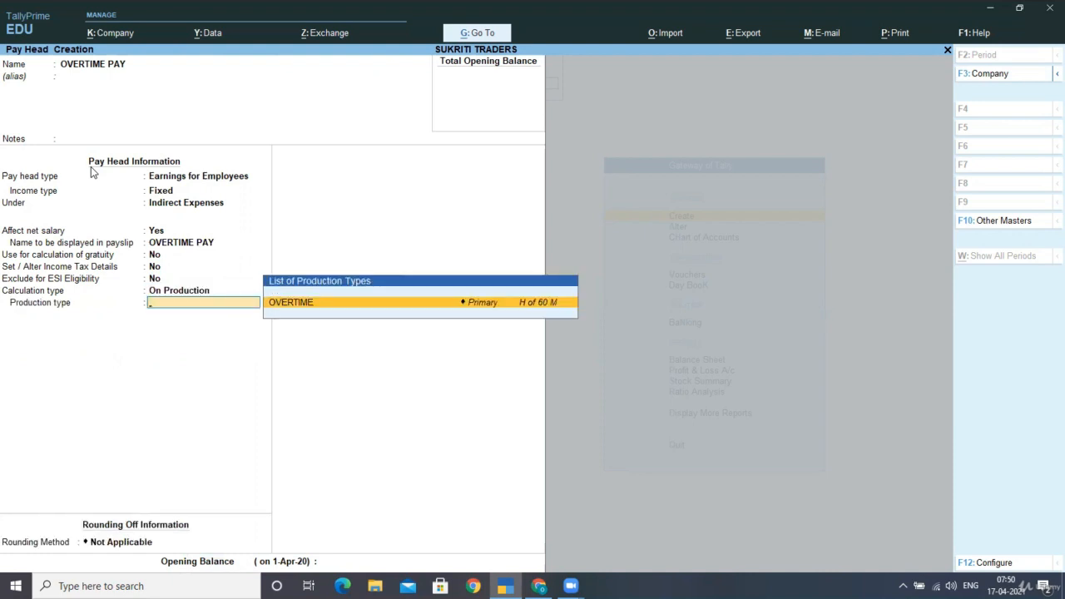
key(Return)
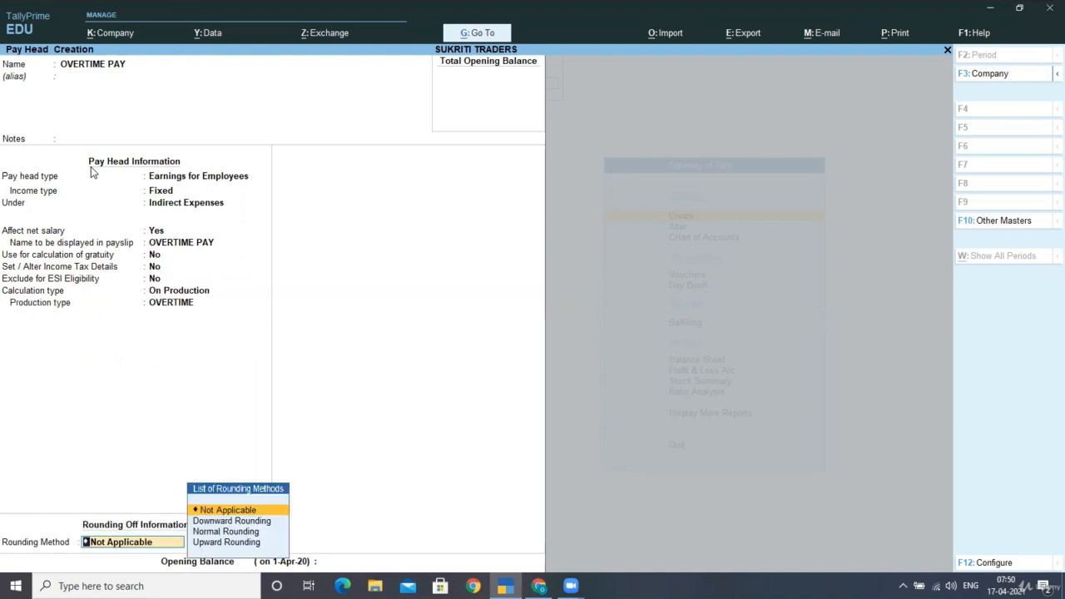
key(Return)
Start a pay head named DEARNESS ALLOWANCE with type Earnings for Employees and income type Fixed
key(Return)
key(Return)
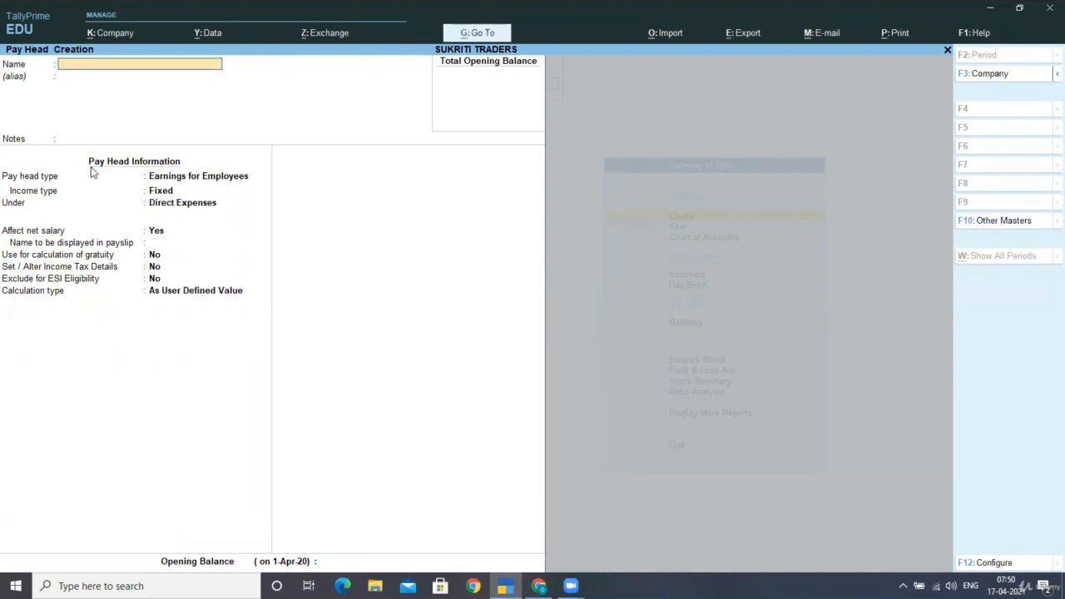
text(DEARNESS ALLOWANCE)
key(Return)
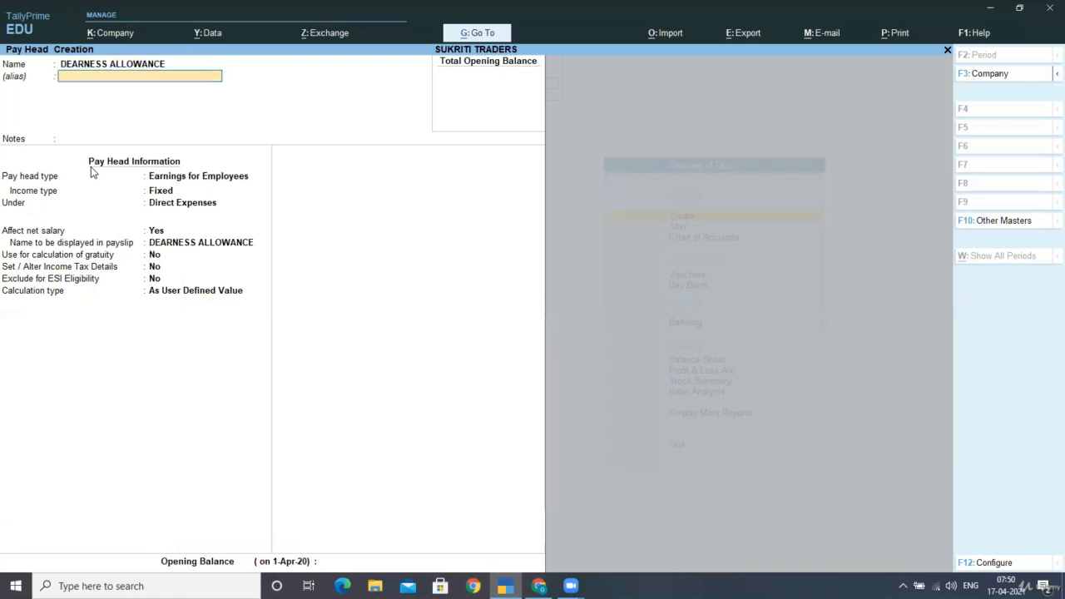
key(Return)
key(Return)
key(Return)
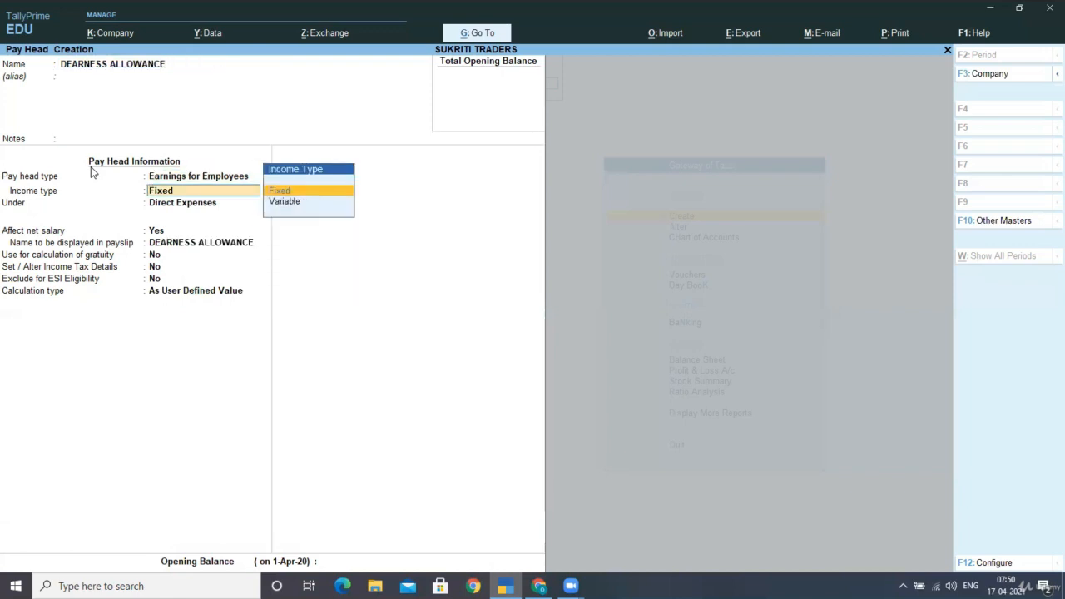
key(Return)
Place DEARNESS ALLOWANCE under Indirect Expenses, affecting net salary, with the same payslip name and gratuity, income tax details and ESI exclusion at No
text(IN)
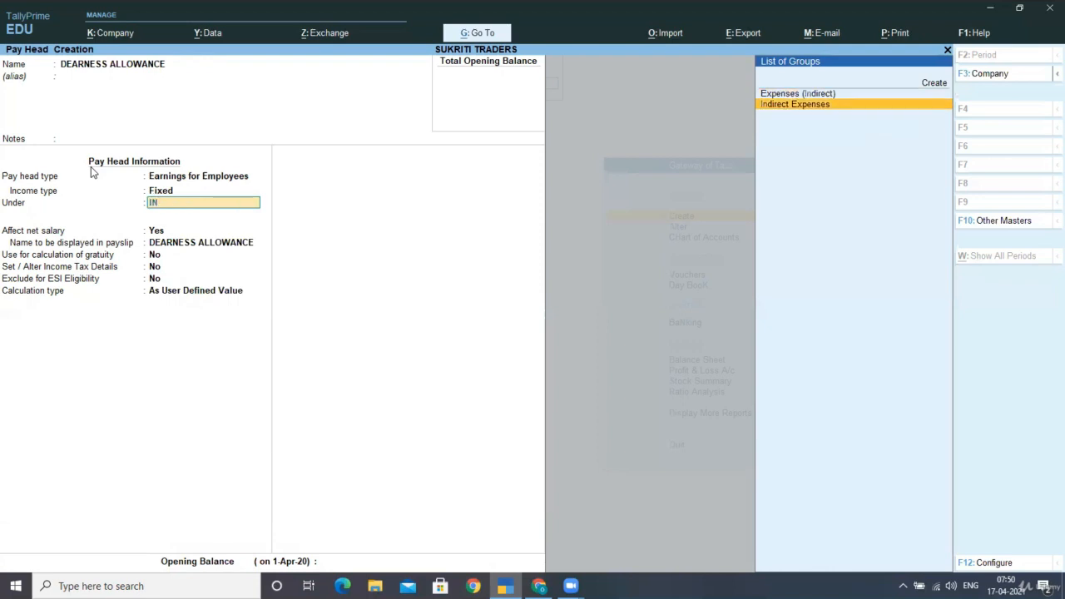
key(Return)
key(Return)
key(Return)
key(Return)
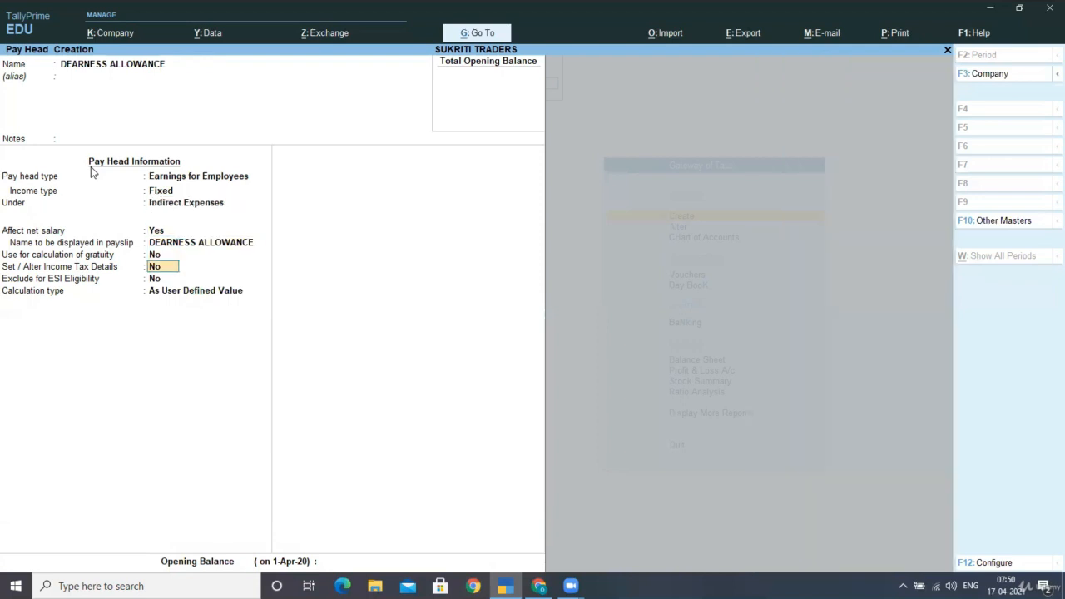
key(Return)
key(Return)
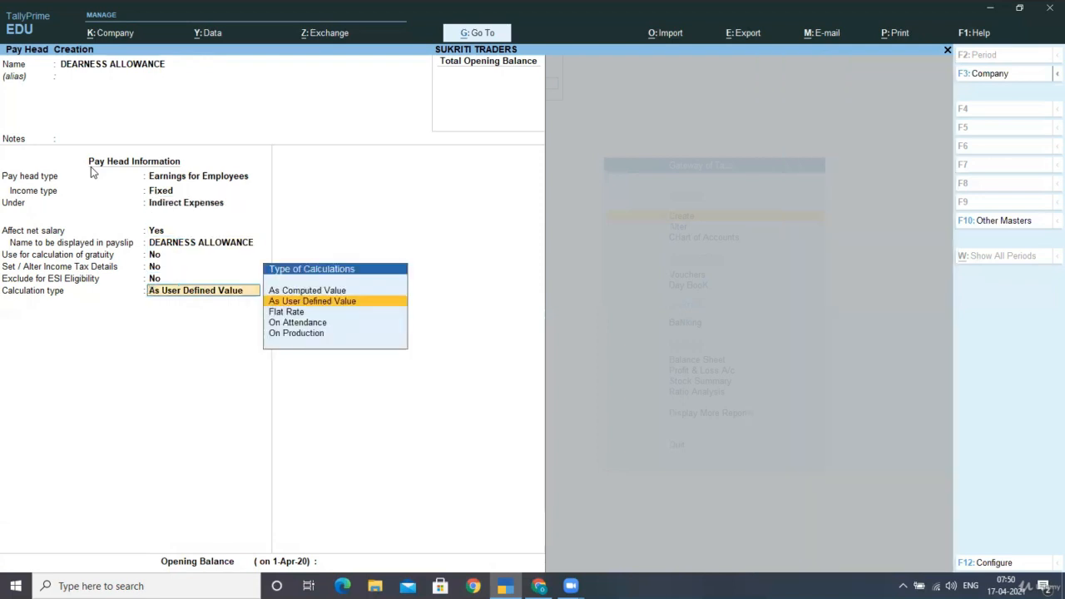
Calculate DEARNESS ALLOWANCE As Computed Value per month, with the rounding method Not Applicable
key(Up)
key(Return)
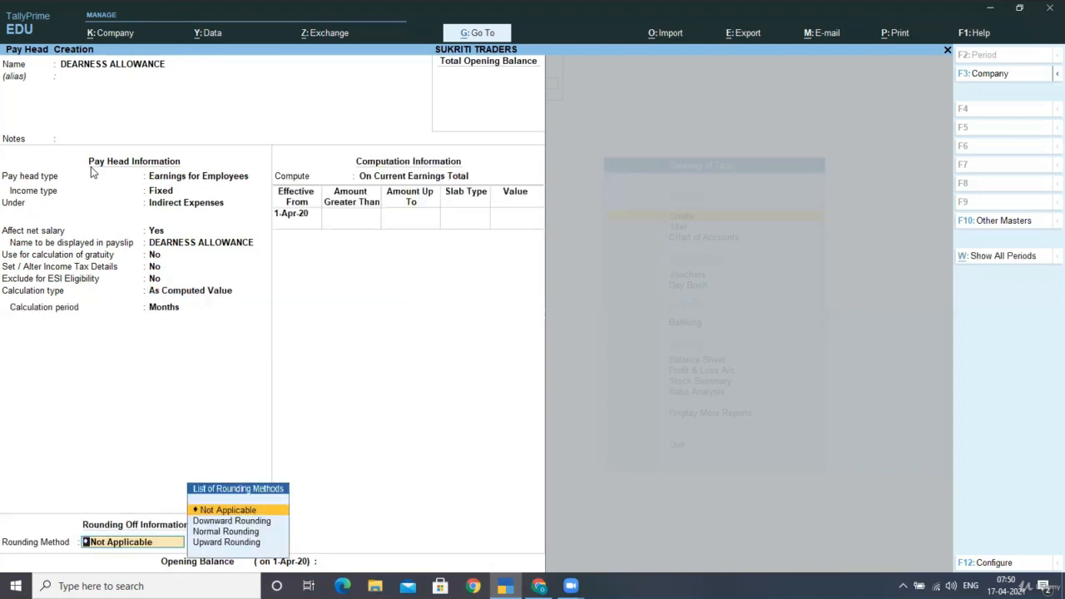
key(Return)
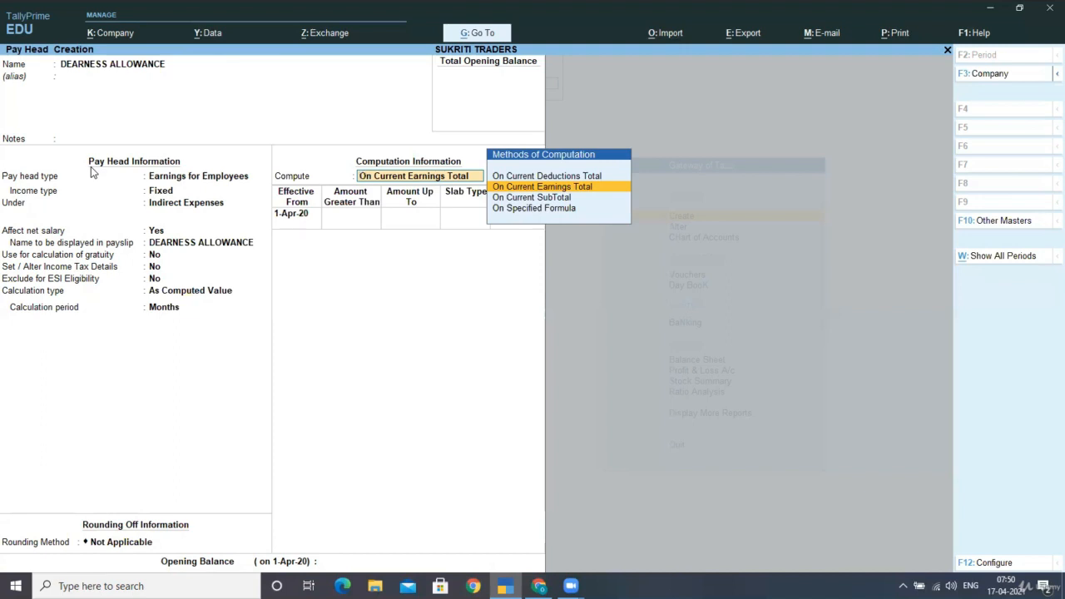
Compute DEARNESS ALLOWANCE On Specified Formula, with BASIC PAY as the only pay head in the formula
key(Down)
key(Down)
key(Return)
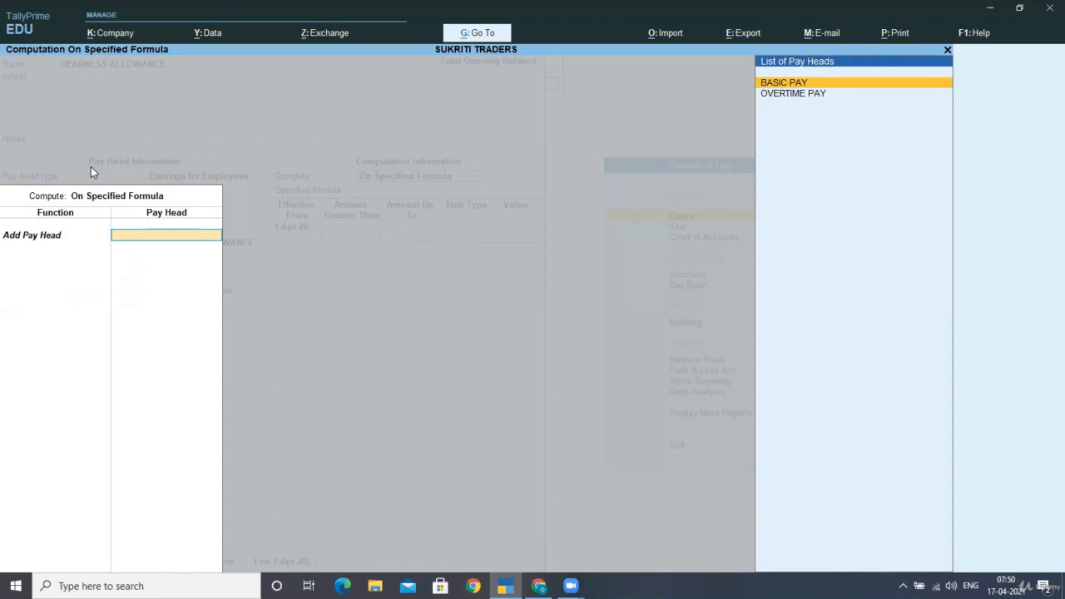
key(Return)
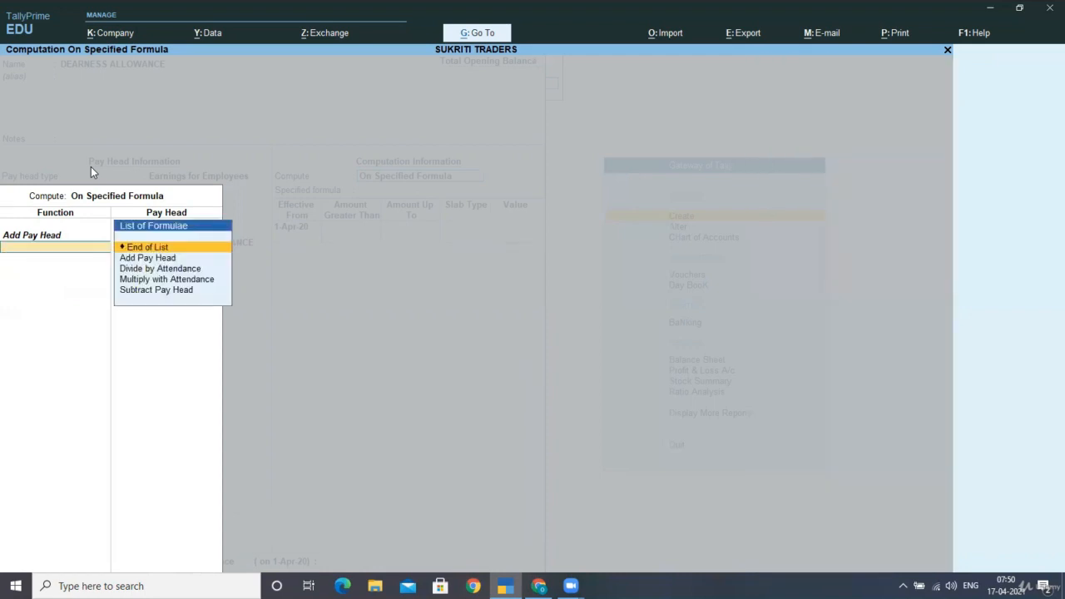
key(Return)
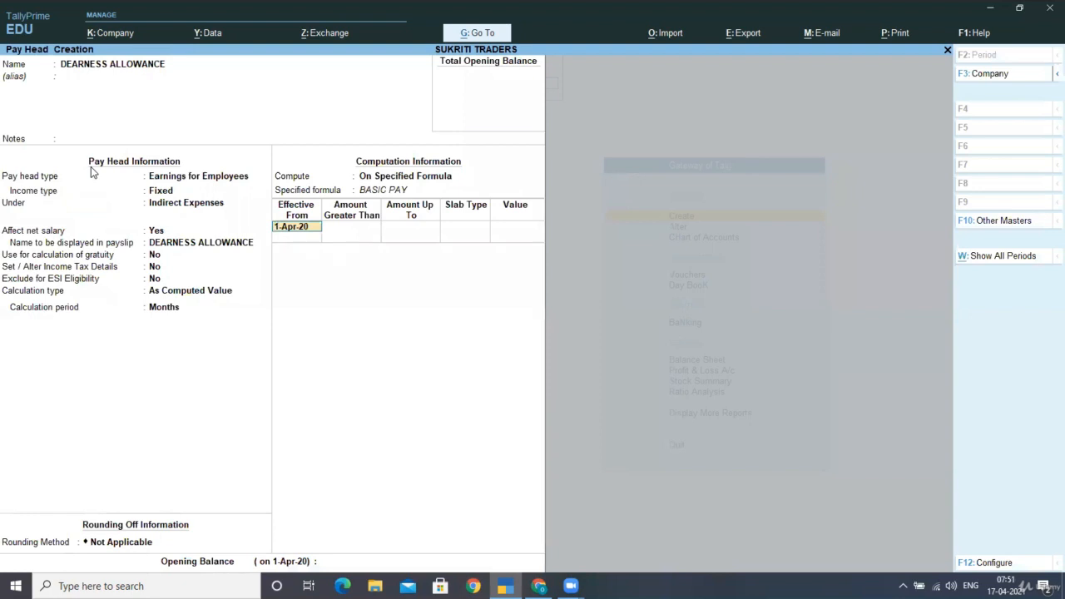
Add a percentage slab of 20% for amounts up to 5,000, effective from 1-Apr-20, to DEARNESS ALLOWANCE
key(Return)
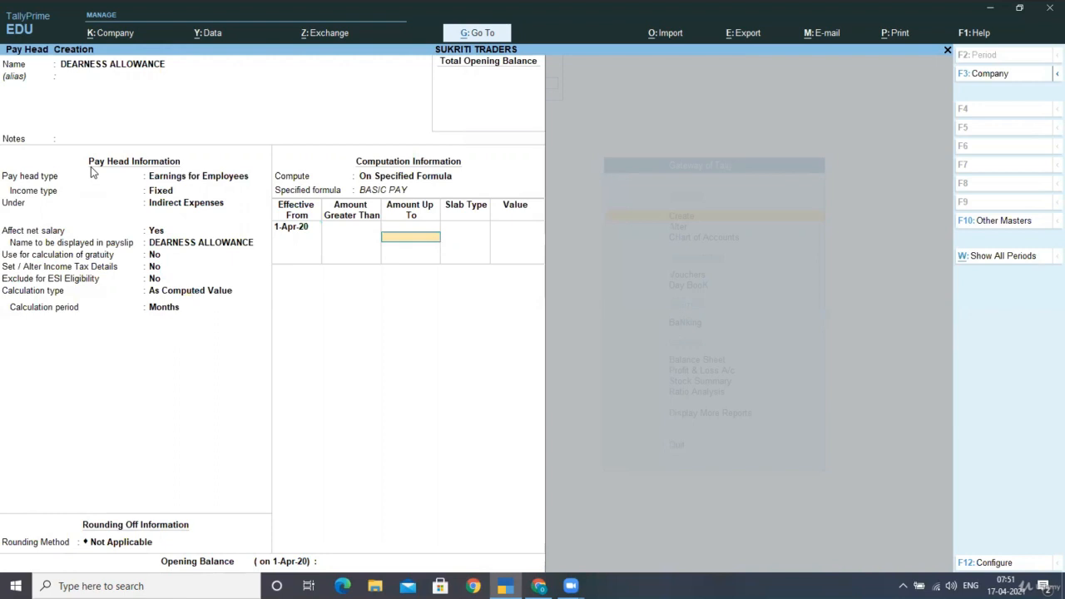
text(5000)
key(Return)
key(Return)
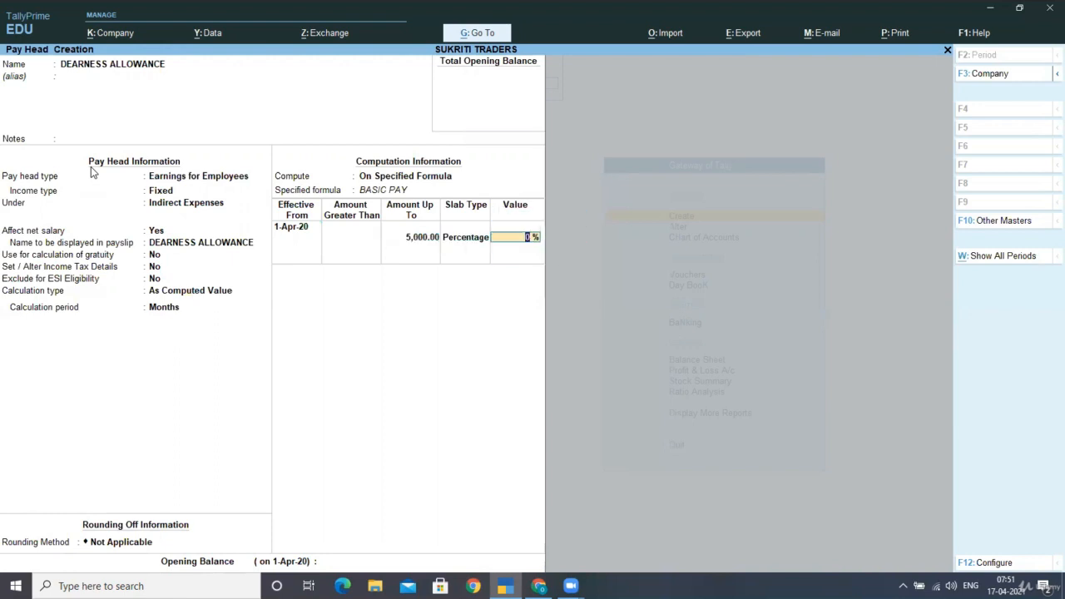
text(20)
key(Return)
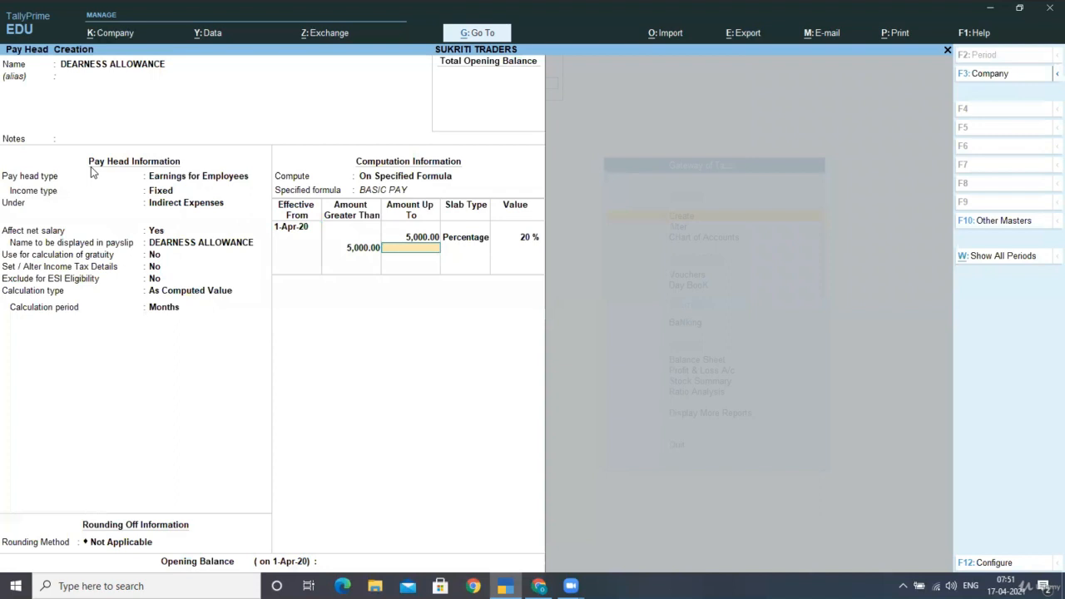
Add a second percentage slab of 10% for amounts greater than 5,000, without an upper limit
key(Return)
key(Return)
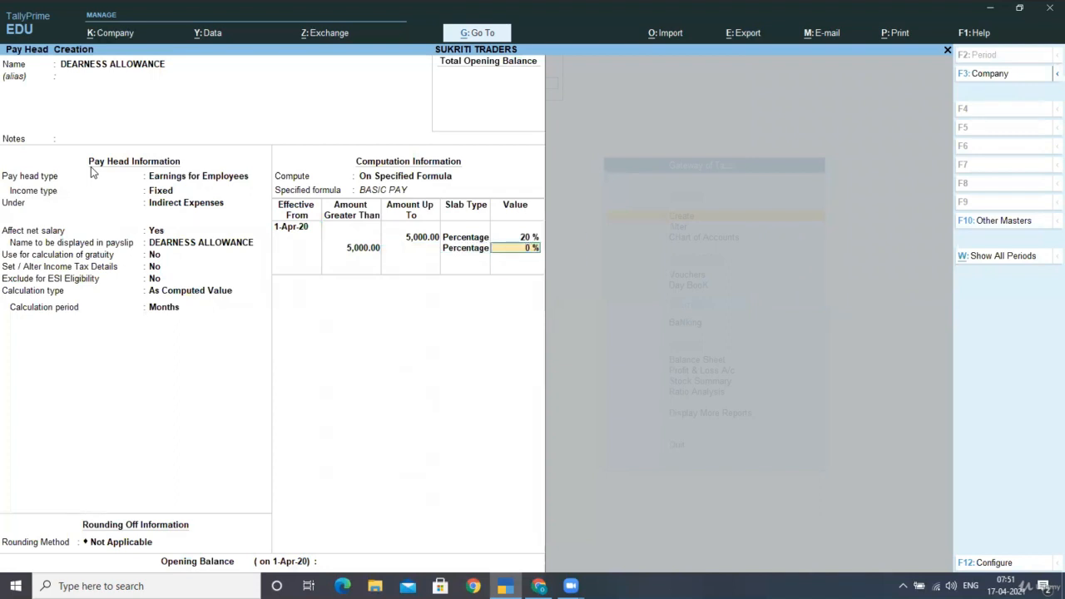
text(10)
key(Return)
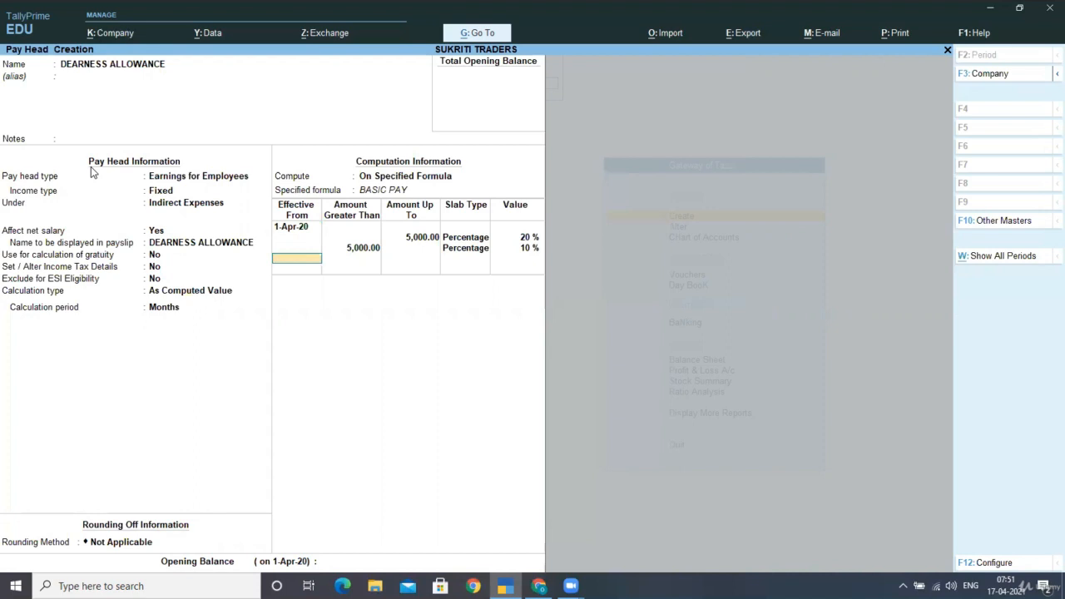
End the slab list and save the DEARNESS ALLOWANCE pay head without an opening balance
key(Return)
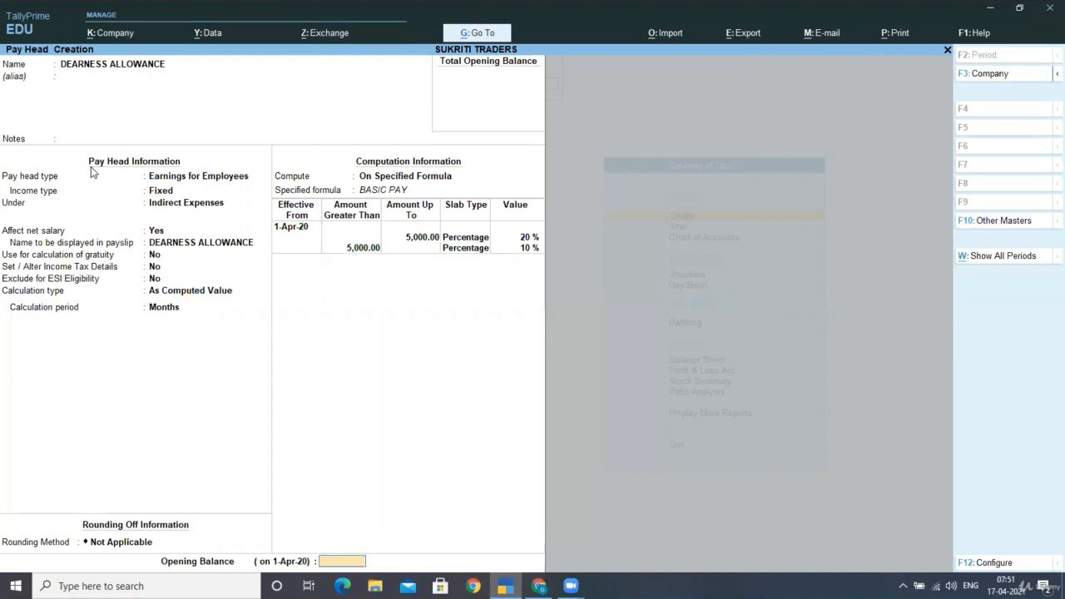
key(Return)
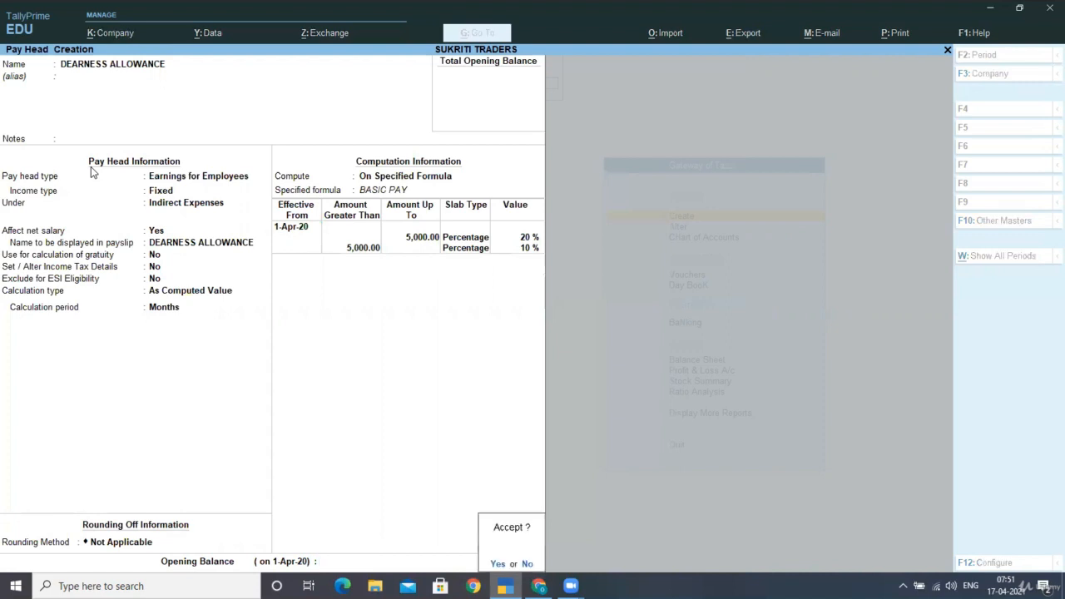
key(Return)
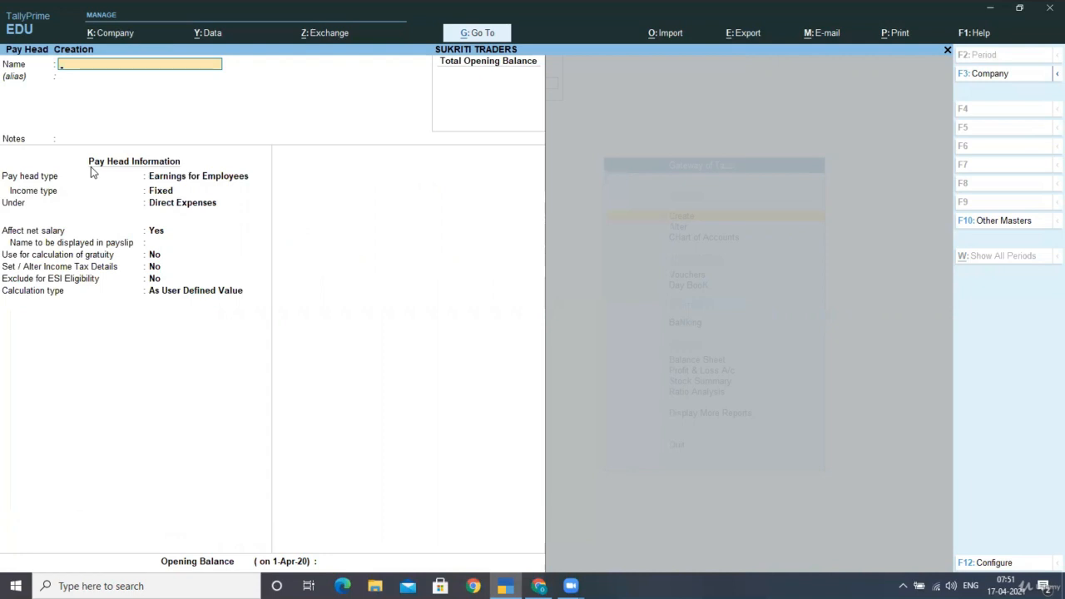
Name the new pay head HOUSE RENT ALLOWANCE and leave its alias blank
text(HOUSE RENT ALLOWANCE)
key(Return)
key(Return)
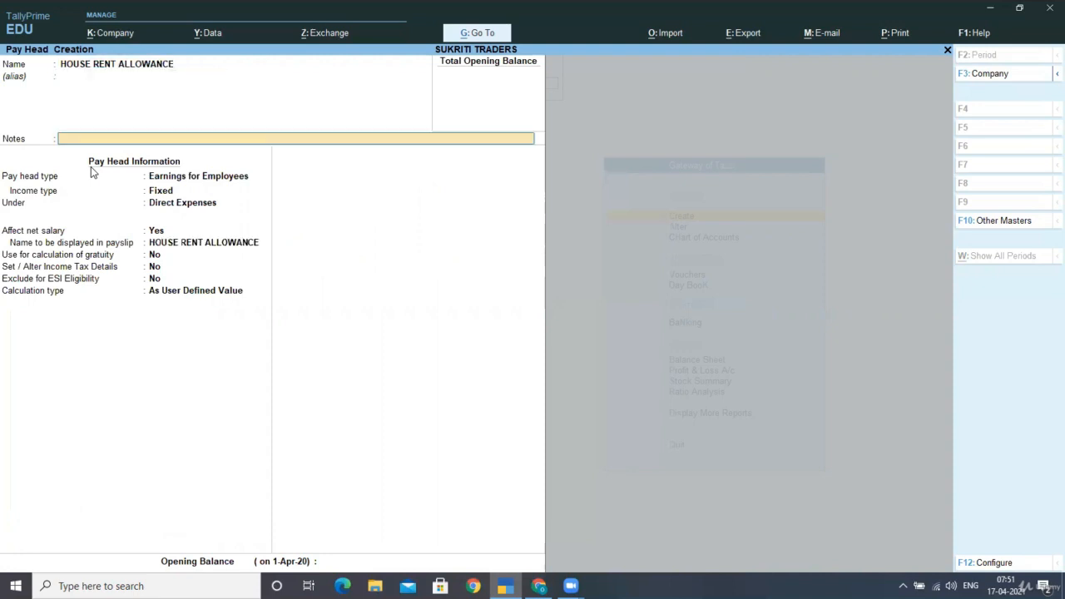
Set HOUSE RENT ALLOWANCE as Earnings for Employees with income type Fixed, grouped under Indirect Expenses
key(Return)
key(Return)
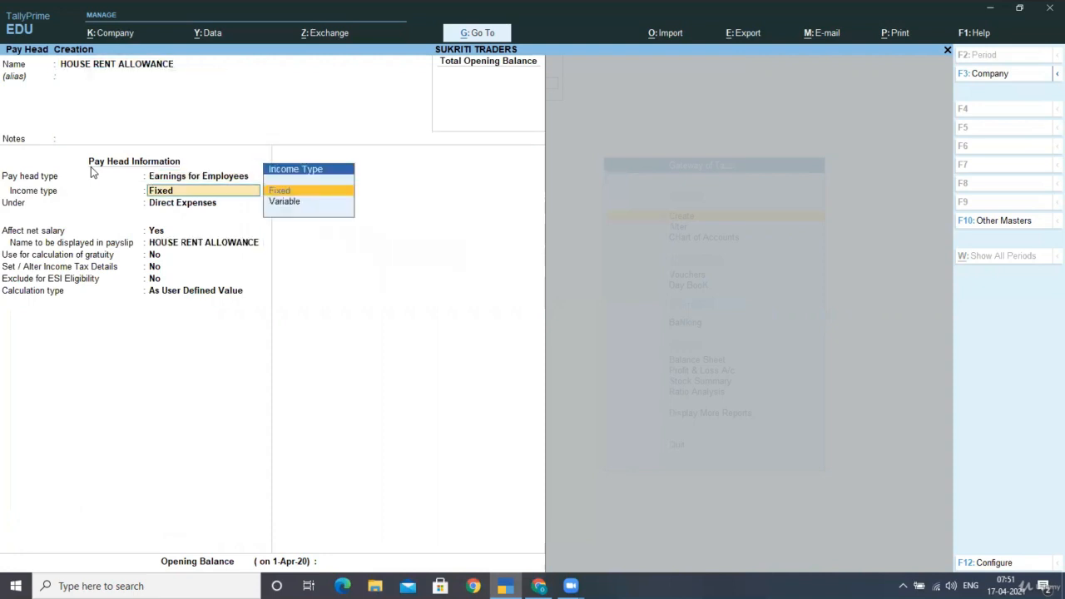
key(Return)
text(IN)
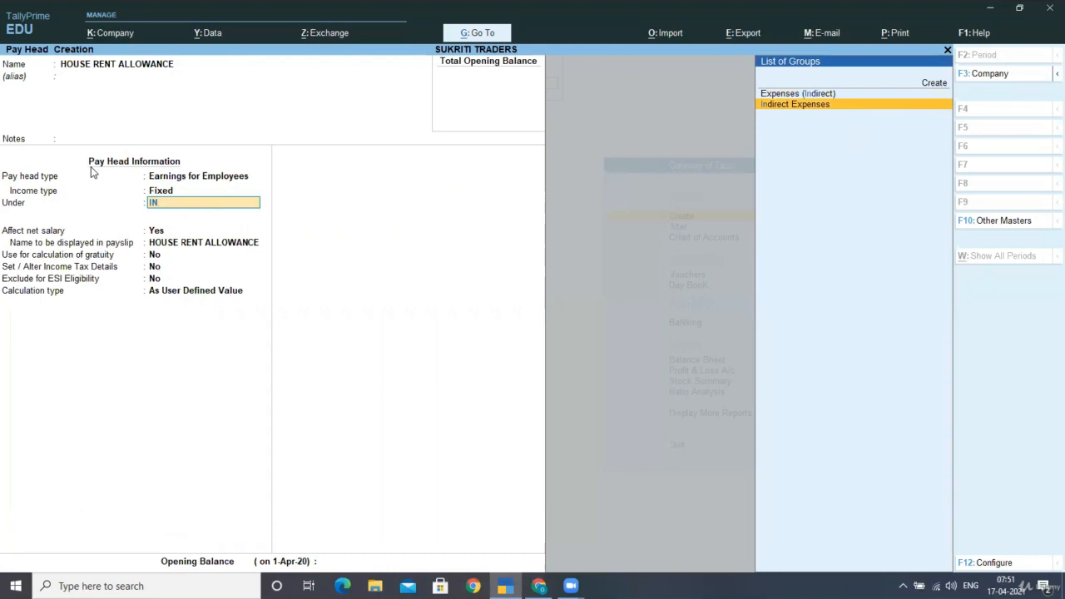
key(Return)
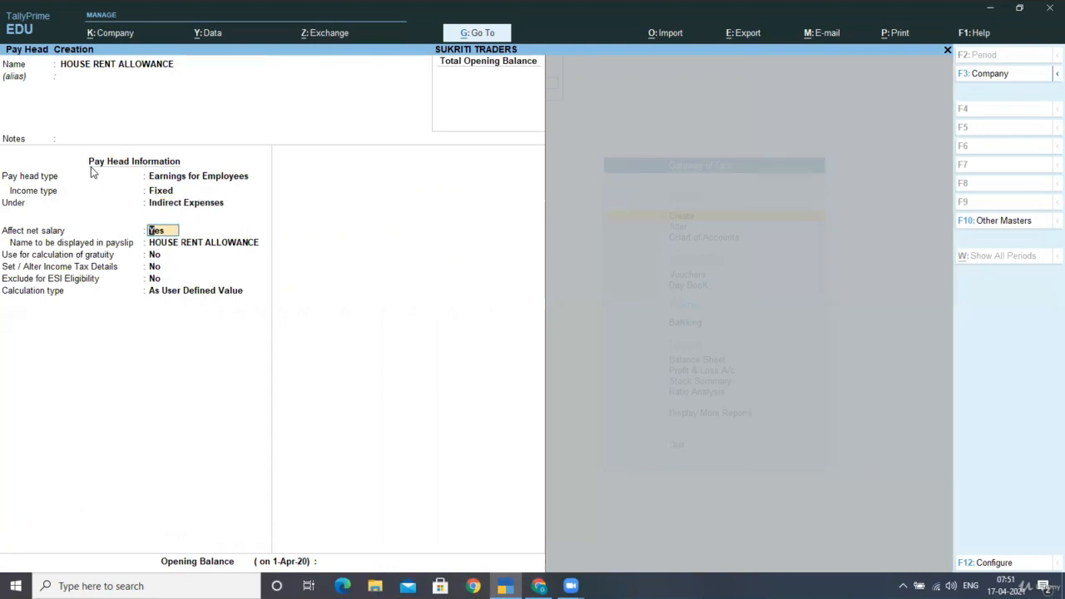
Keep the default net salary, payslip name, gratuity, income tax and ESI settings, and calculate HOUSE RENT ALLOWANCE As Computed Value
key(Return)
key(Return)
key(Return)
key(Return)
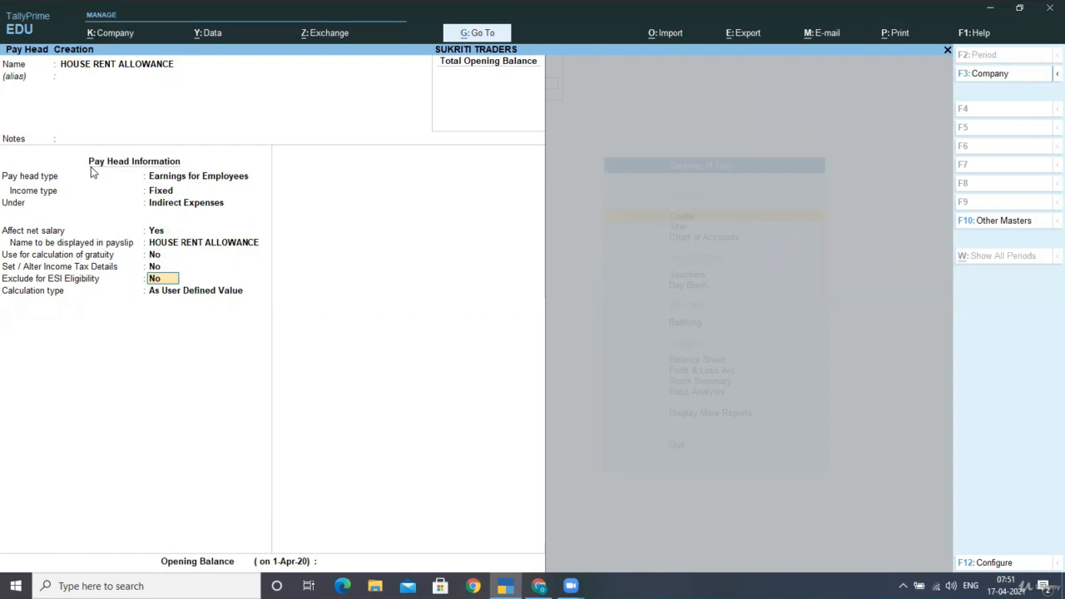
key(Return)
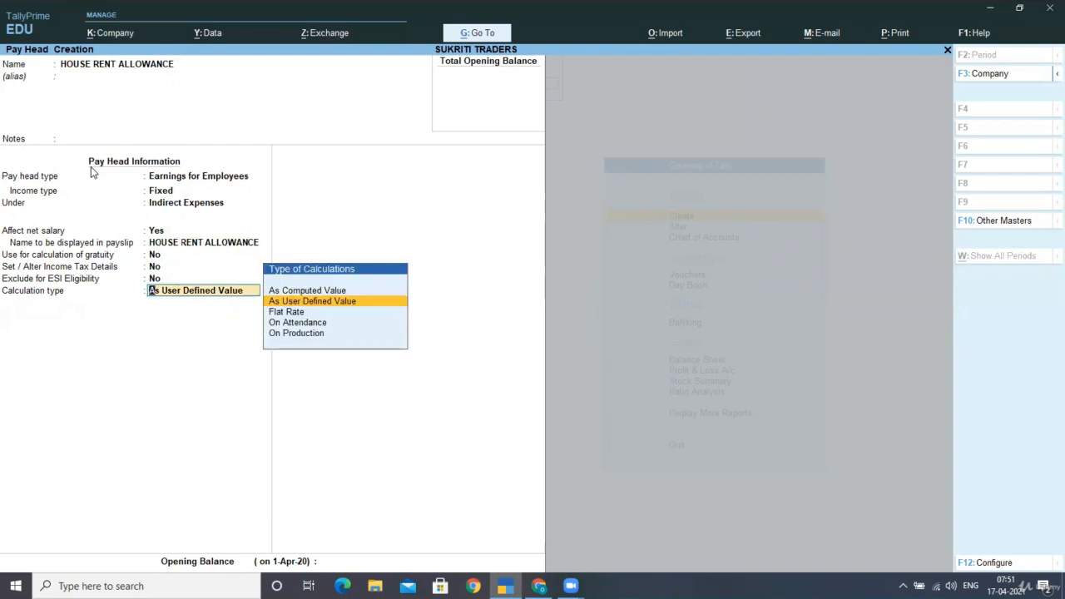
key(Up)
key(Return)
Compute HOUSE RENT ALLOWANCE On Specified Formula, adding the pay heads BASIC PAY and DEARNESS ALLOWANCE
key(Return)
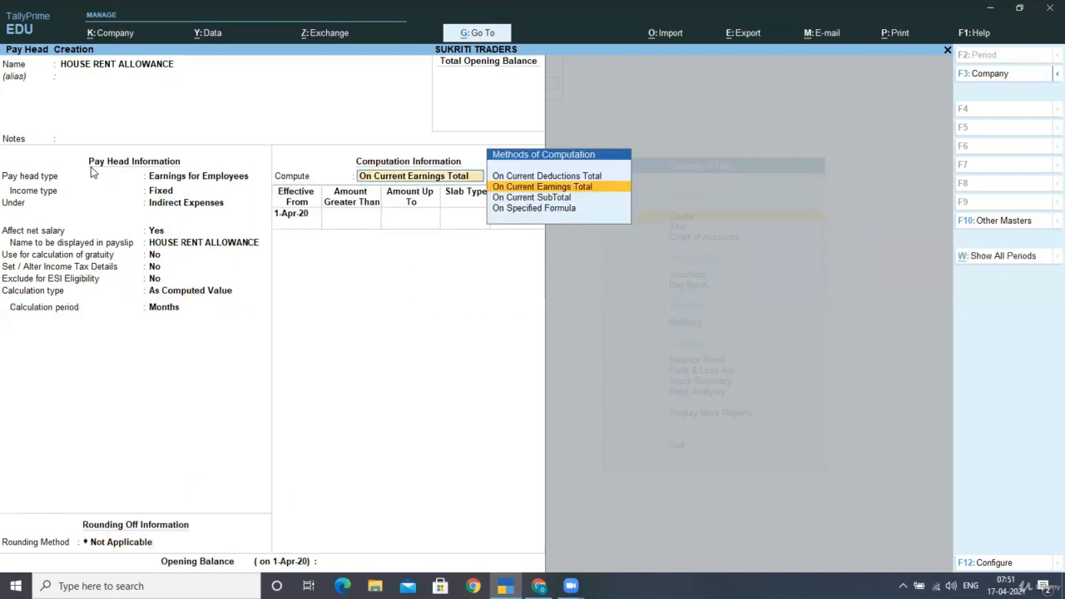
key(Down)
key(Down)
key(Return)
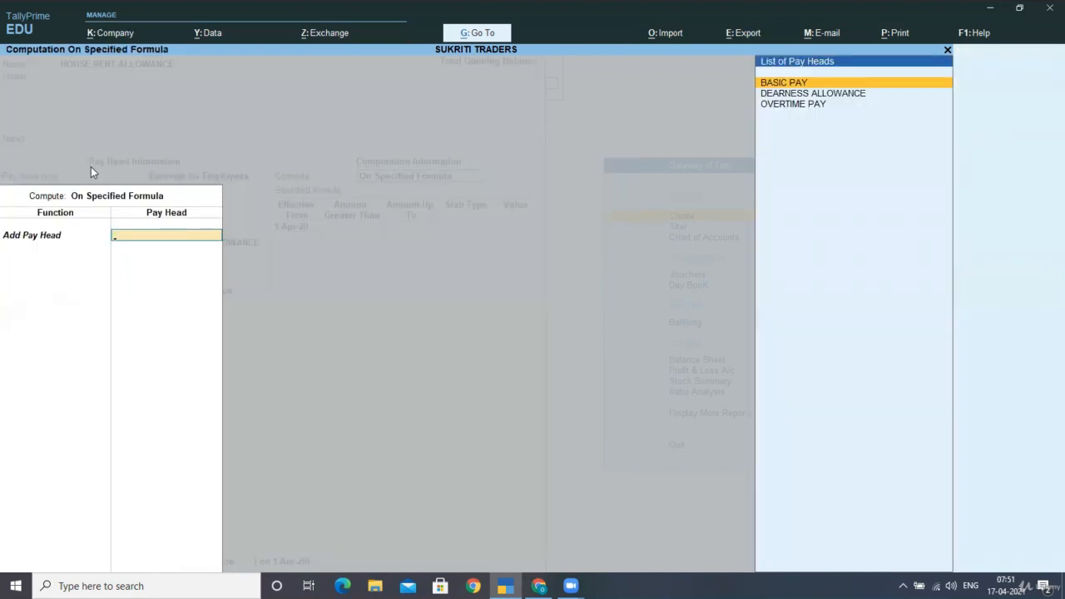
key(Return)
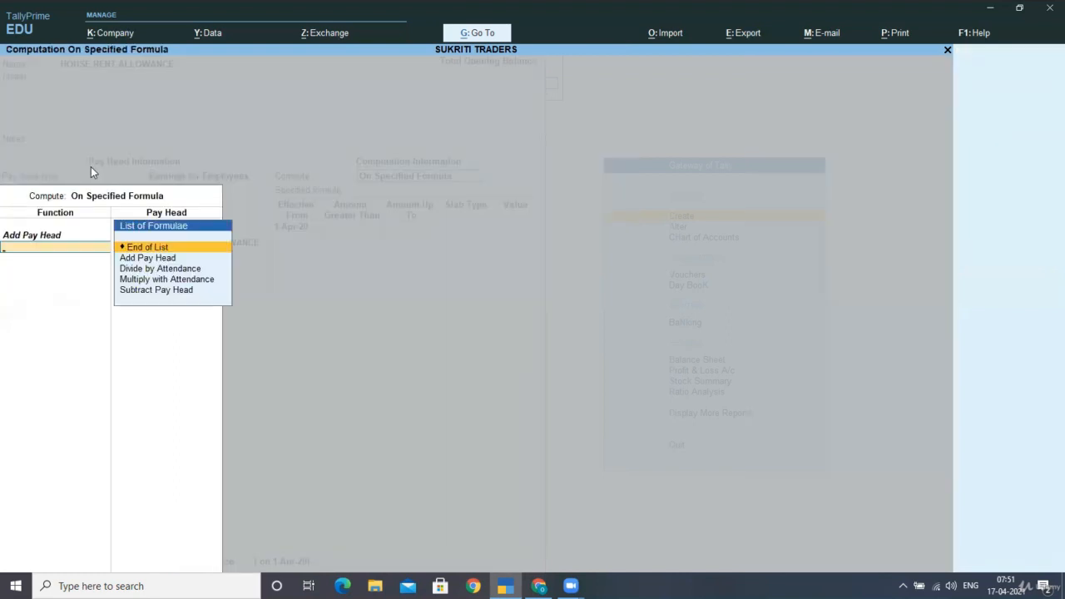
key(BackSpace)
key(Return)
key(Down)
key(Return)
key(Down)
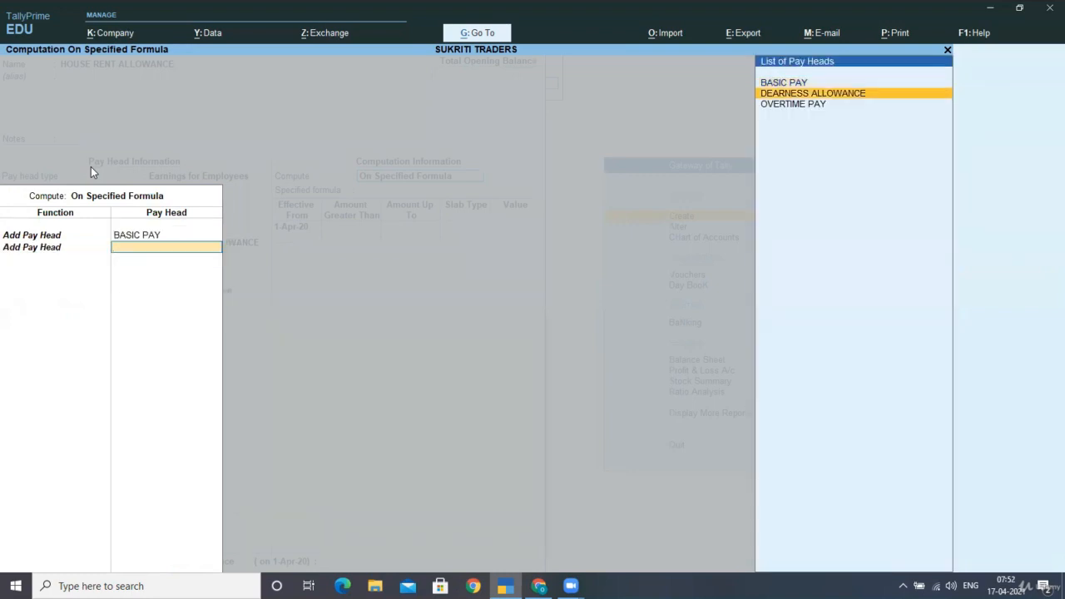
key(Return)
Add a percentage slab of 30% effective from 1-Apr-20 to HOUSE RENT ALLOWANCE, without amount limits
key(Return)
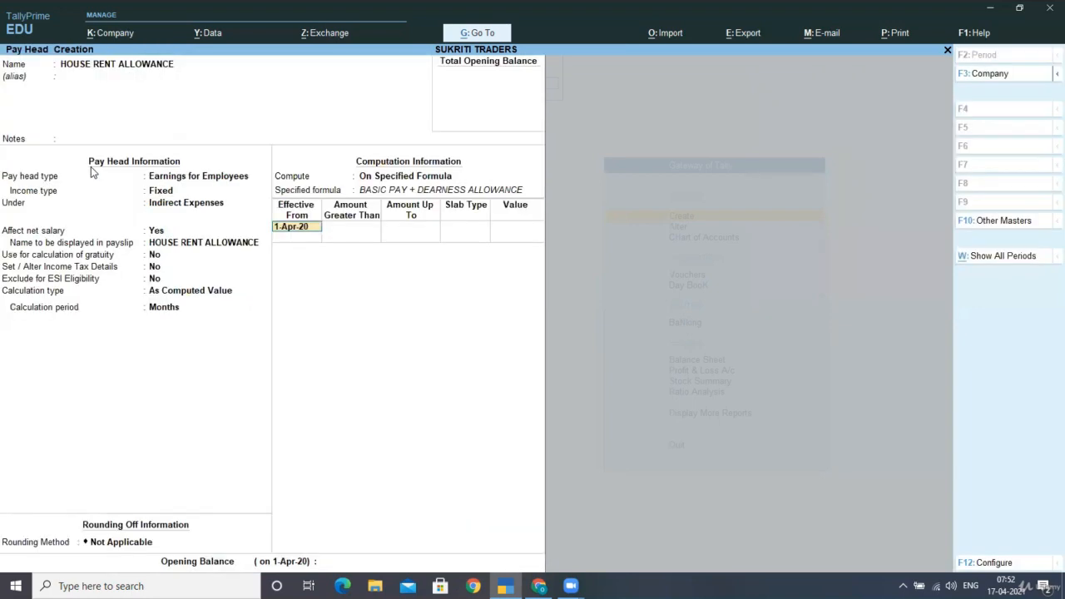
key(Return)
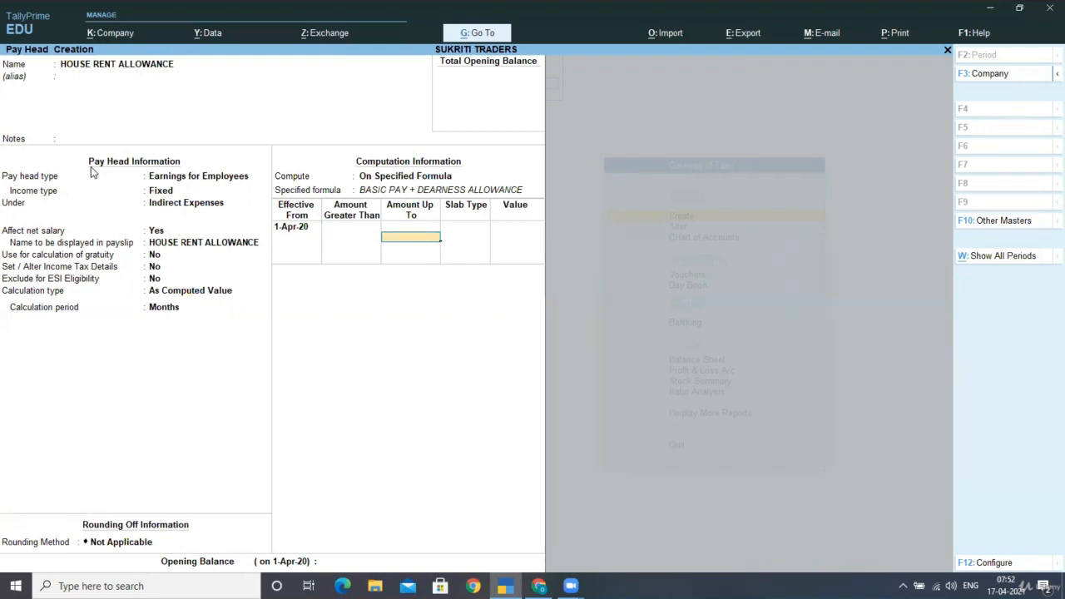
key(Return)
key(Return)
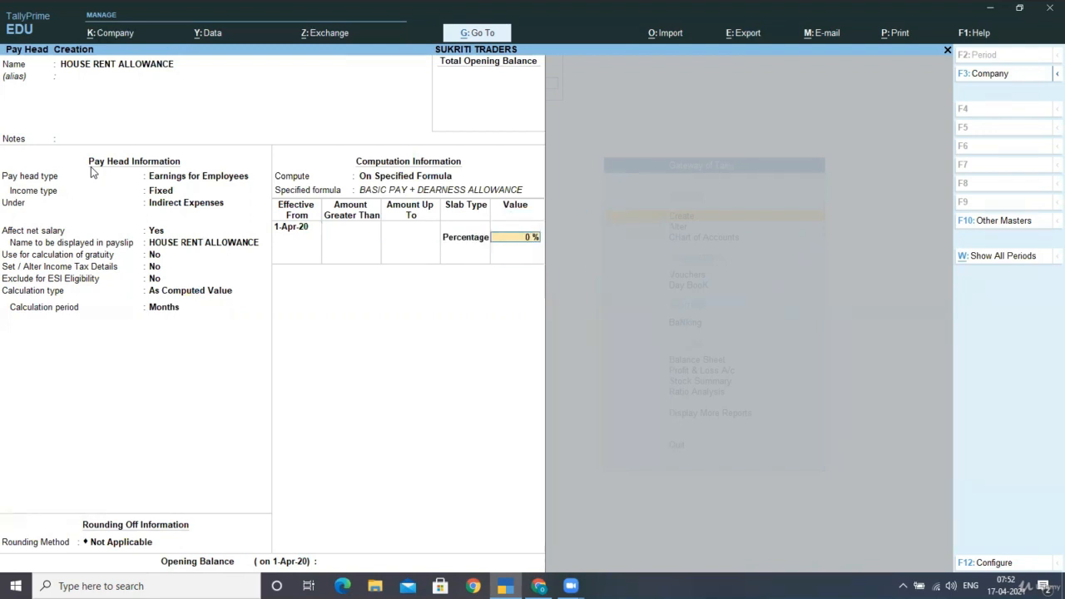
text(30)
End the slab list and save the HOUSE RENT ALLOWANCE pay head without an opening balance
key(Return)
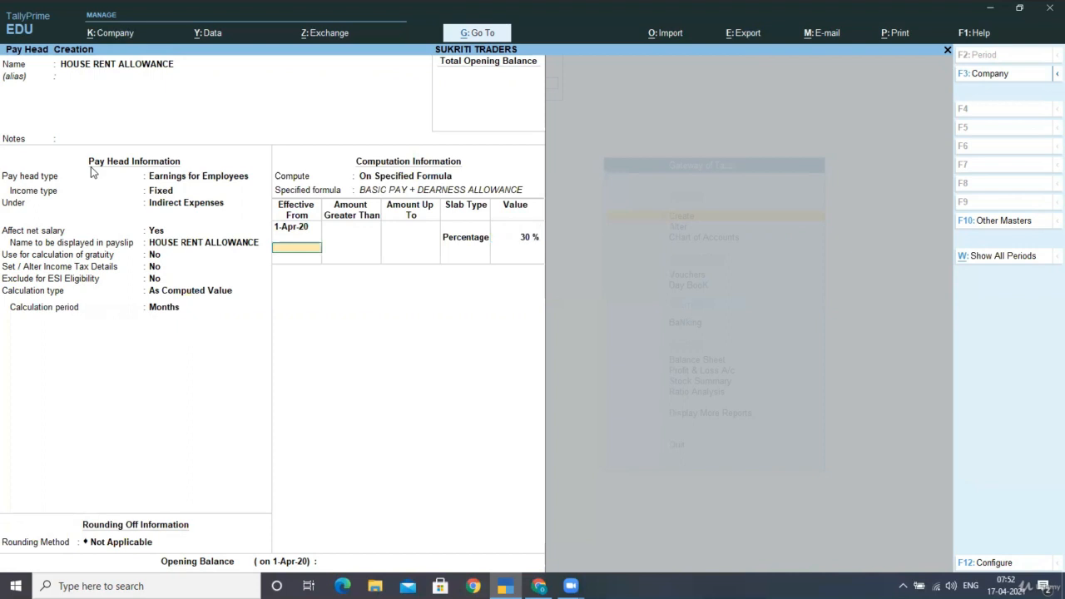
key(Return)
key(Return)
Start a pay head named TRAVELLING ALL. as Earnings for Employees with income type Fixed, under Indirect Expenses
key(Return)
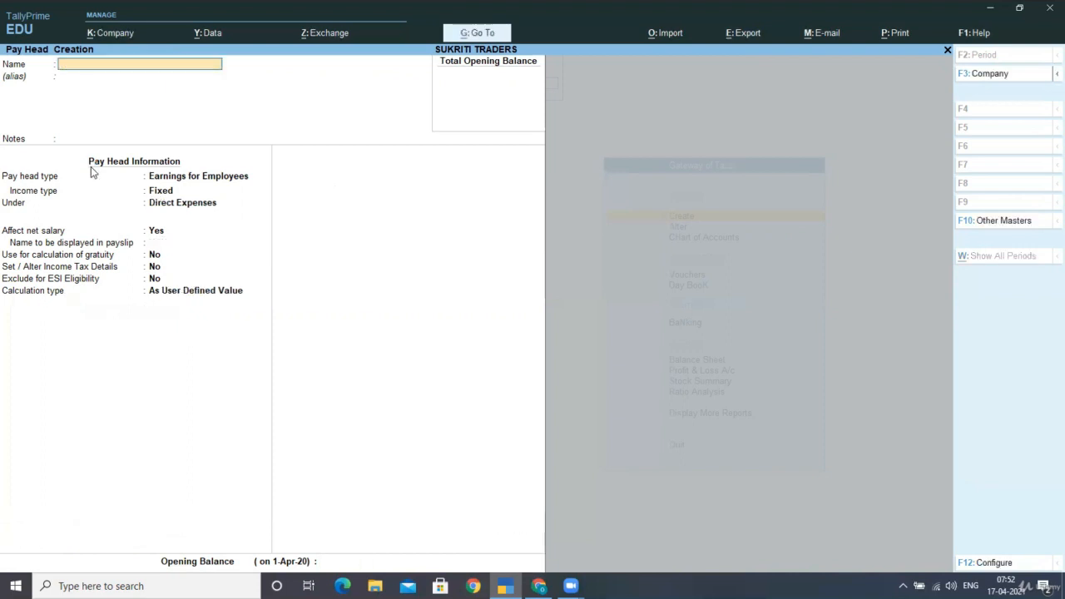
text(TRAVELLING ALL.)
key(Return)
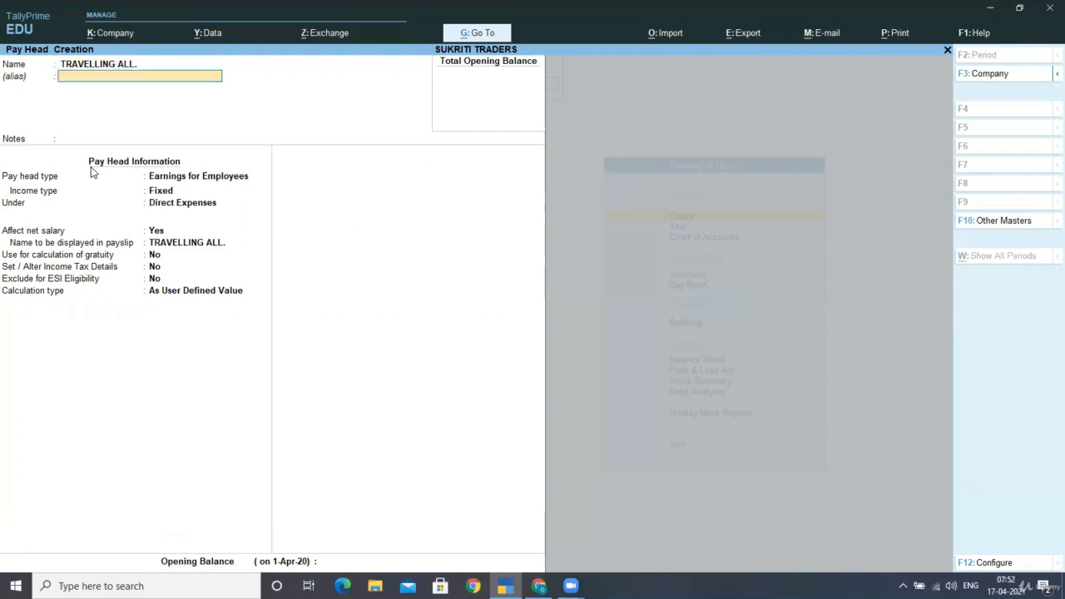
key(Return)
key(Return)
key(Return)
key(Return)
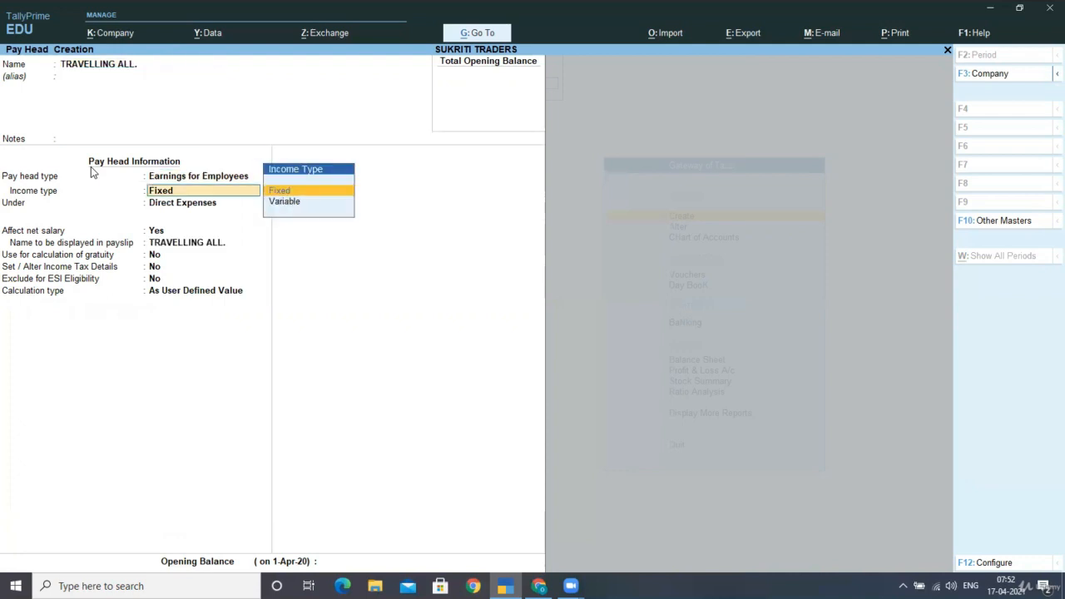
text(in)
key(Return)
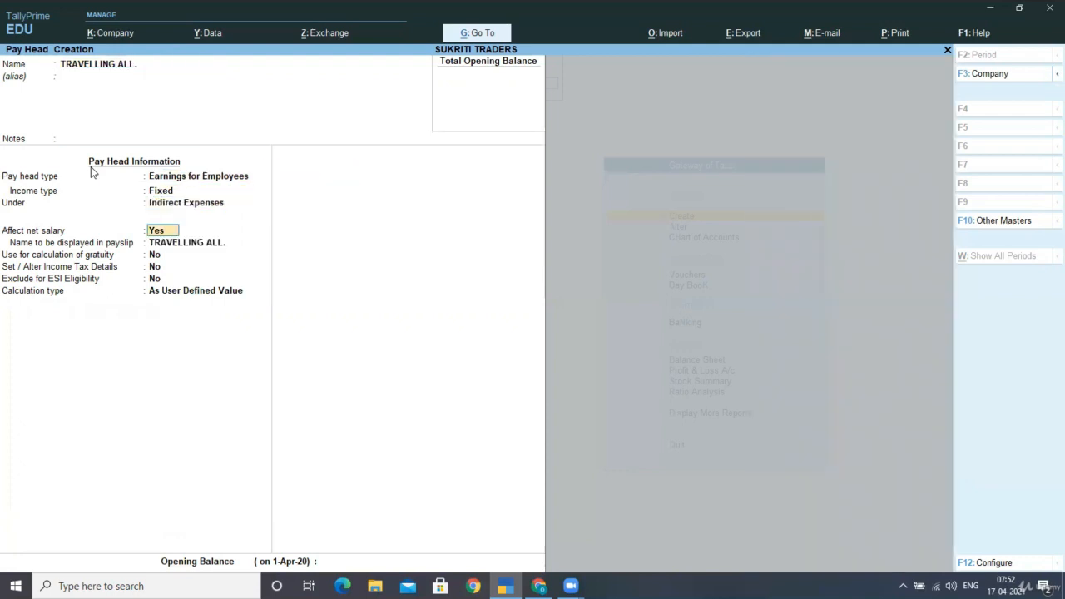
Keep the default salary, payslip, gratuity, tax and ESI settings, and calculate TRAVELLING ALL. at a Flat Rate with Months as the period
key(Return)
key(Return)
key(Return)
key(Return)
key(Return)
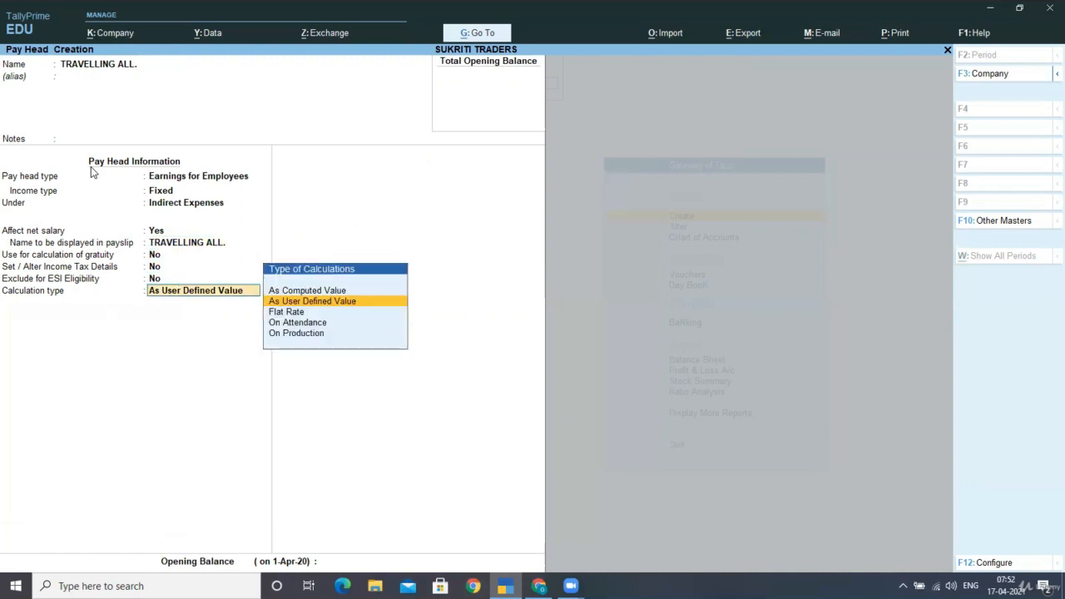
key(Down)
key(Return)
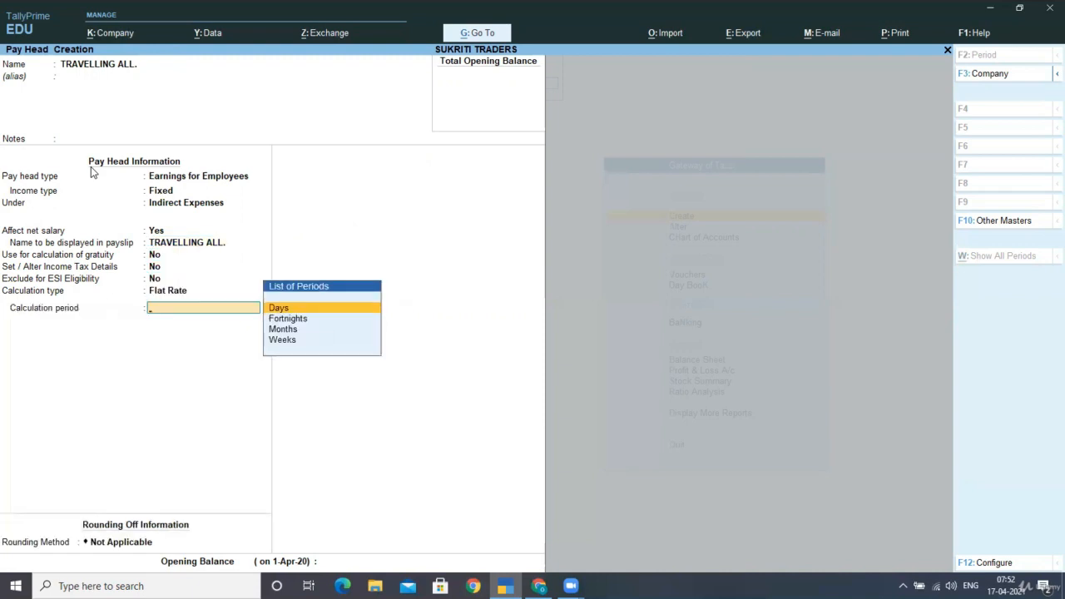
key(Down)
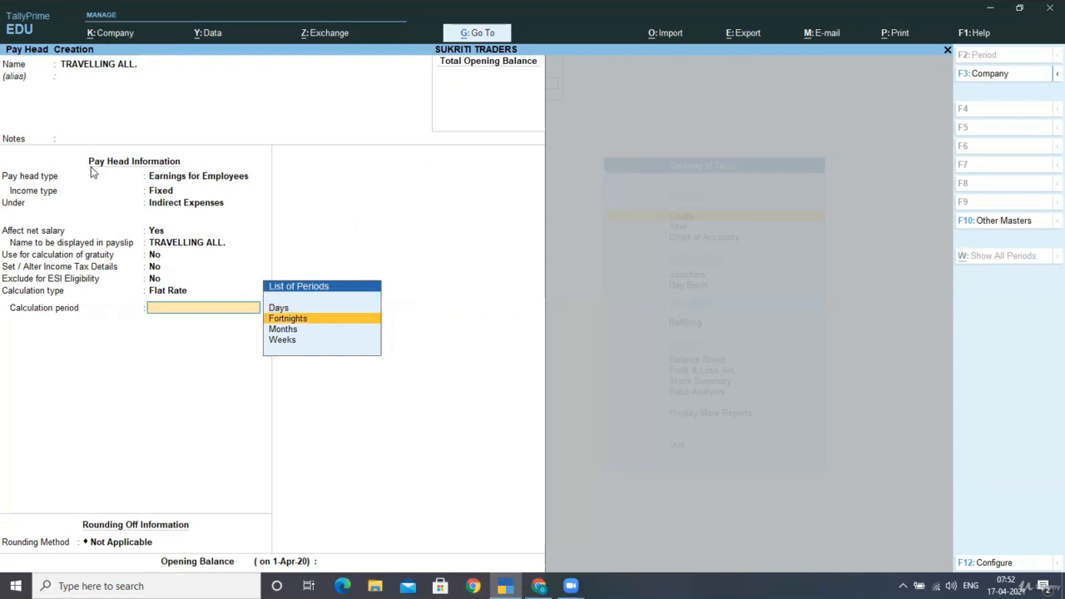
key(Down)
key(Return)
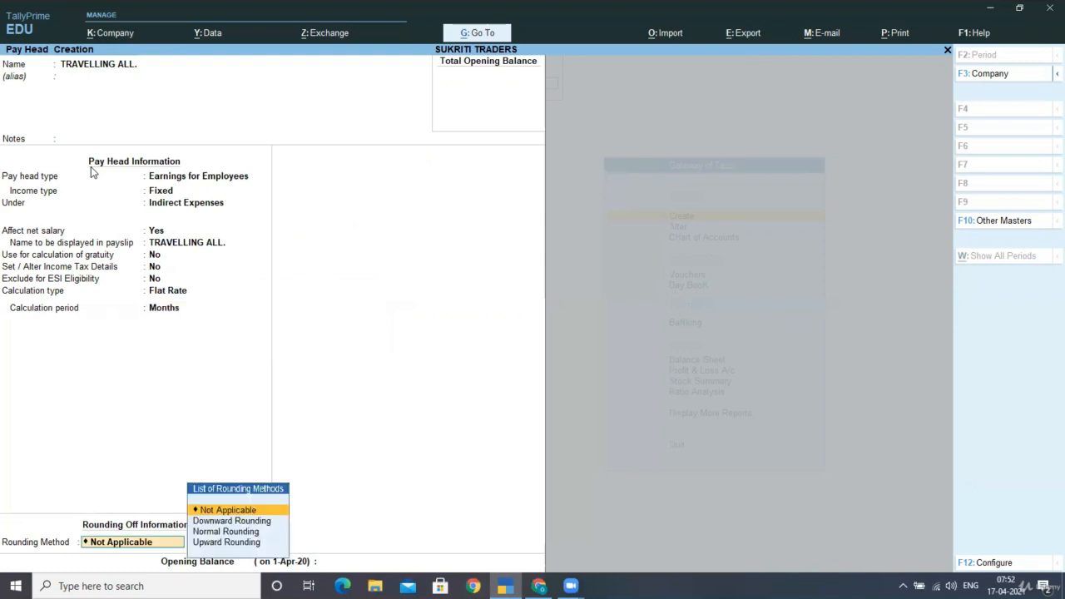
Keep the rounding method Not Applicable and save the TRAVELLING ALL. pay head without an opening balance
key(Return)
key(Return)
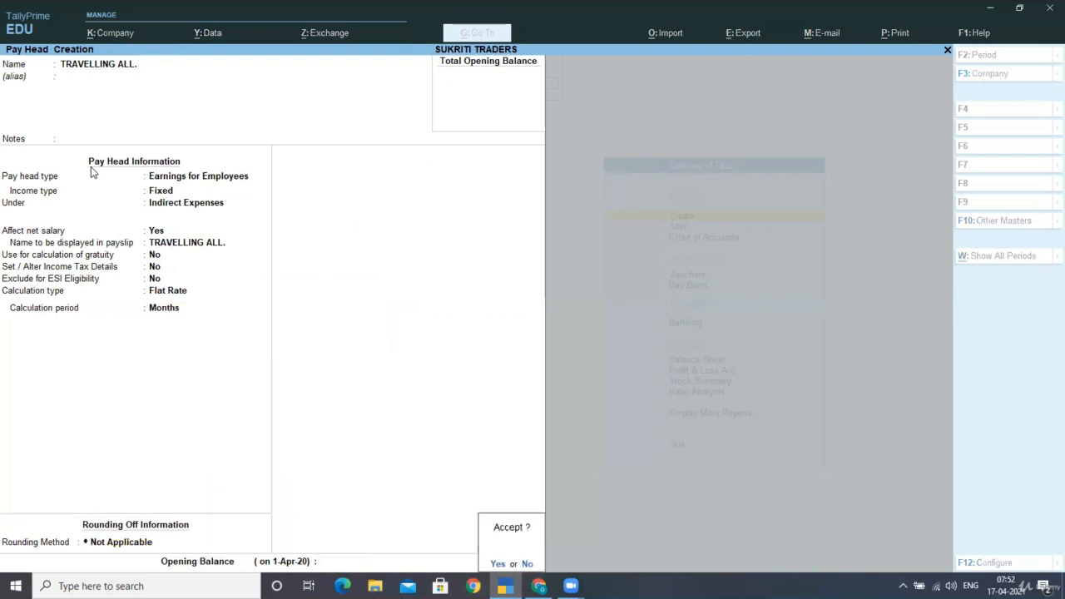
key(Return)
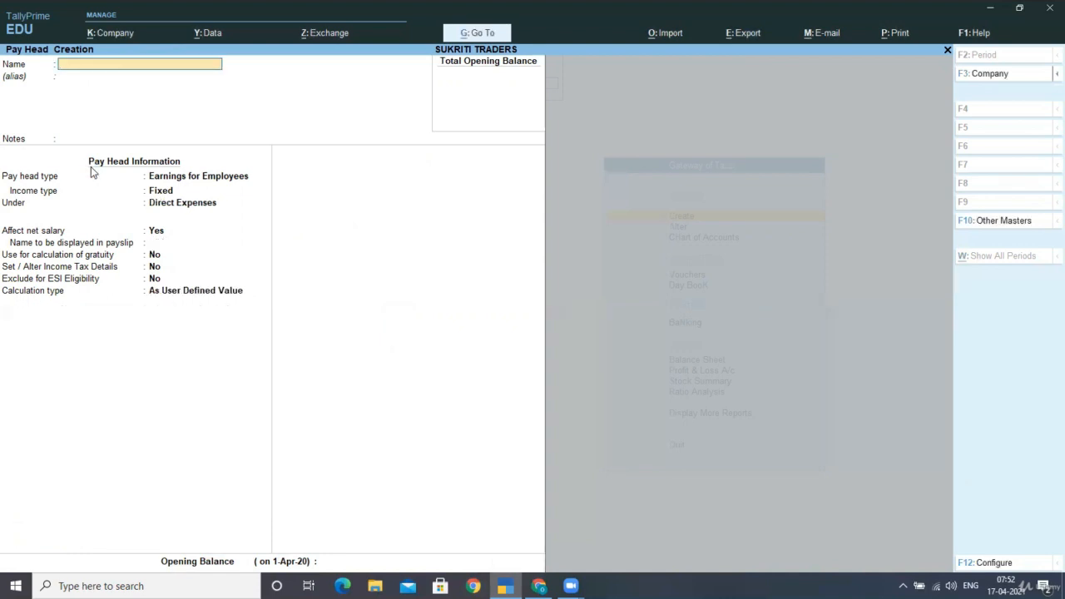
Name the new pay head VARIABLE PAY, leaving its alias and notes blank
text(VARIABLE PAY)
key(Return)
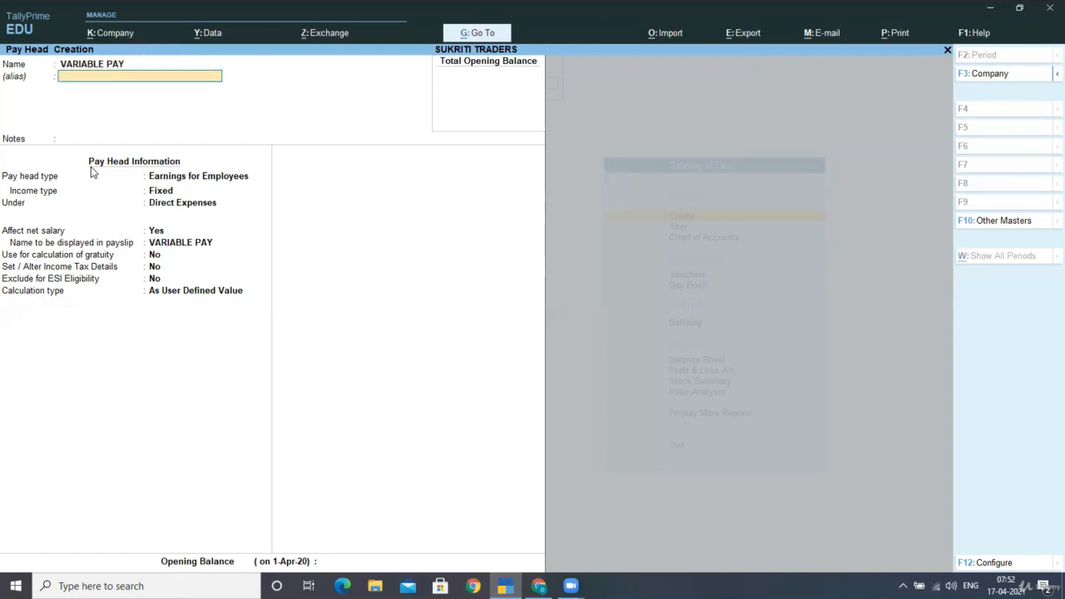
key(Return)
key(Return)
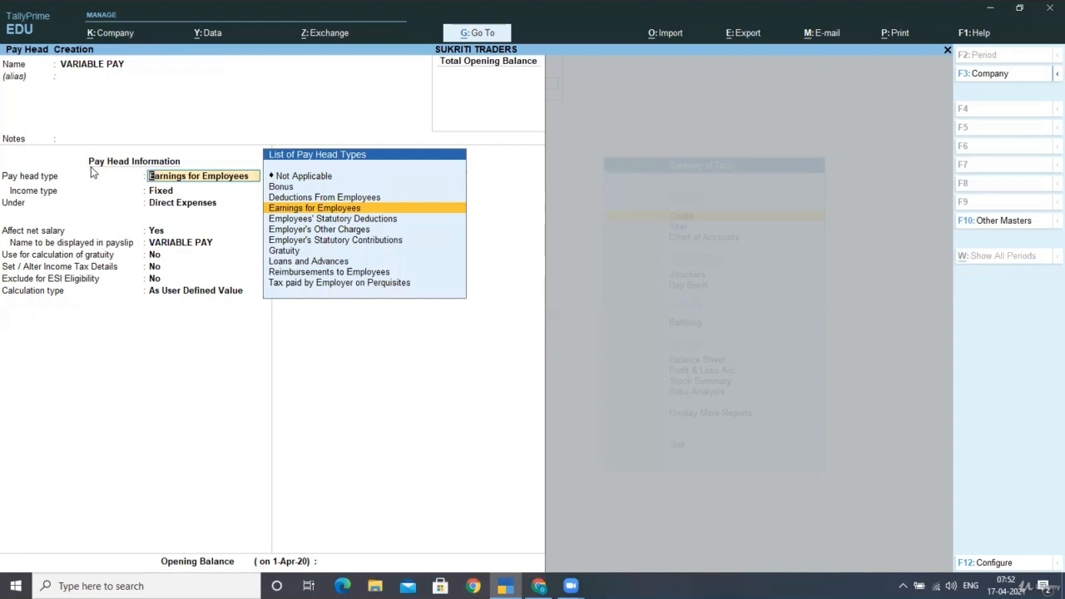
Set VARIABLE PAY as Earnings for Employees with income type Variable, grouped under Indirect Expenses
key(Return)
key(Down)
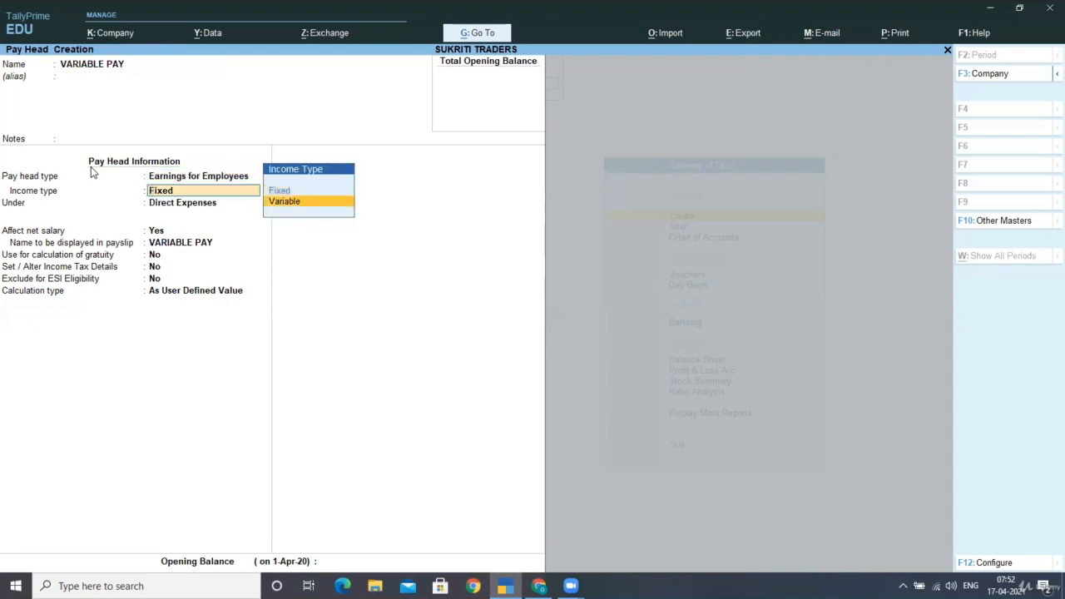
key(Return)
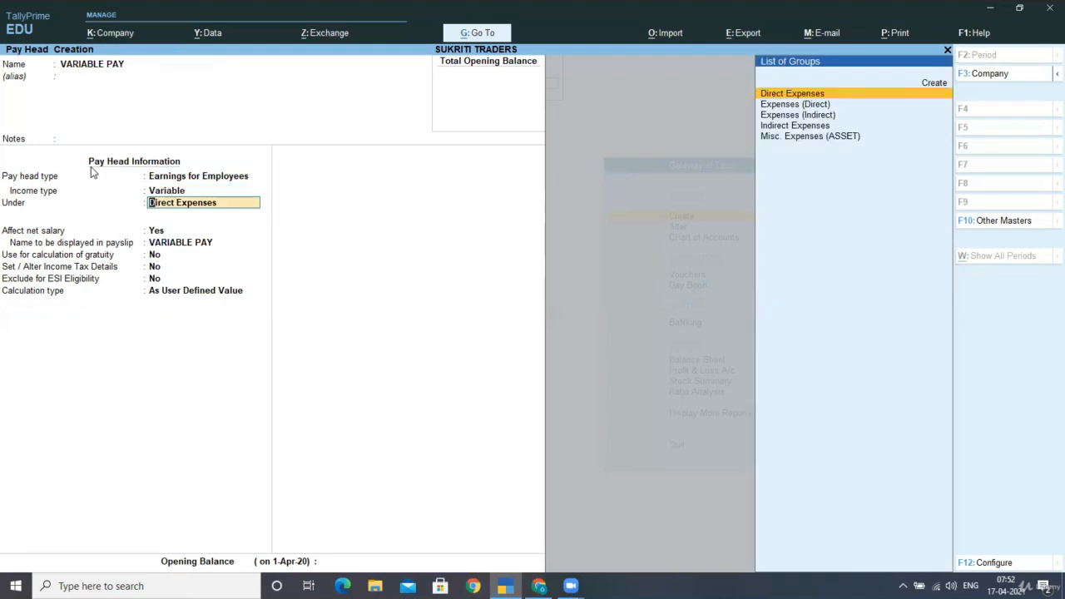
text(IN)
key(Return)
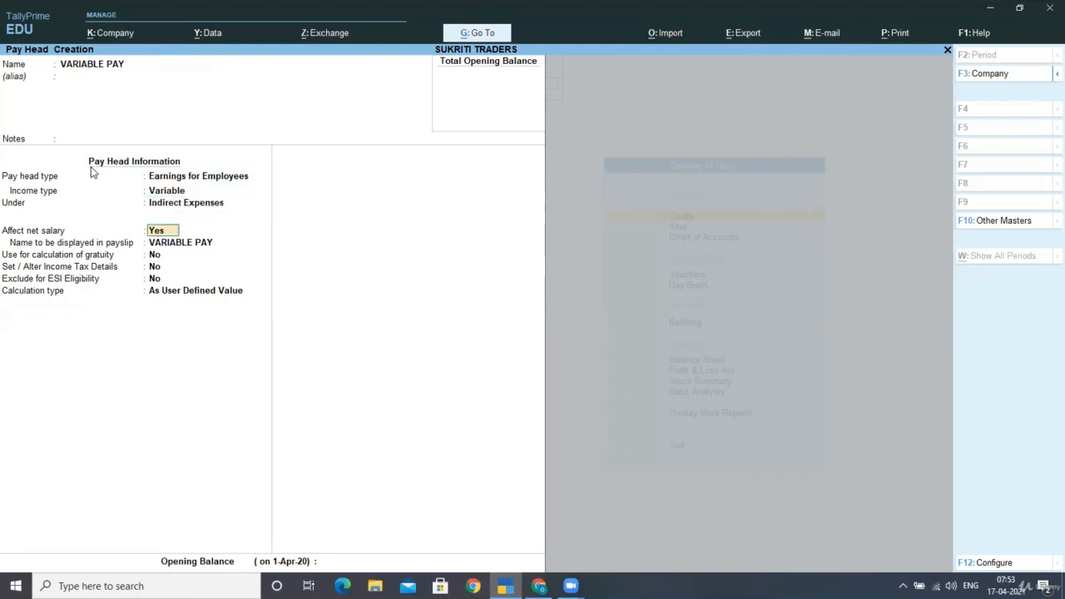
Keep the default salary, payslip, gratuity, tax and ESI settings and As User Defined Value calculation for VARIABLE PAY, without an opening balance
key(Return)
key(Return)
key(Return)
key(Return)
key(Return)
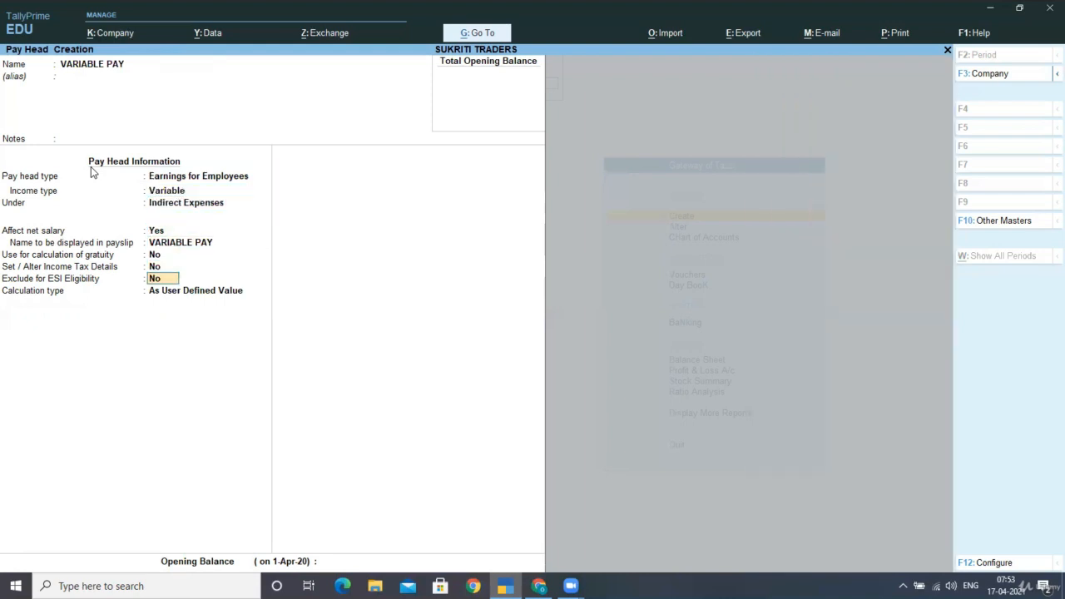
key(Return)
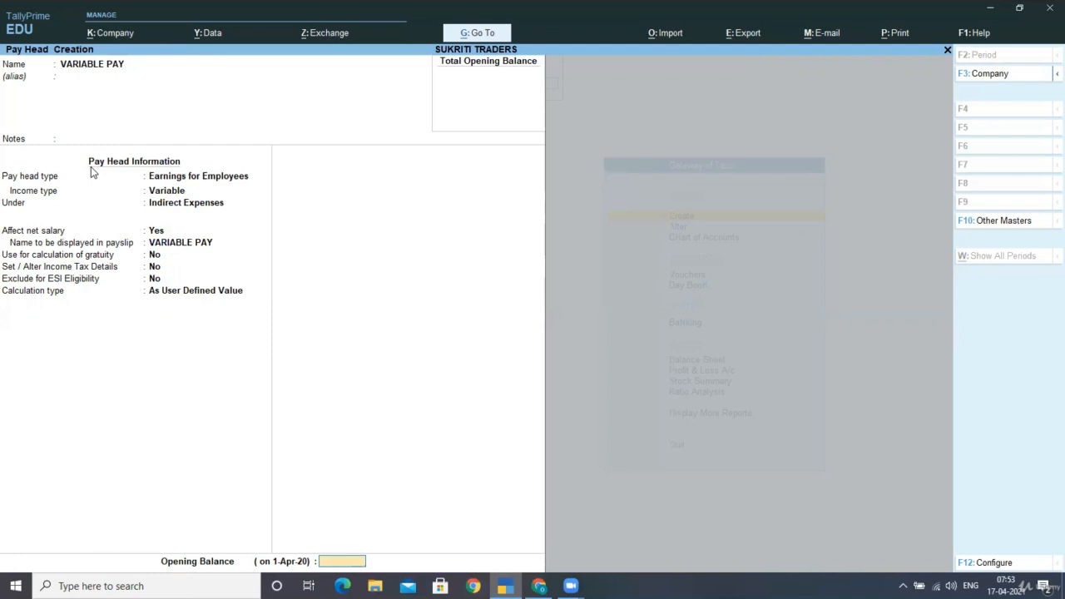
key(Return)
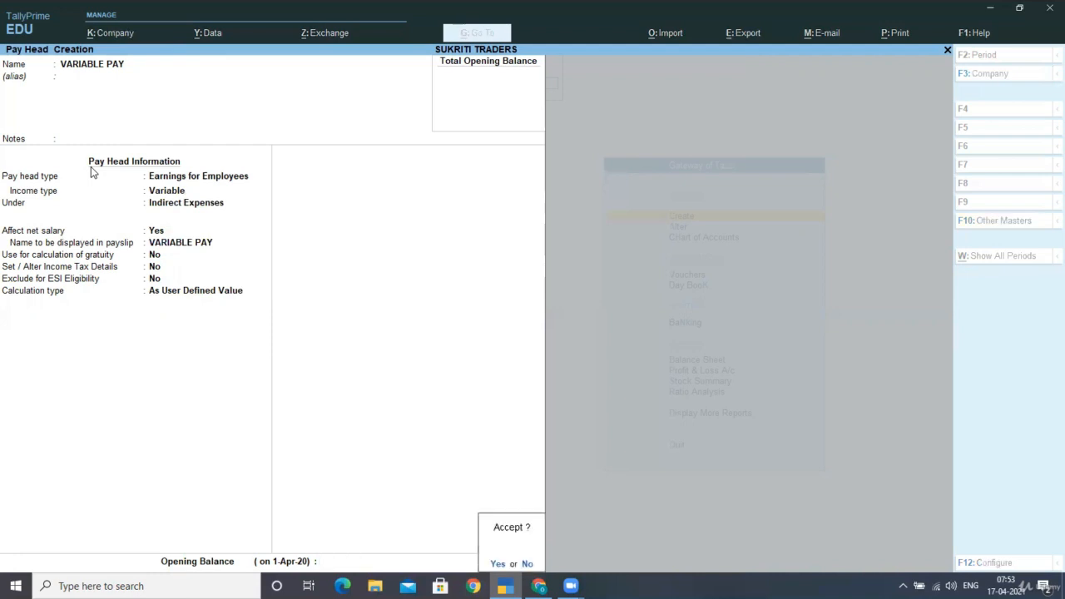
Save the VARIABLE PAY pay head and name the next new pay head EMPLOYEES PF CONTT
key(Return)
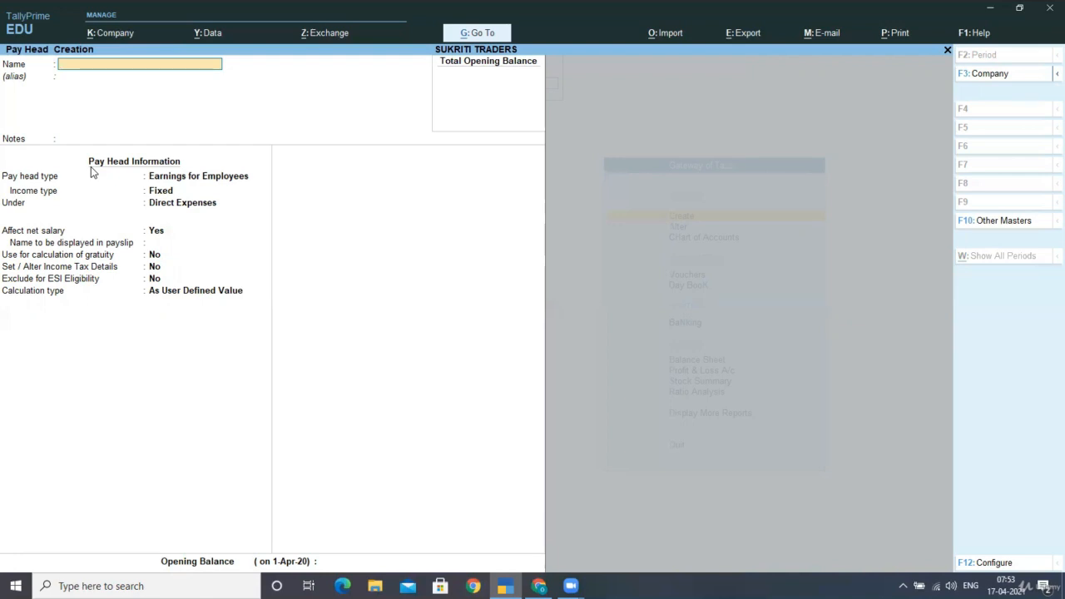
text(EMPLOYEES PF CONTT)
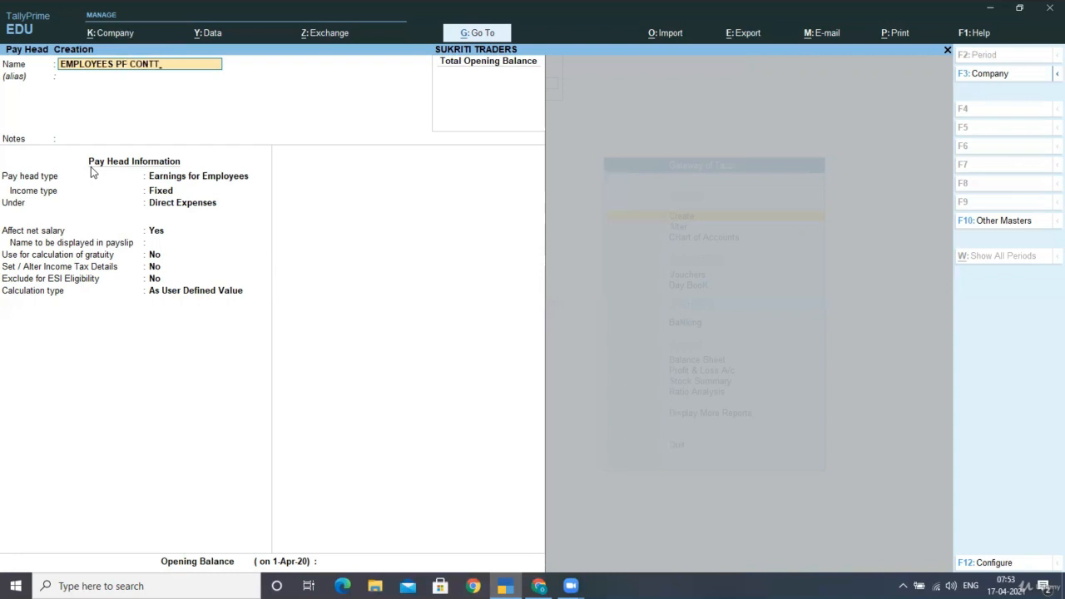
key(Return)
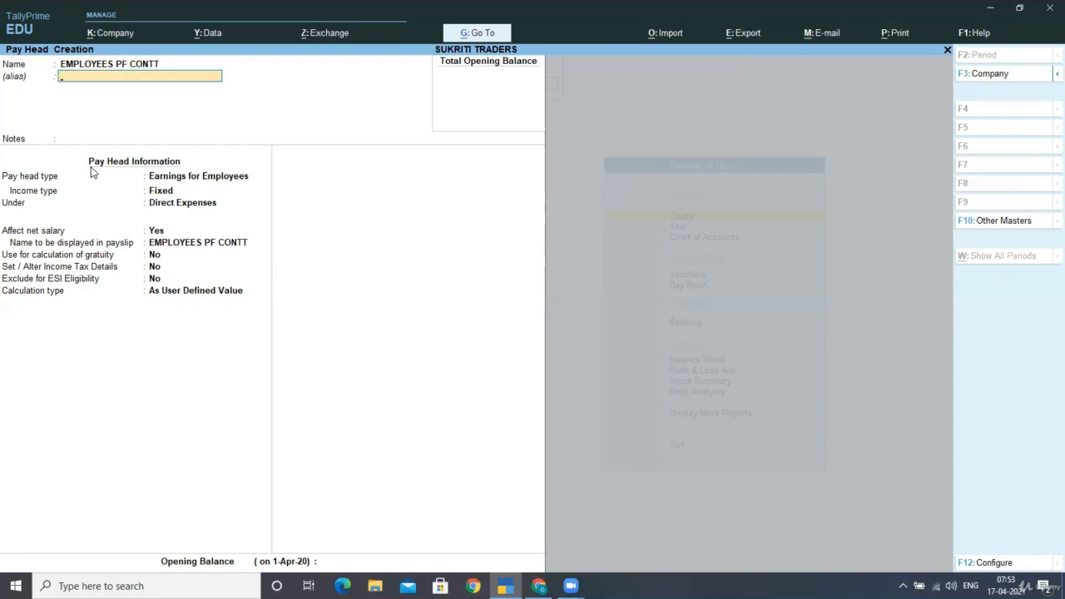
key(BackSpace)
key(Return)
key(BackSpace)
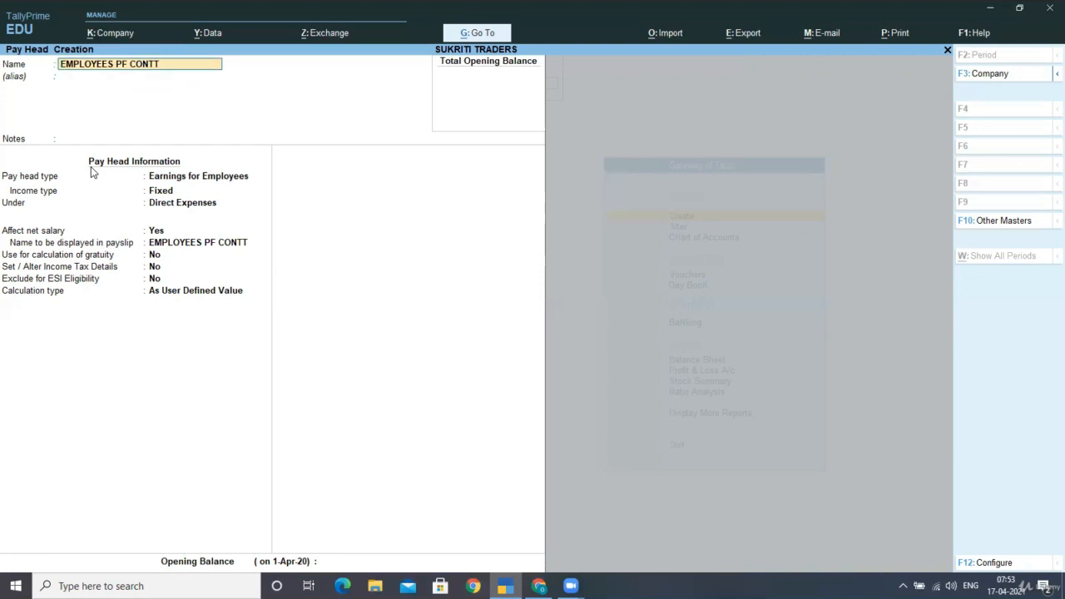
text(@12%)
key(Return)
key(Return)
key(Return)
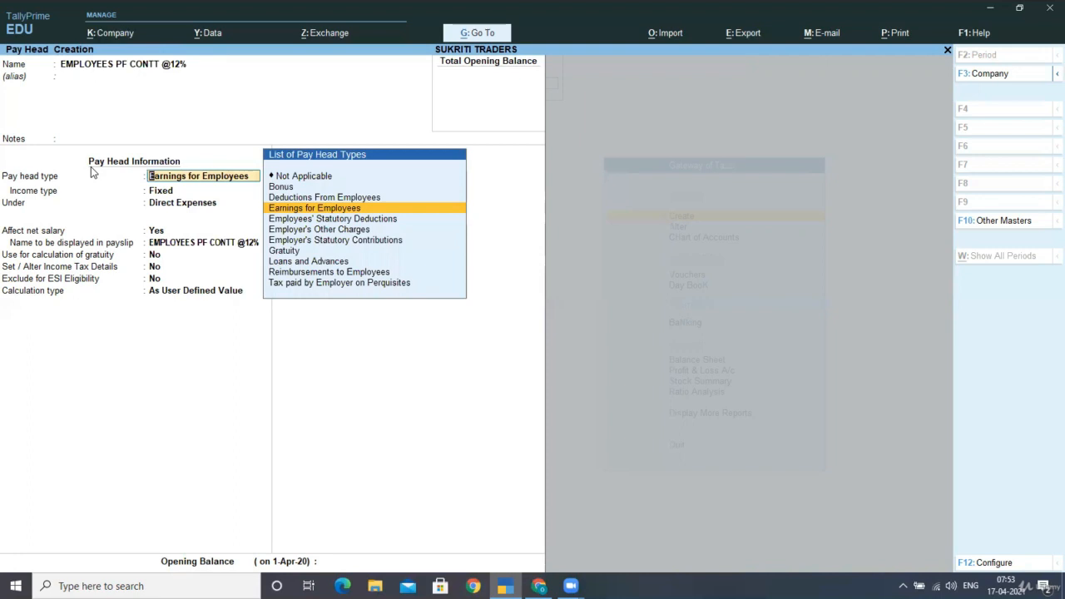
key(Down)
key(Down)
key(Down)
key(Up)
key(Up)
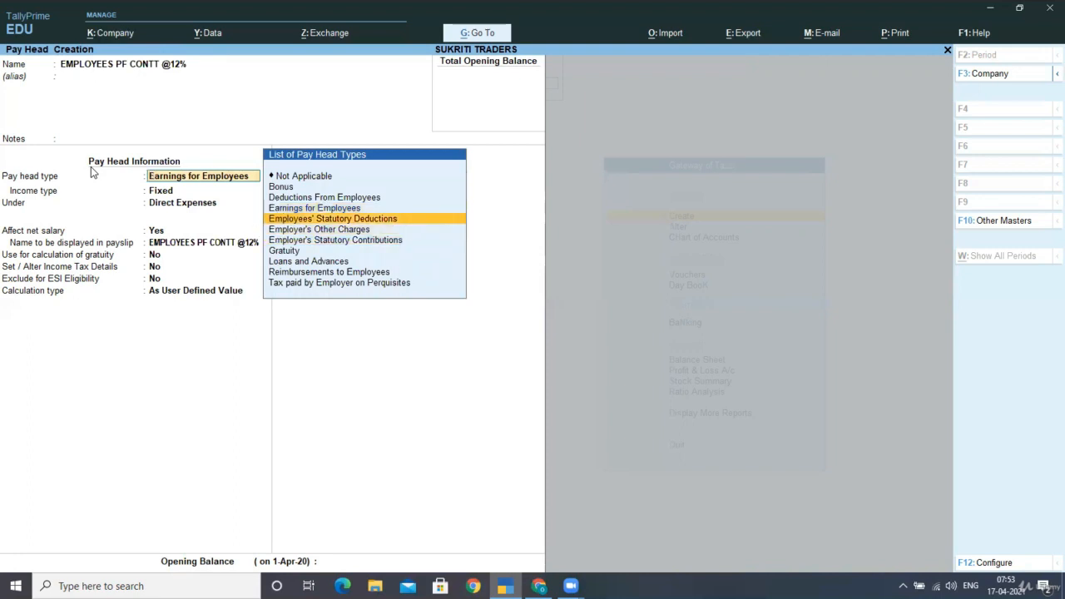
key(Return)
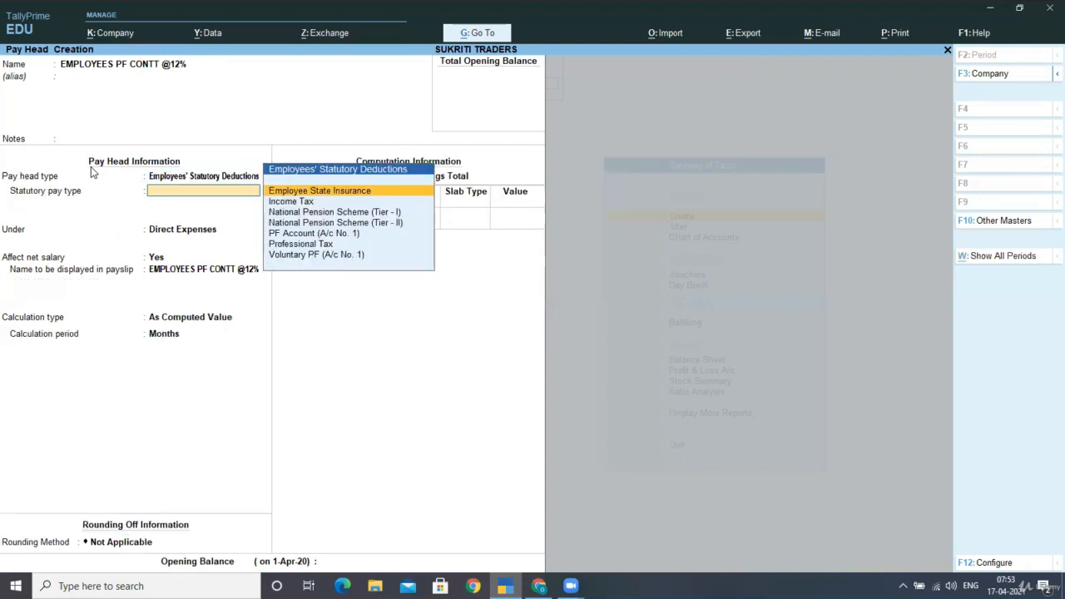
Choose PF Account (A/c No. 1) as the statutory pay type and group the pay head under Current Liabilities
key(Down)
key(Down)
key(Down)
key(Down)
key(Return)
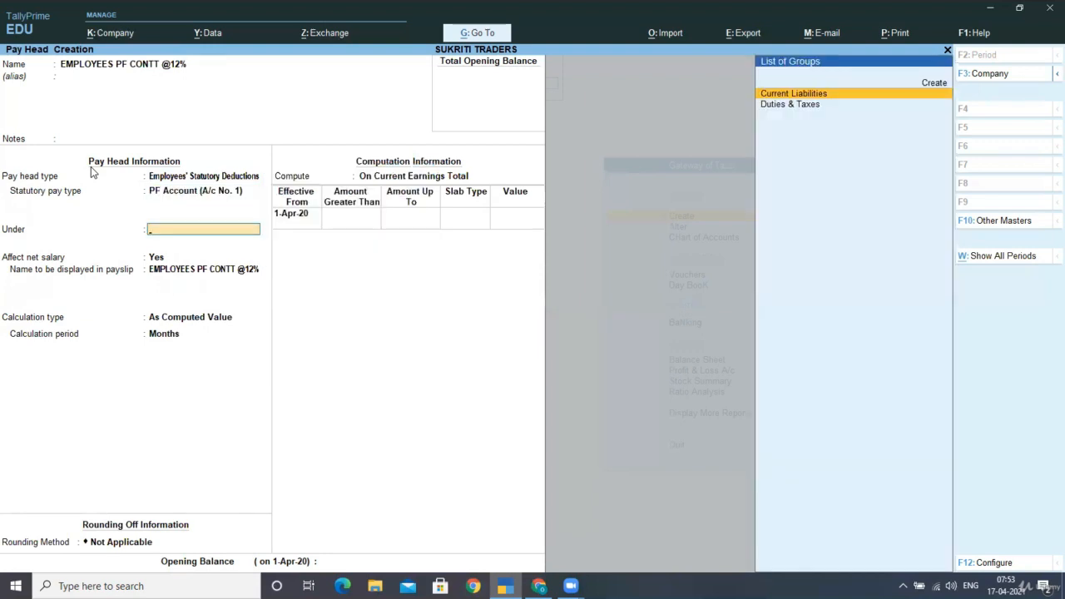
key(Return)
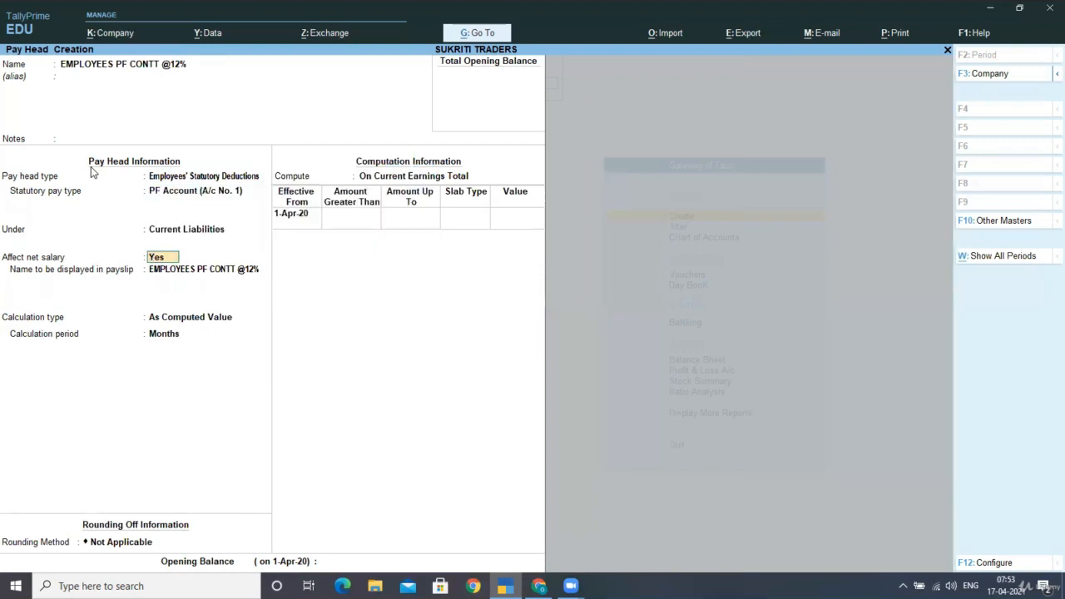
Keep the PF pay head affecting net salary, with its default payslip name and rounding method Not Applicable
key(Return)
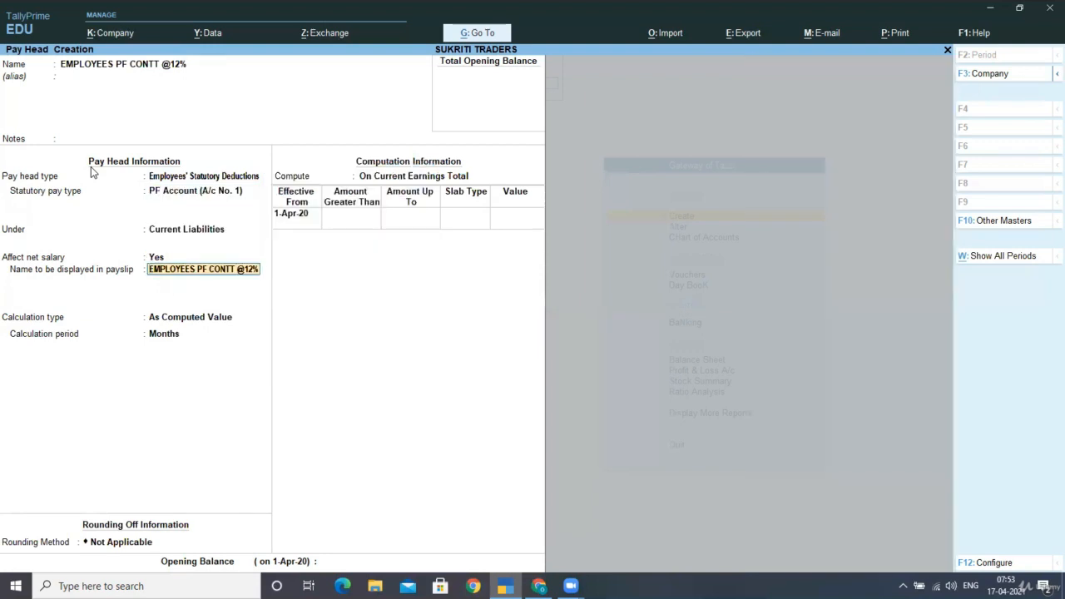
key(Return)
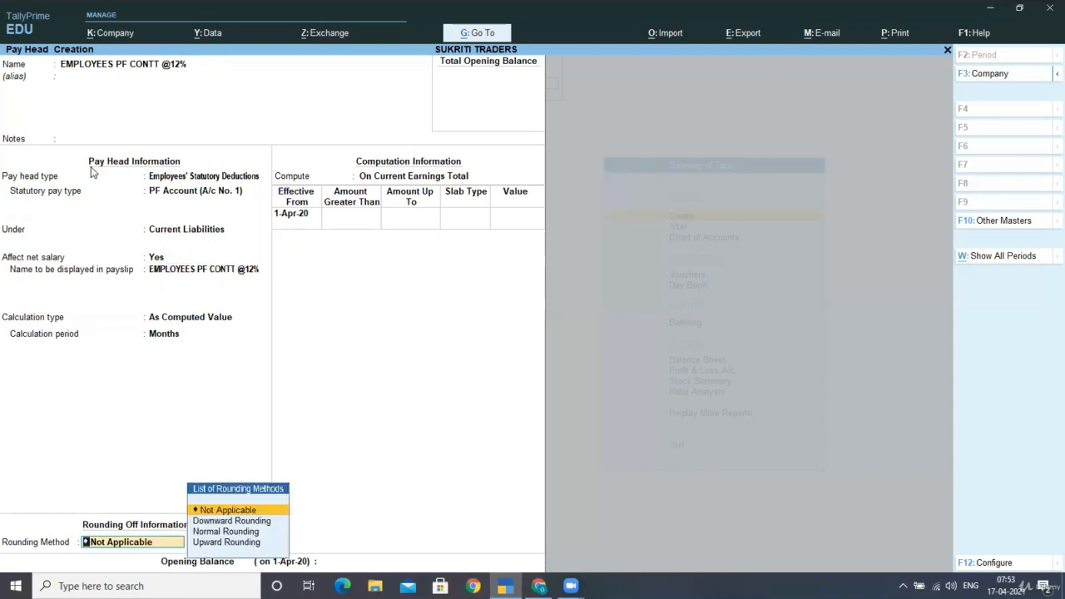
key(Return)
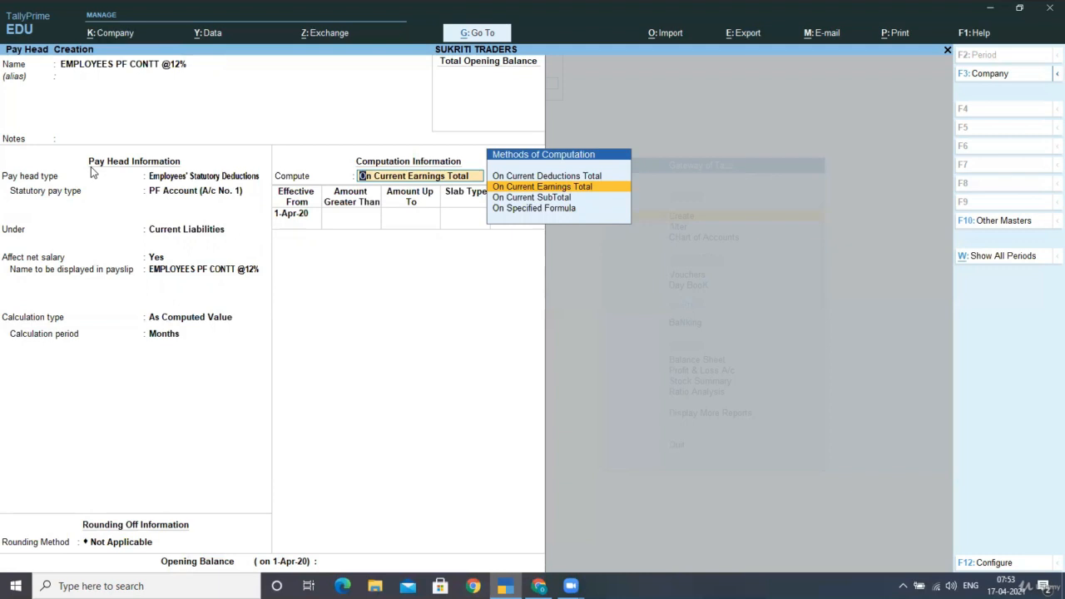
key(Down)
key(Down)
key(Return)
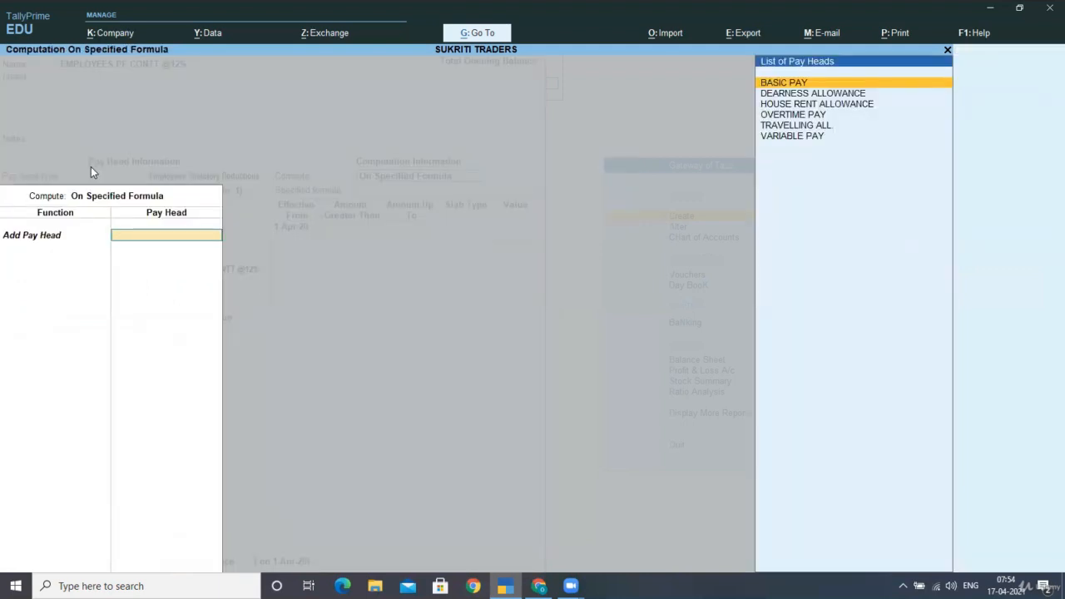
key(Return)
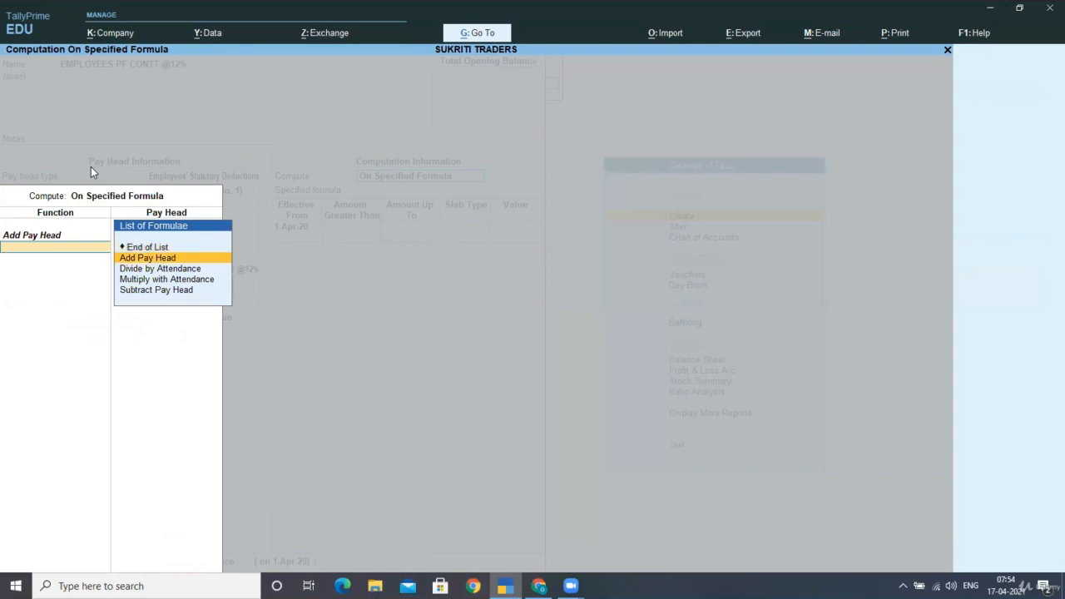
key(Up)
key(Return)
Add a Percentage slab of 12% for amounts up to 6,500
key(Return)
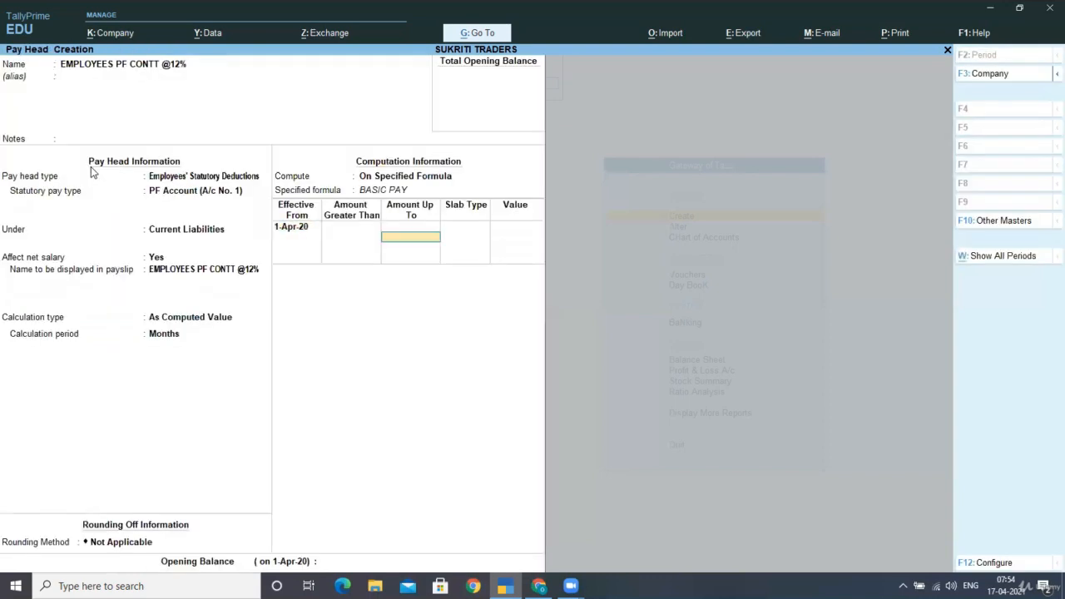
text(6500)
key(Return)
key(Return)
text(12)
Add a Value slab of 780 for amounts above 6,500 and save the PF pay head without an opening balance
key(Return)
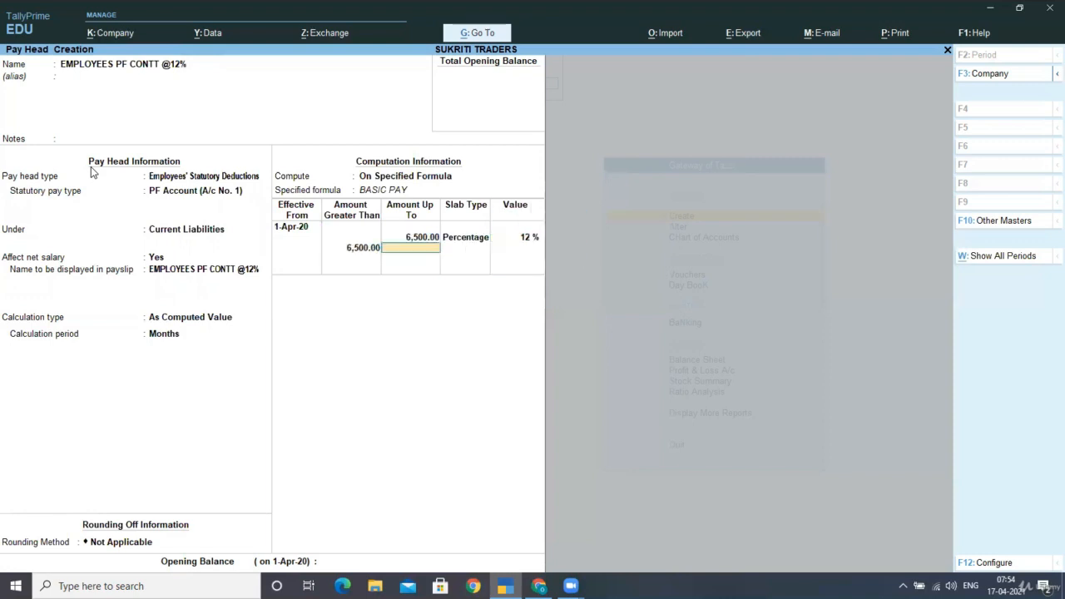
key(Return)
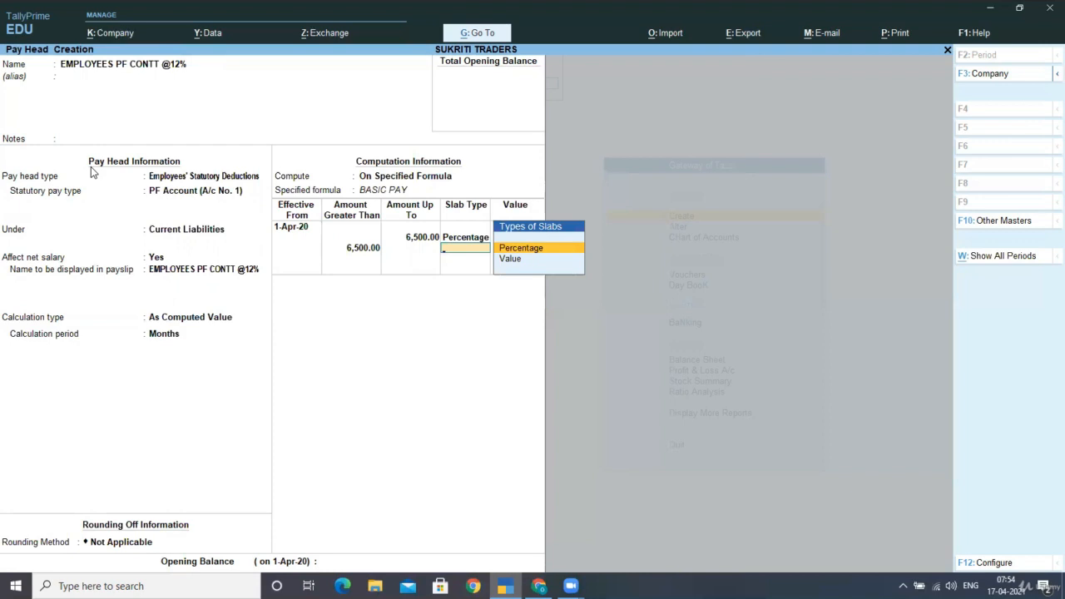
key(Down)
key(Return)
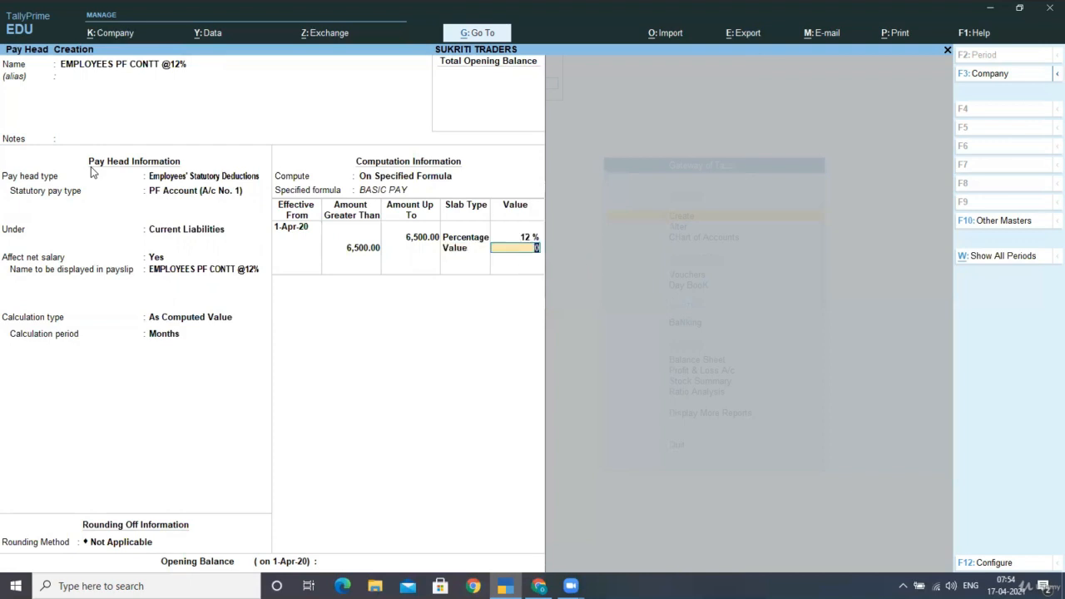
text(780)
key(Return)
key(Return)
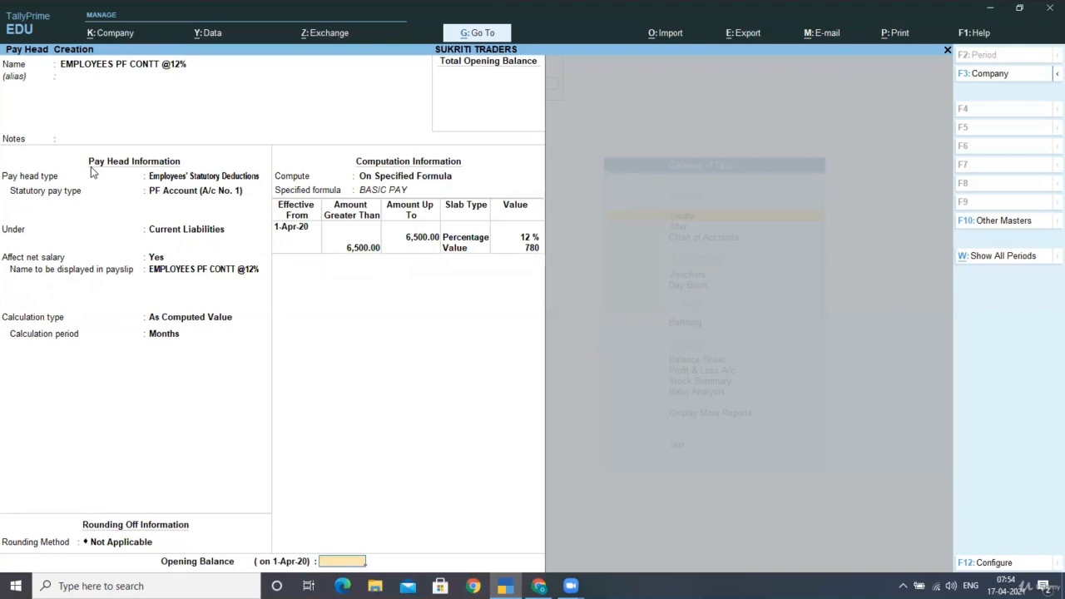
key(Return)
key(Return)
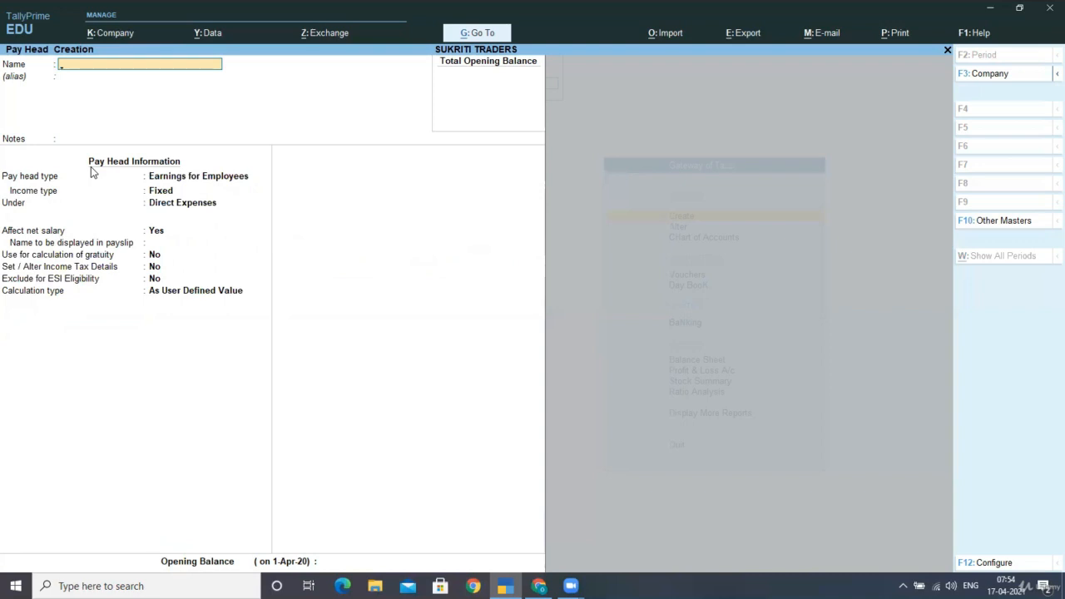
Name the new pay head PROFEWSSIONAL TAX, leaving its alias and notes blank
text(PROFEWSSIONAL TAX)
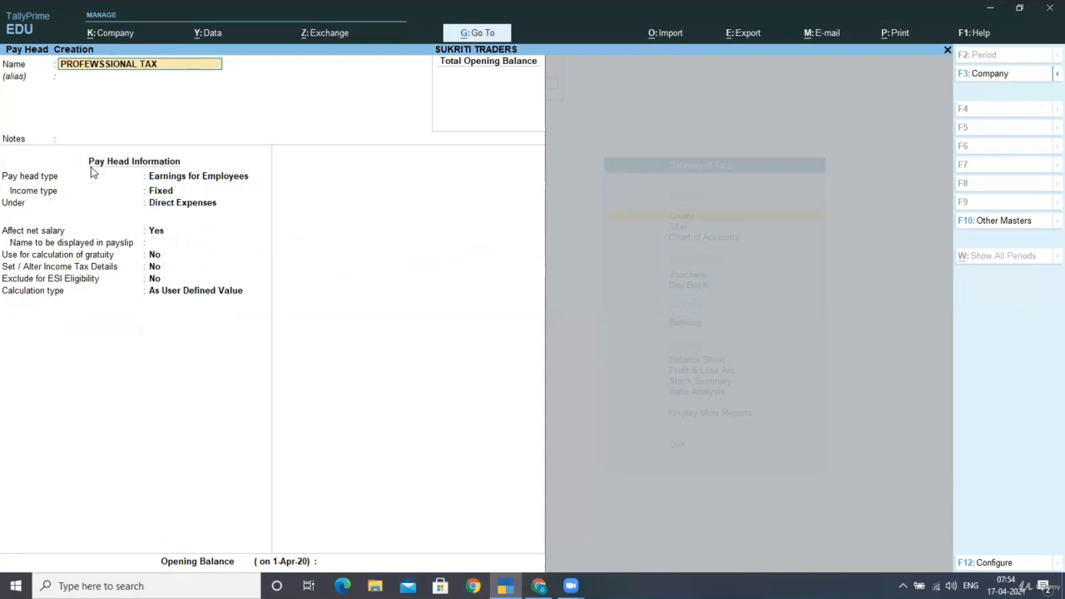
key(Return)
key(Return)
key(Return)
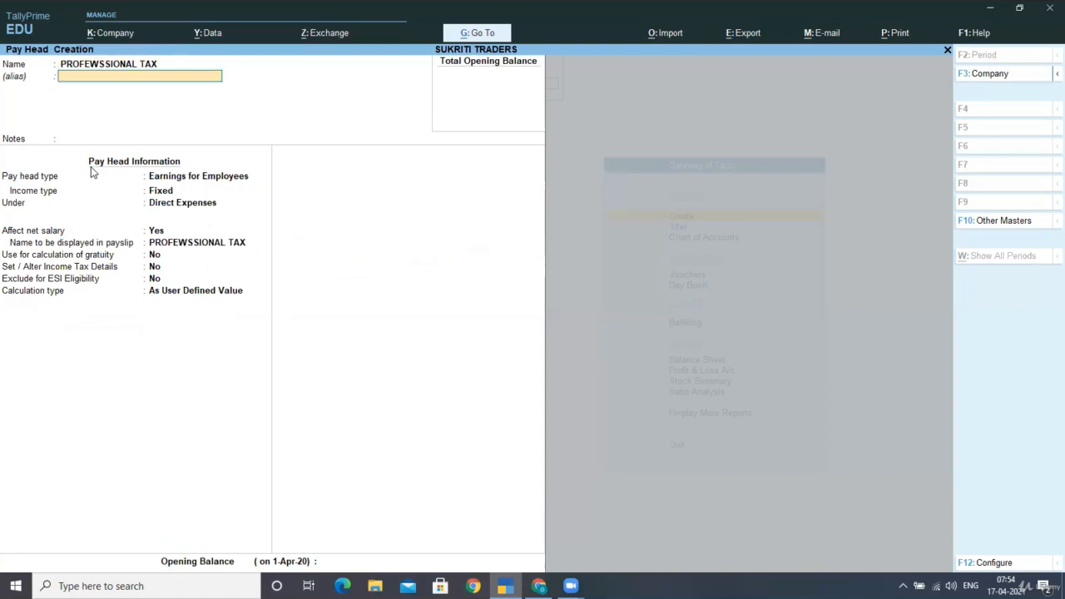
Set PROFEWSSIONAL TAX as Employees' Statutory Deductions with statutory pay type Professional Tax
key(Down)
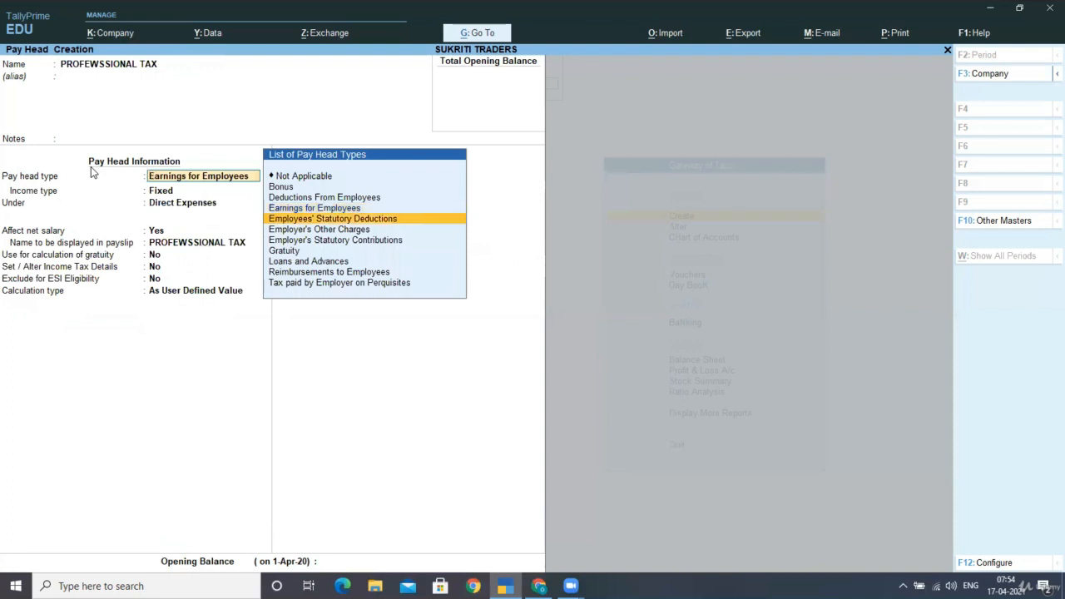
key(Return)
key(Down)
key(Down)
key(Down)
key(Down)
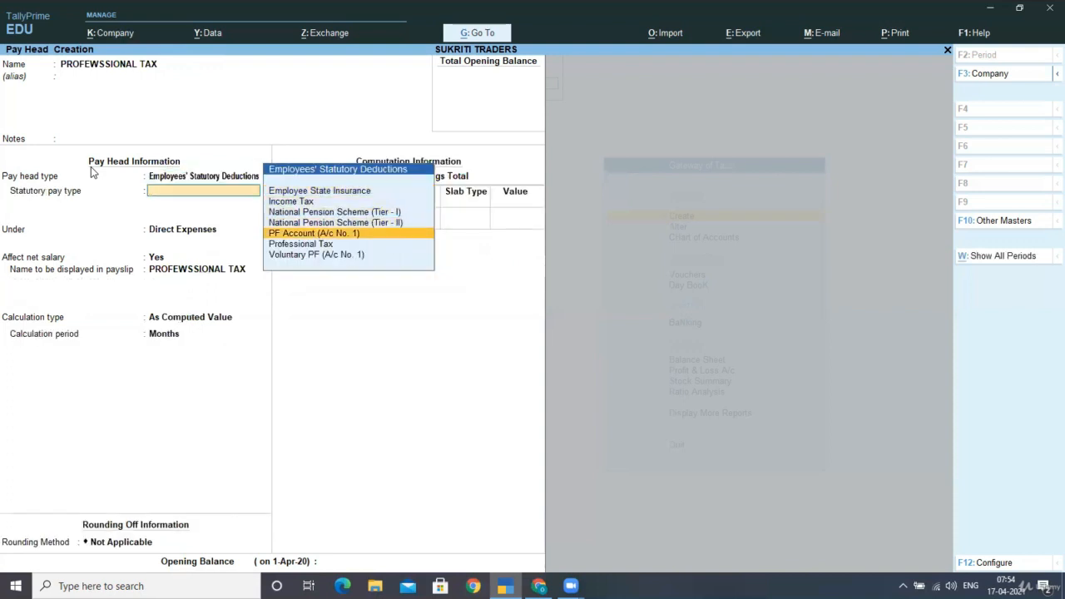
key(Down)
key(Return)
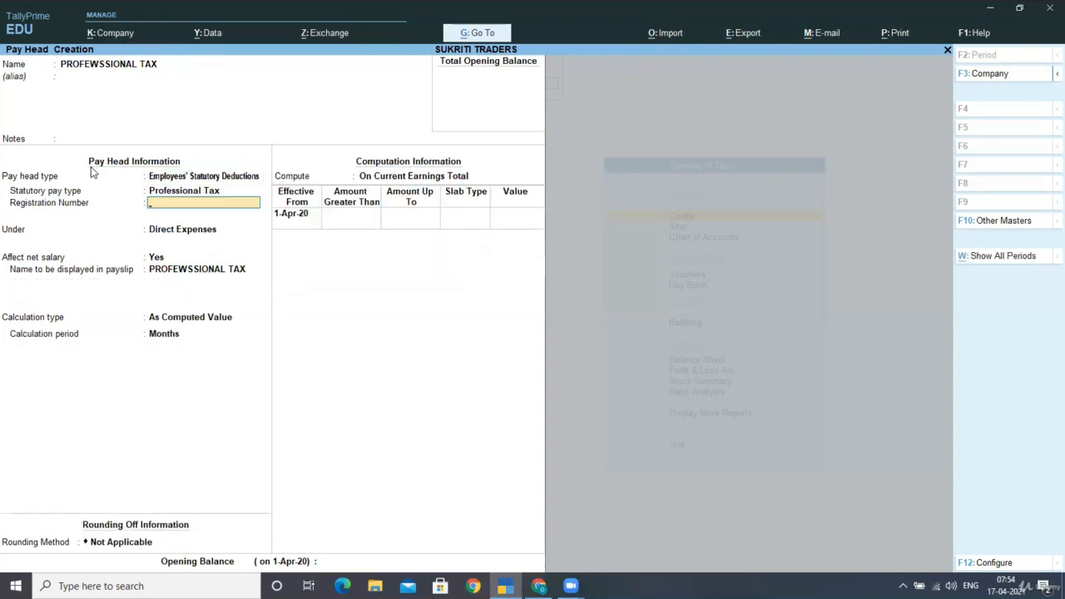
Enter the professional tax registration number and group the pay head under Current Liabilities
text(21432131432)
key(Return)
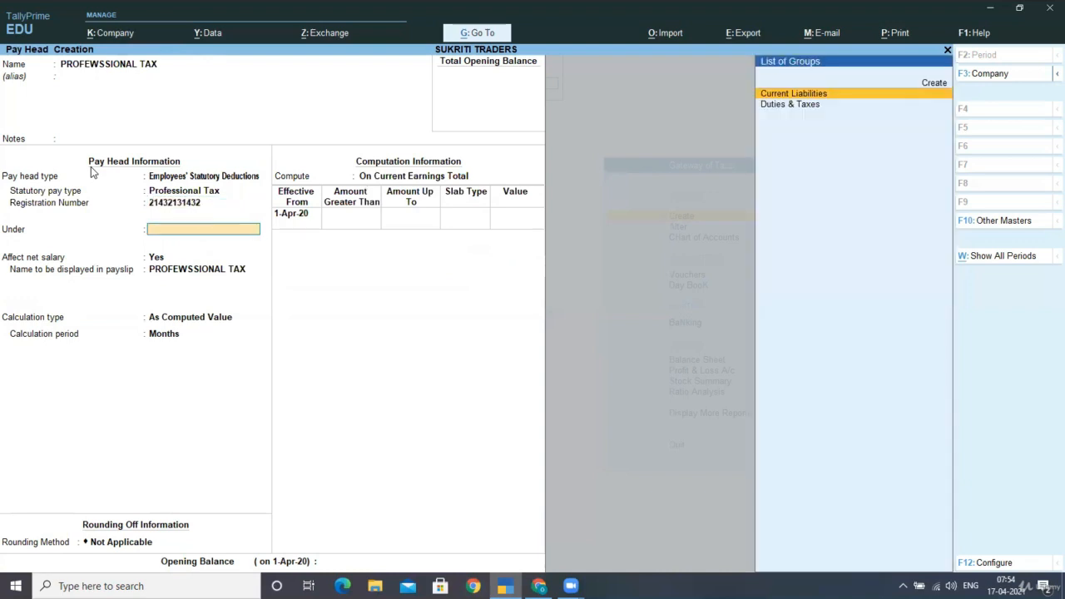
key(Return)
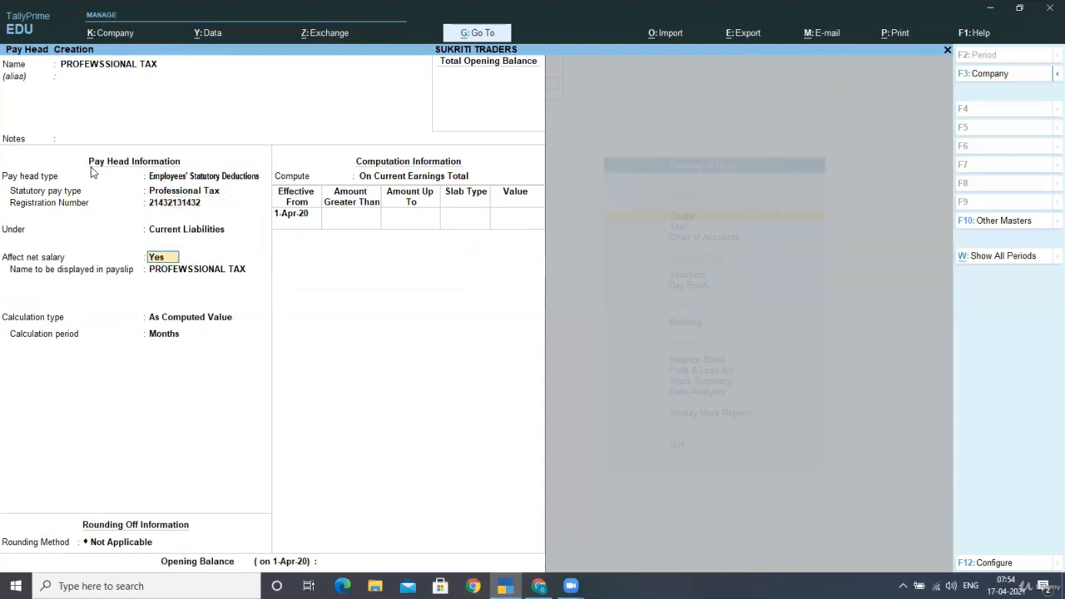
Keep net salary affected, the default payslip name, calculation period Months and rounding method Not Applicable for PROFEWSSIONAL TAX
key(Return)
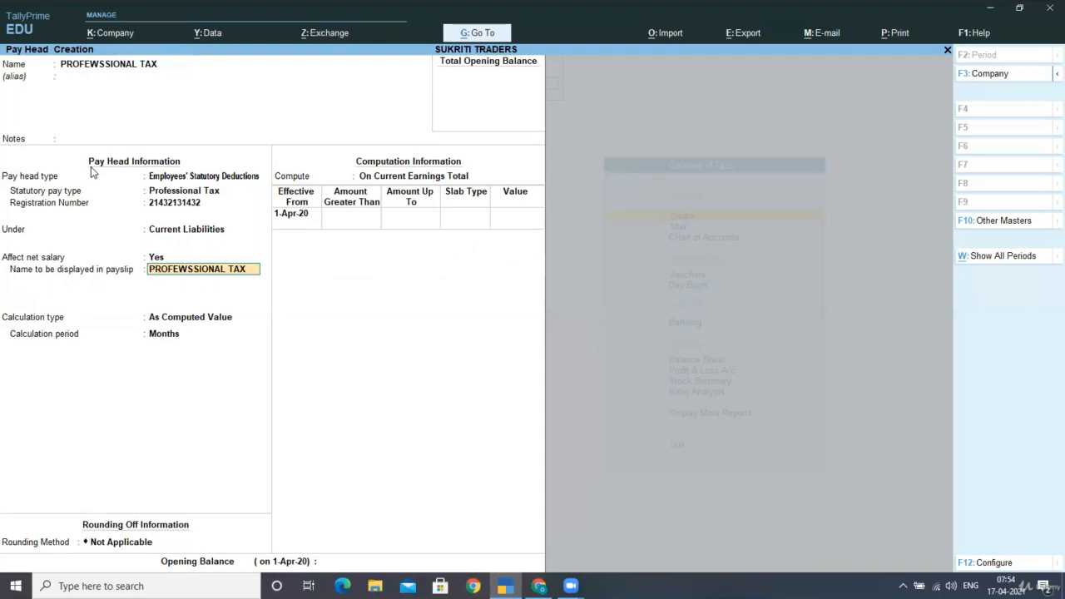
key(Return)
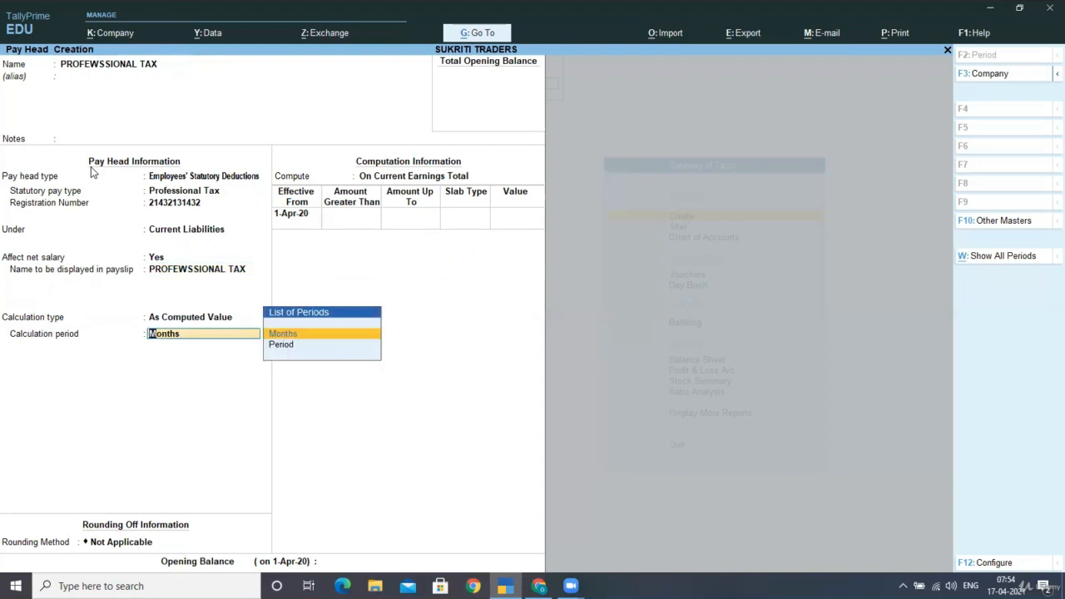
key(Return)
key(Return)
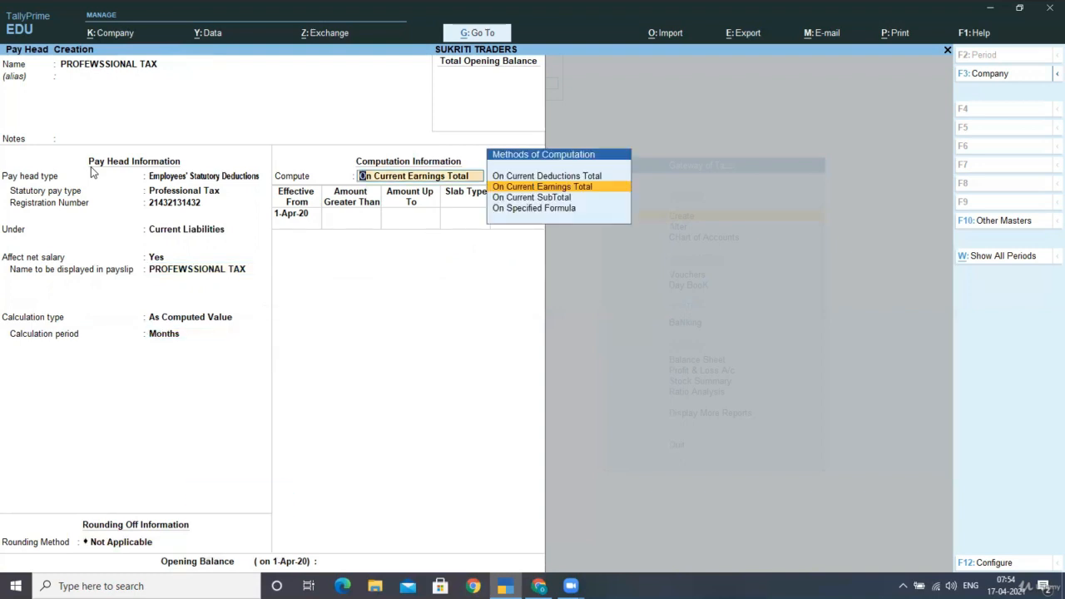
Set the computation method of PROFEWSSIONAL TAX to On Specified Formula
key(Down)
key(Down)
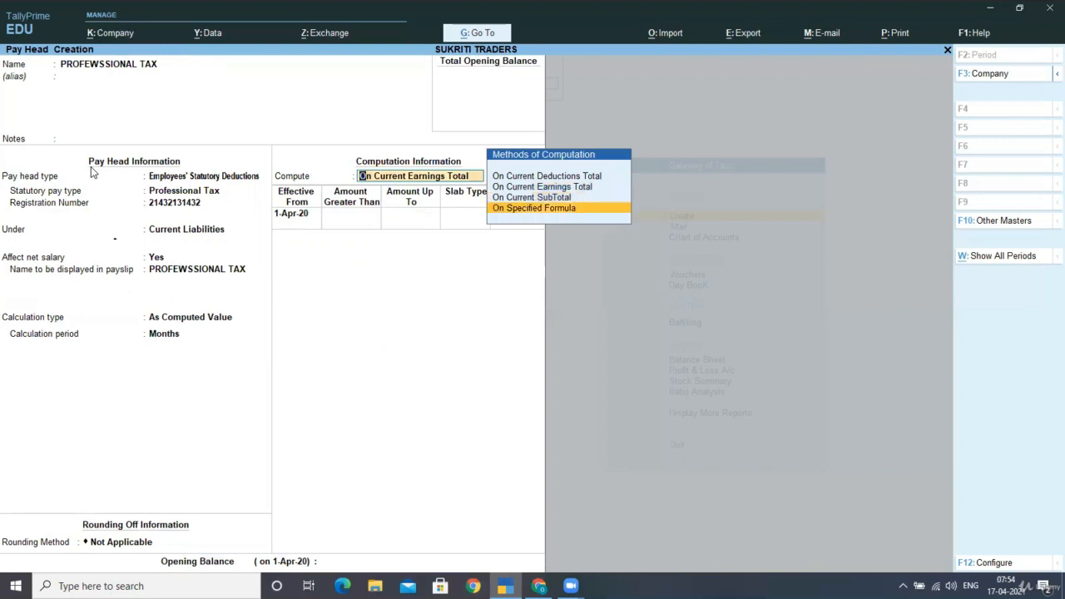
key(Return)
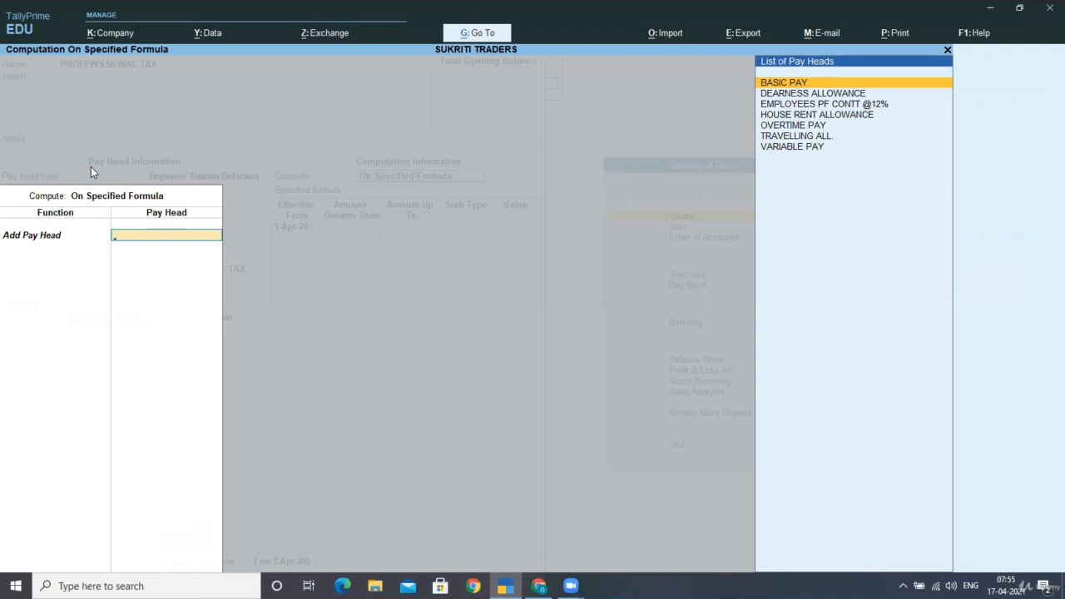
Leave the formula definition and change the computation method of PROFEWSSIONAL TAX to On Current Earnings Total
key(Escape)
key(Return)
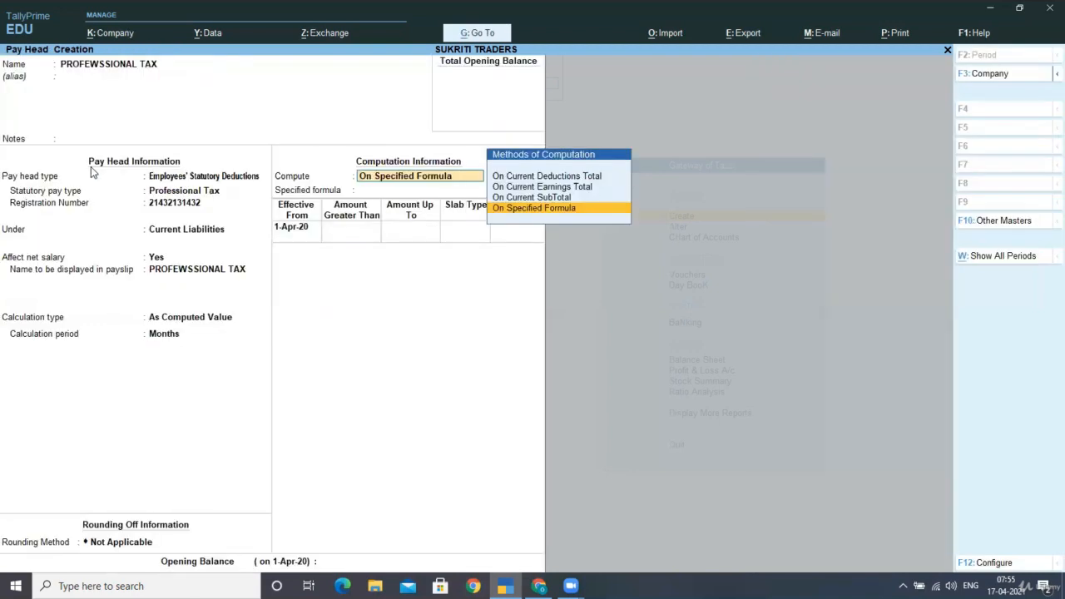
key(Up)
key(Up)
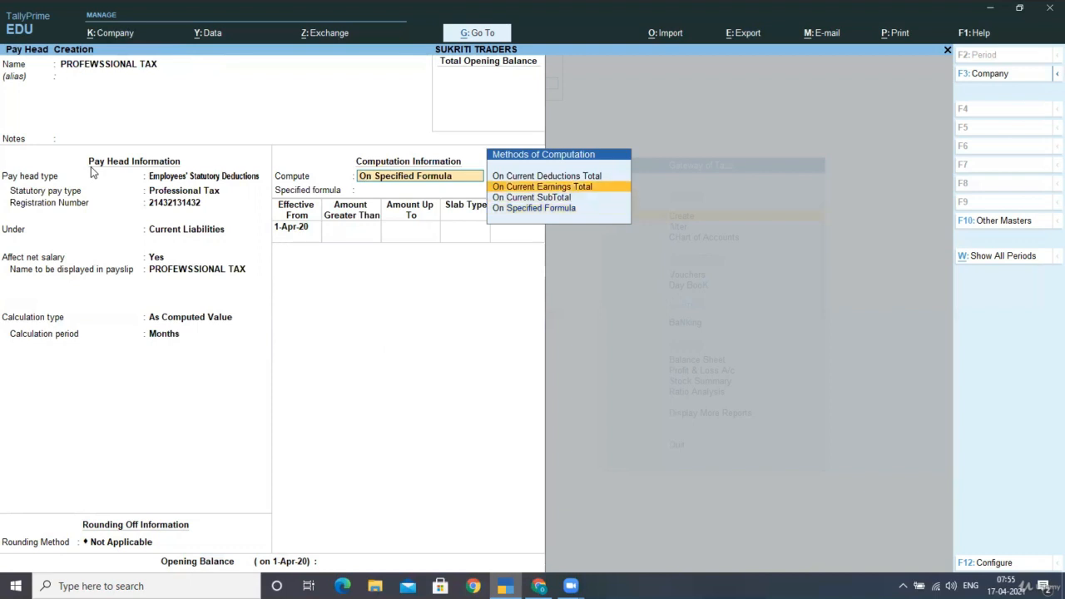
key(Return)
key(Return)
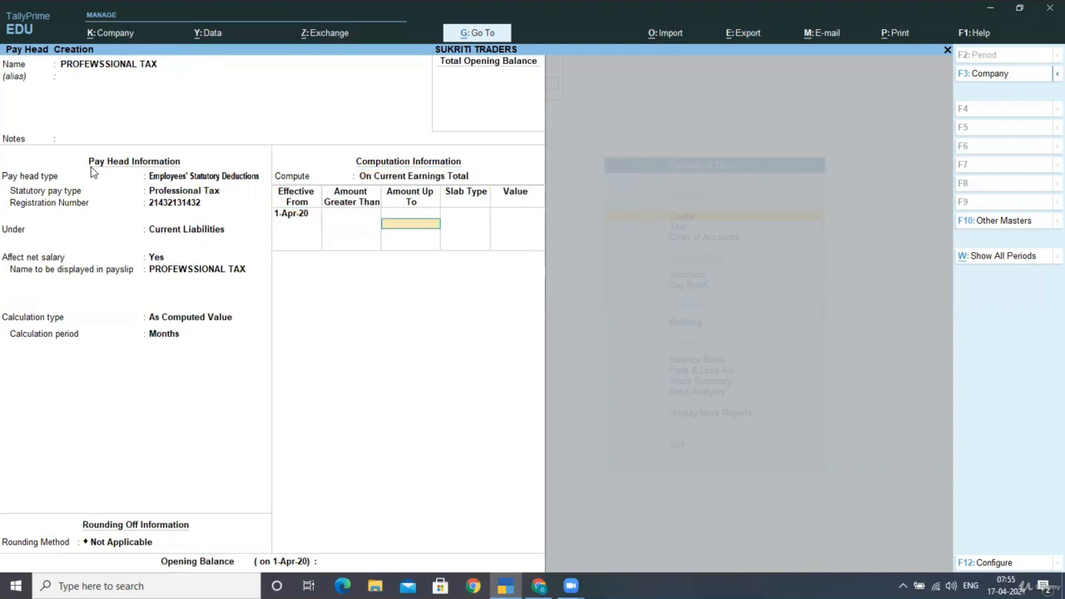
Define the first professional tax slab for amounts up to 5,000 with slab type Value and value 0
text(5000)
key(Return)
key(Down)
key(Return)
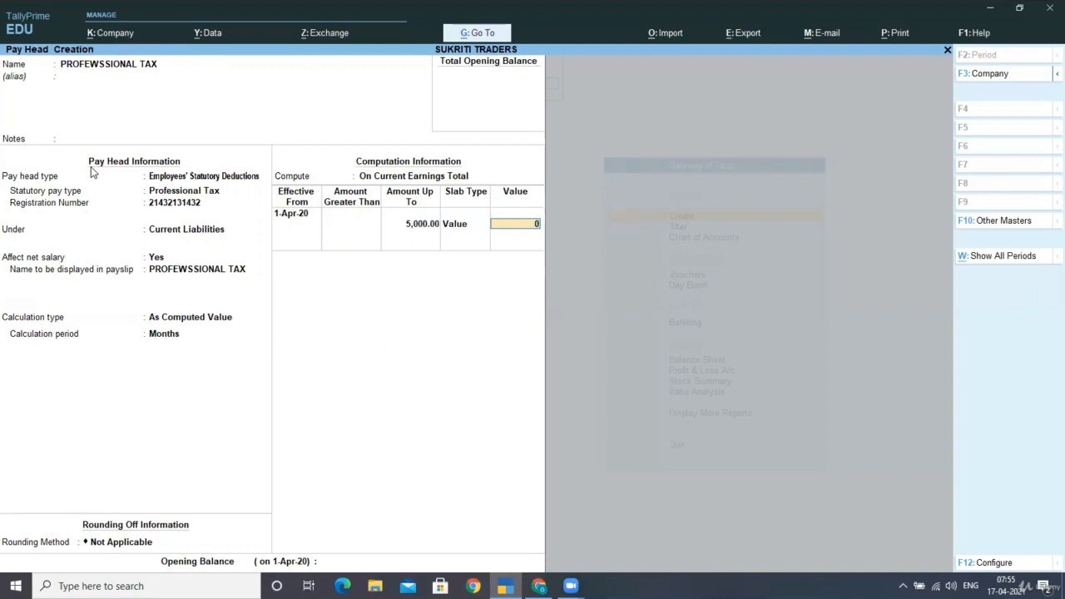
key(Return)
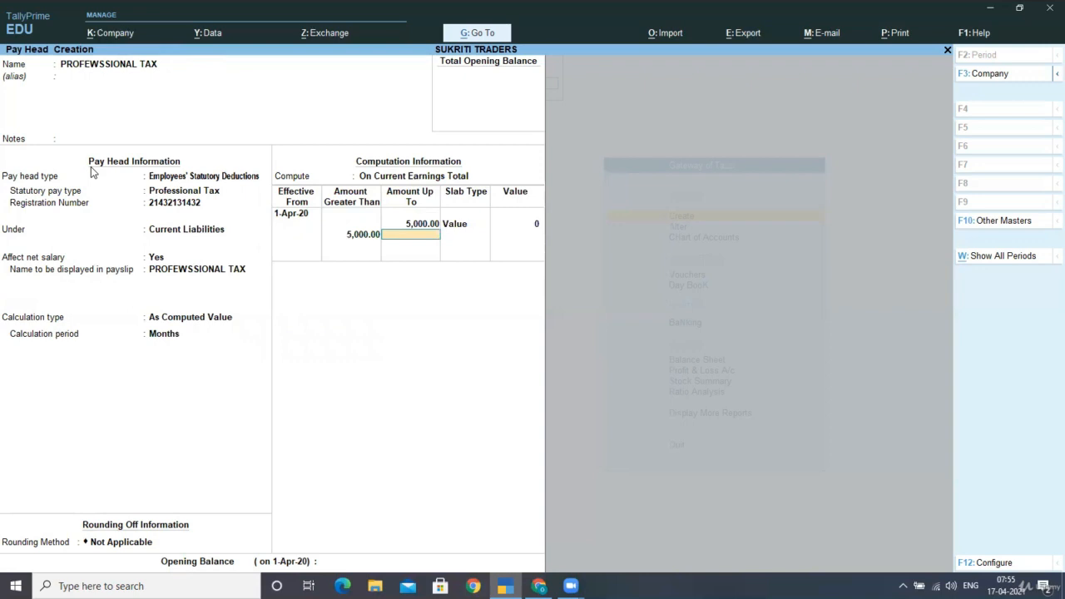
Define the second professional tax slab for amounts above 5,000 up to 10,000 with slab type Value and value 175
key(Return)
key(Down)
key(Return)
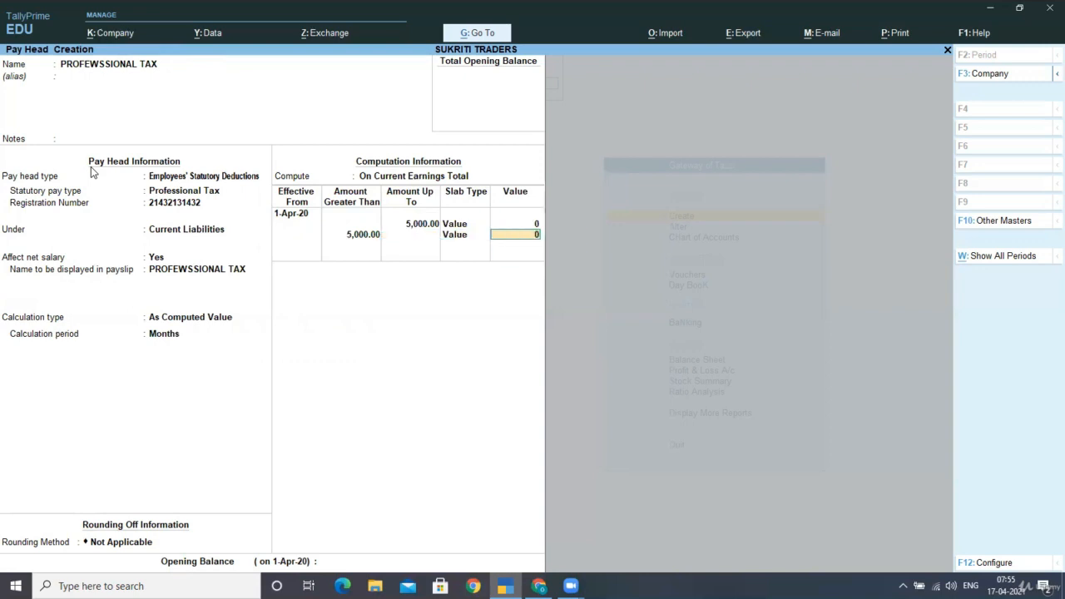
text(175)
key(BackSpace)
key(BackSpace)
key(BackSpace)
text(5)
key(BackSpace)
key(BackSpace)
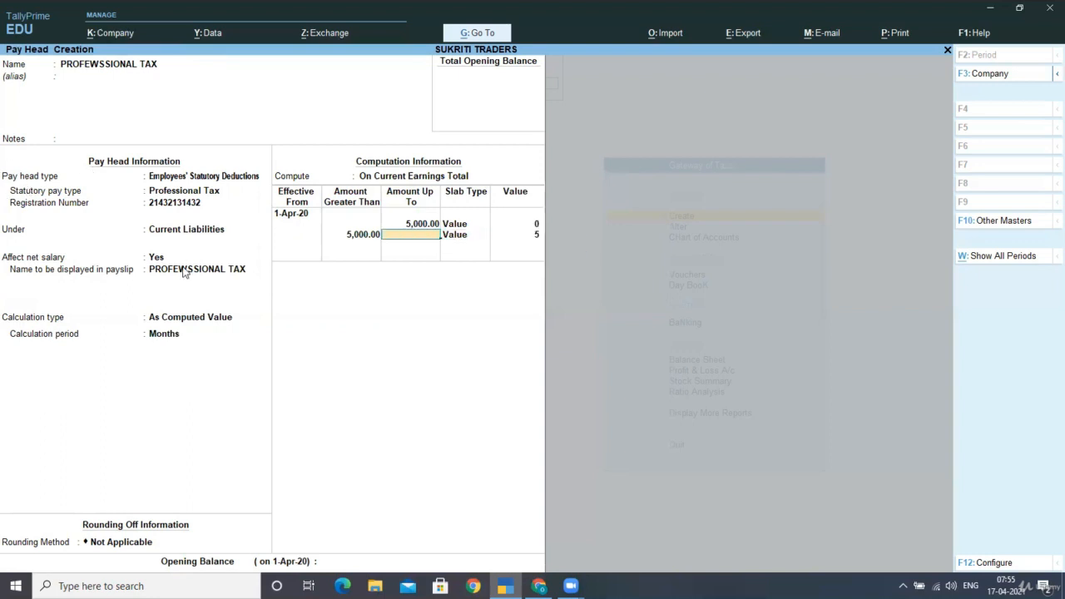
text(10000)
key(Return)
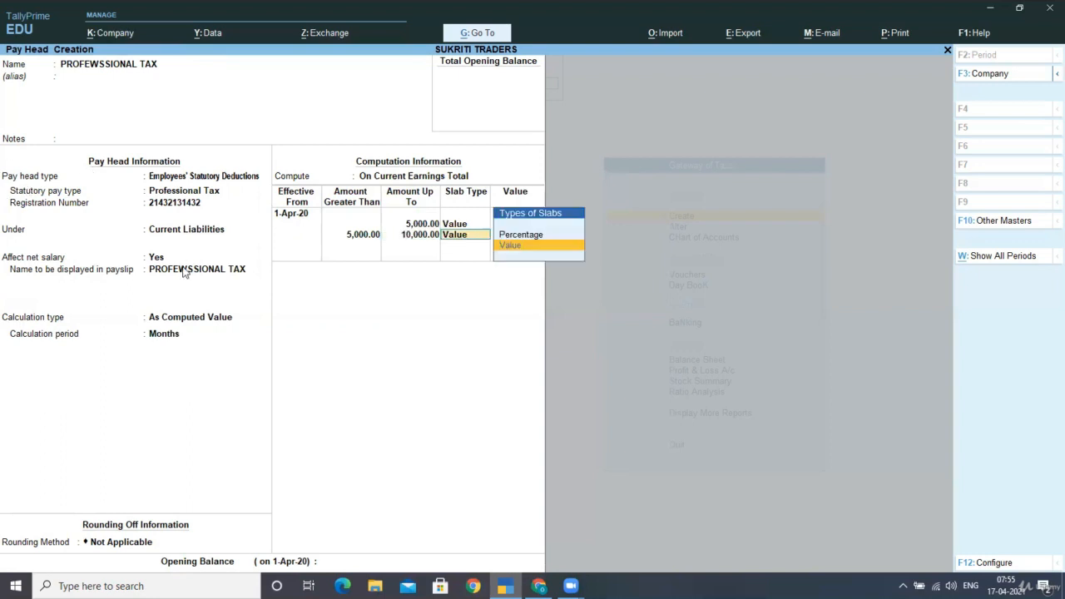
key(Return)
text(175)
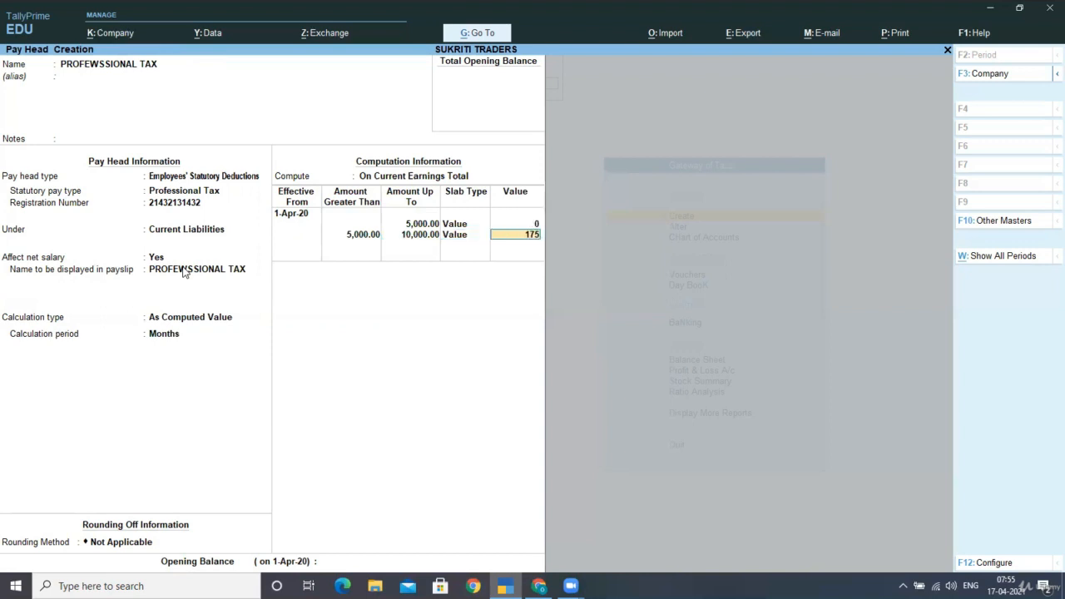
key(Return)
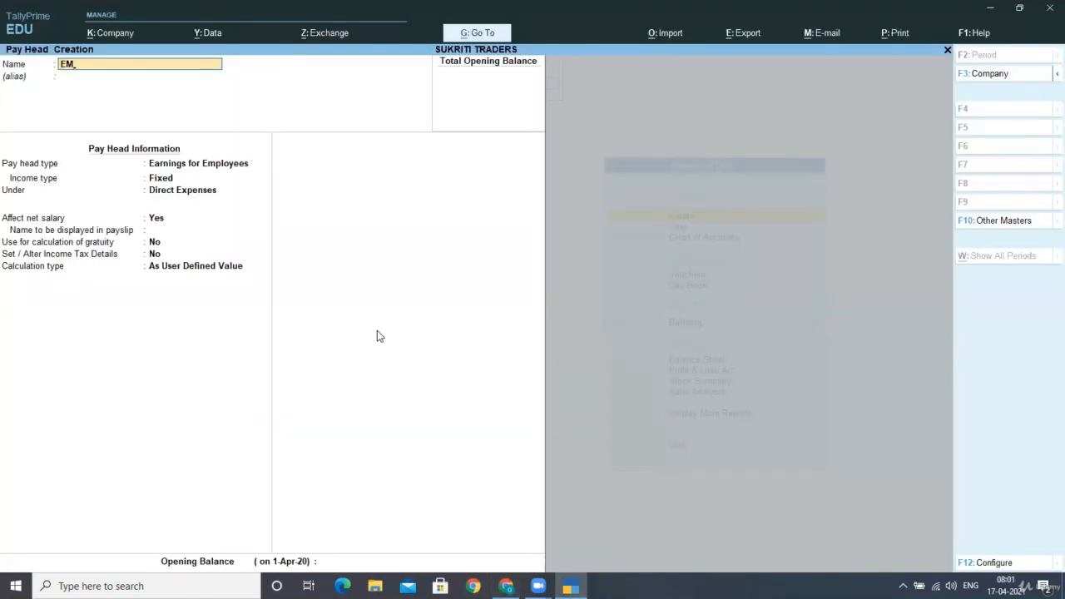
Name the new pay head EMPLOYER CONTT EPF @ 3.67% and leave its alias empty
text(PLOYER C)
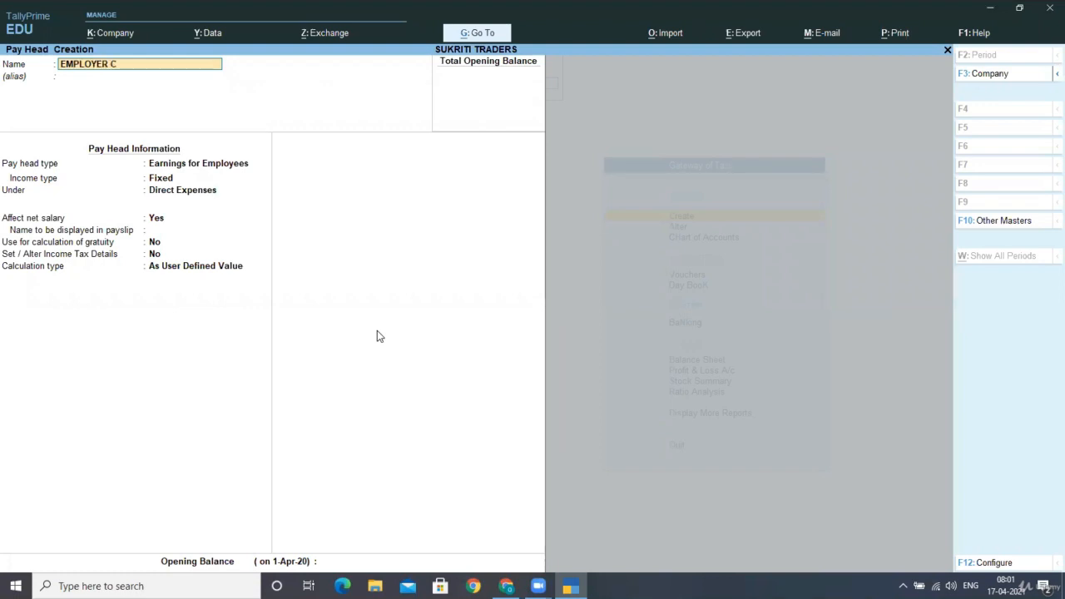
text(ONTT EPF @ 3.67%)
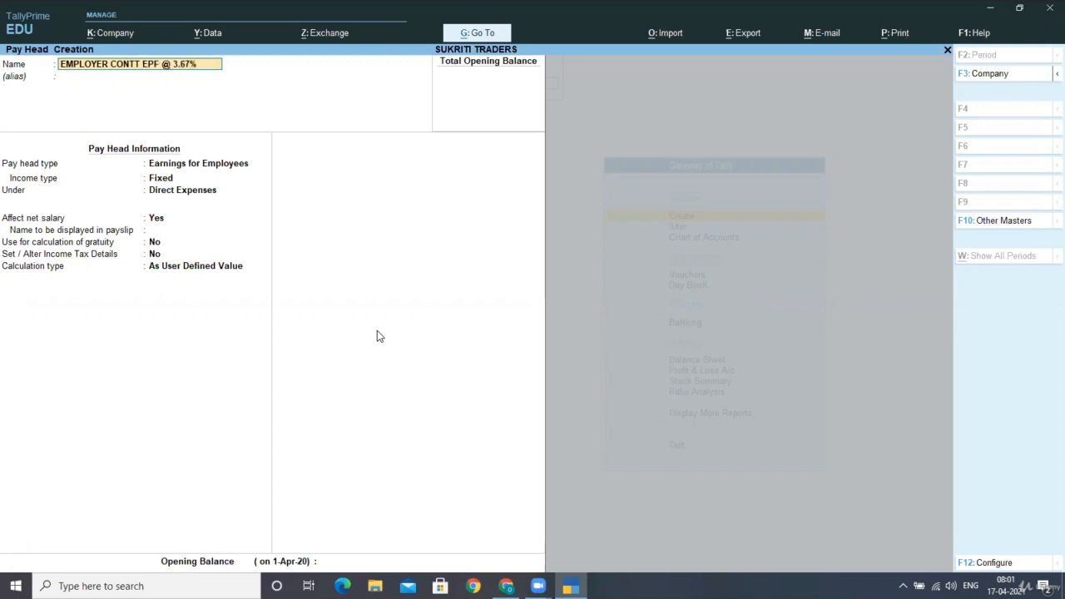
key(Return)
key(Return)
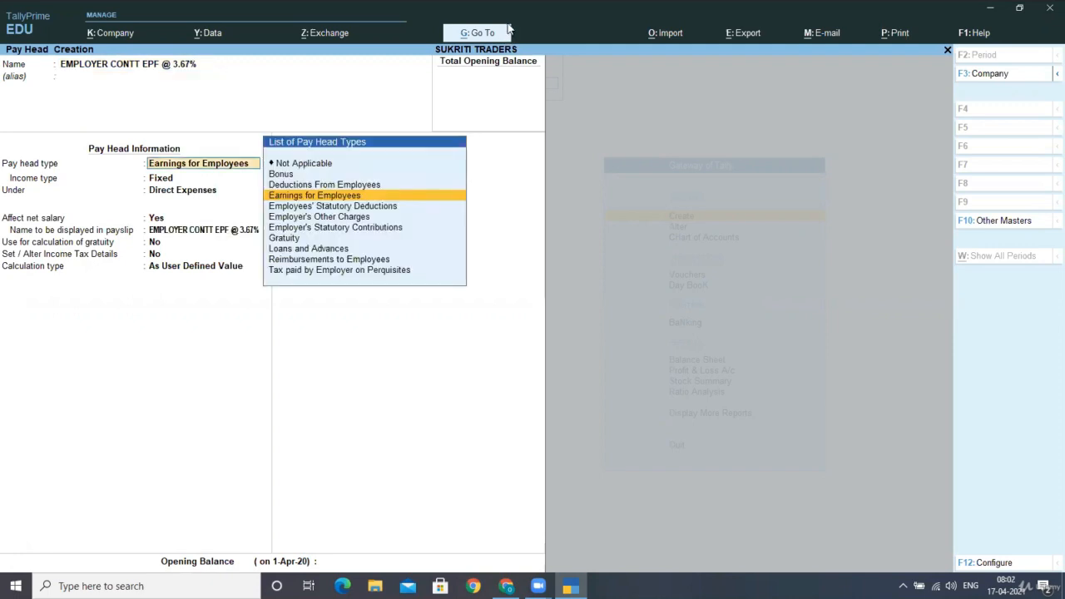
Set the pay head type to Employer's Statutory Contributions with statutory pay type PF Account (A/c No. 1)
click(339, 235)
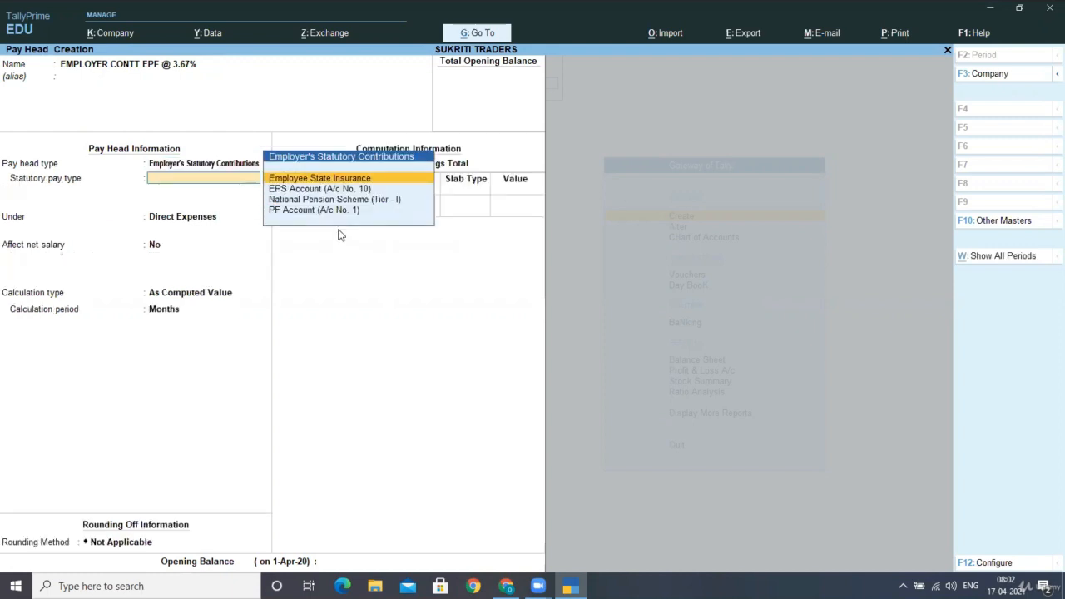
key(Down)
key(Down)
key(Down)
key(Return)
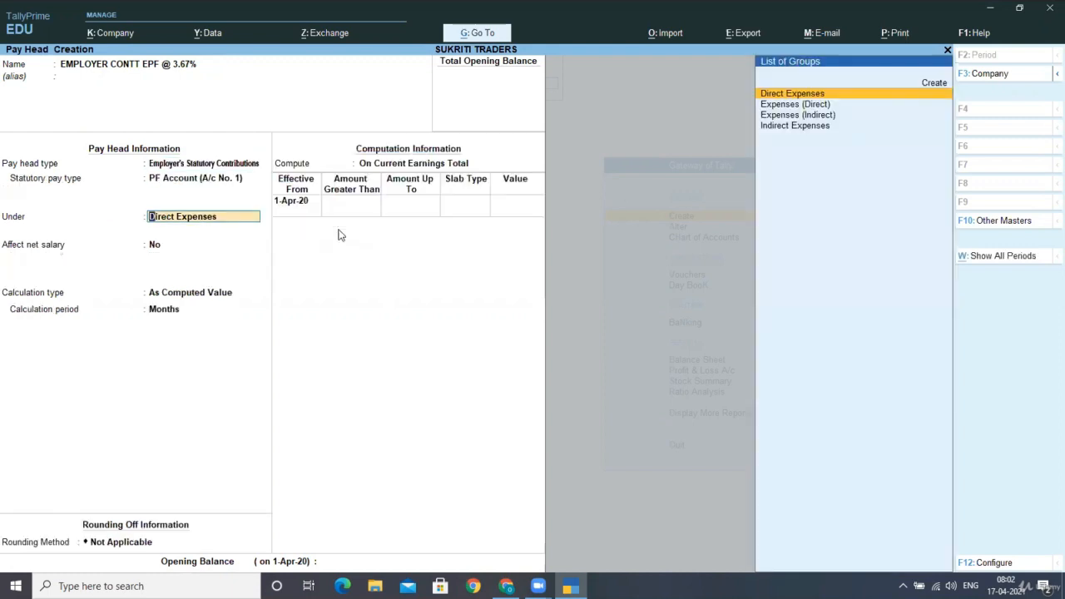
Group the employer EPF pay head under Indirect Expenses, keeping Affect net salary at No and the rounding method Not Applicable
key(Down)
key(Down)
key(Down)
key(Return)
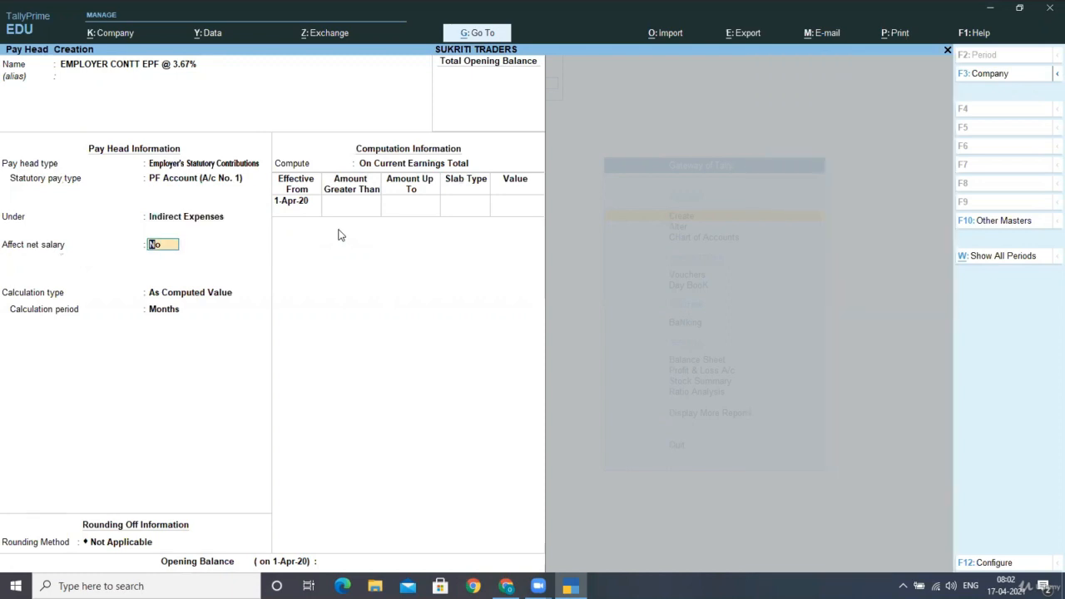
key(Return)
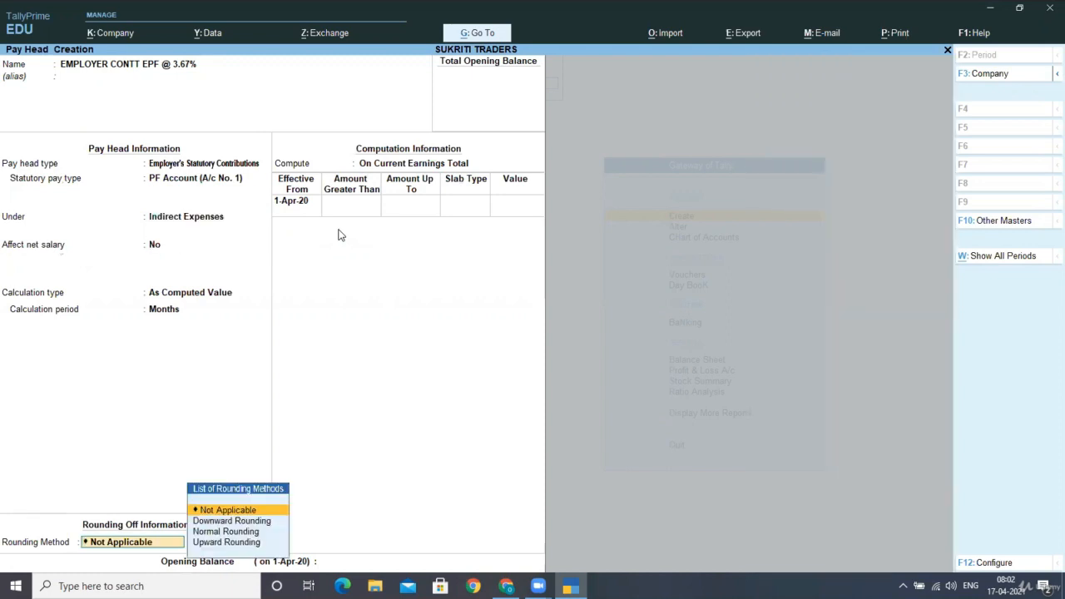
key(Return)
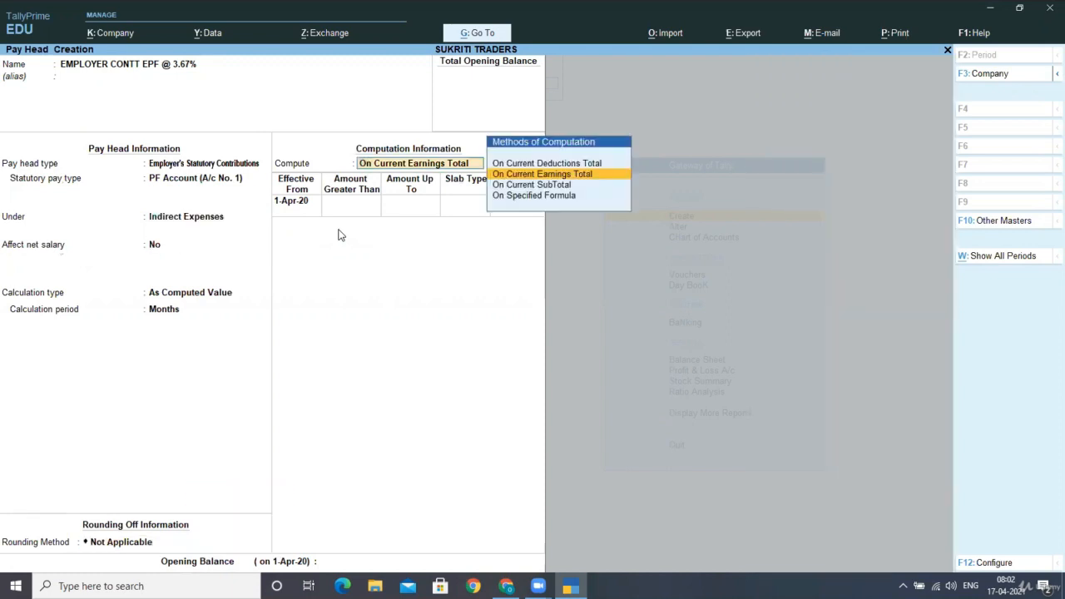
key(Down)
key(Down)
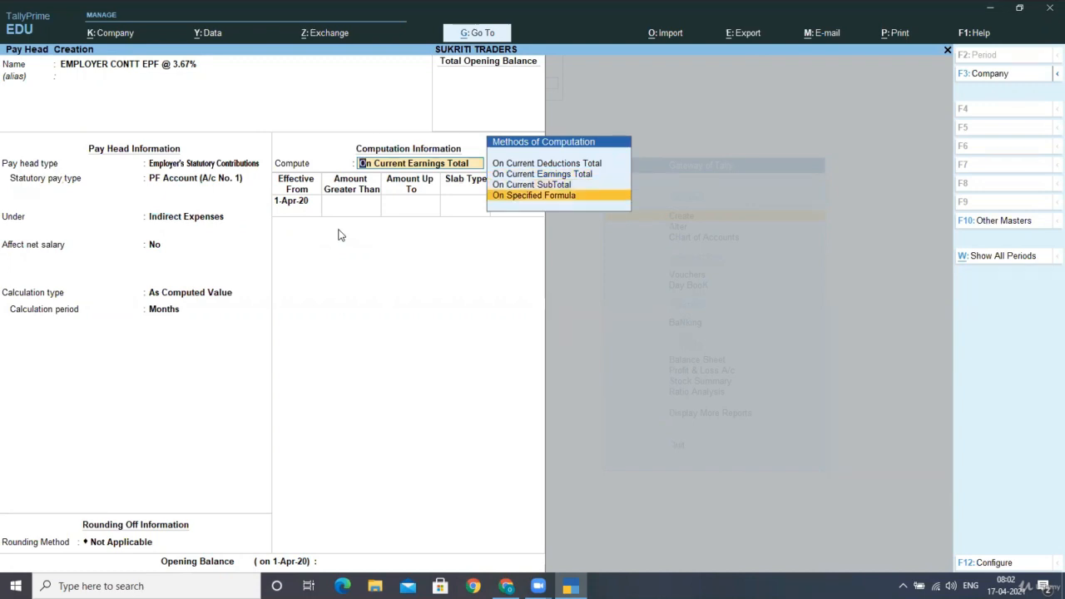
key(Return)
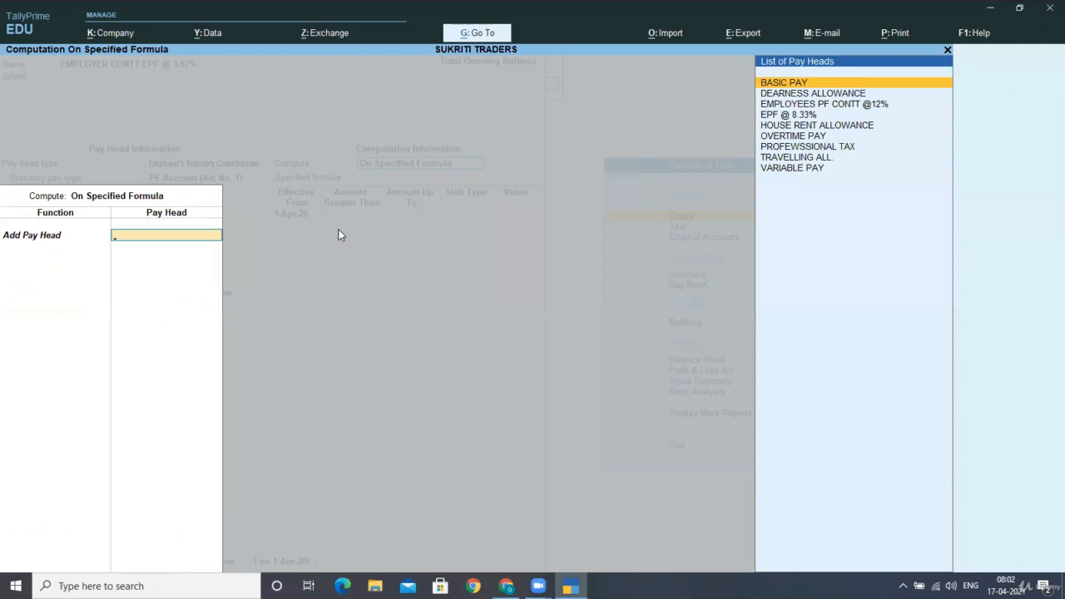
key(Down)
key(Down)
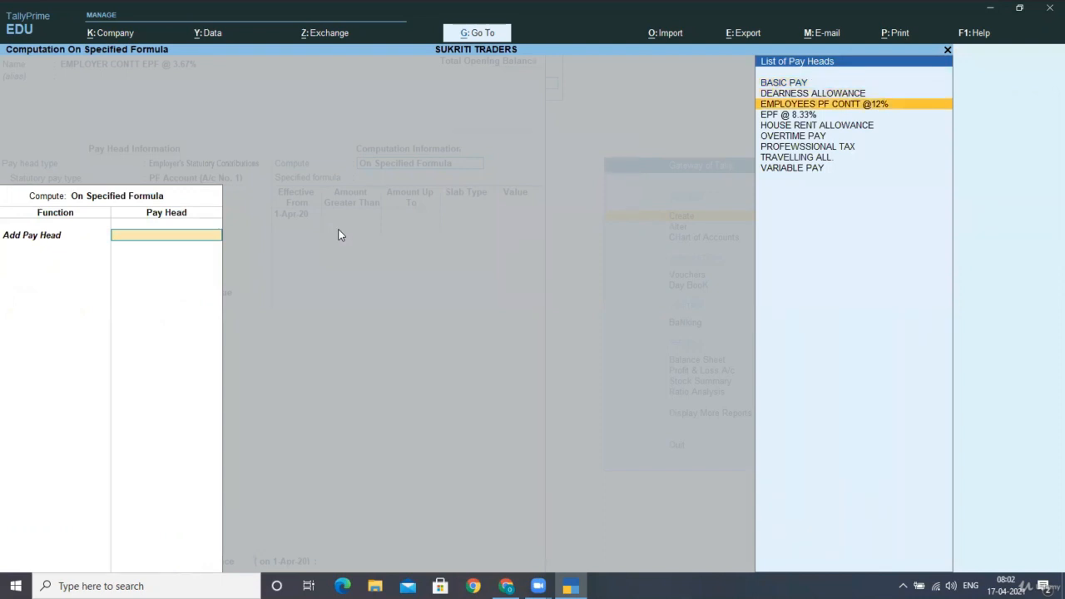
key(Return)
Subtract the EPF @ 8.33% pay head in the formula and finish the formula definition
key(Down)
key(Down)
key(Down)
key(Down)
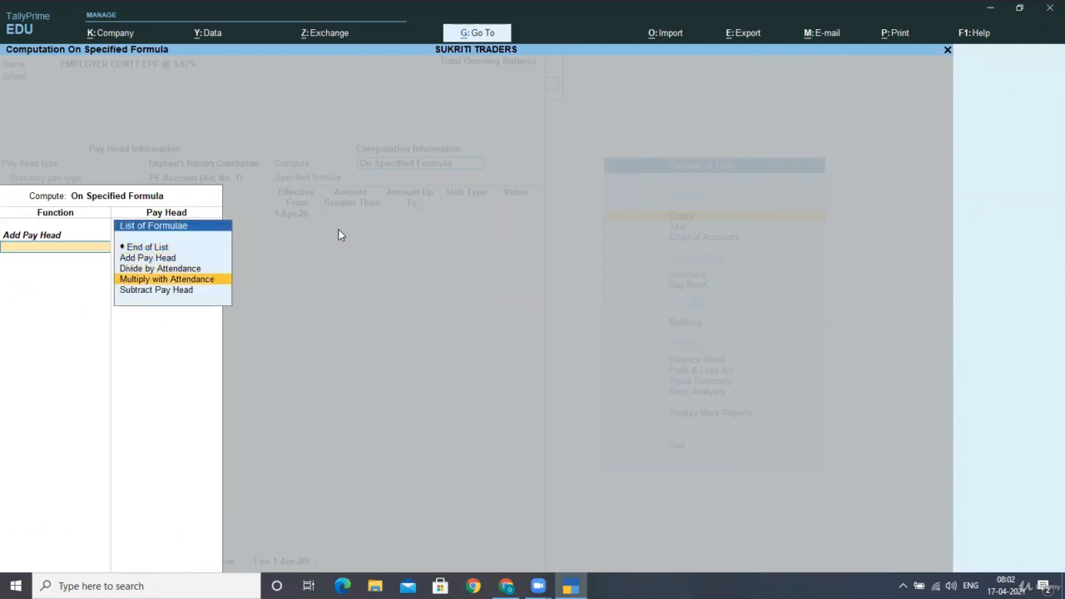
key(Return)
key(Down)
key(Down)
key(Down)
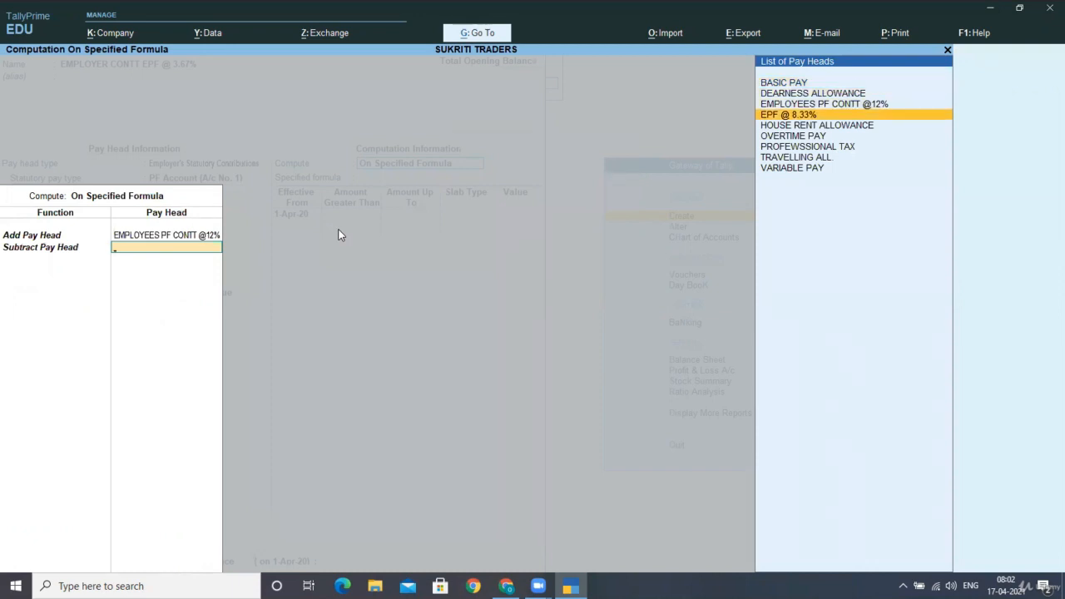
key(Return)
key(Return)
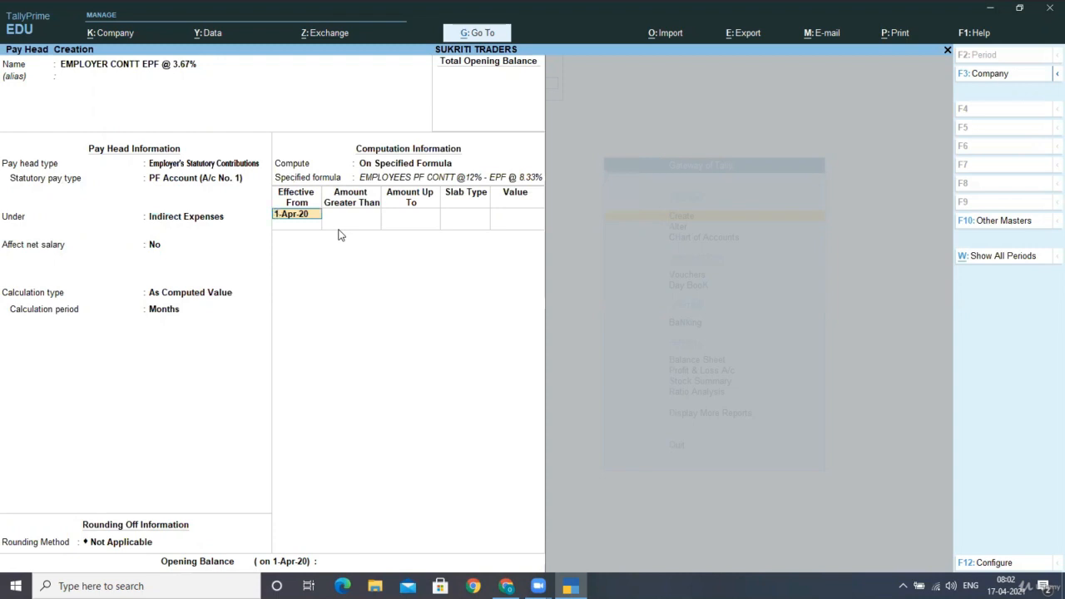
Define a Percentage slab of 100% effective from 1-Apr-20 and save the employer EPF pay head
key(Return)
key(Return)
key(Return)
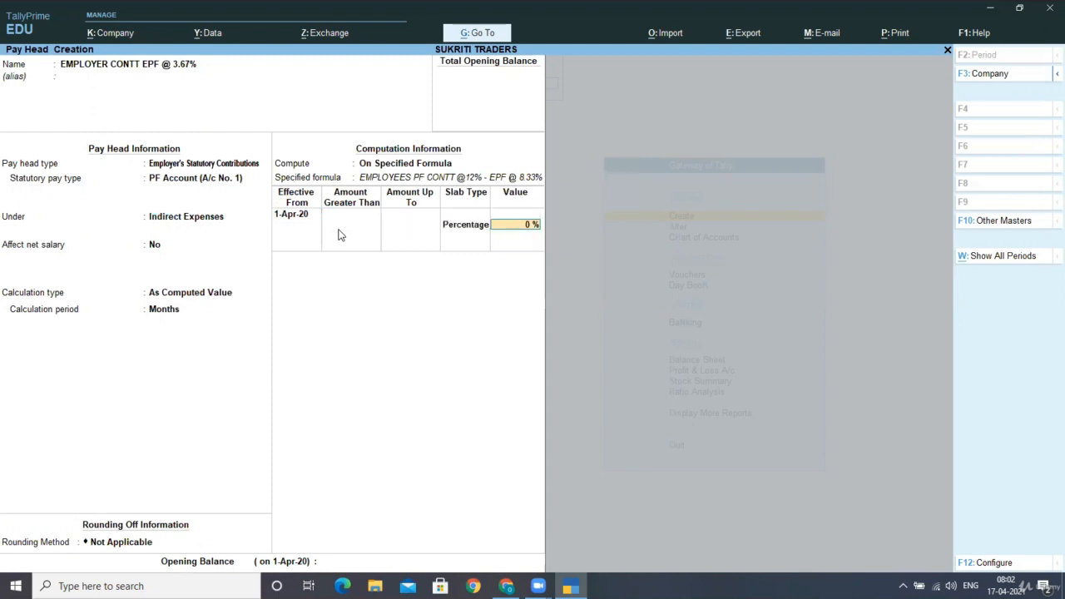
text(100)
key(Return)
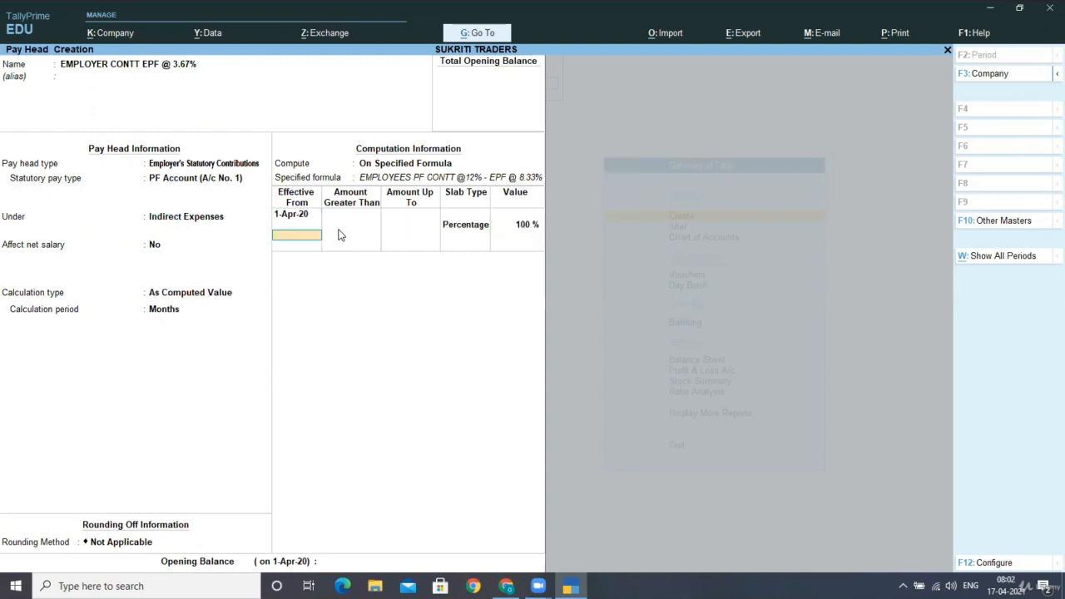
key(Return)
key(Return)
key(Return)
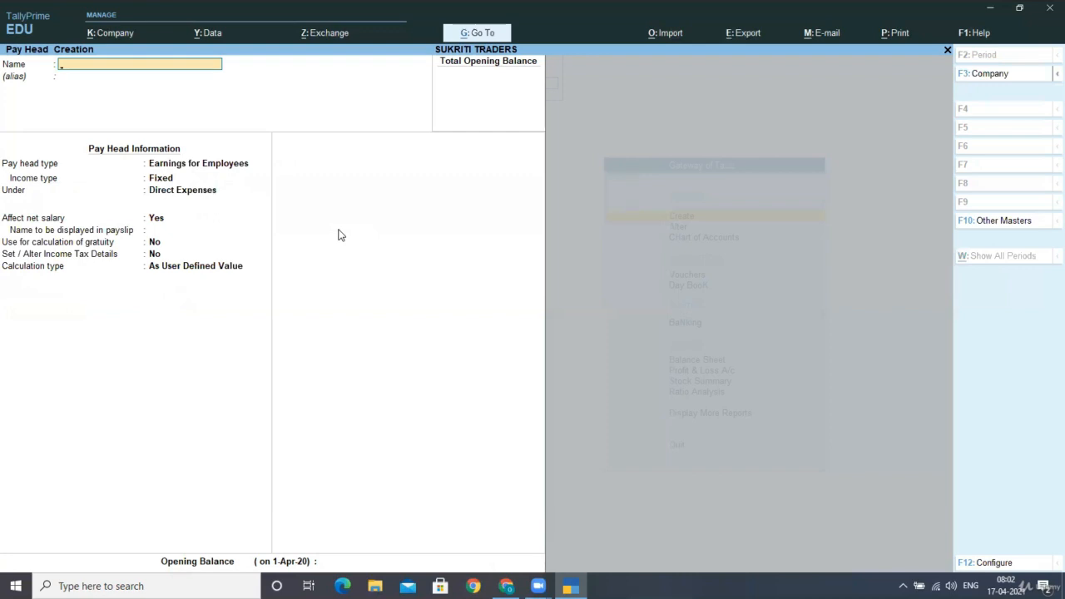
Name the new pay head SALARY PAYABLE and leave its alias empty
text(SALARY PAYABLE)
key(Return)
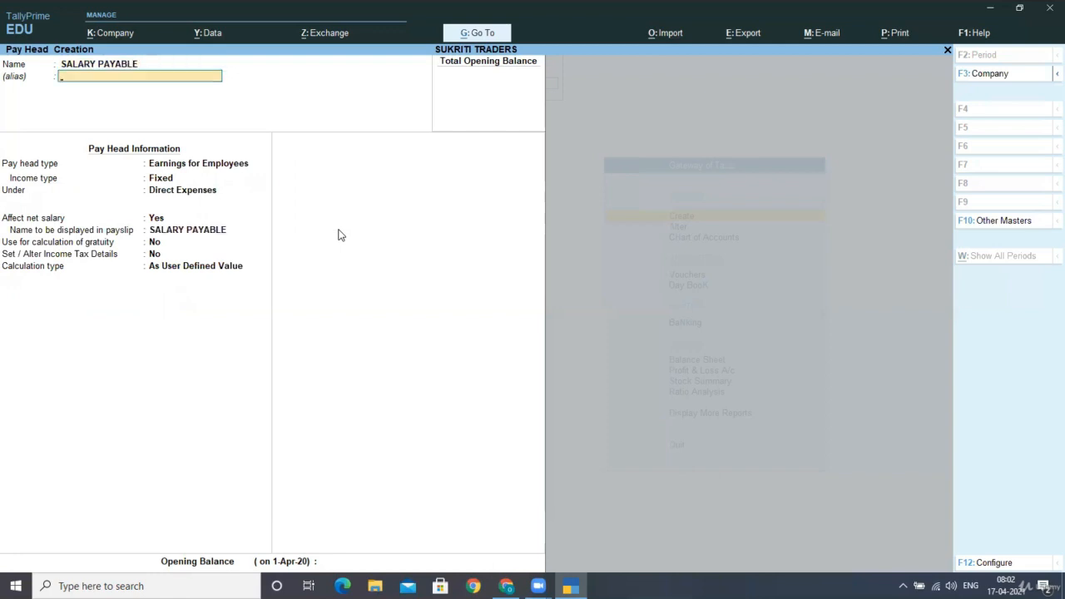
key(Return)
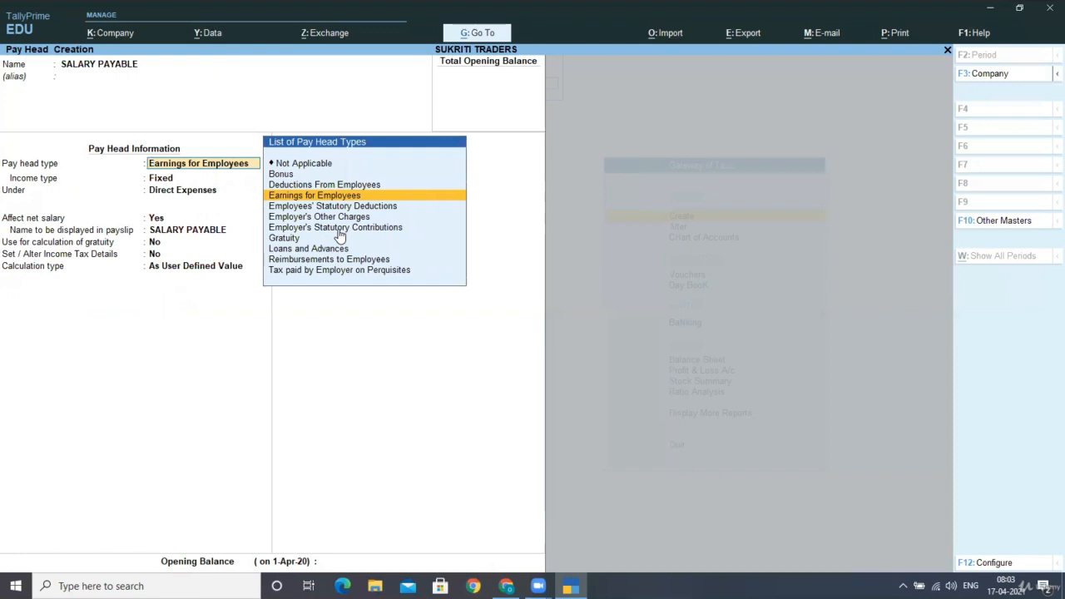
Set the SALARY PAYABLE pay head type to Not Applicable under Current Liabilities and save it
key(Up)
key(Up)
key(Up)
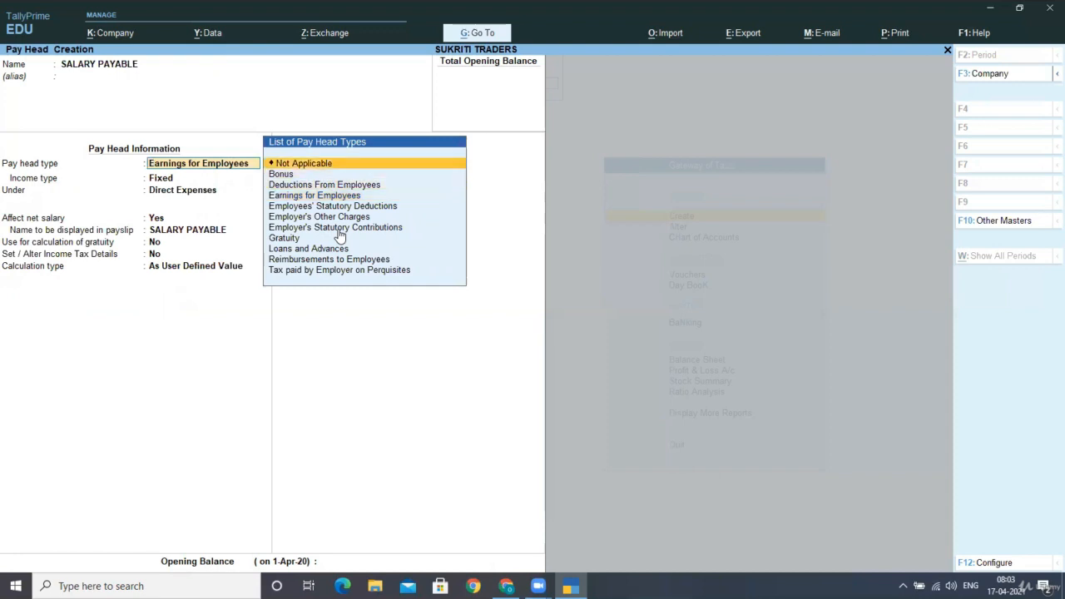
key(Return)
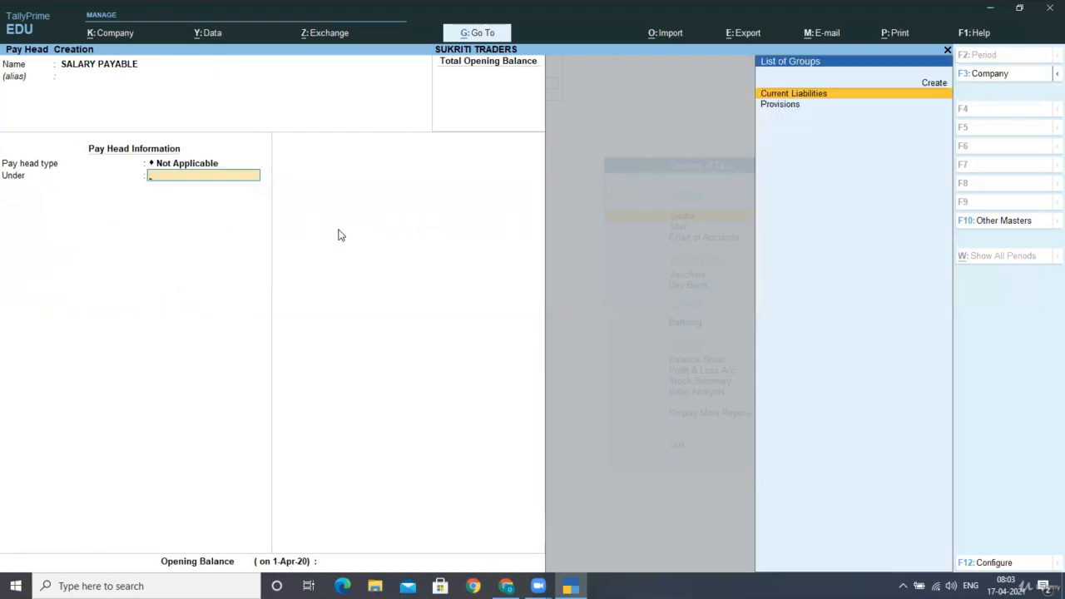
key(Return)
Name the next new pay head PF PAYABLE and leave its alias empty
key(Return)
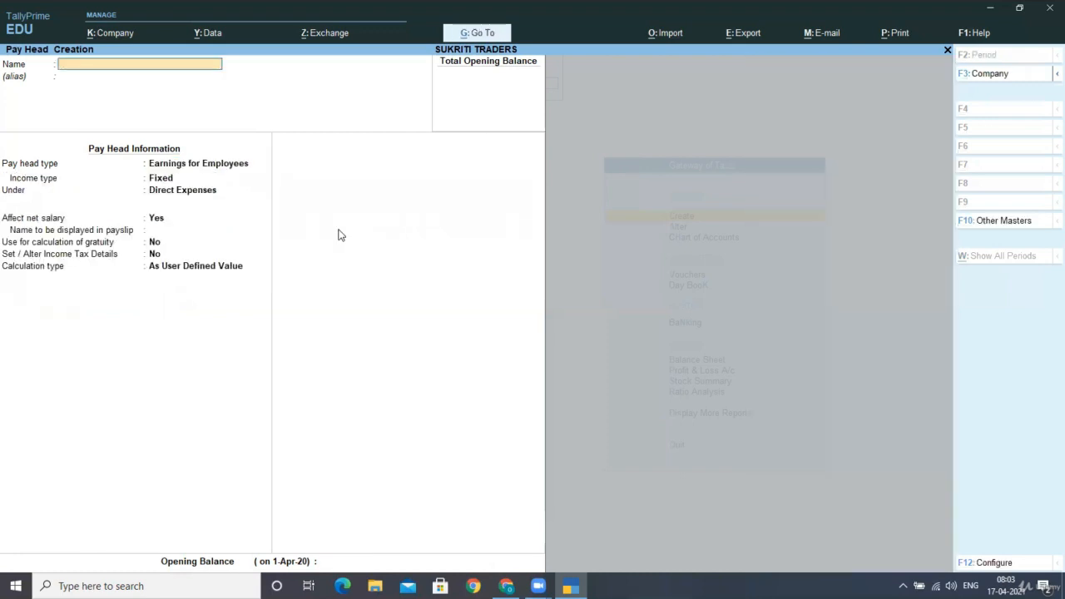
text(PF PAYABLE)
key(Return)
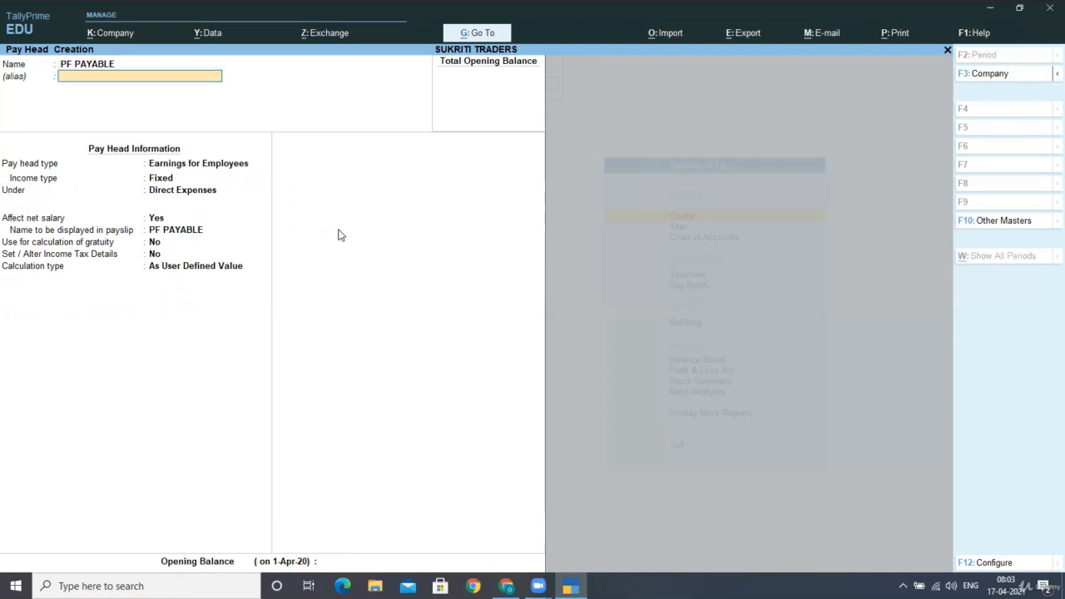
key(Return)
Set the PF PAYABLE pay head type to Not Applicable and group it under Current Liabilities
key(Up)
key(Up)
key(Up)
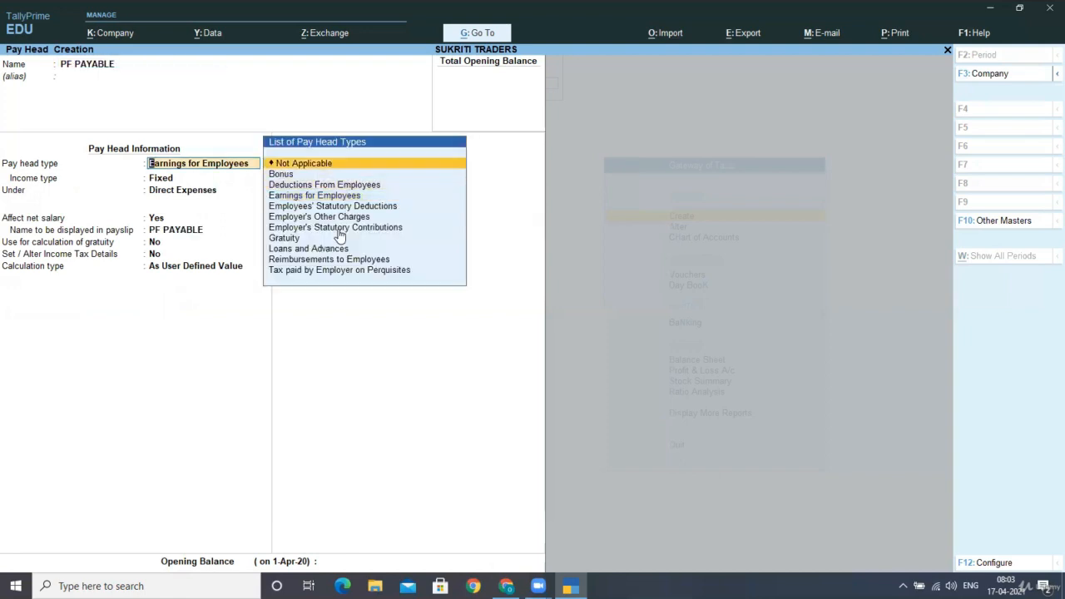
key(Return)
Save the PF PAYABLE pay head without an opening balance and leave pay head creation
key(Return)
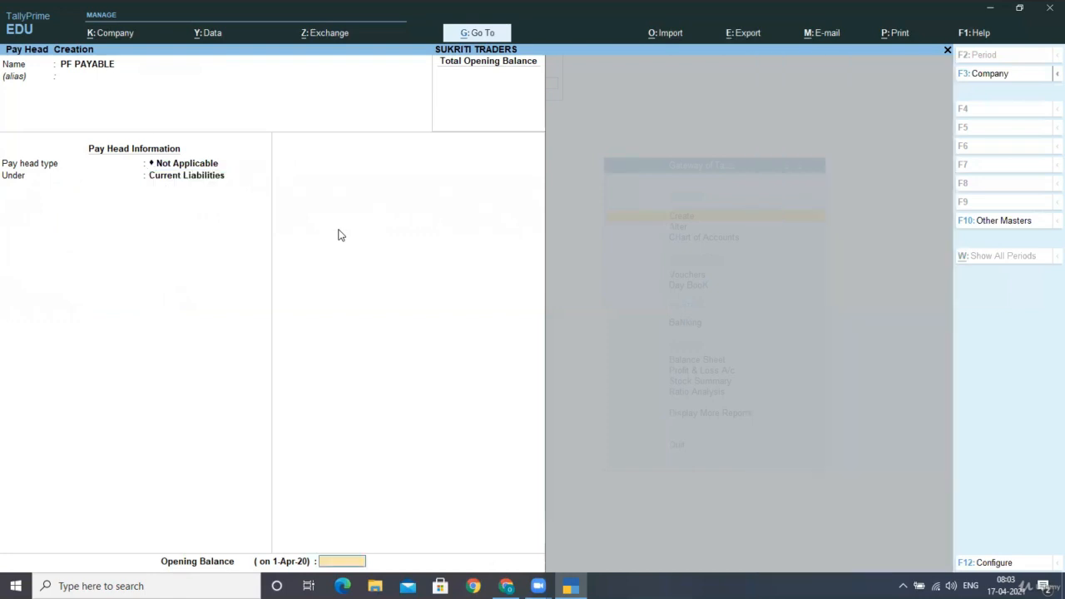
key(Return)
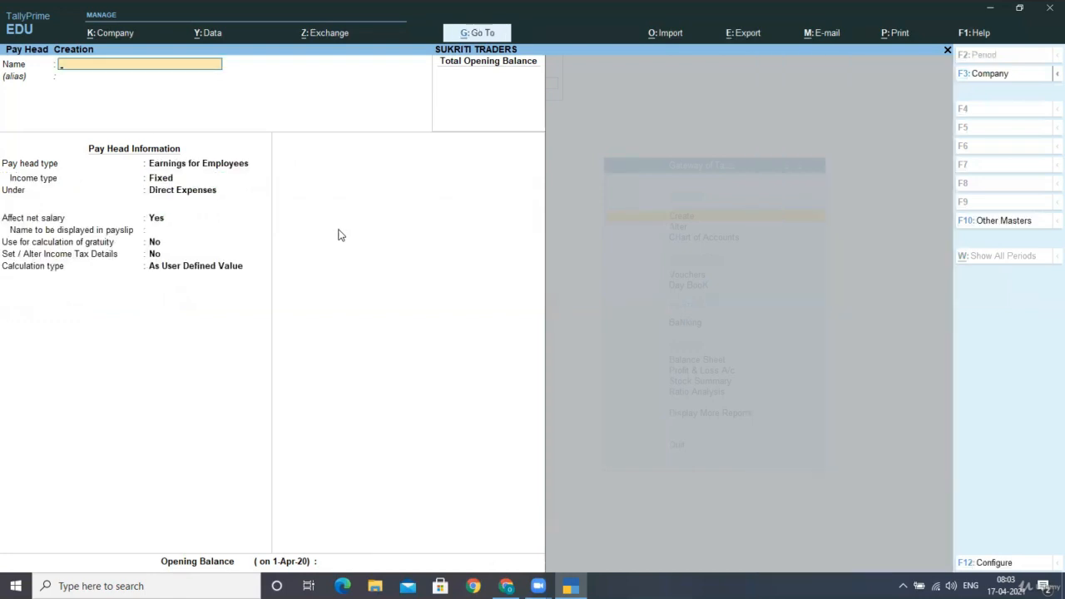
key(Escape)
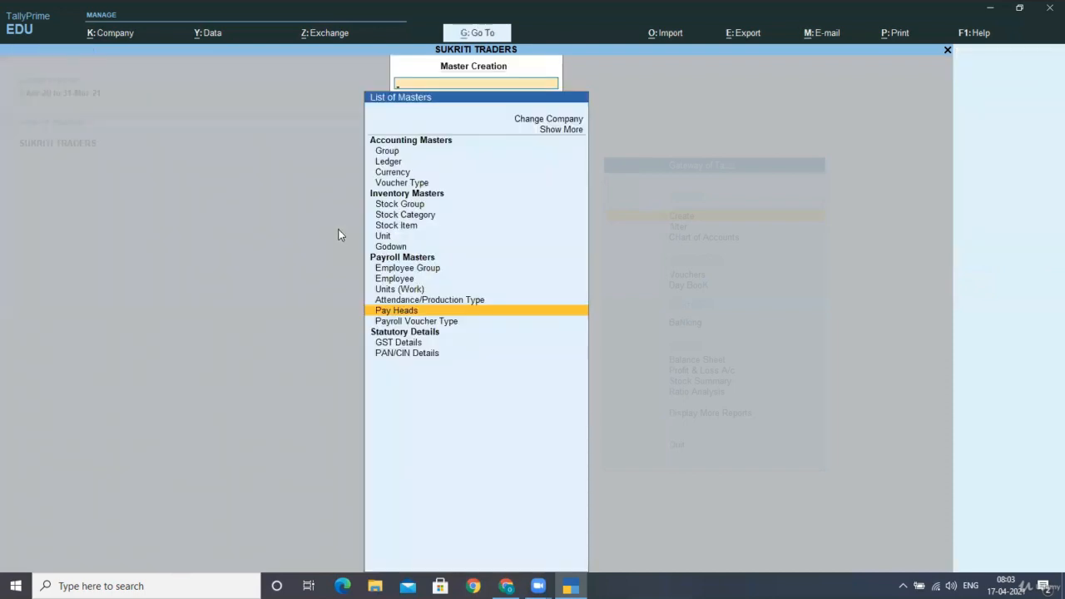
Open Define Salary among the payroll masters for alteration
key(Down)
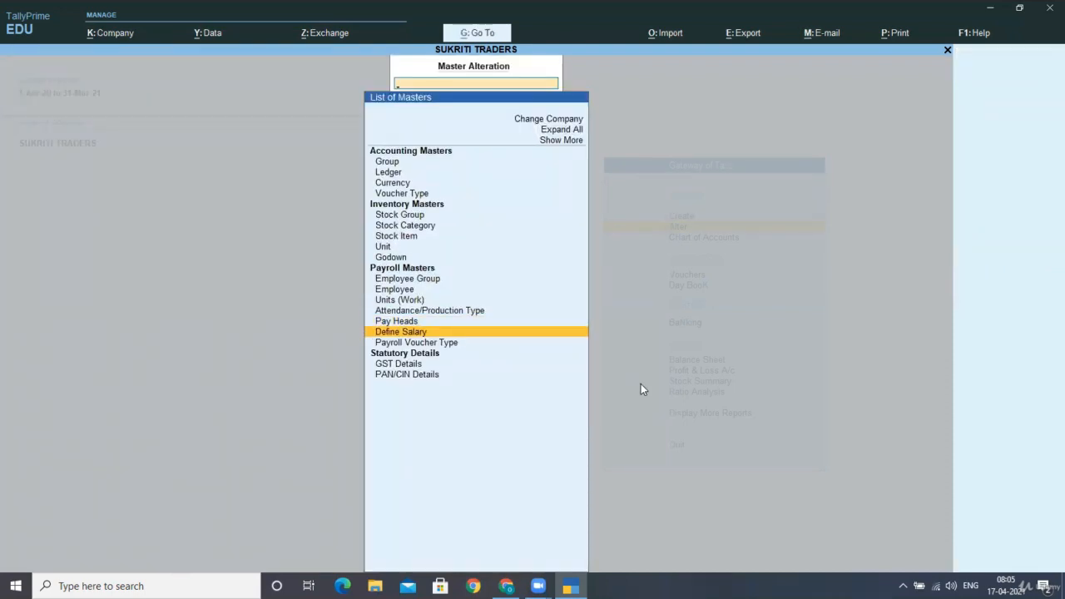
key(Down)
key(Up)
key(Return)
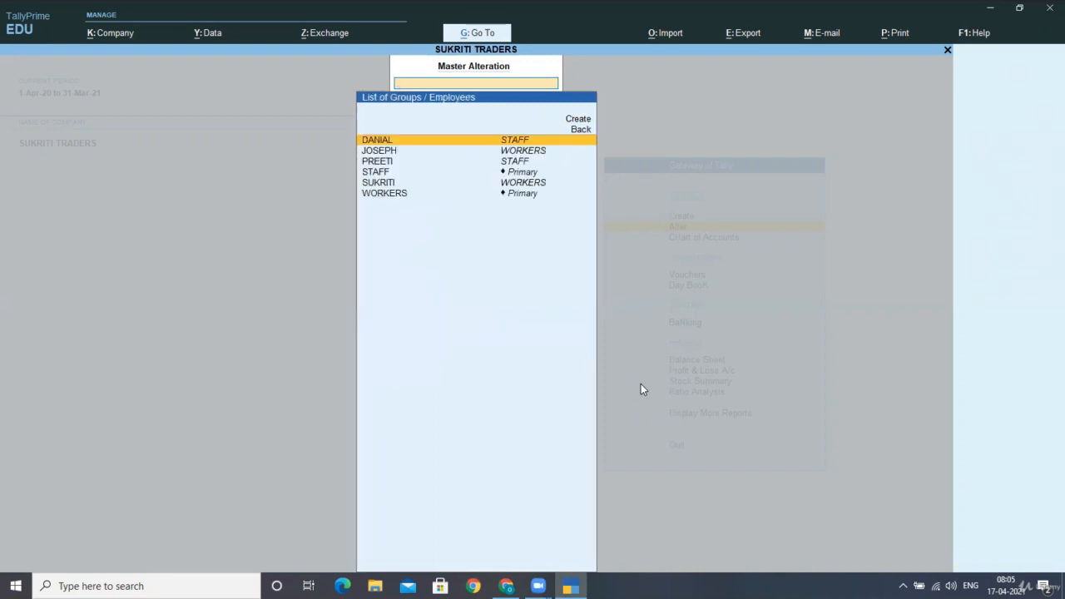
Open the salary details of the WORKERS employee group
key(Down)
key(Down)
key(Down)
key(Down)
key(Up)
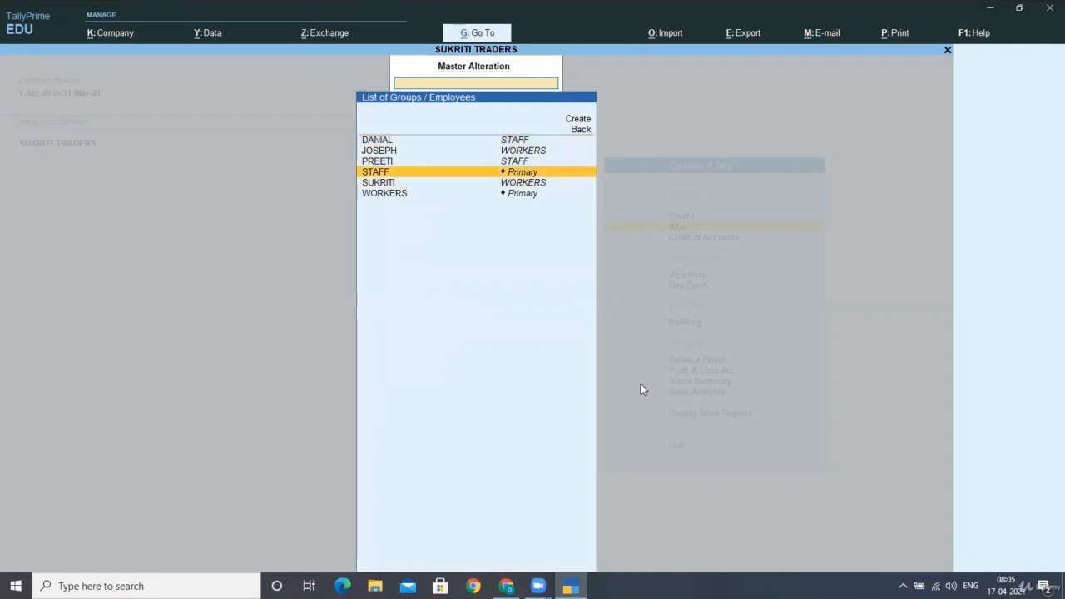
key(Down)
key(Down)
key(Up)
key(Up)
key(Down)
key(Down)
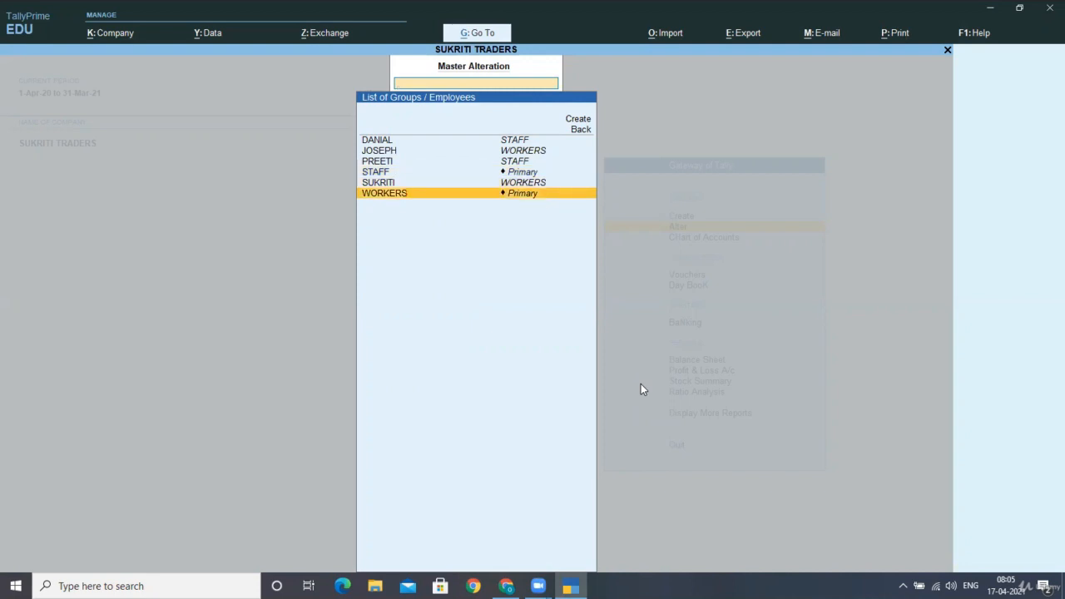
key(Up)
key(Up)
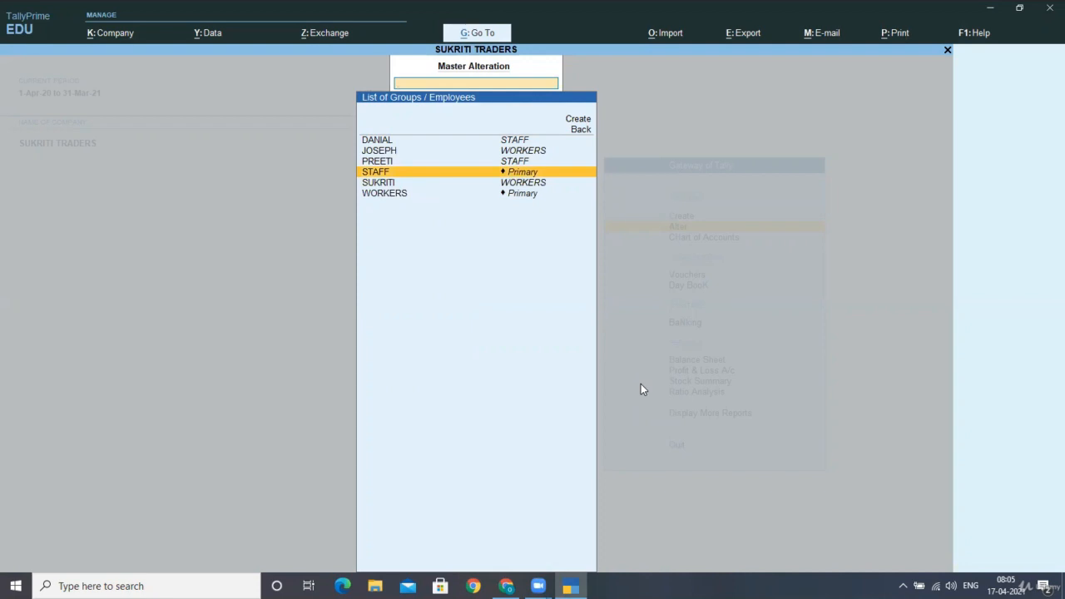
key(Down)
key(Down)
key(Return)
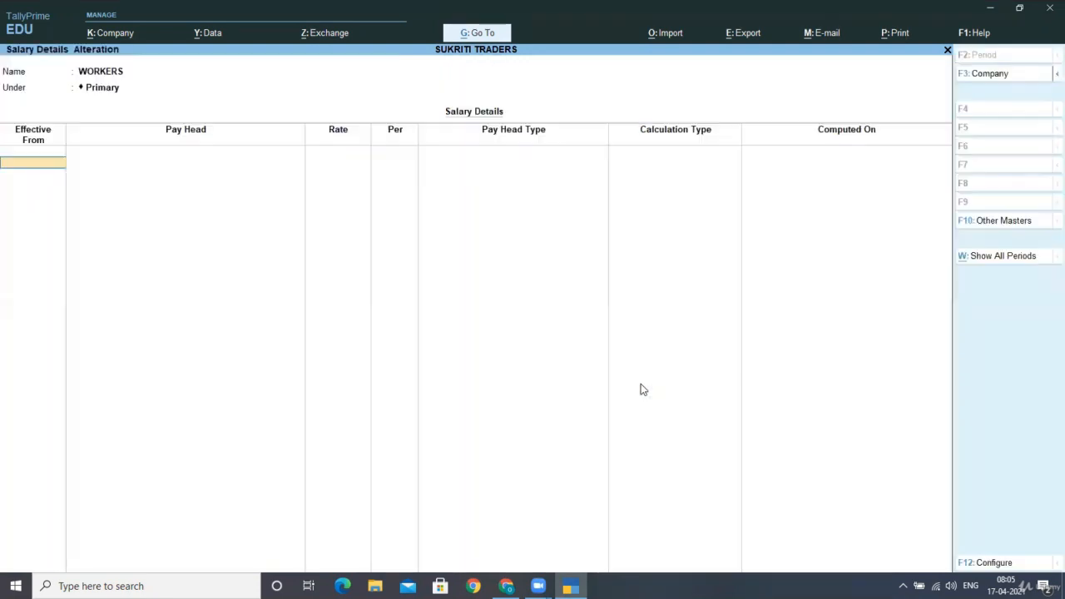
Set the effective date of the WORKERS salary details to 1-4-2020
key(Return)
key(Escape)
text(1-4-2020)
key(Return)
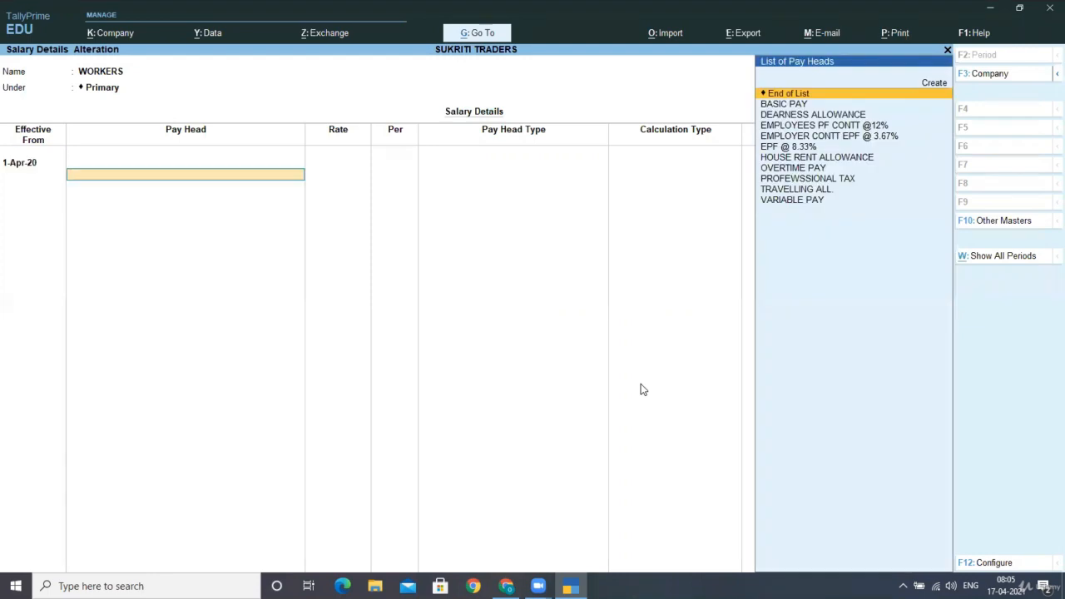
Add the BASIC PAY and OVERTIME PAY pay heads to the WORKERS salary details without rates
key(Down)
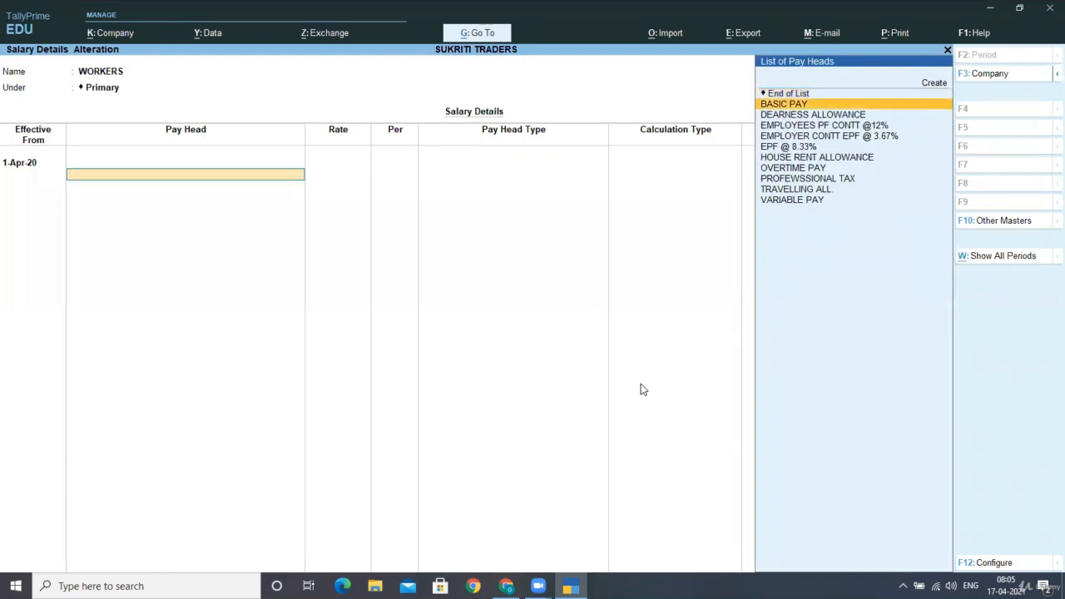
key(Return)
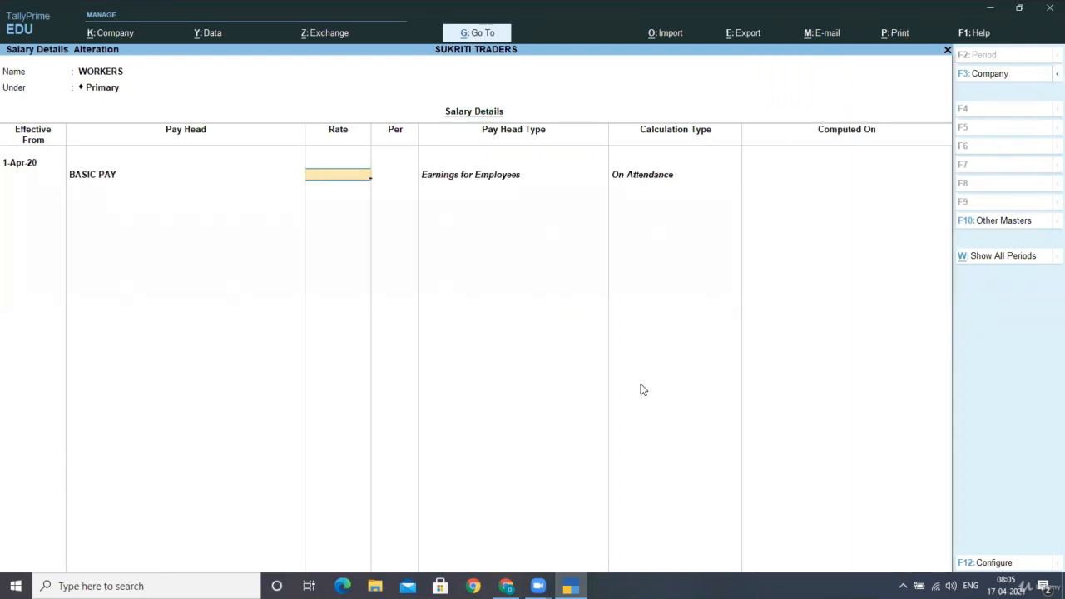
key(Return)
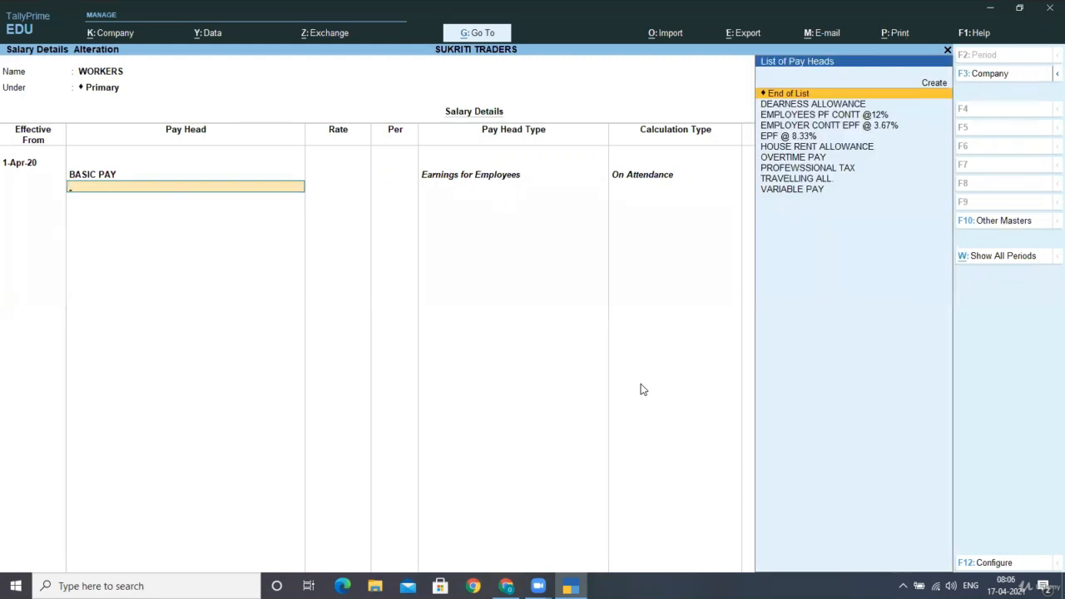
key(Down)
key(Down)
key(Down)
key(Down)
key(Down)
key(Down)
key(Return)
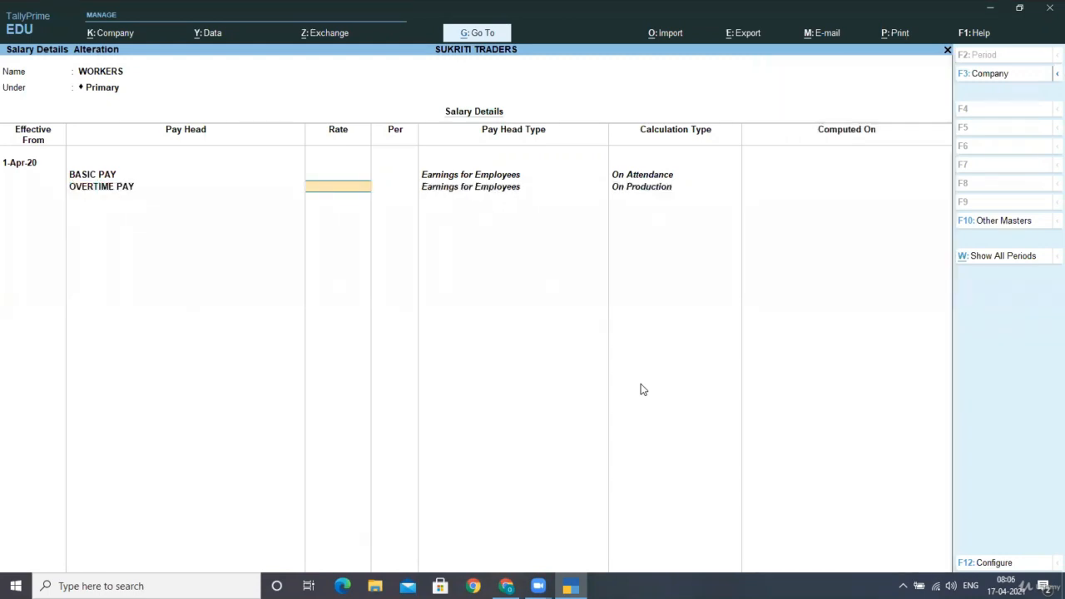
key(Return)
Add the DEARNESS ALLOWANCE and HOUSE RENT ALLOWANCE pay heads to the WORKERS salary details
text(S)
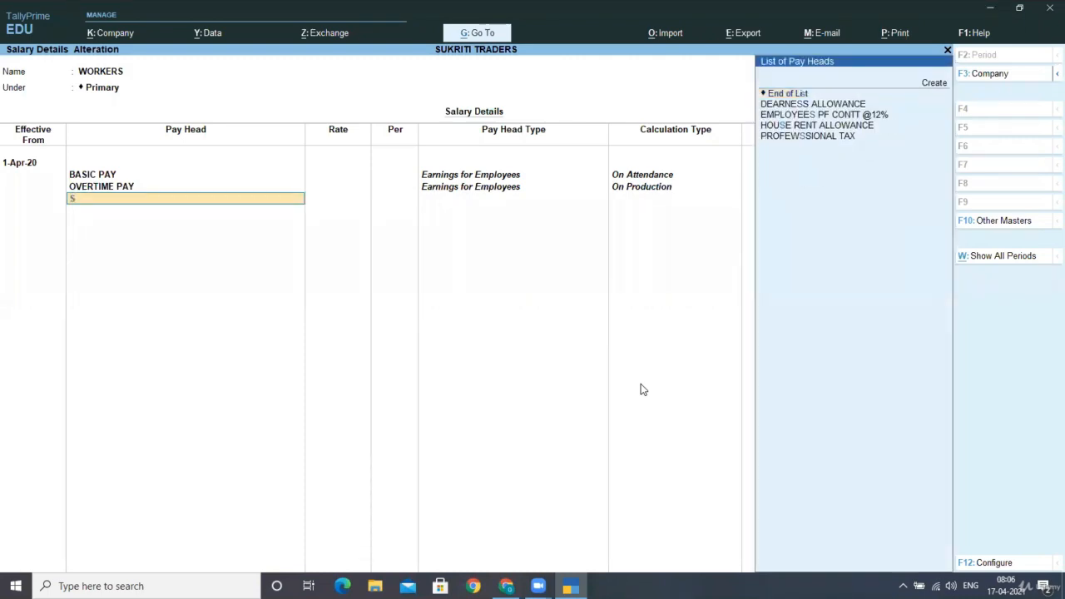
key(BackSpace)
text(D)
key(Return)
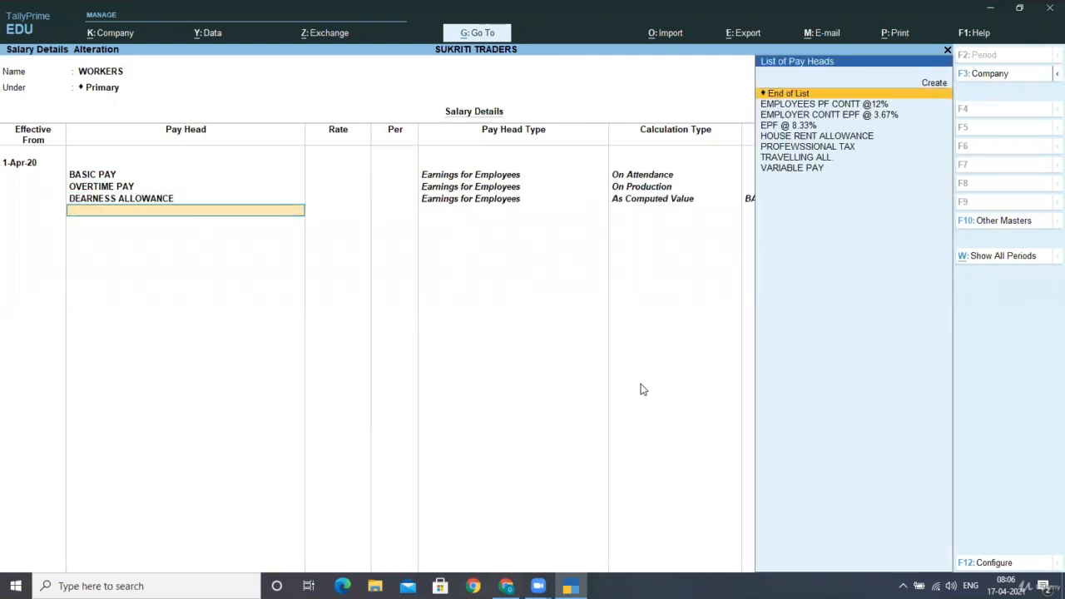
text(H)
key(Return)
Add TRAVELLING ALL. without a rate and VARIABLE PAY to the WORKERS salary details
text(T)
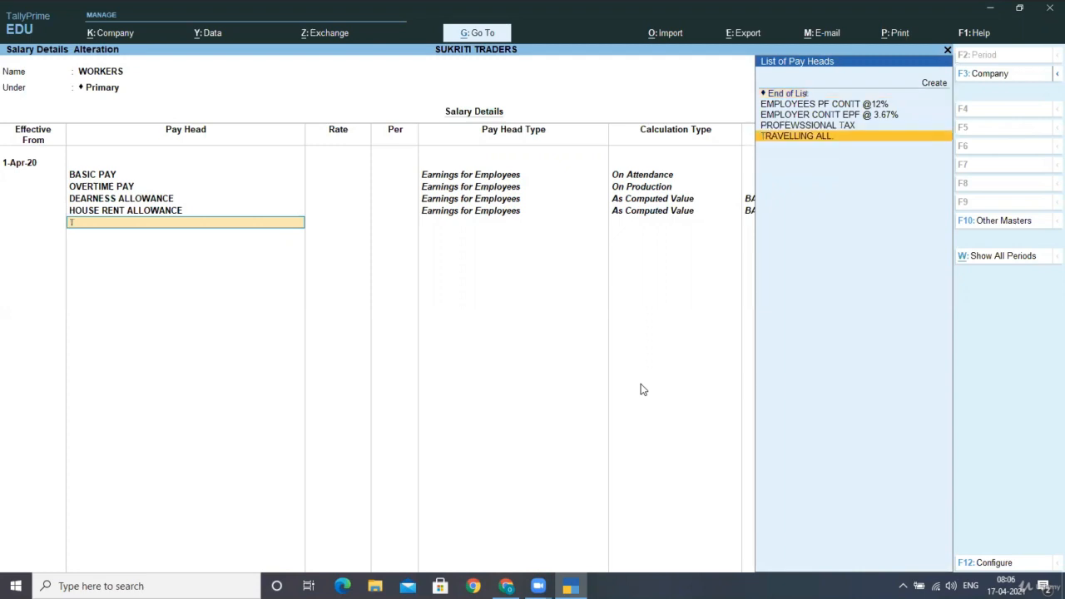
key(Return)
text(V.)
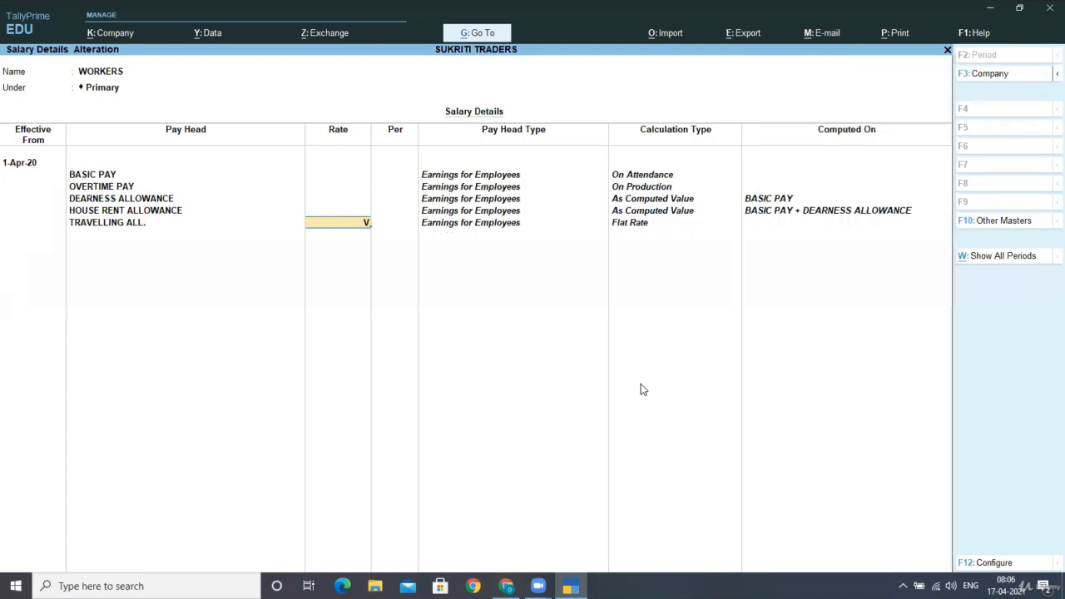
key(BackSpace)
key(Return)
text(V)
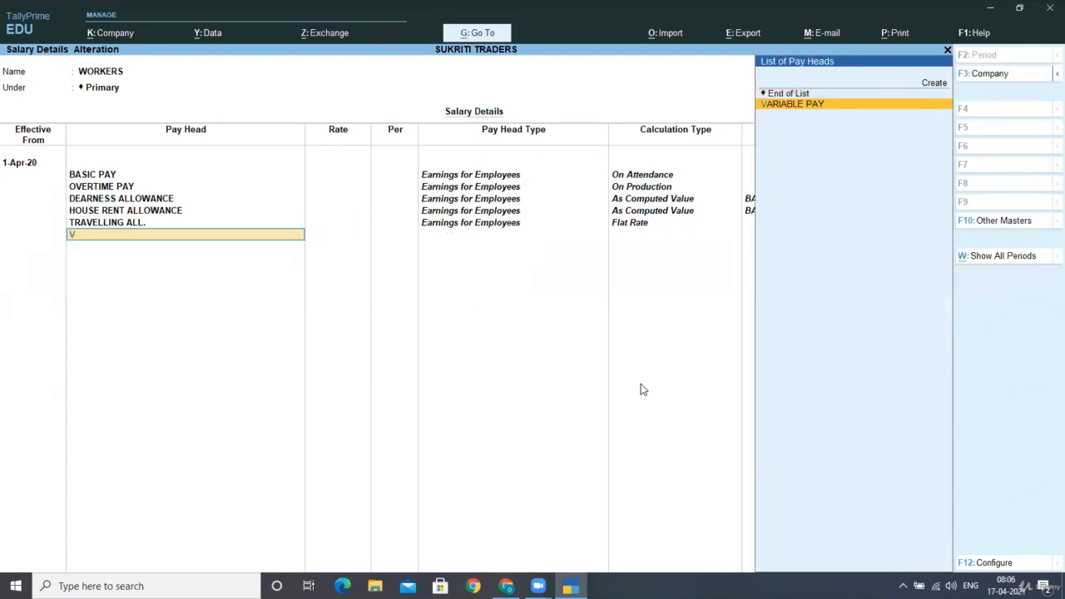
key(Return)
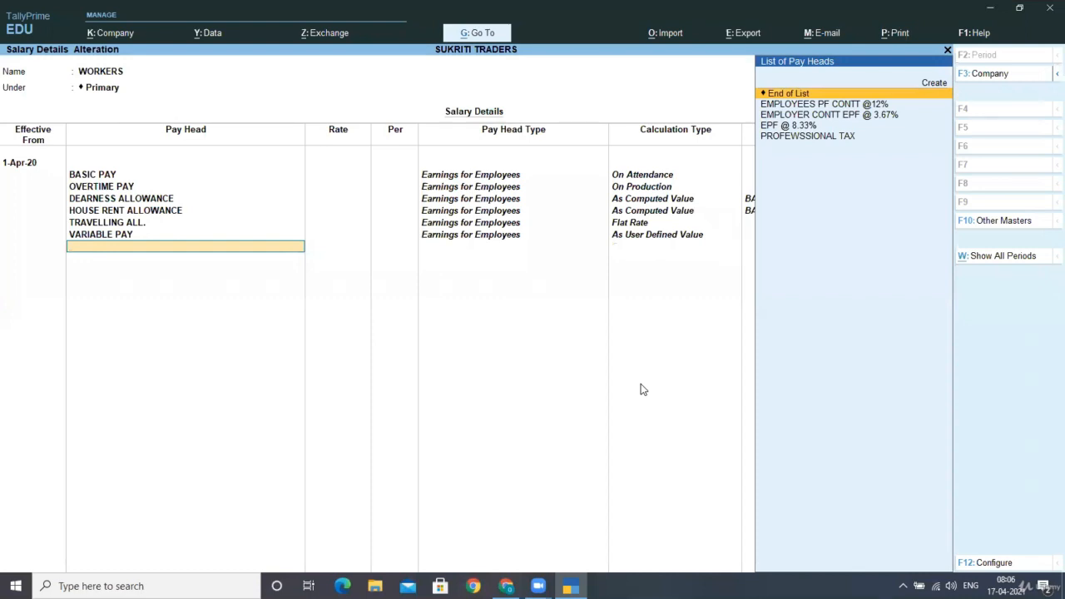
text(E)
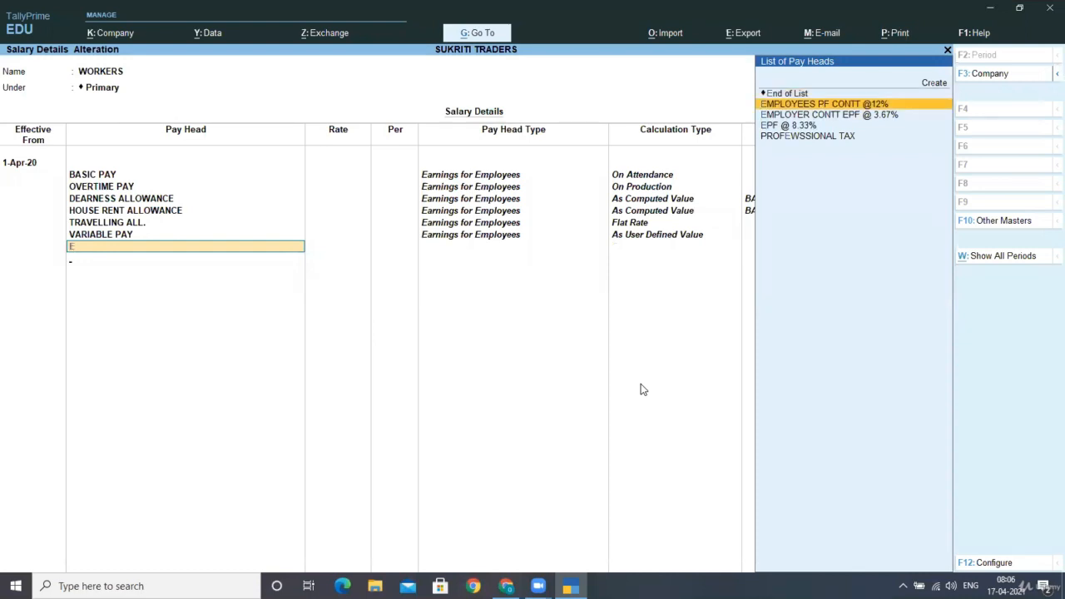
key(Return)
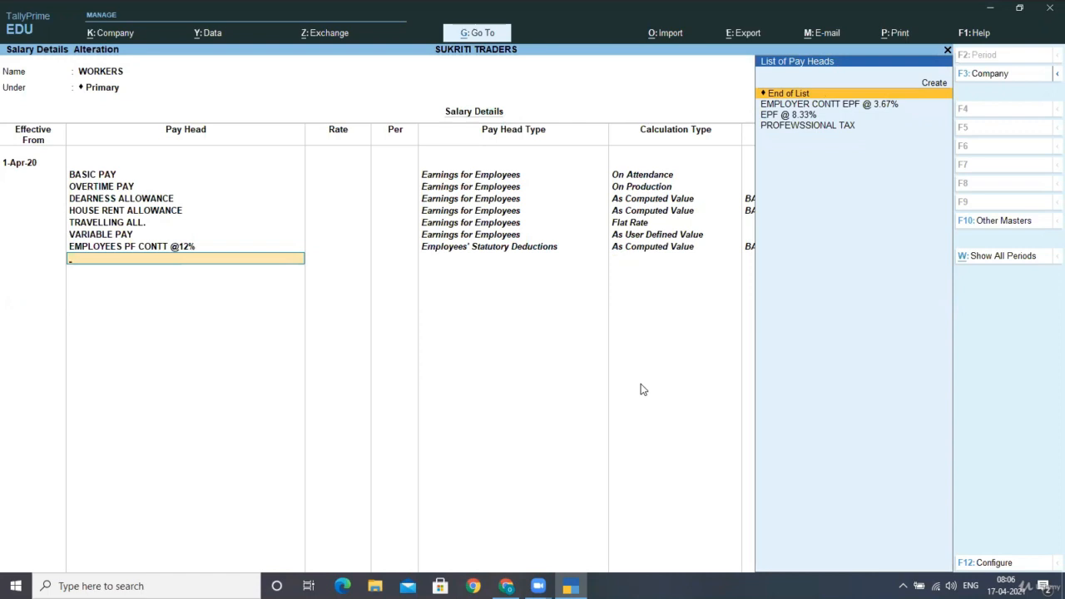
key(Down)
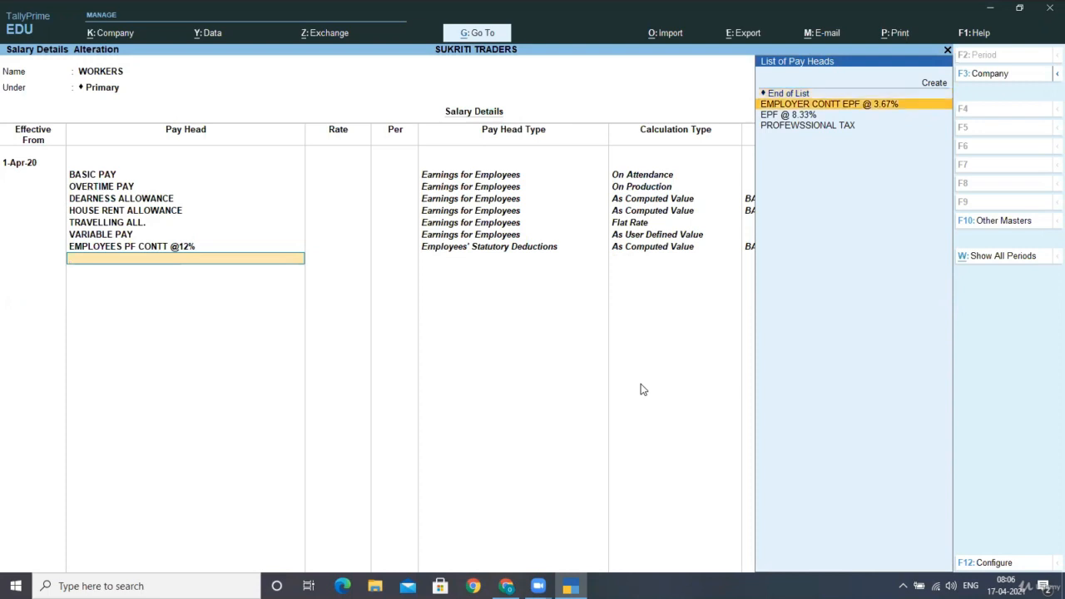
key(Down)
key(Down)
key(Return)
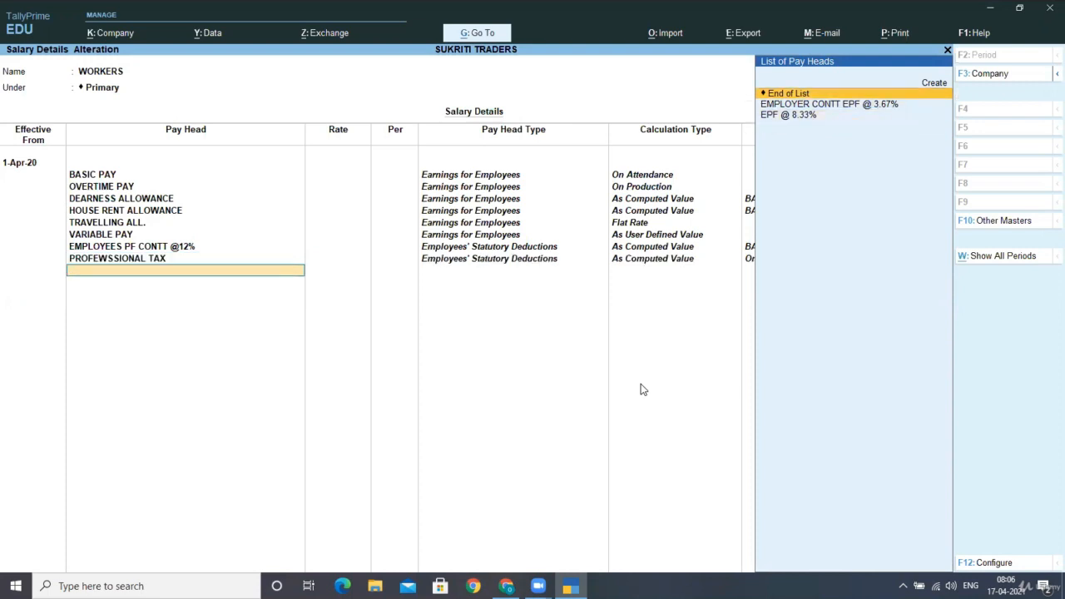
Add EMPLOYER CONTT EPF @ 3.67% and EPF @ 8.33%, end the pay head list and save the WORKERS salary details
key(Down)
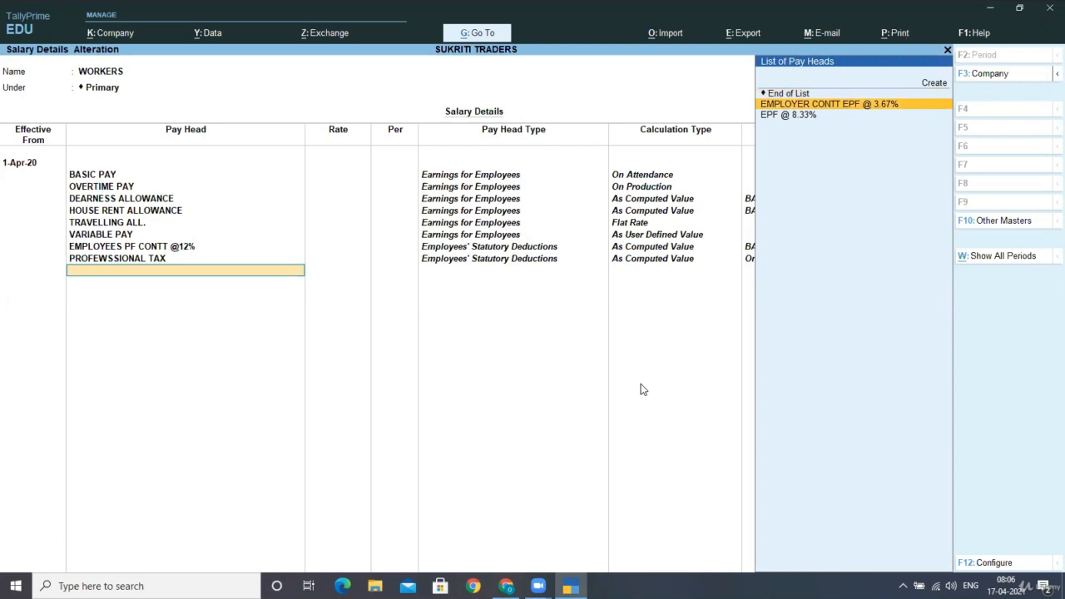
key(Return)
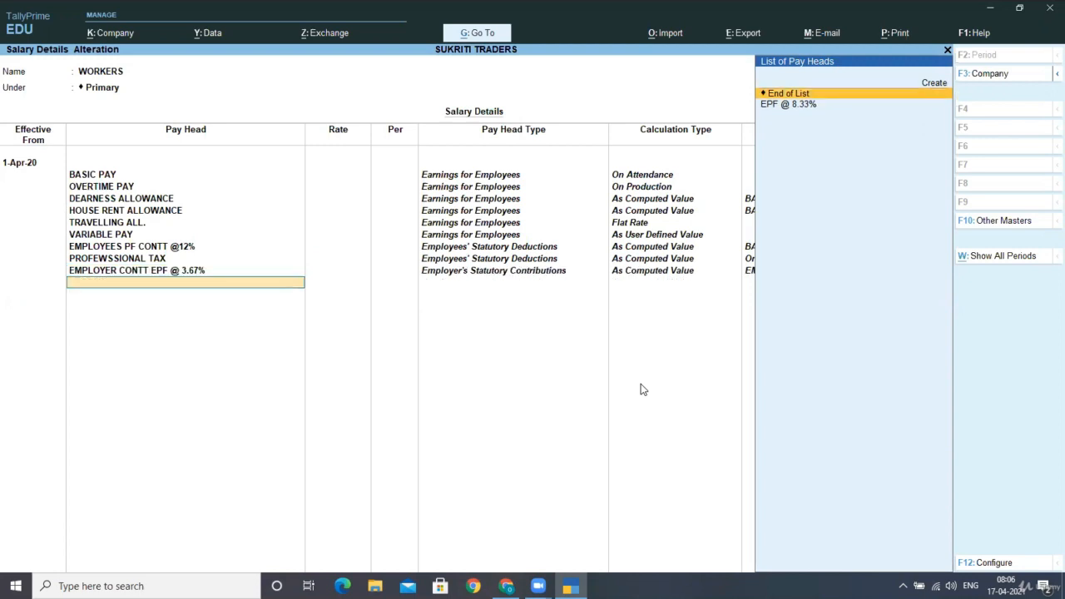
key(Down)
key(Return)
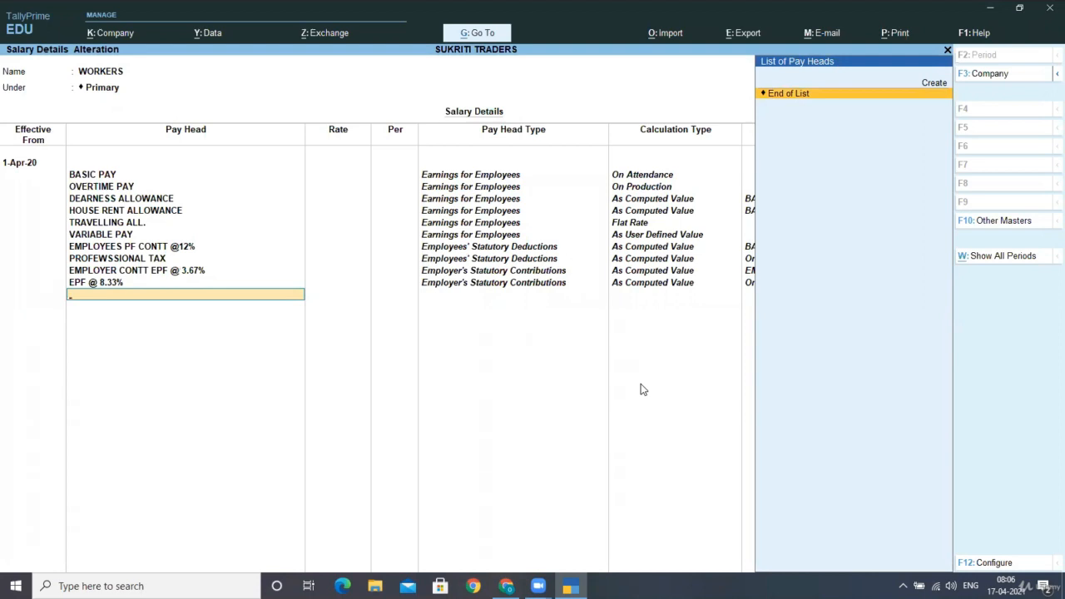
key(Return)
key(Return)
key(Return)
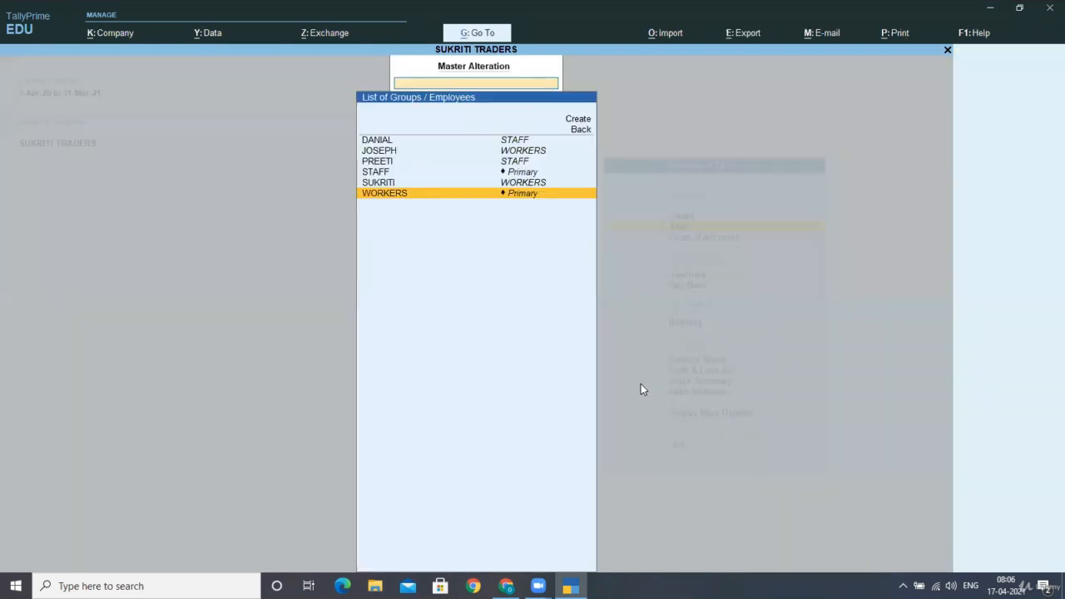
Open the salary details of the first listed employee in the STAFF group
key(Up)
key(Up)
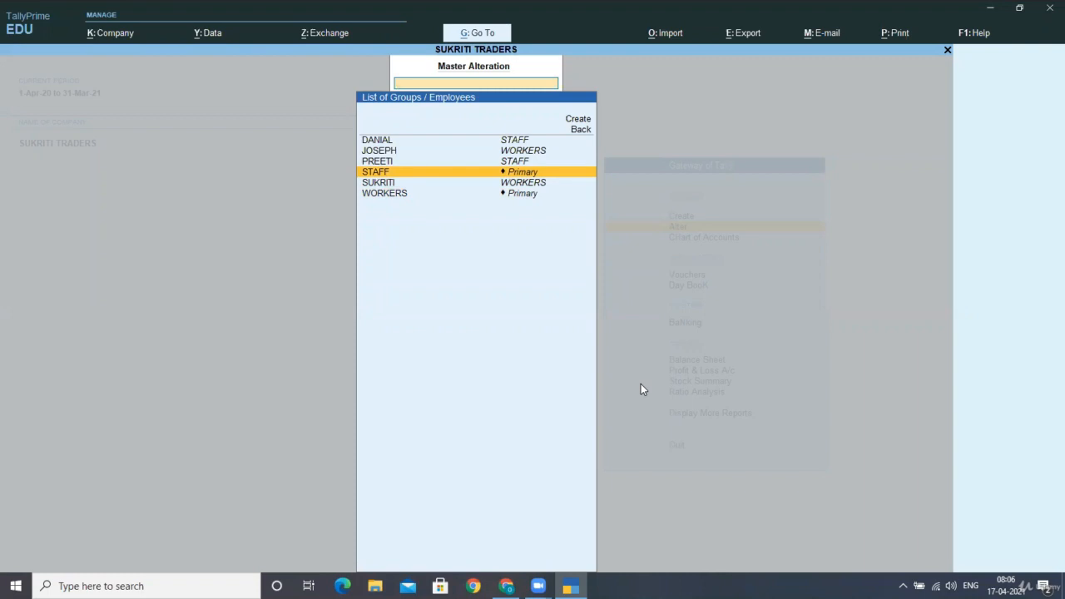
key(Up)
key(Up)
key(Up)
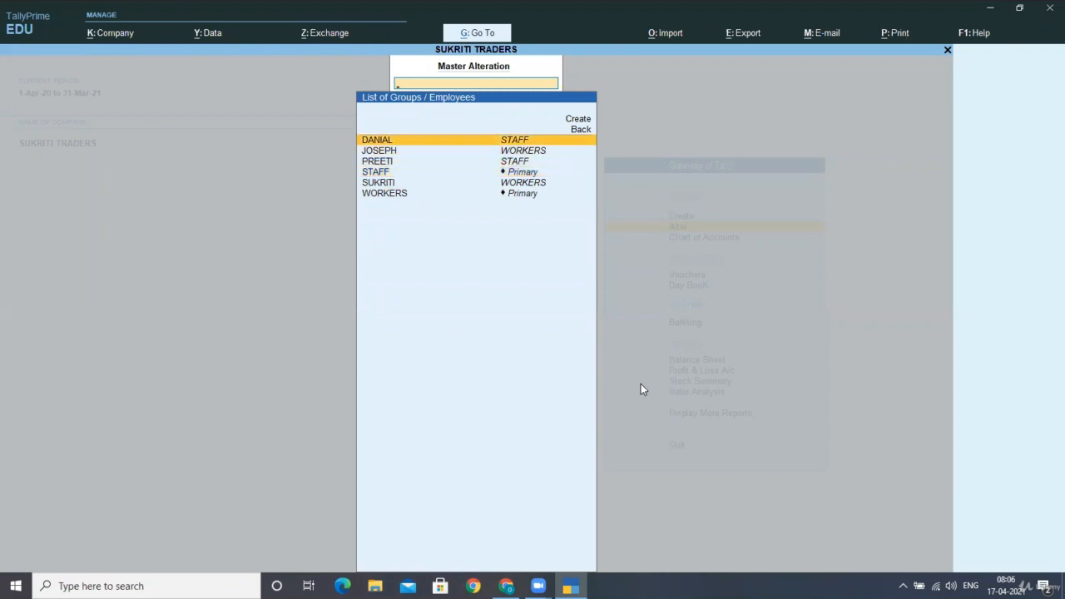
key(Return)
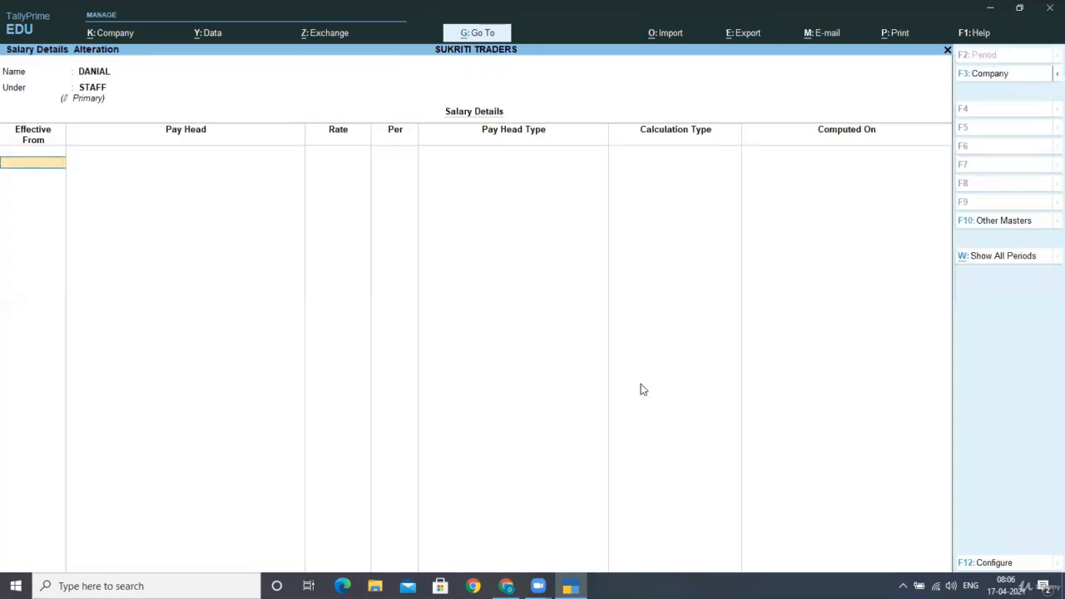
Set the employee's effective date to 1-4-2020 and copy the pay heads from the WORKERS employee group
text(1-4-2020)
key(Return)
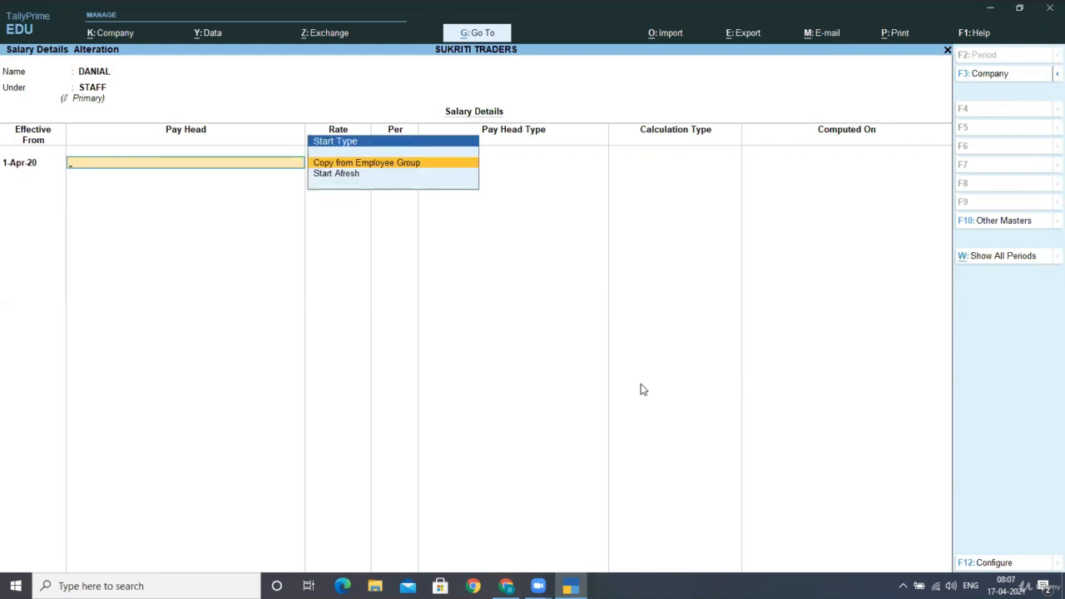
key(Down)
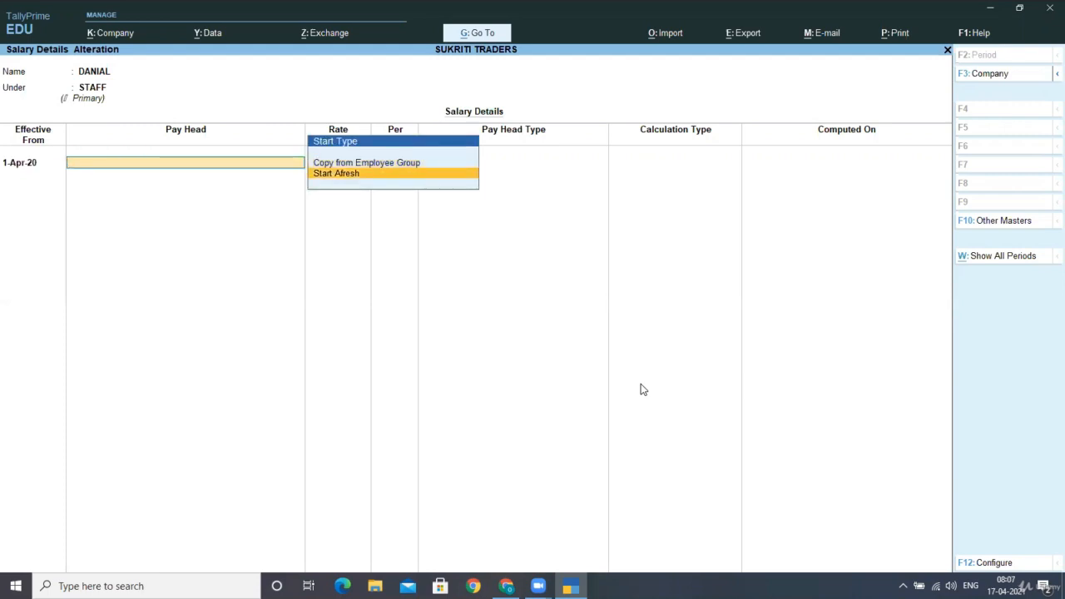
key(Up)
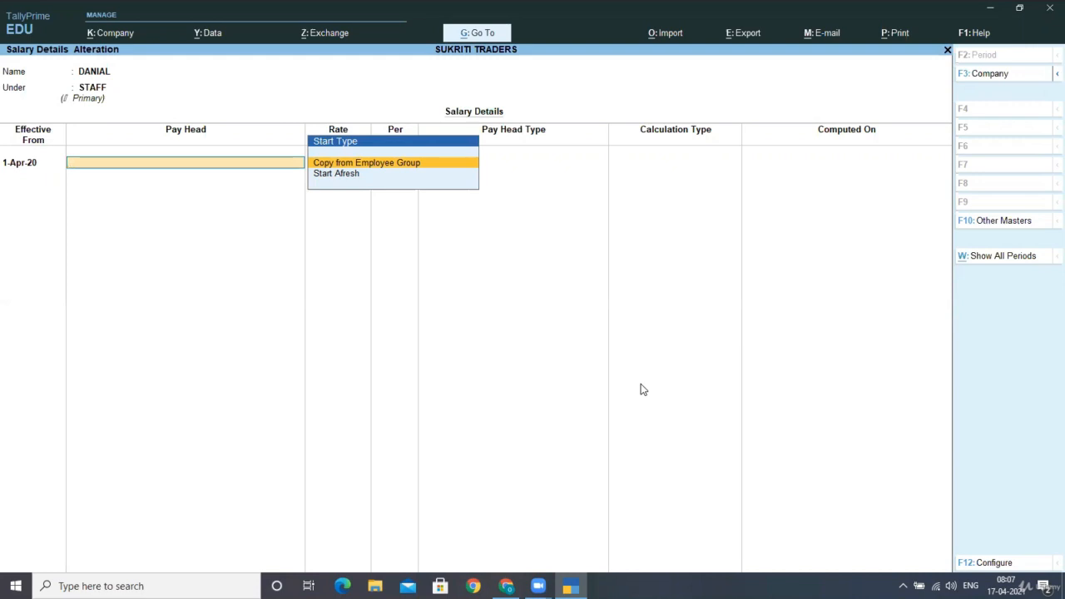
key(Return)
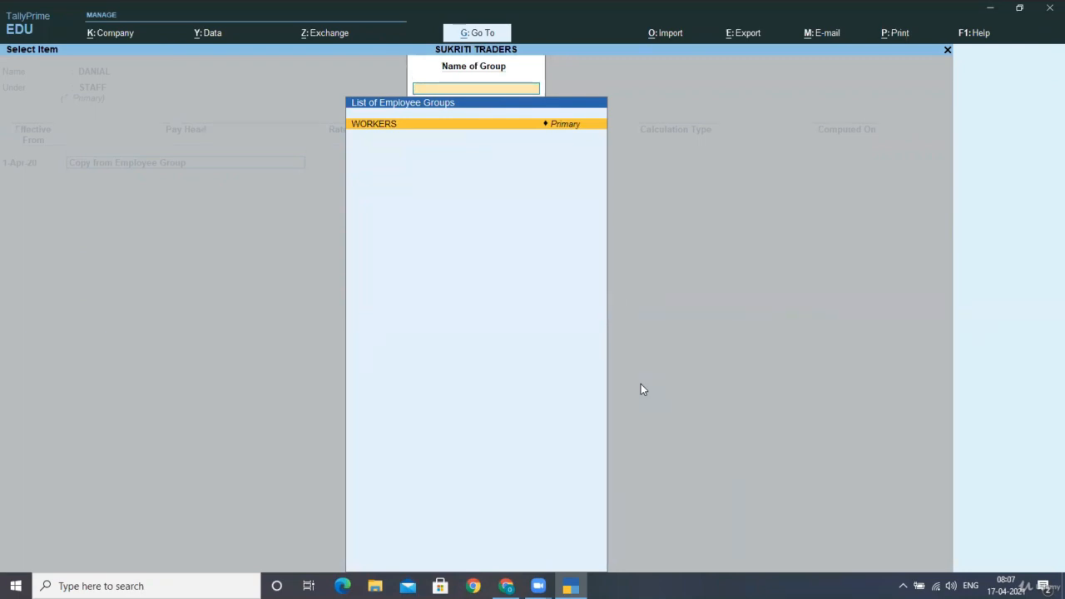
key(Return)
Set the first STAFF employee's BASIC PAY rate to 10,400 per month
key(Return)
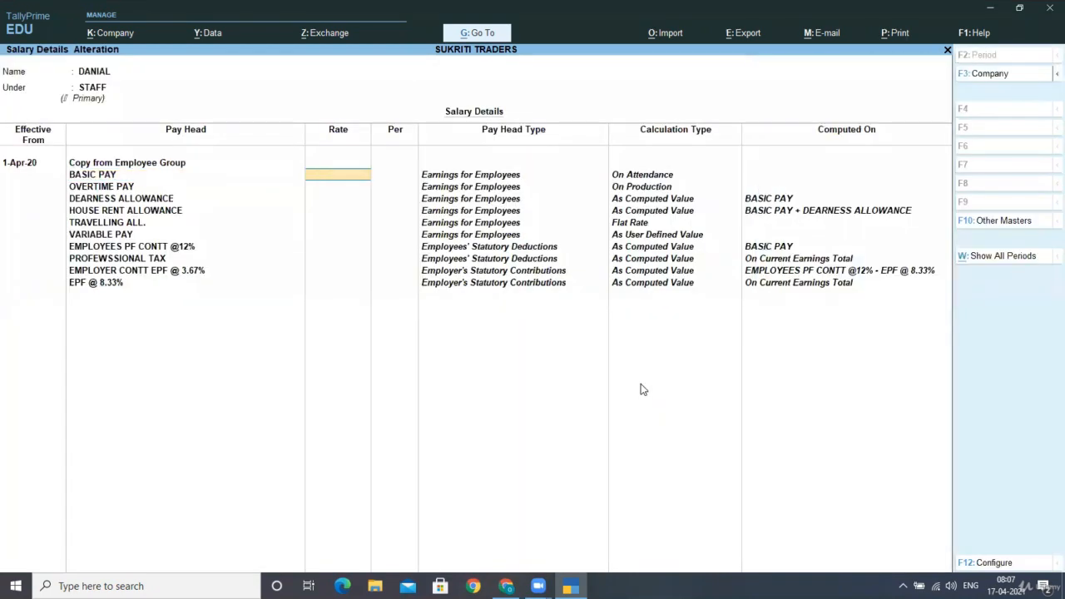
text(1000)
key(BackSpace)
key(BackSpace)
text(400)
key(Return)
Leave OVERTIME PAY blank, set TRAVELLING ALL. to 1,200 and save the first STAFF employee's salary details
key(Return)
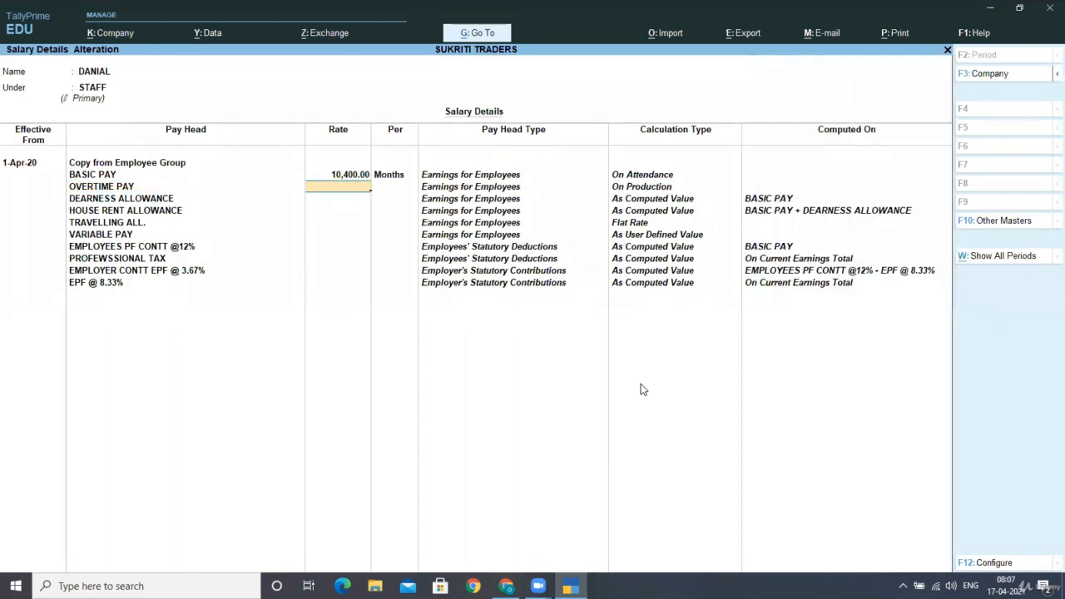
key(Return)
key(Return)
key(Return)
key(Return)
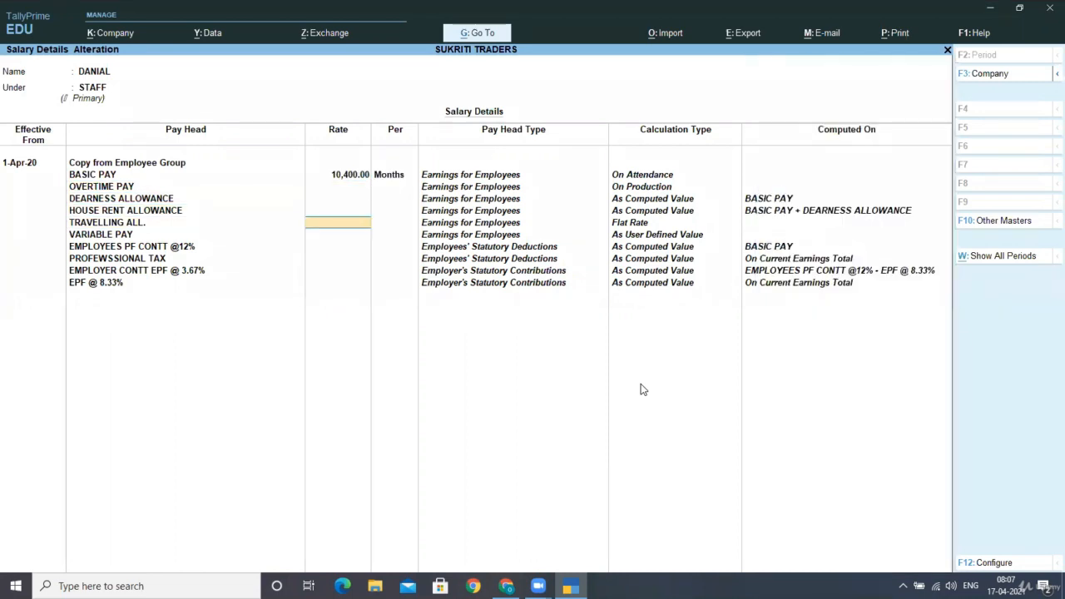
text(1200)
key(Return)
key(Return)
key(Return)
key(Return)
key(Return)
key(Return)
key(Return)
key(Return)
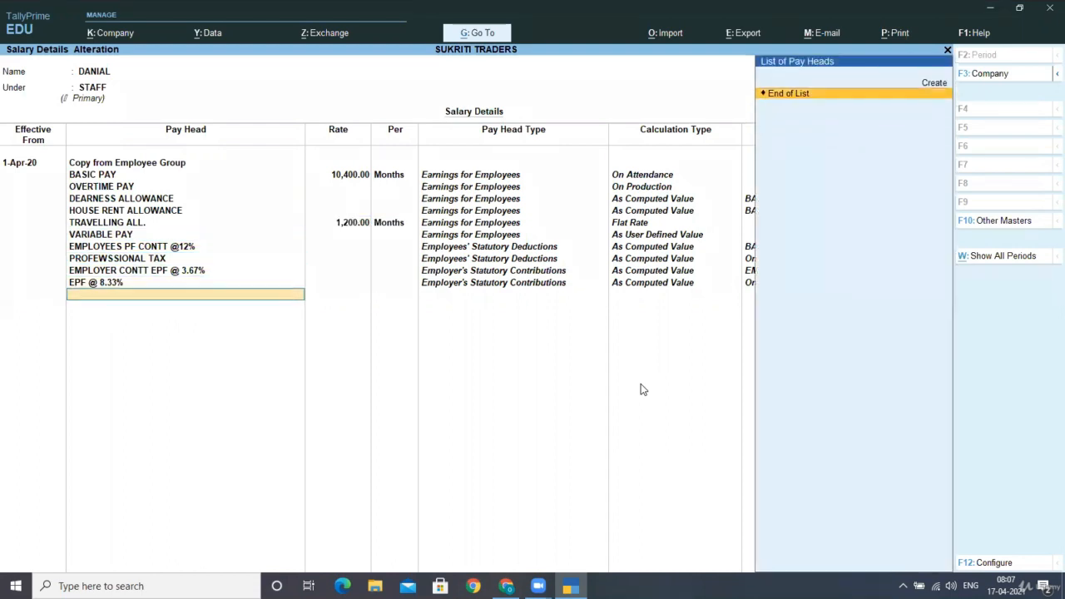
key(Return)
key(Return)
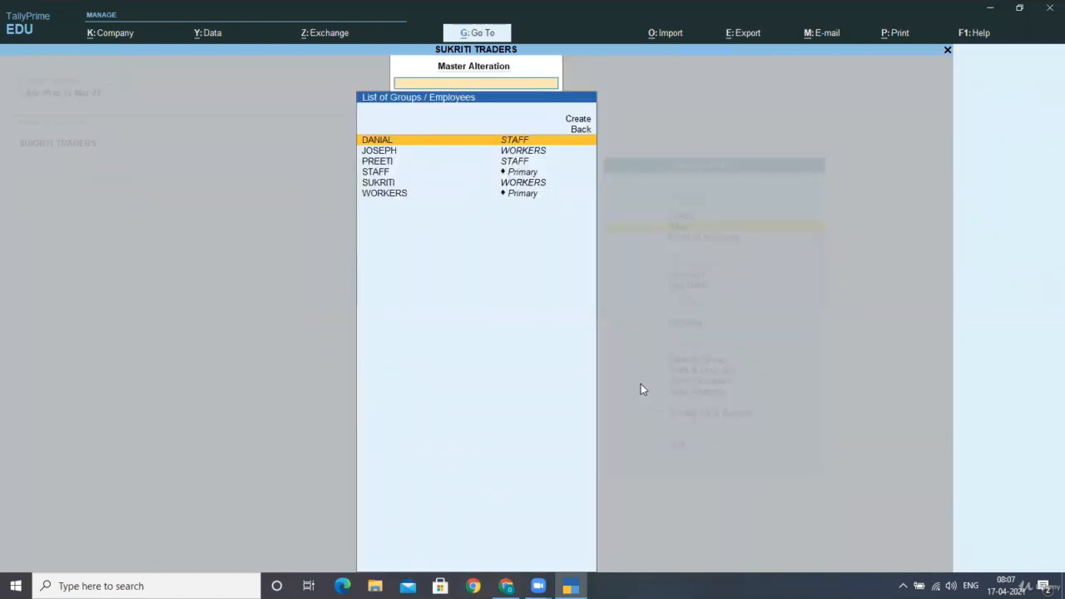
Start the second STAFF employee's salary details from 1-4-2020 by copying the pay heads of the WORKERS employee group
key(Down)
key(Down)
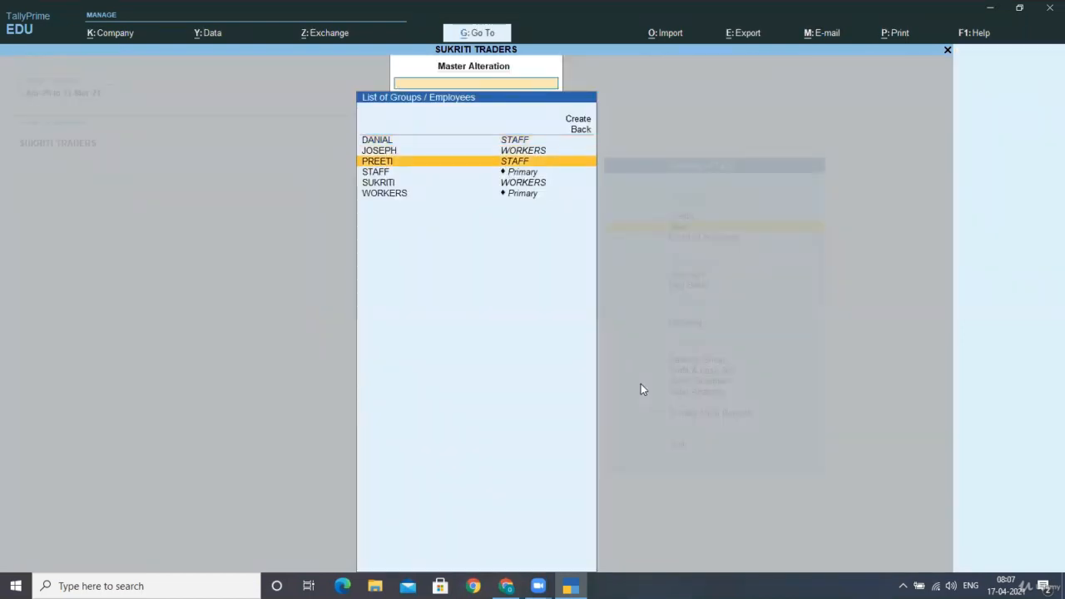
key(Return)
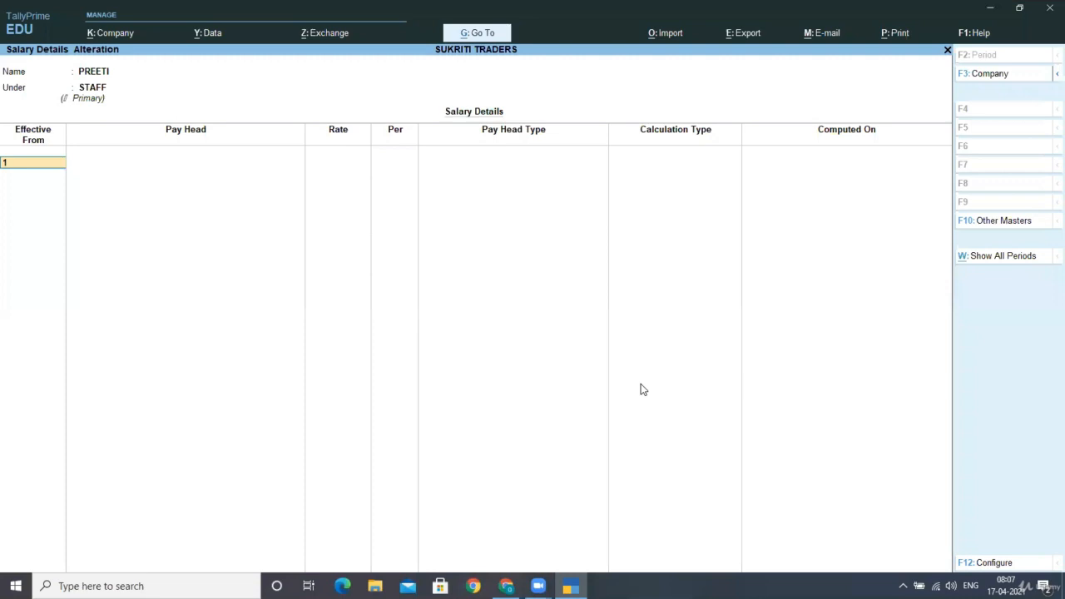
text(-4-2020)
key(Return)
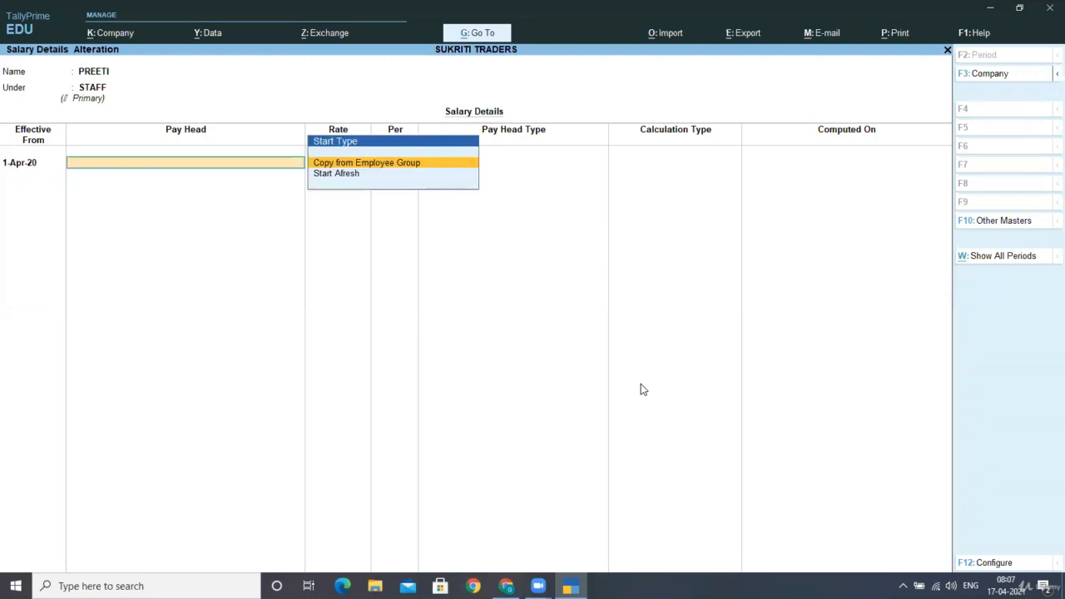
key(Return)
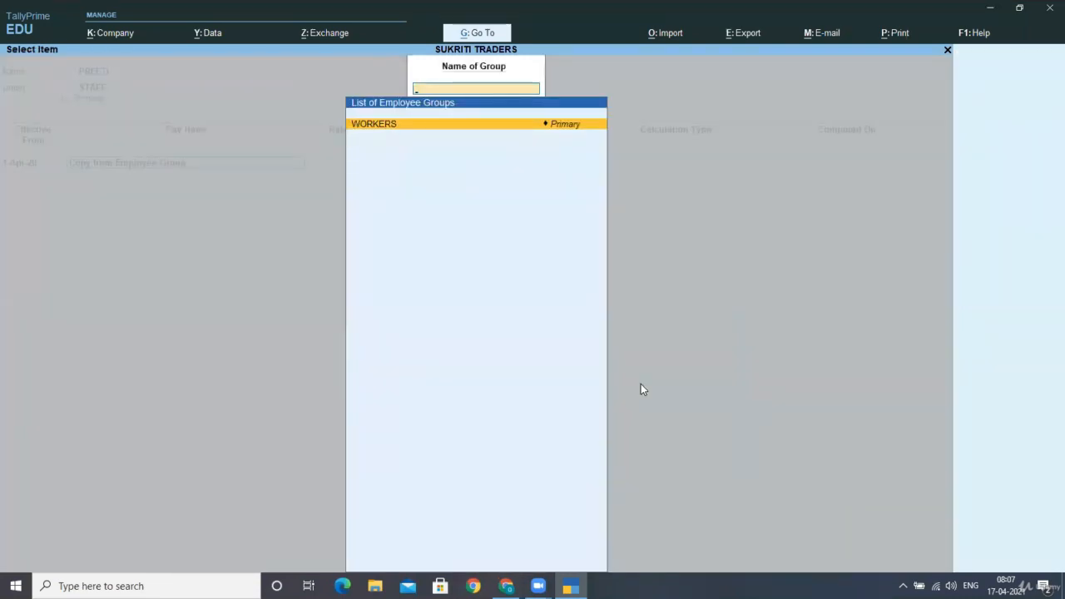
key(Return)
key(Return)
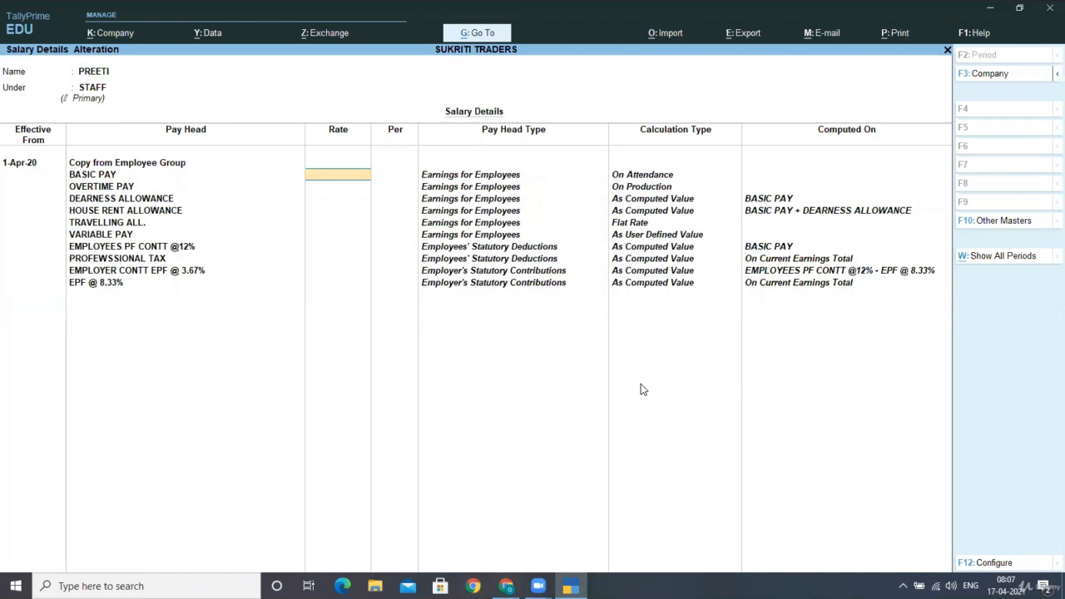
Set the second STAFF employee's BASIC PAY to 6,500 per month and leave OVERTIME PAY blank
text(6500)
key(Return)
key(Return)
key(Return)
key(Return)
key(Return)
key(Return)
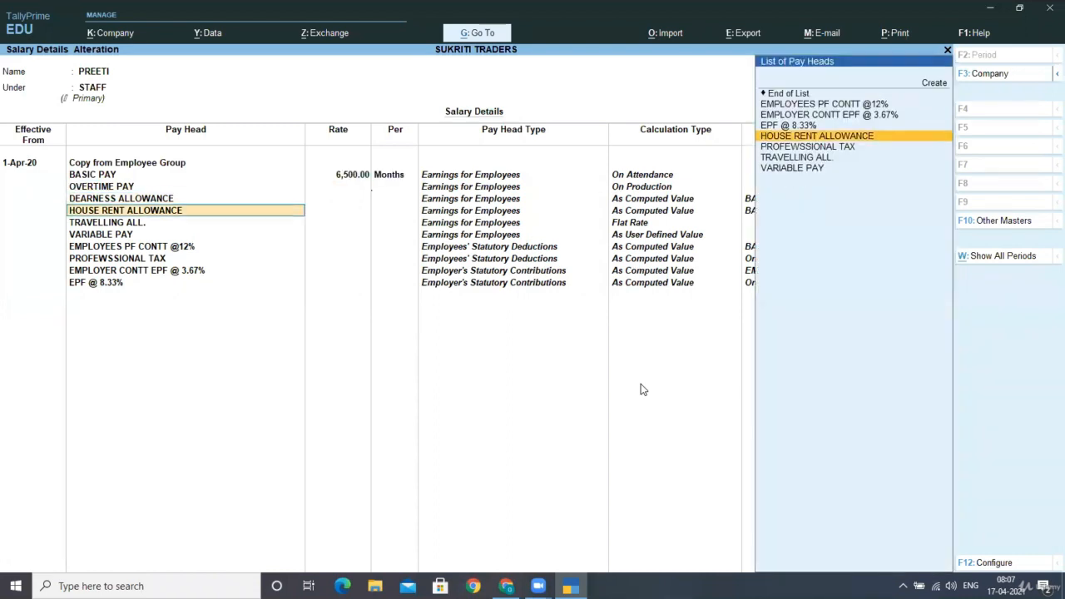
Set TRAVELLING ALL. to 900 and save the second STAFF employee's salary details with the remaining pay heads as copied
text(900)
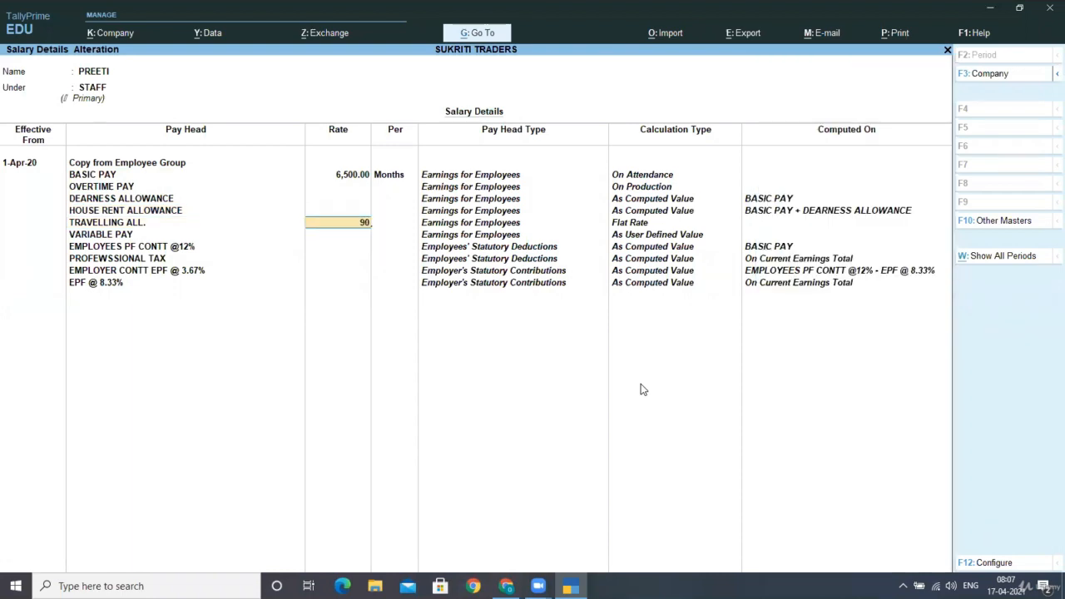
key(Return)
key(Return)
key(Return)
key(Return)
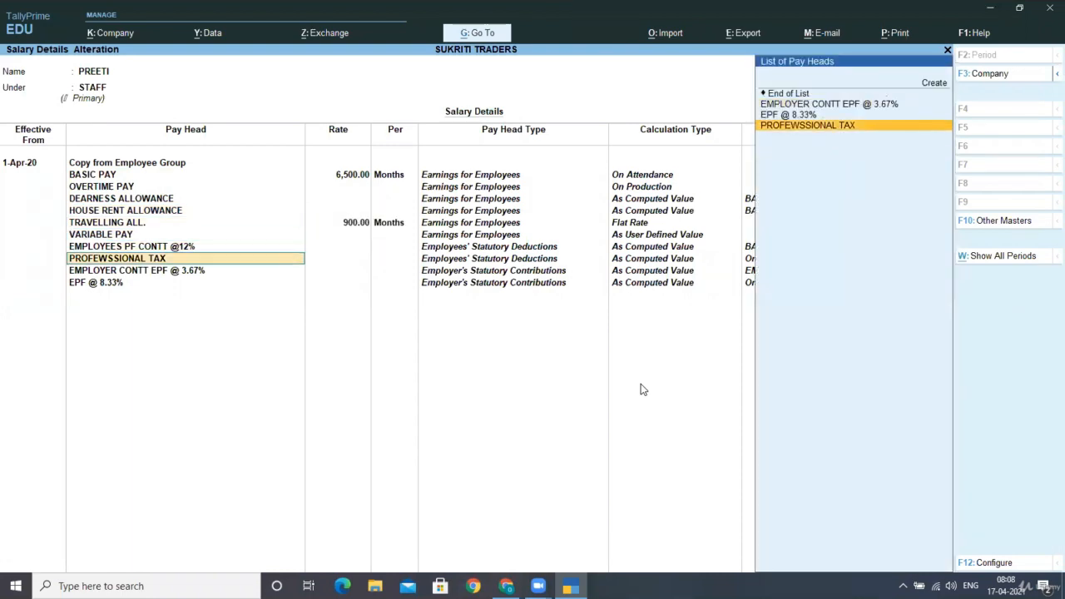
key(Return)
key(Return)
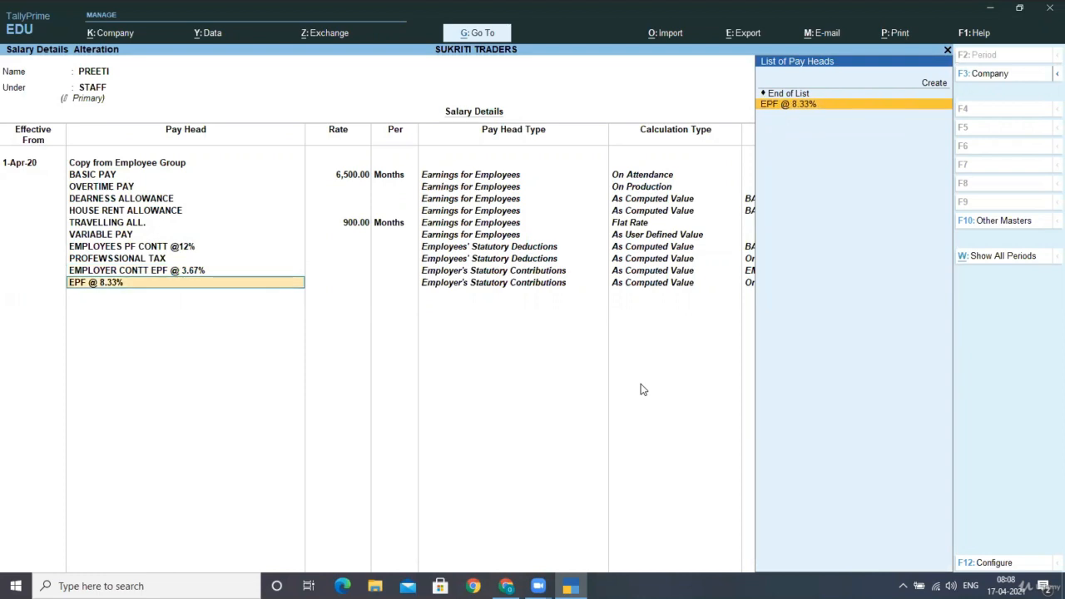
key(Return)
key(Return)
key(Return)
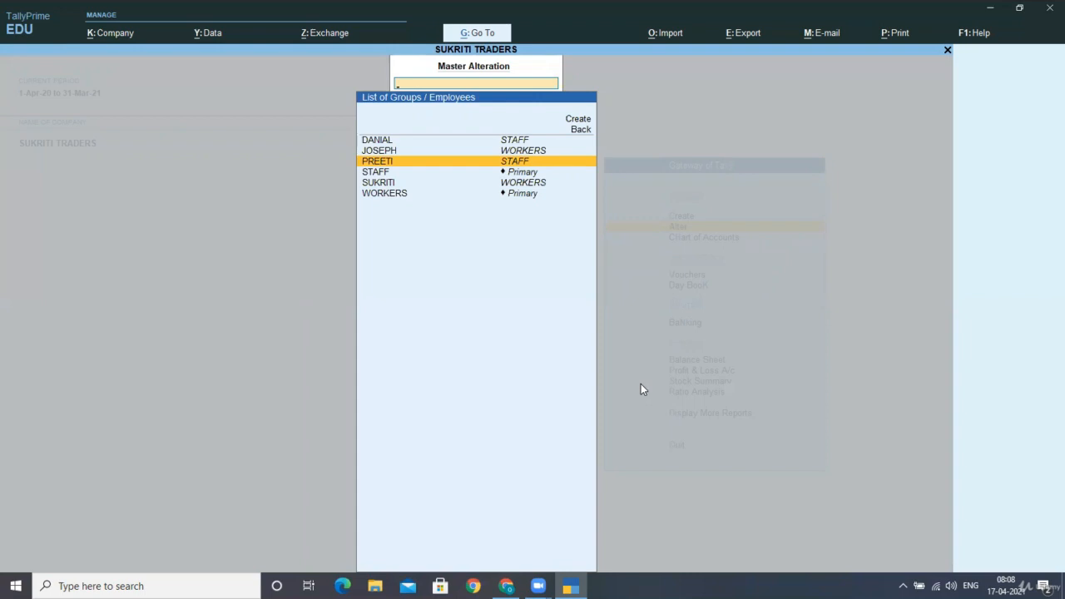
Start the first WORKERS employee's salary details from 1-4-2020 using Copy From Parent Value
key(Up)
key(Return)
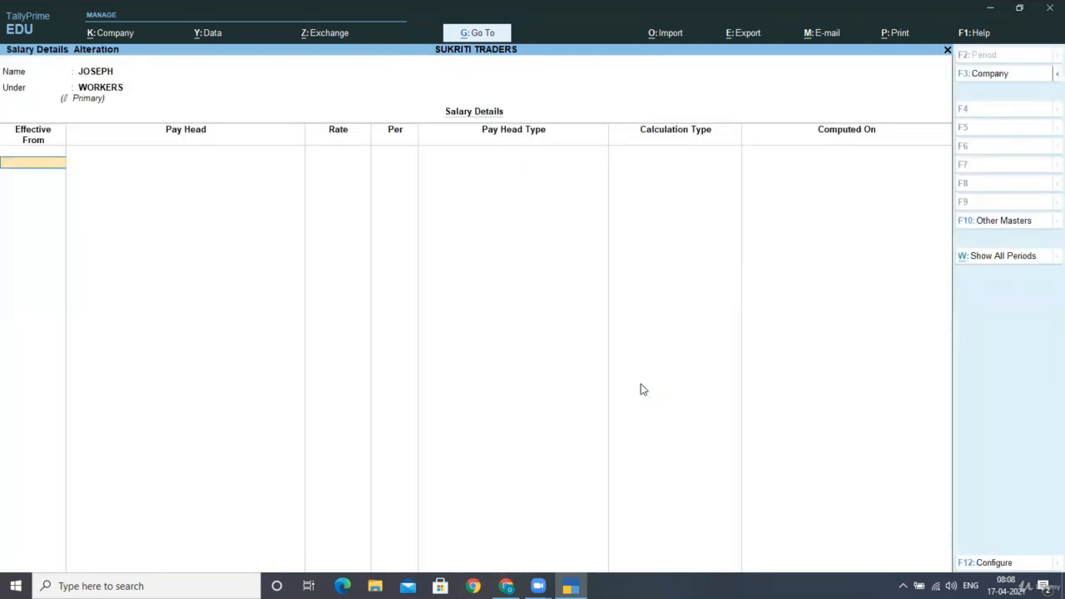
text(1-4-2020)
key(Return)
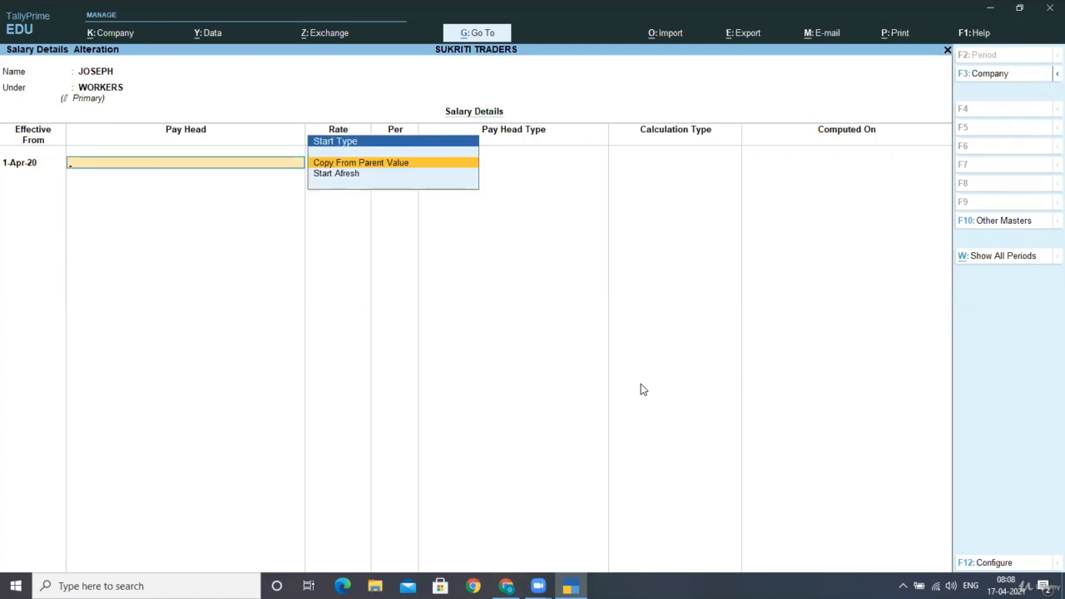
key(Return)
Set the first WORKERS employee's BASIC PAY to 2,080 per month and OVERTIME PAY to 20 per H
key(Return)
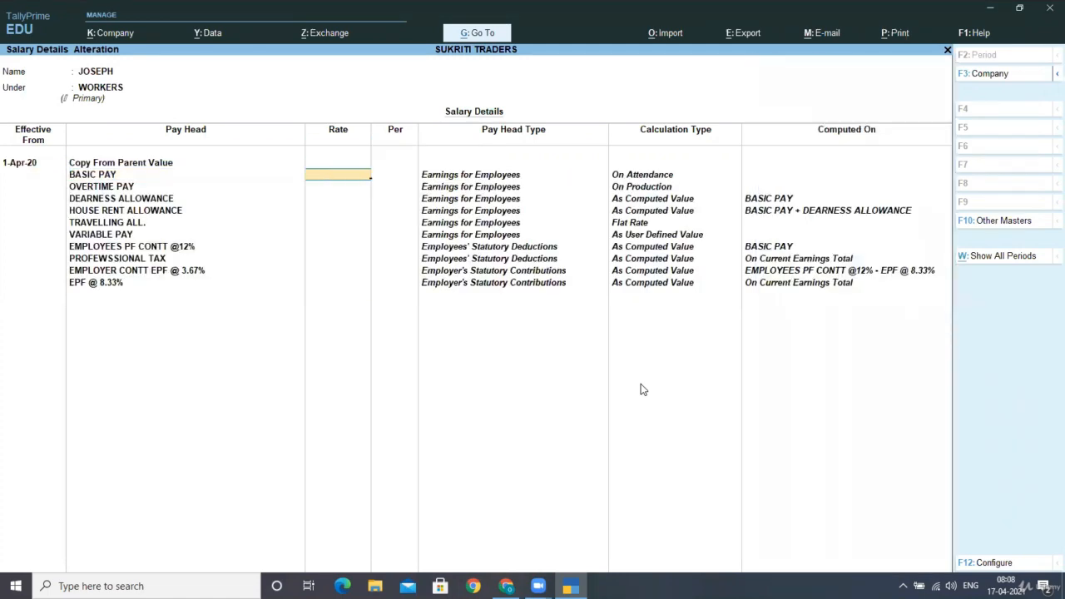
text(28)
key(BackSpace)
text(080)
key(Return)
key(Return)
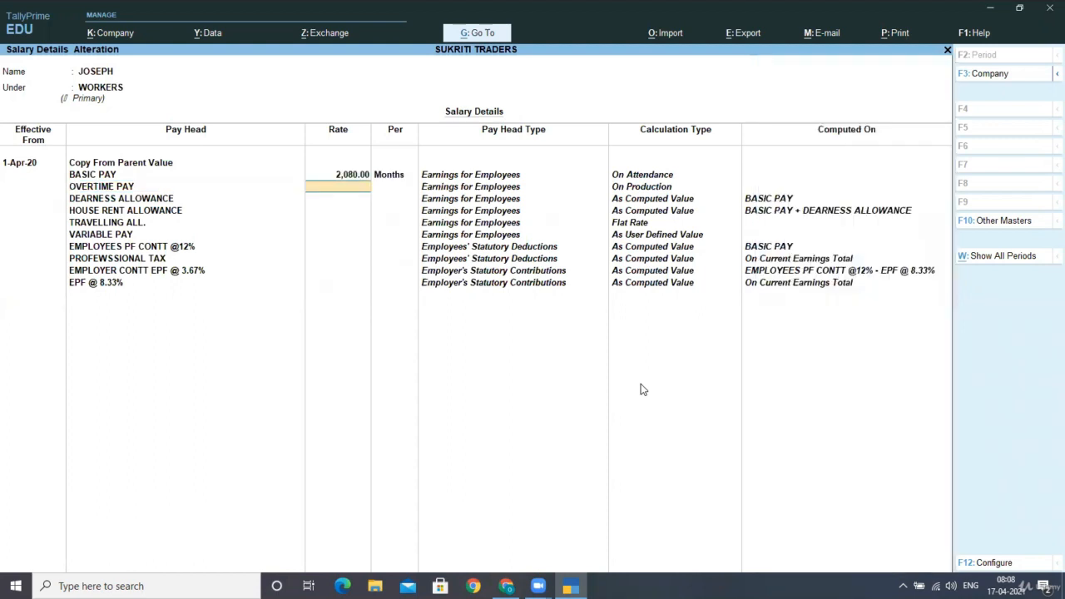
text(20)
key(Return)
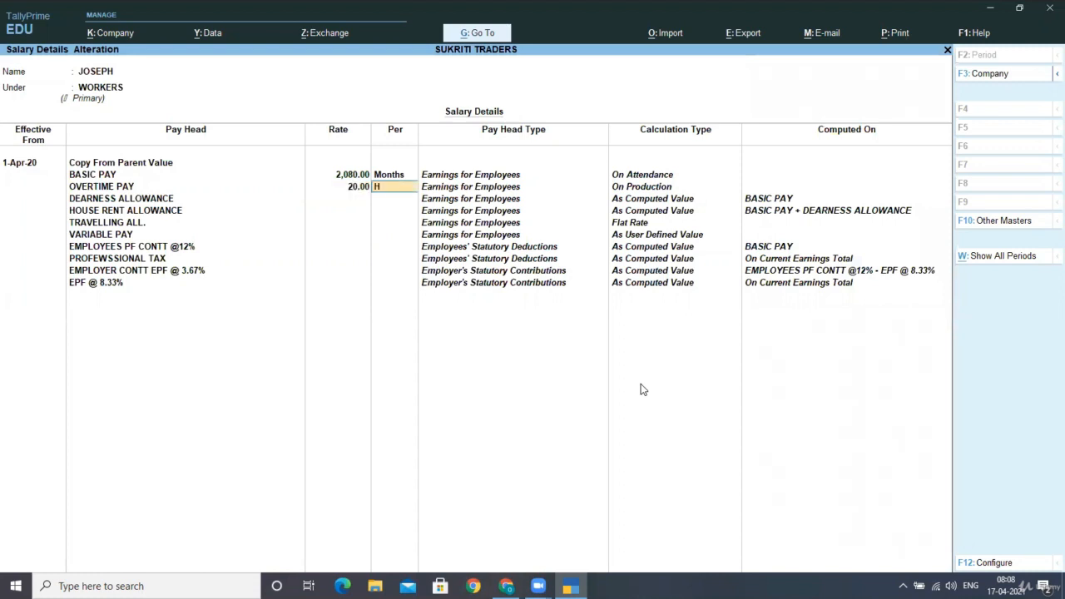
key(Return)
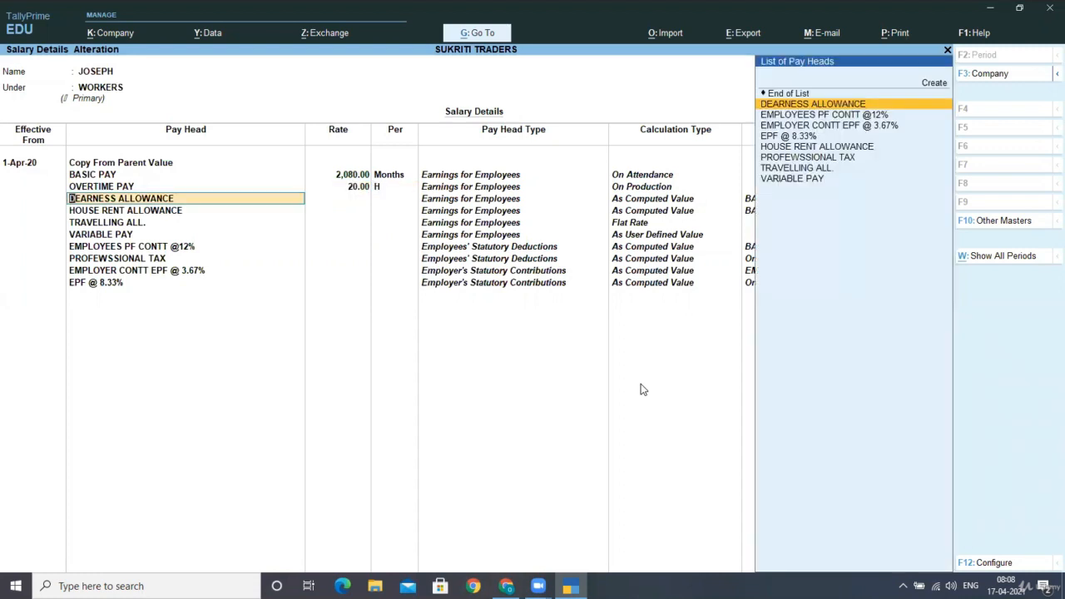
Set TRAVELLING ALL. to 300 and save the first WORKERS employee's salary details
key(Return)
key(Return)
key(Return)
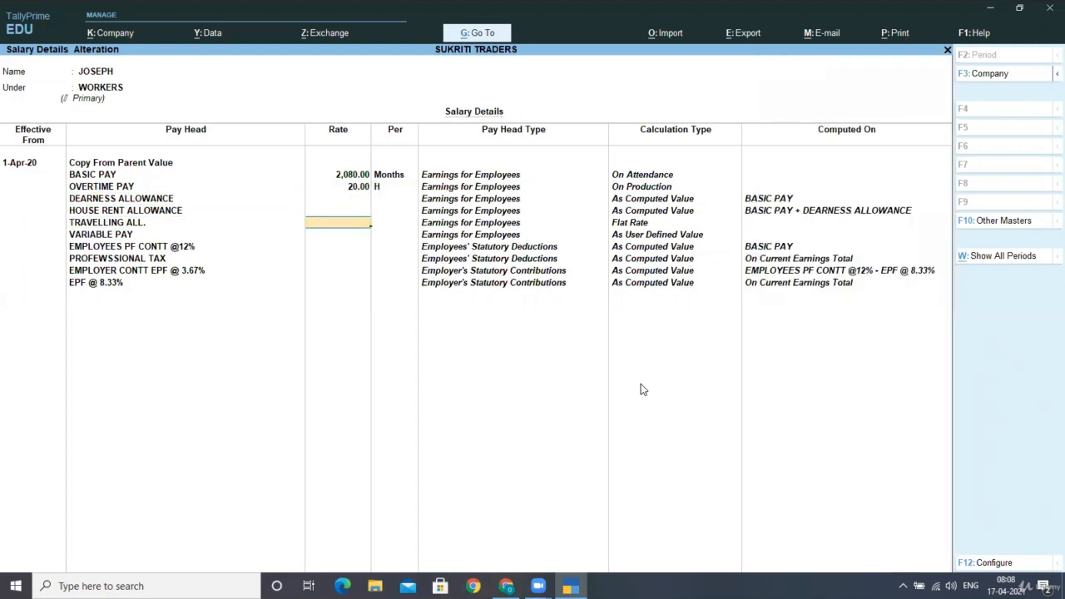
text(300)
key(Return)
key(Return)
key(Return)
key(Return)
key(Return)
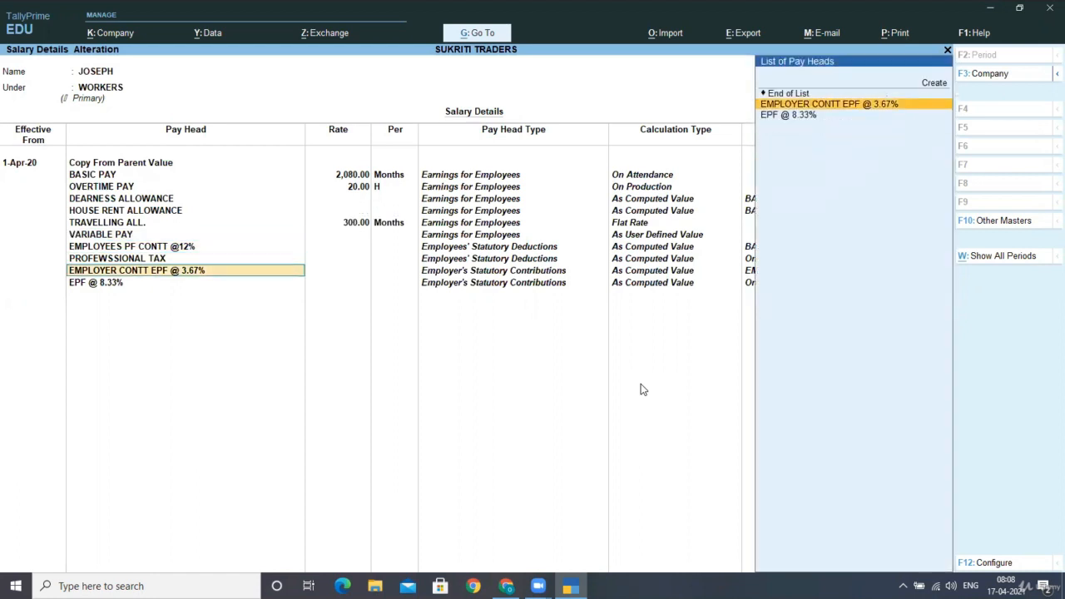
key(Return)
key(Return)
key(Return)
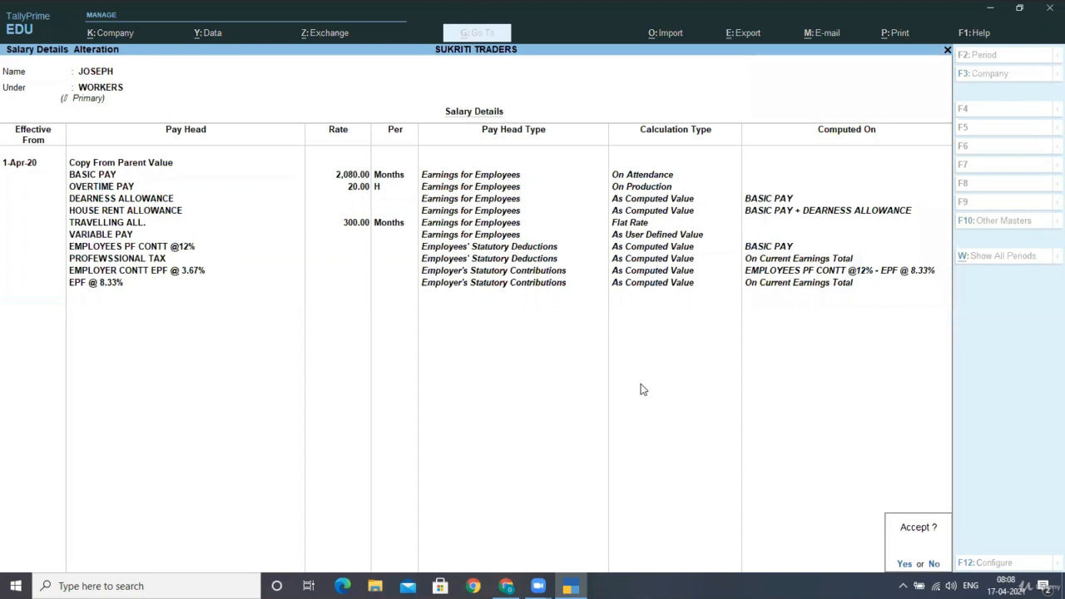
key(Return)
Start the second WORKERS employee's salary details from 1-4-2020 using Copy From Parent Value
key(Down)
key(Down)
key(Down)
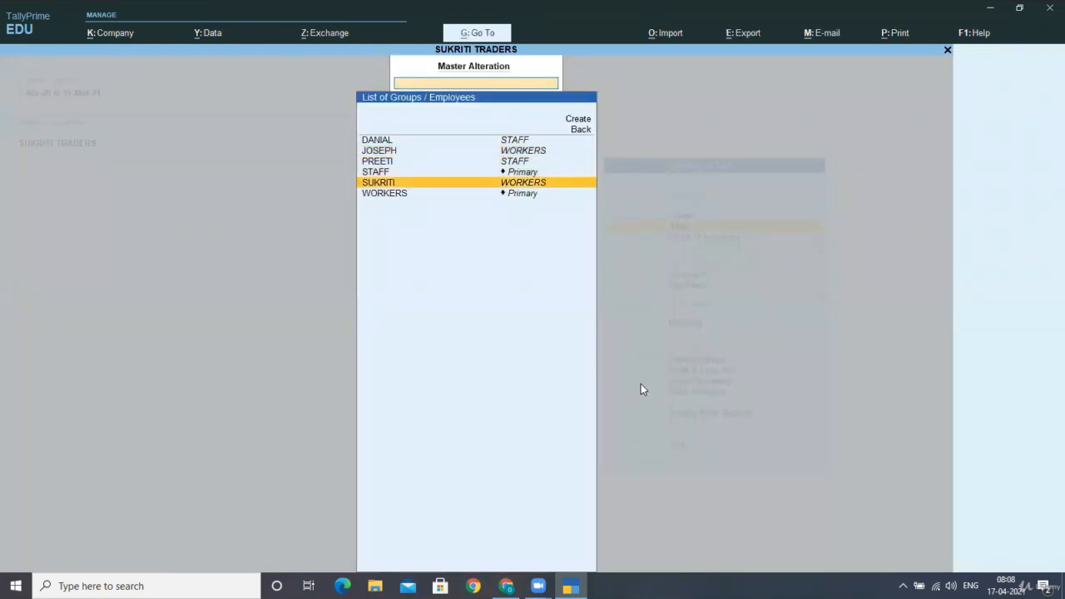
key(Return)
text(1)
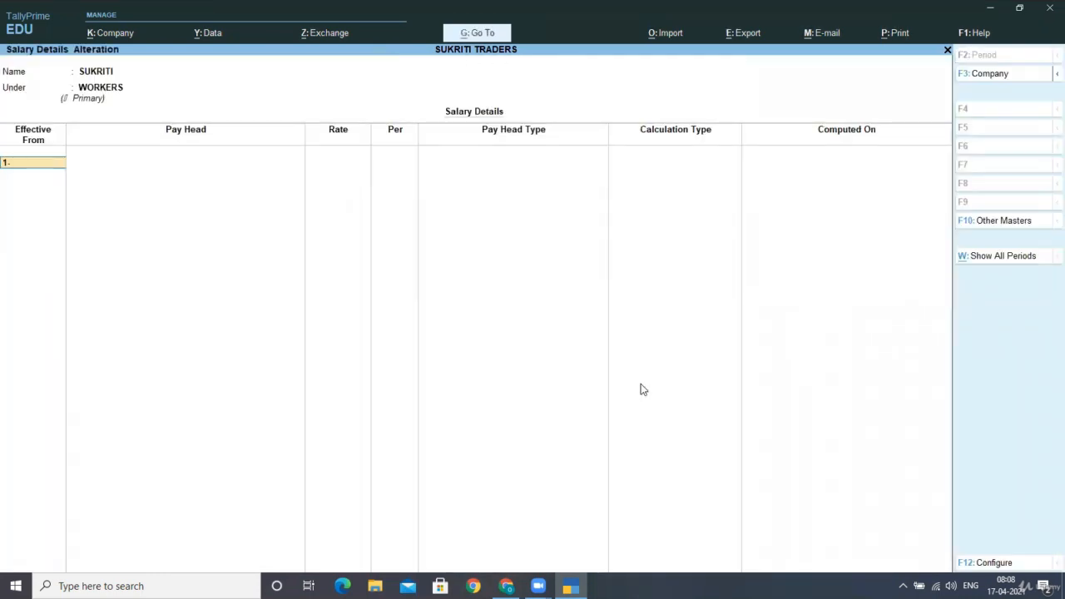
text(-4-2020)
key(Return)
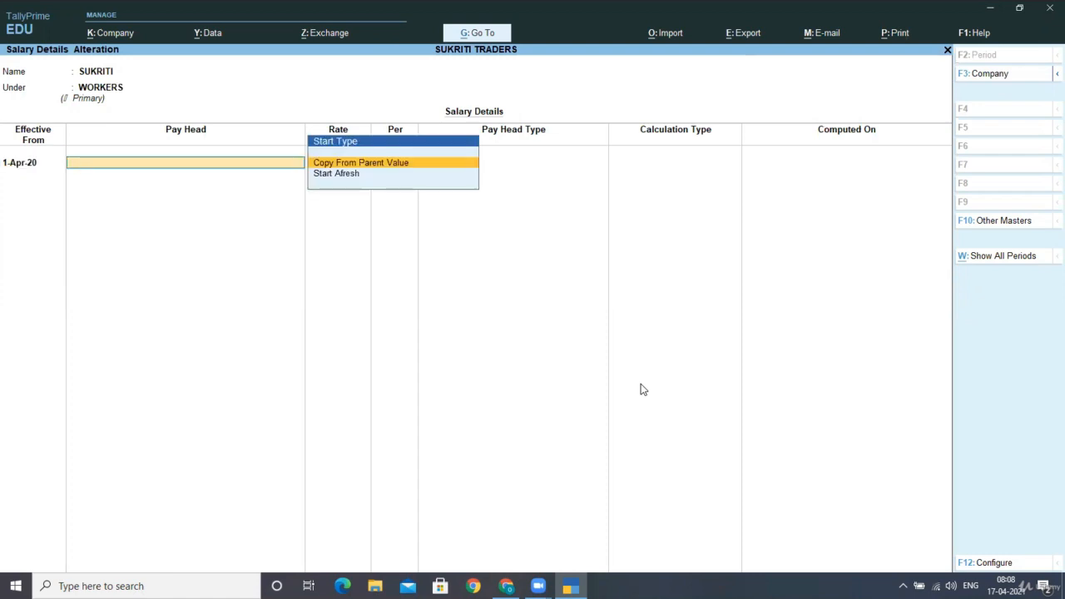
key(Return)
Set the second WORKERS employee's BASIC PAY to 3,900 per month and OVERTIME PAY to 37.5 per H
key(Return)
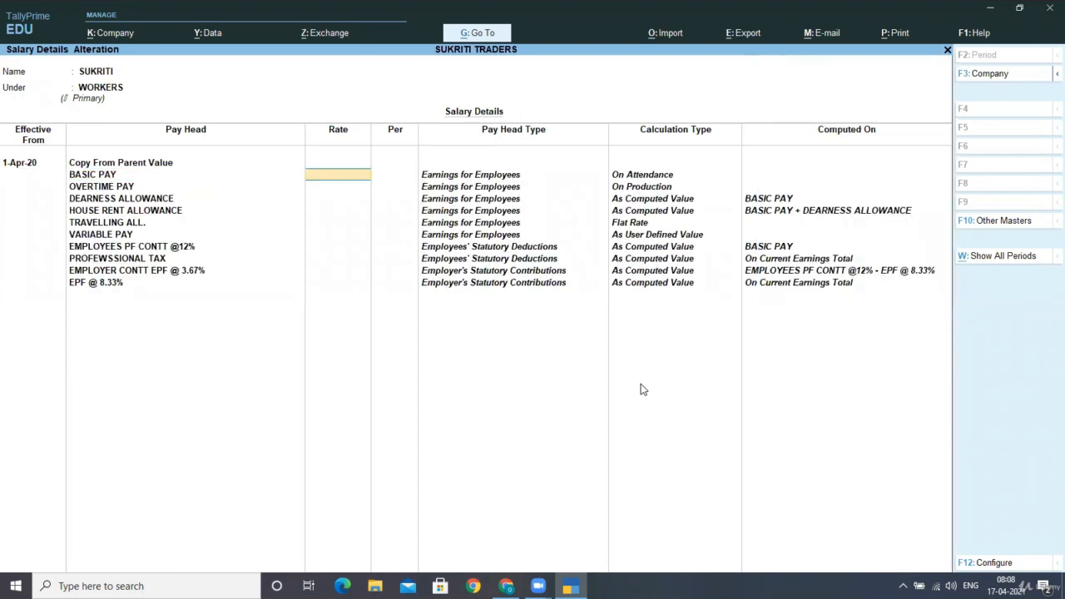
text(3900)
key(Return)
key(Return)
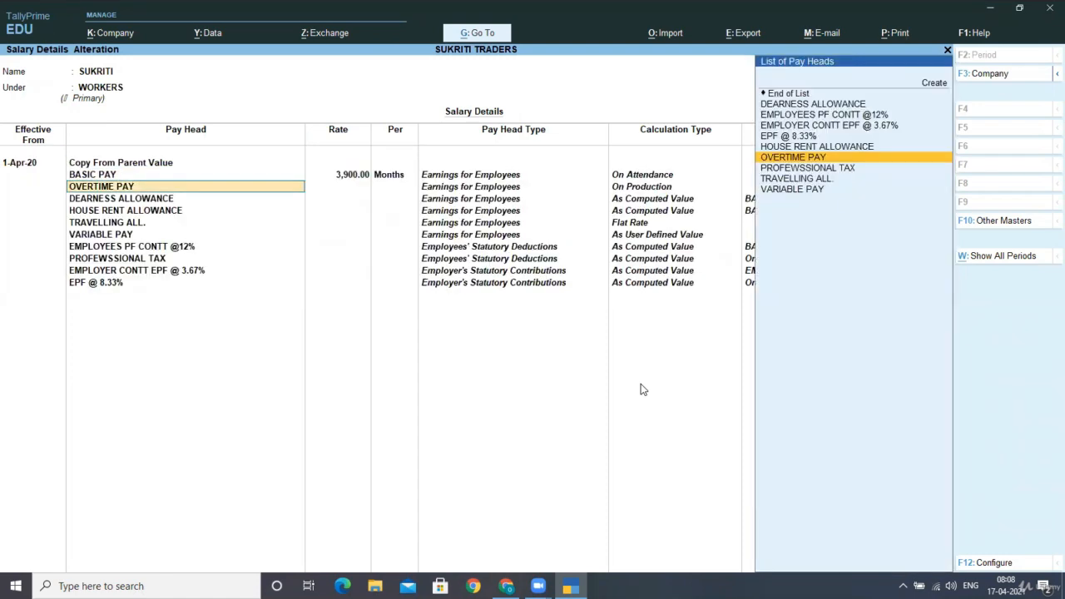
key(Return)
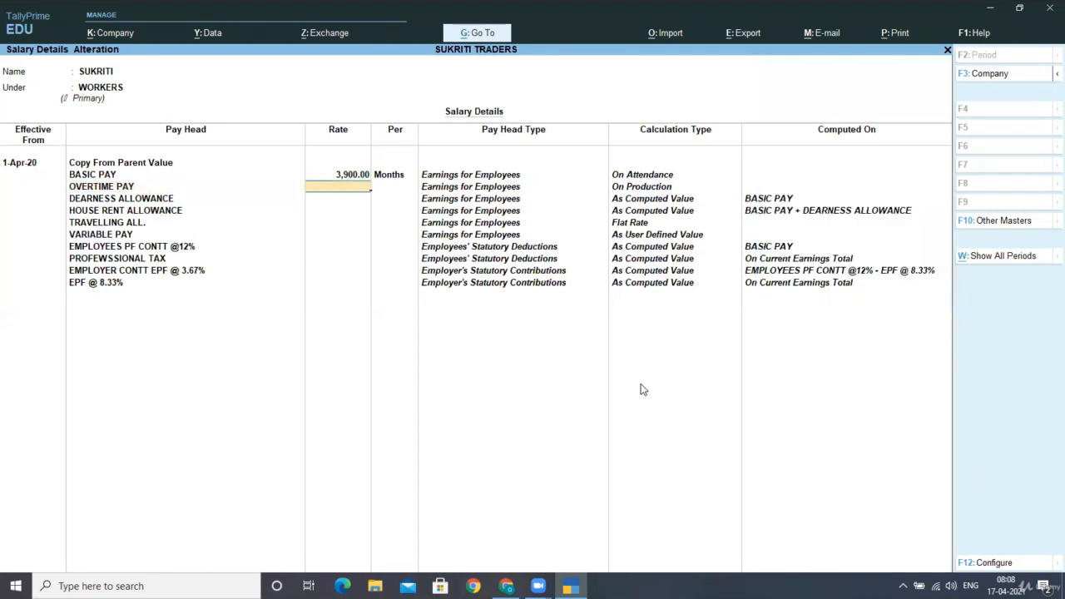
text(37.5)
key(Return)
text(H)
key(Return)
key(Return)
key(Return)
key(Return)
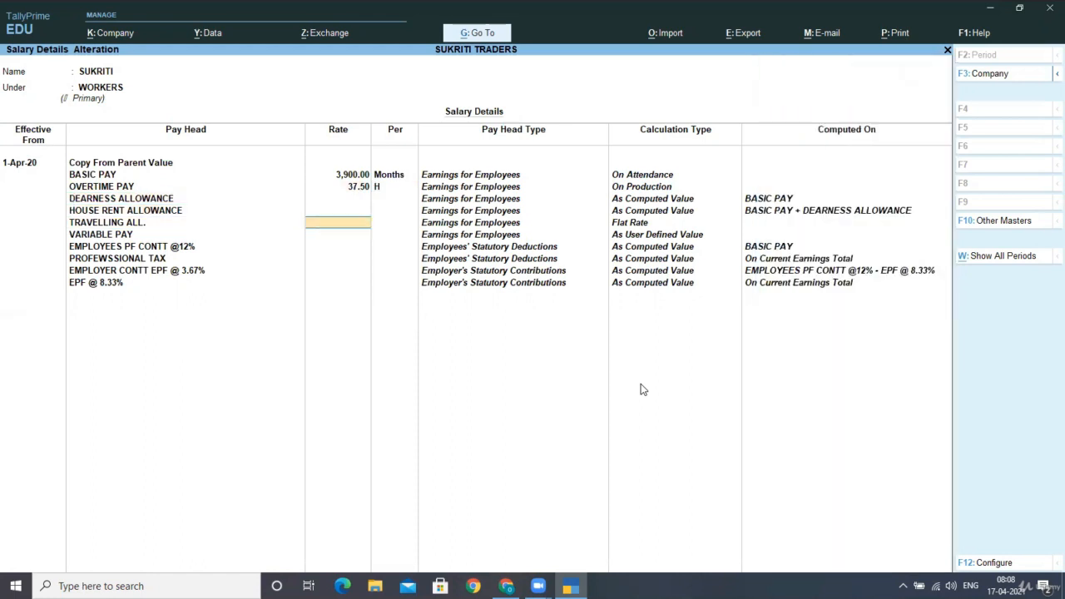
Set TRAVELLING ALL. to 550 and save the second WORKERS employee's salary details
text(550)
key(Return)
key(Return)
key(Return)
key(Return)
key(Return)
key(Return)
key(Return)
key(Return)
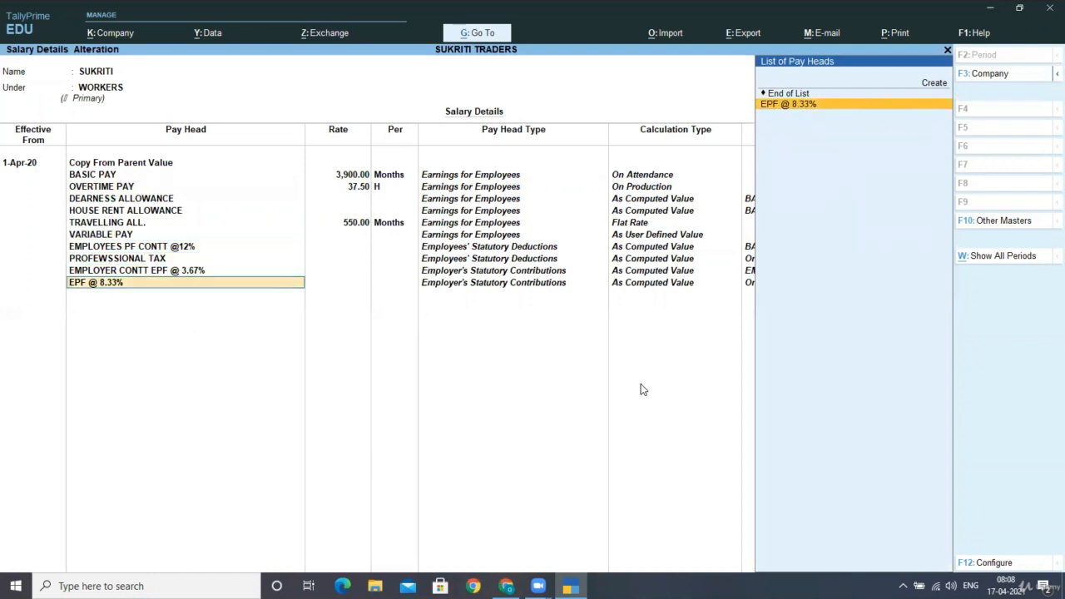
key(Return)
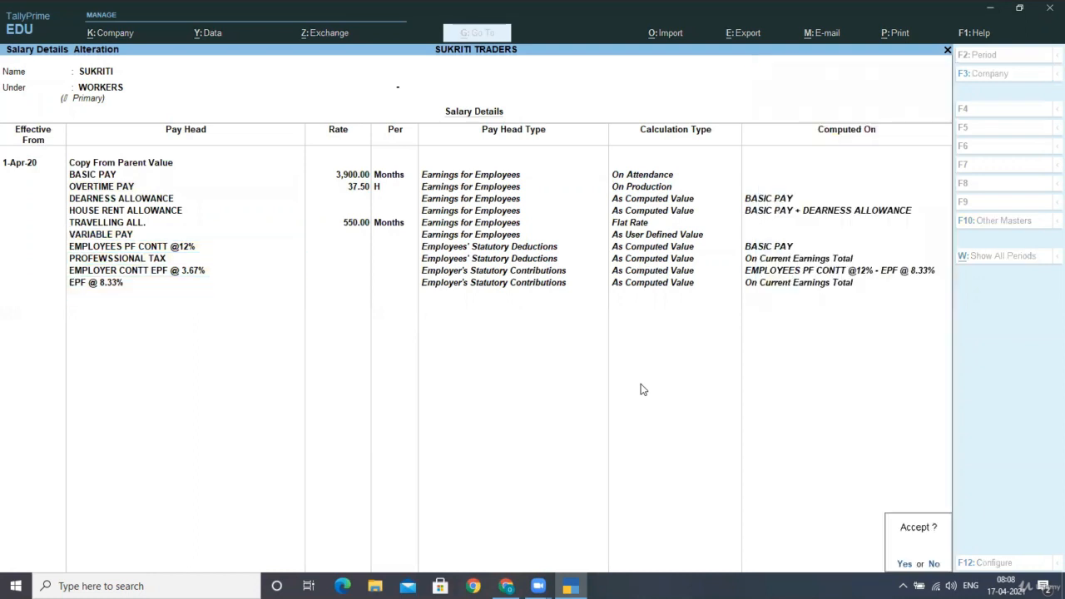
key(Return)
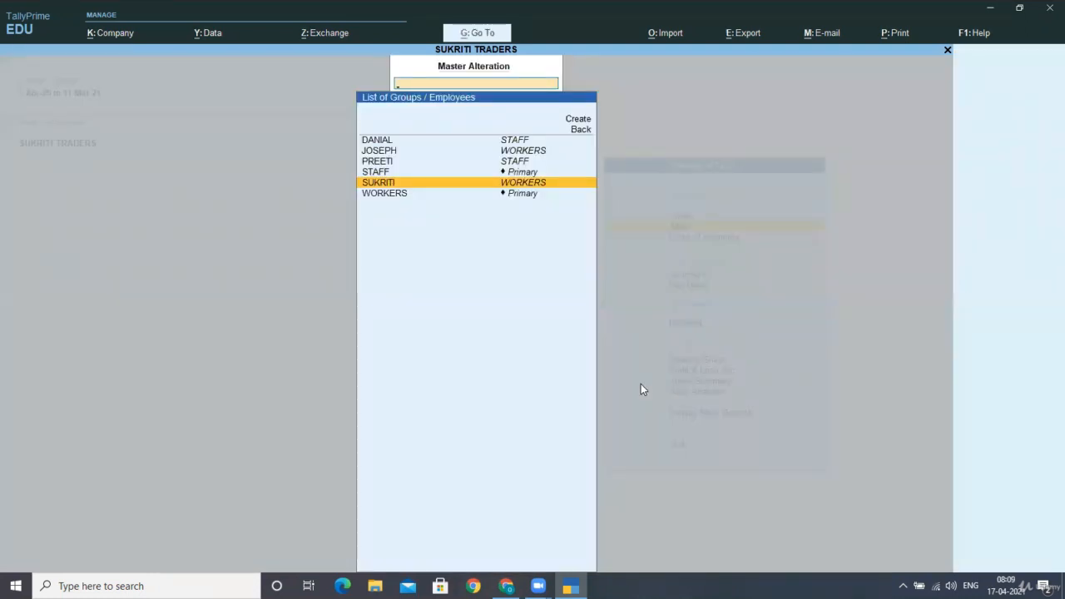
Leave the salary details alteration, return to the Gateway of Tally and highlight Create
key(Escape)
key(Escape)
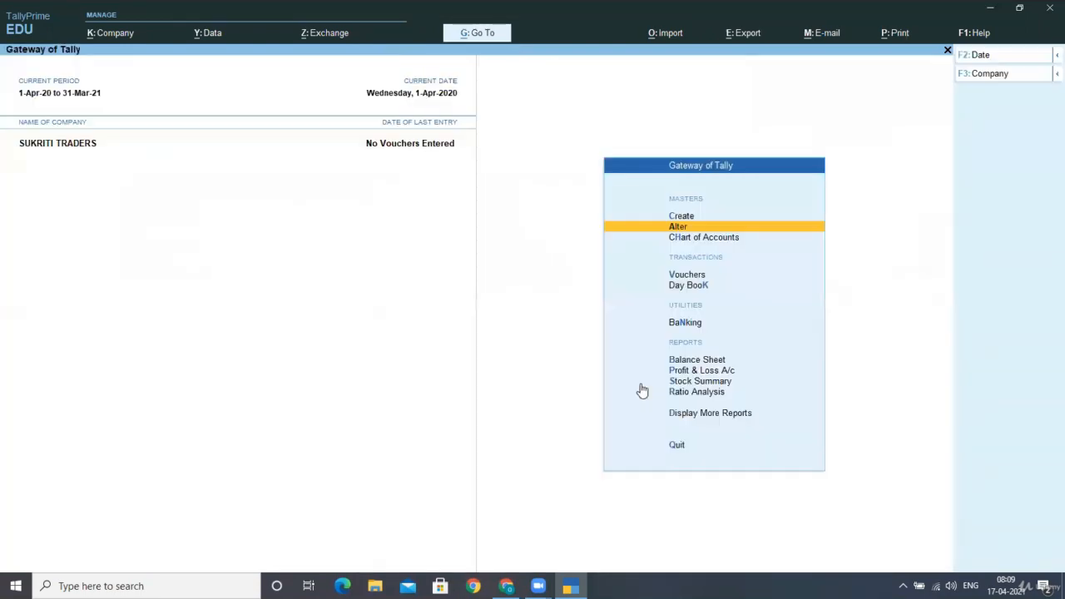
key(Down)
key(Up)
key(Up)
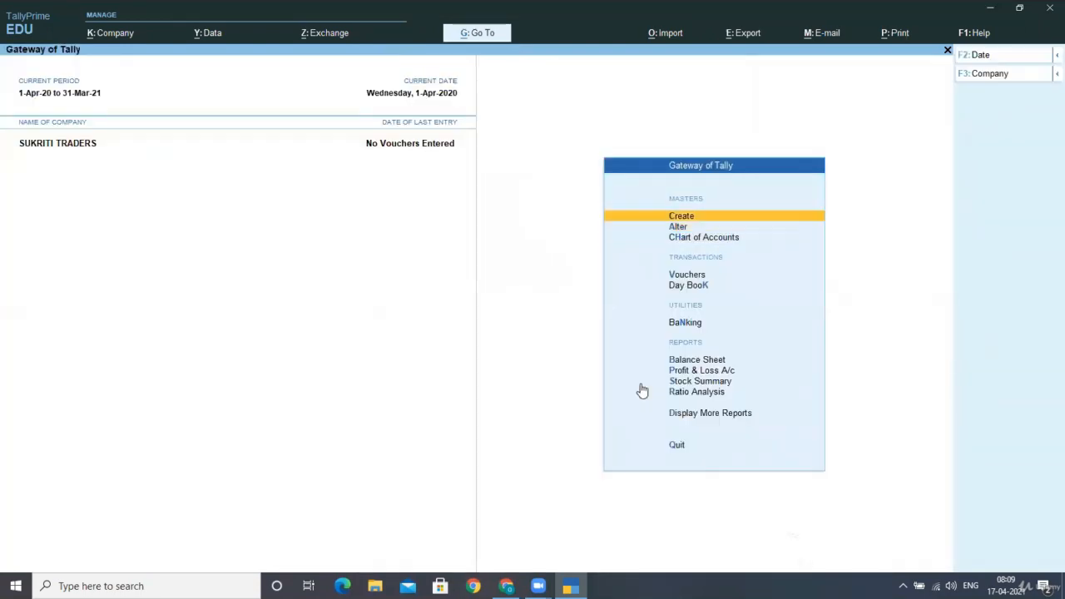